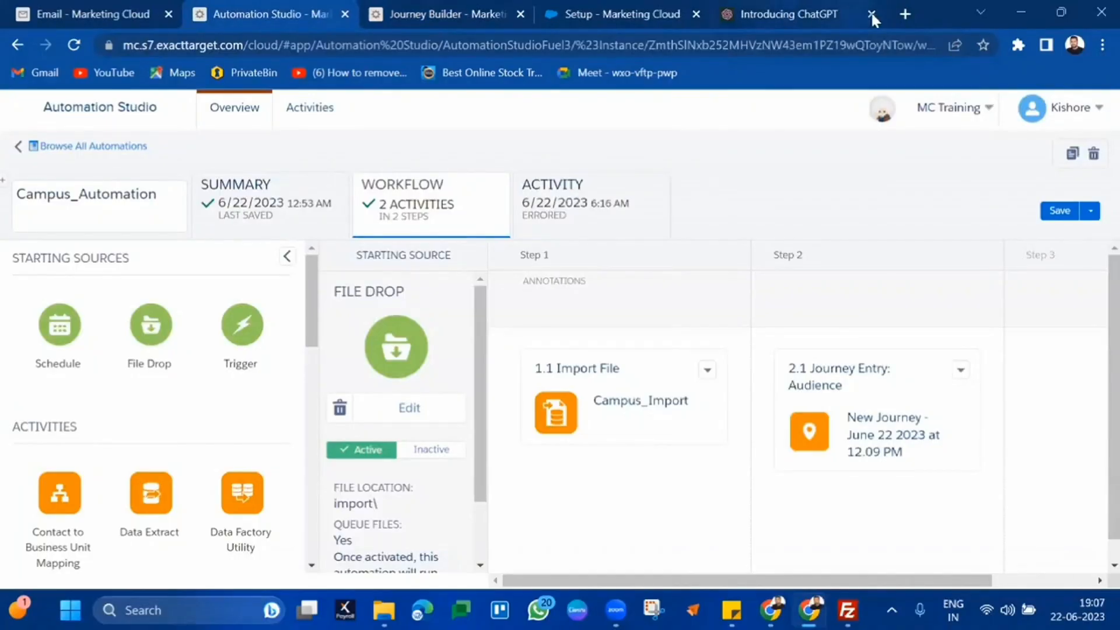
Close the ChatGPT tab and open the stock-course website's course listings in a new tab
{"action": "left_click", "coordinate": [873, 11]}
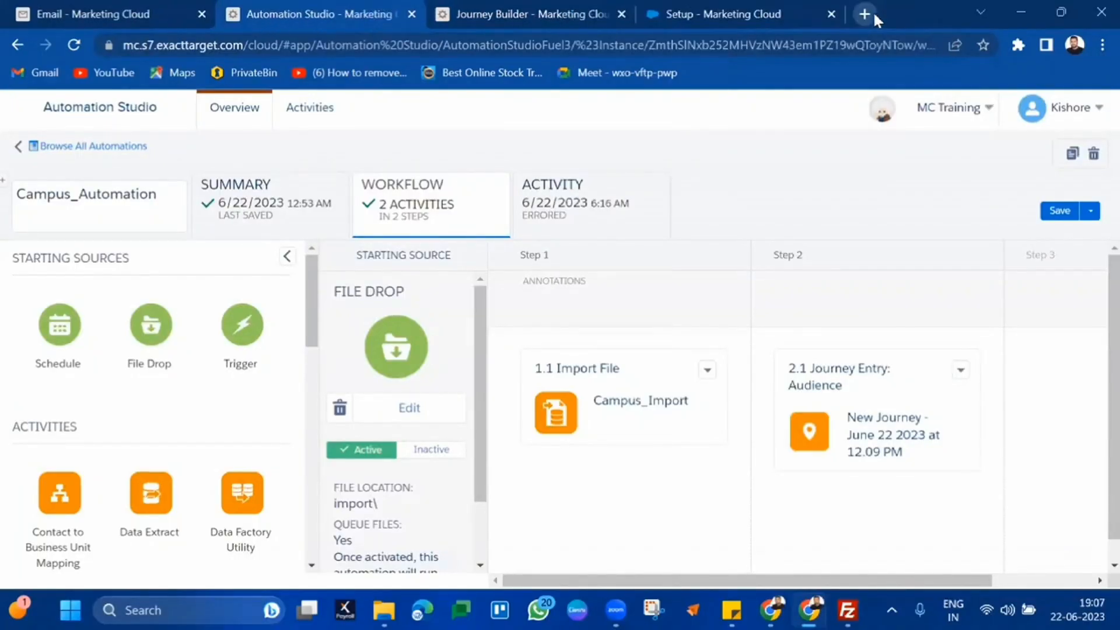
{"action": "left_click", "coordinate": [873, 11]}
{"action": "left_click", "coordinate": [496, 74]}
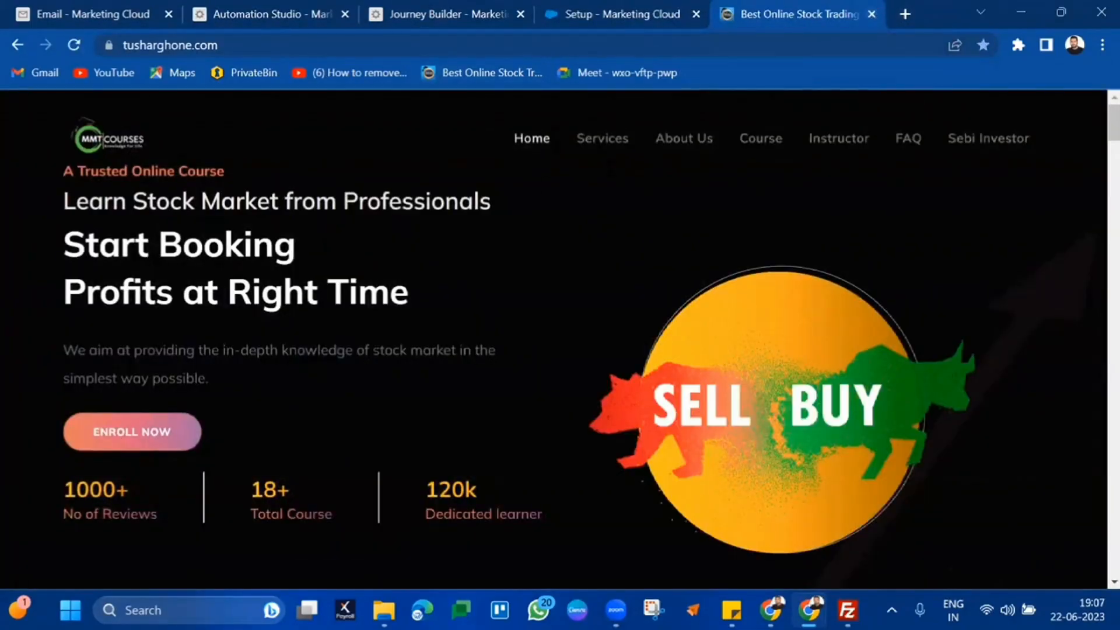
{"action": "left_click", "coordinate": [756, 138]}
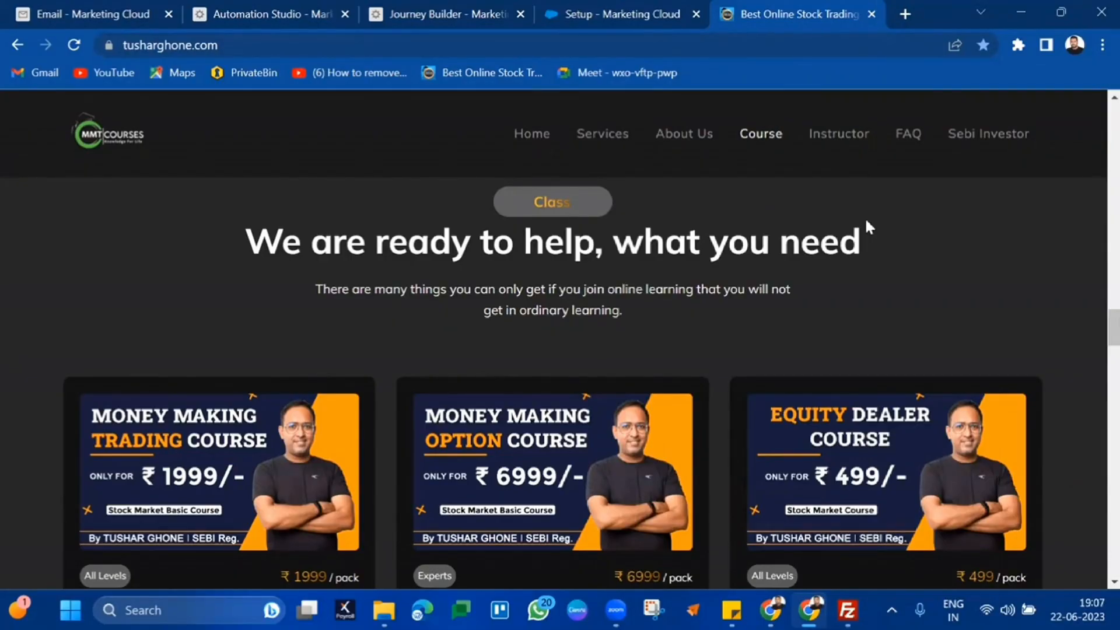
Return to the Marketing Cloud email app and launch CloudPages from Web Studio
{"action": "left_click", "coordinate": [289, 7]}
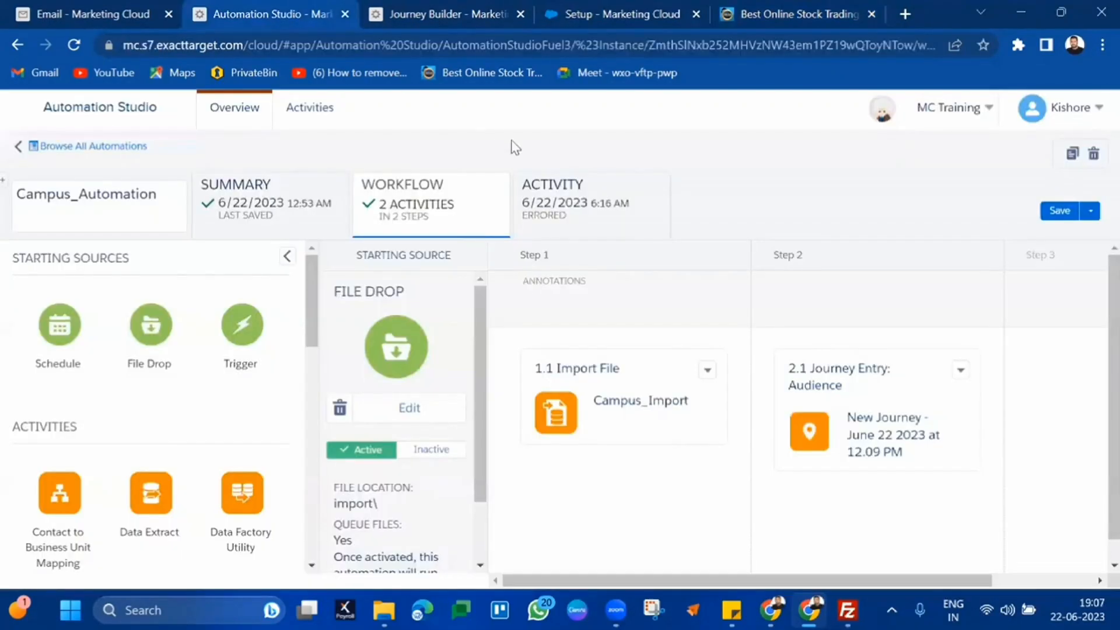
{"action": "left_click", "coordinate": [162, 3]}
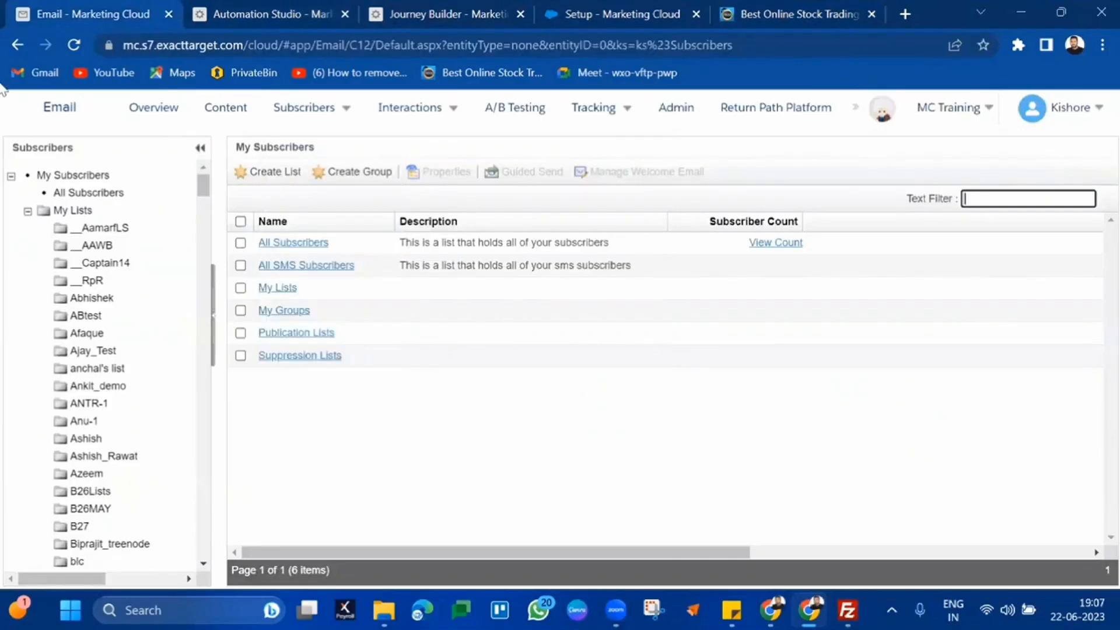
{"action": "mouse_move", "coordinate": [27, 114]}
{"action": "mouse_move", "coordinate": [356, 219]}
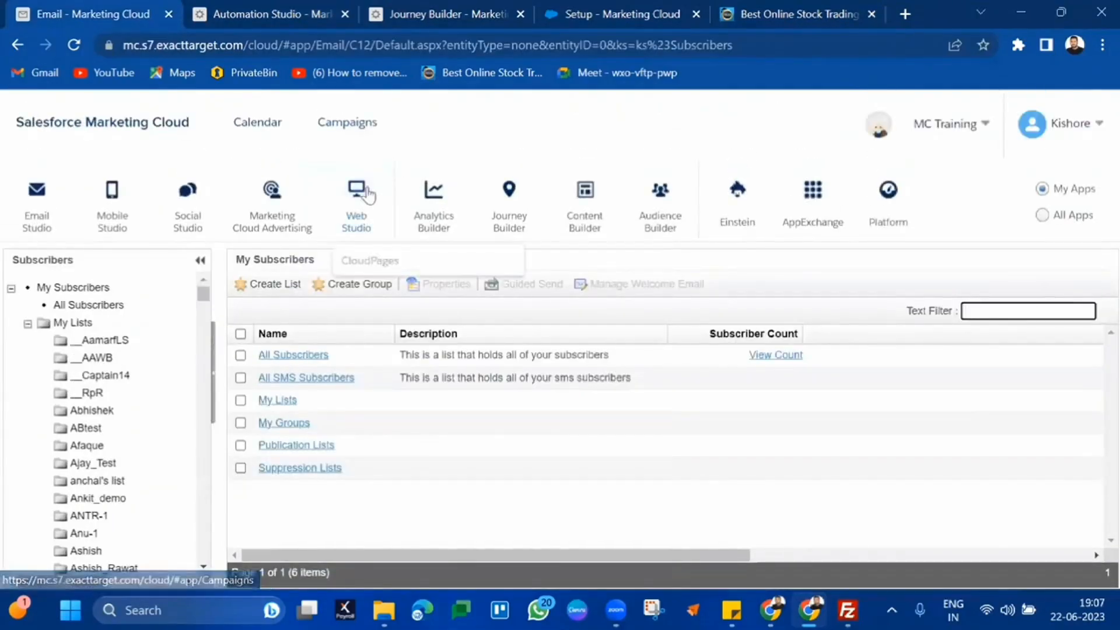
{"action": "left_click", "coordinate": [376, 257]}
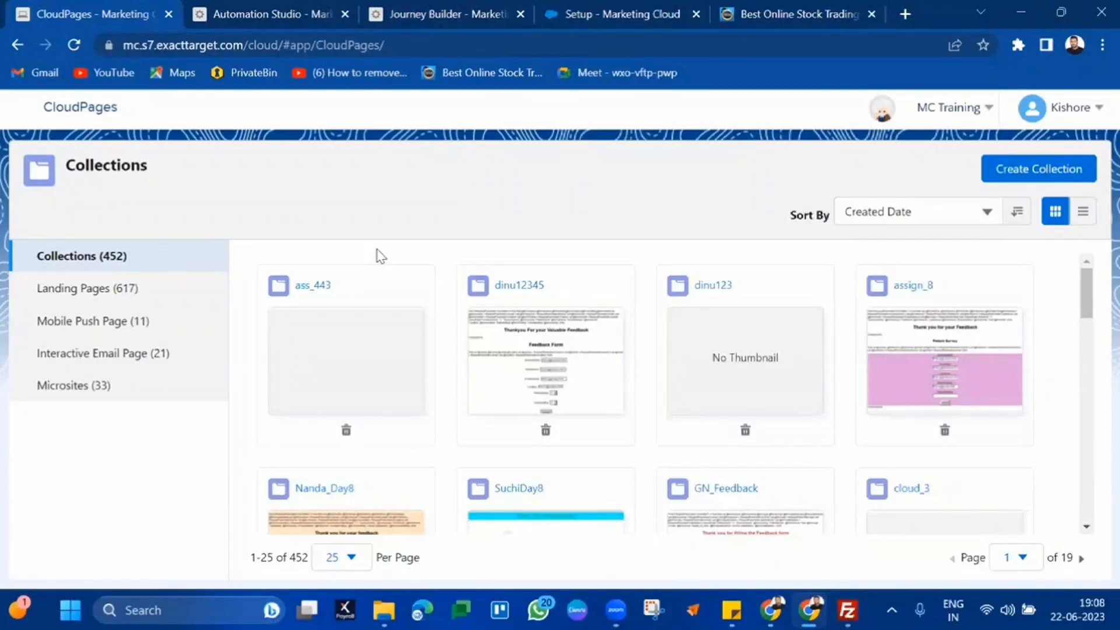
Create a CloudPages collection named B36, save it and open it
{"action": "mouse_move", "coordinate": [21, 114]}
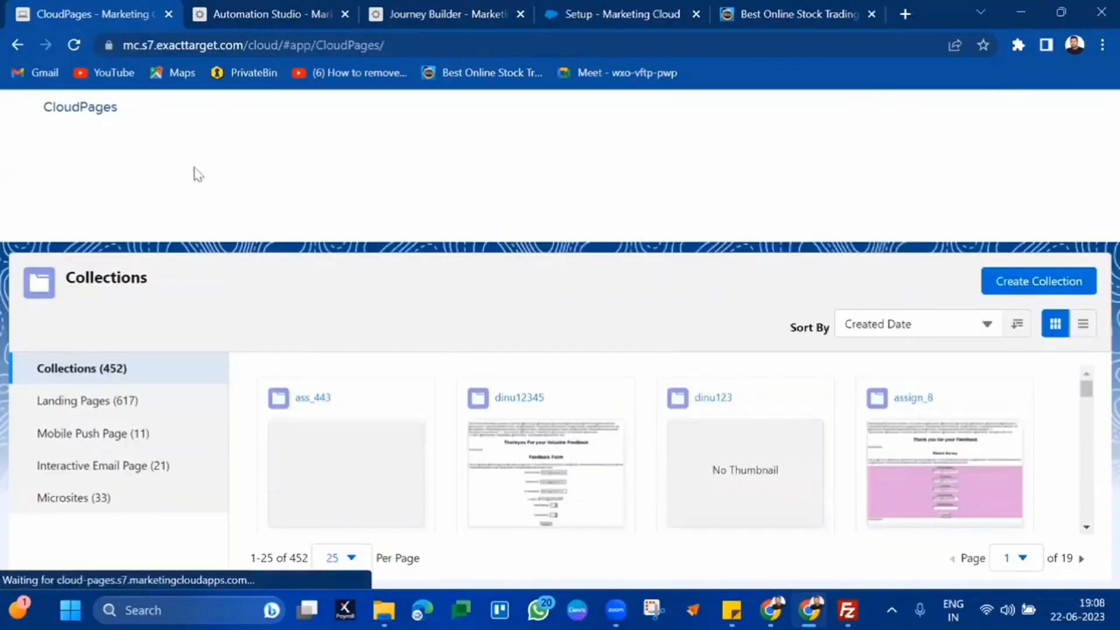
{"action": "mouse_move", "coordinate": [354, 193]}
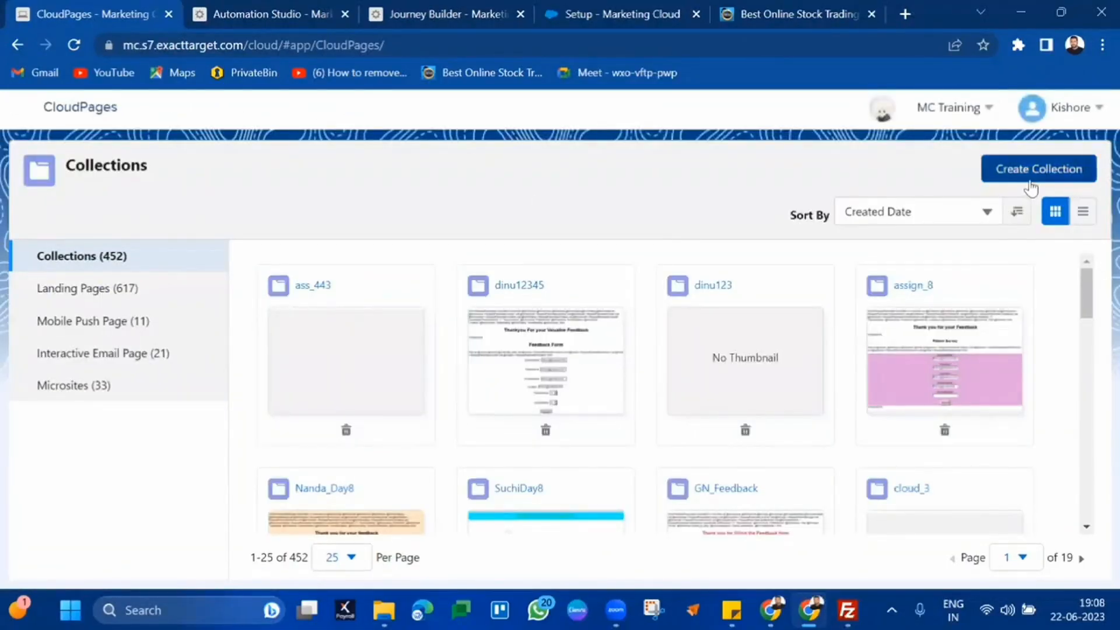
{"action": "left_click", "coordinate": [1031, 178]}
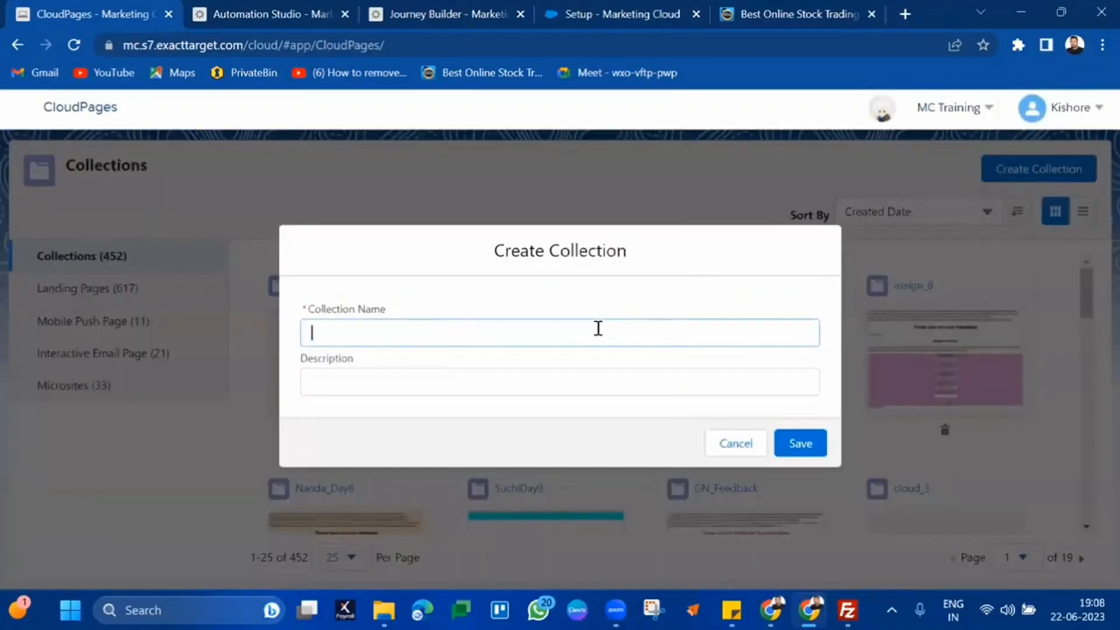
{"action": "type", "text": "B36"}
{"action": "left_click", "coordinate": [809, 443]}
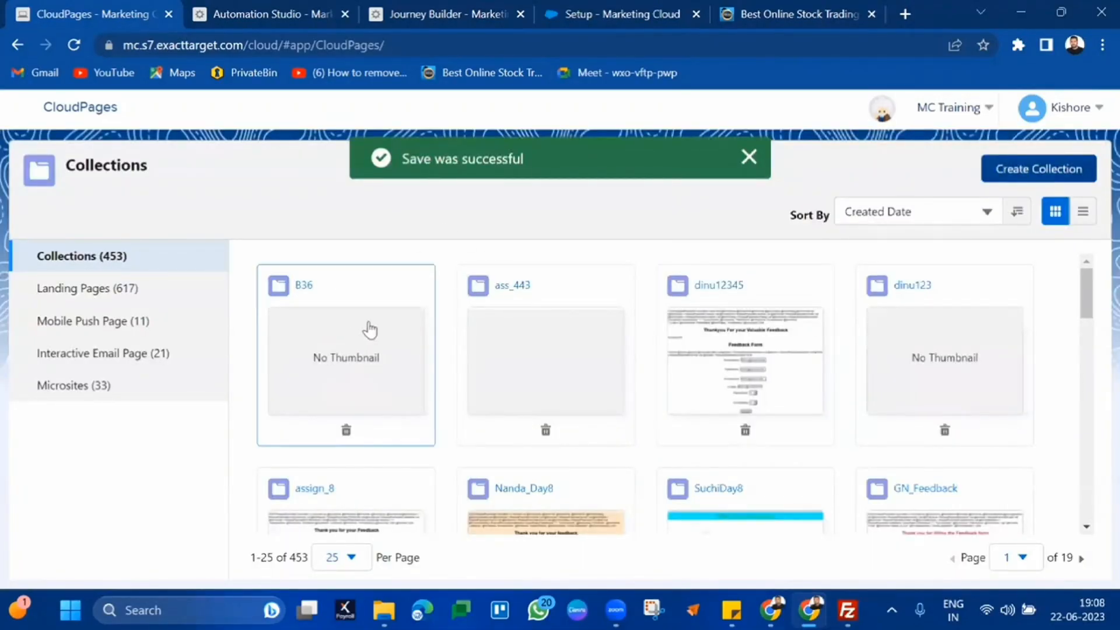
{"action": "left_click", "coordinate": [372, 329]}
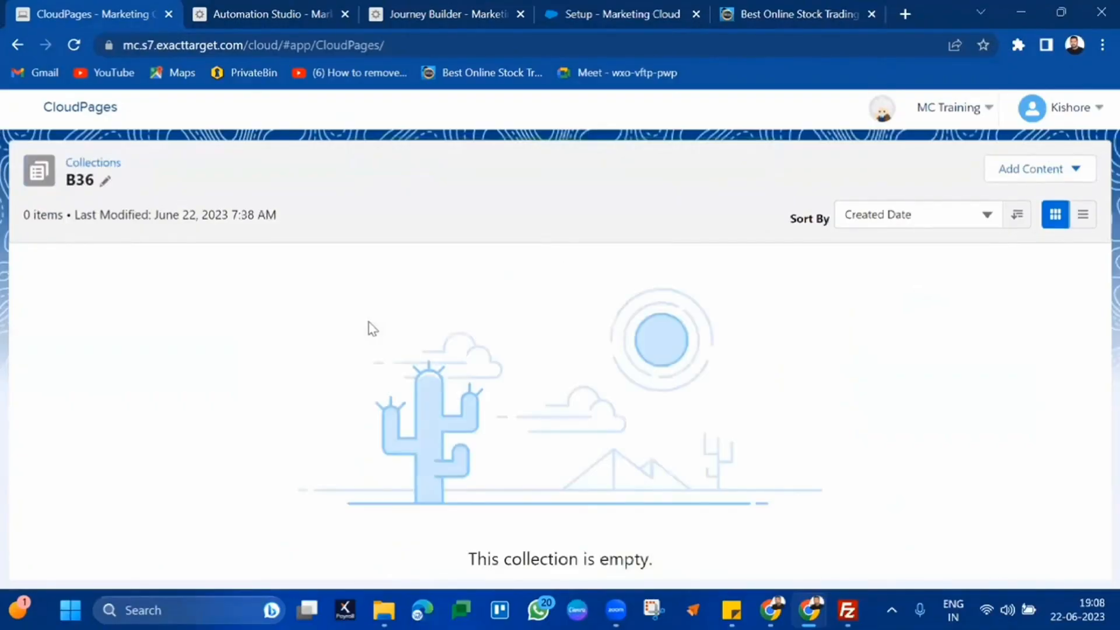
Add a landing page named B36SurveyForm with the Blank layout to B36
{"action": "left_click", "coordinate": [1031, 170]}
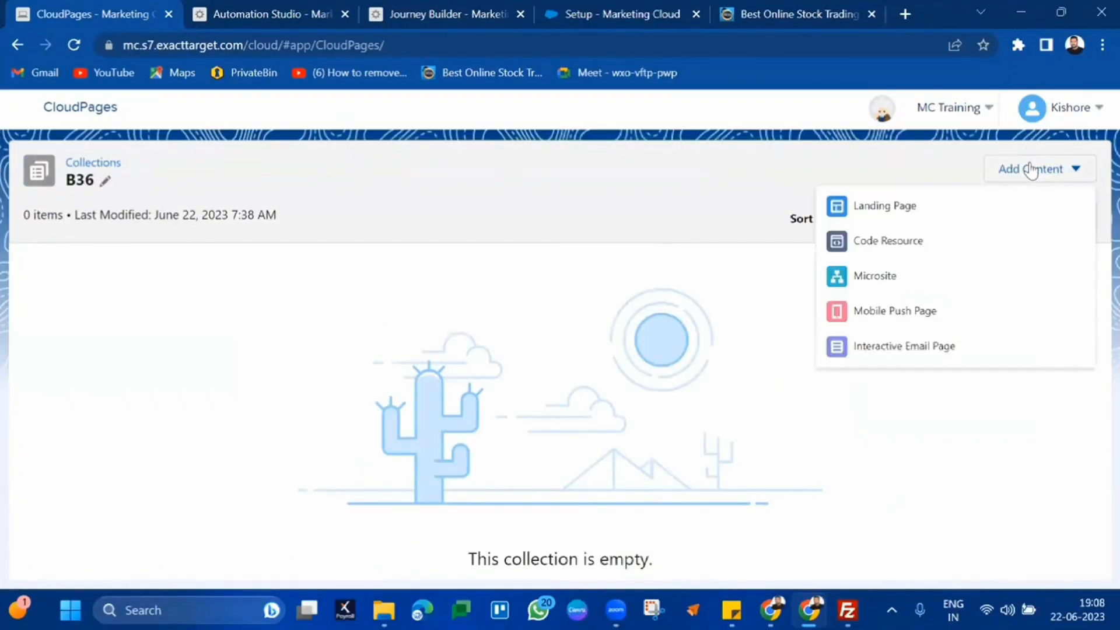
{"action": "left_click", "coordinate": [878, 211]}
{"action": "left_click", "coordinate": [623, 296]}
{"action": "type", "text": "B36Survey"}
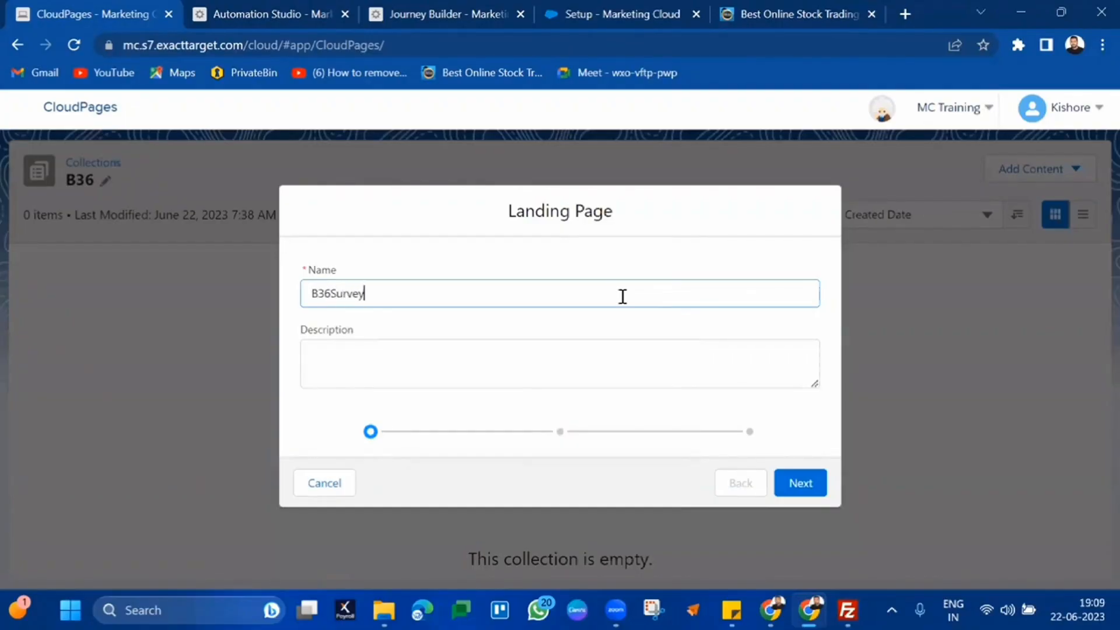
{"action": "type", "text": "Form"}
{"action": "left_click", "coordinate": [792, 486]}
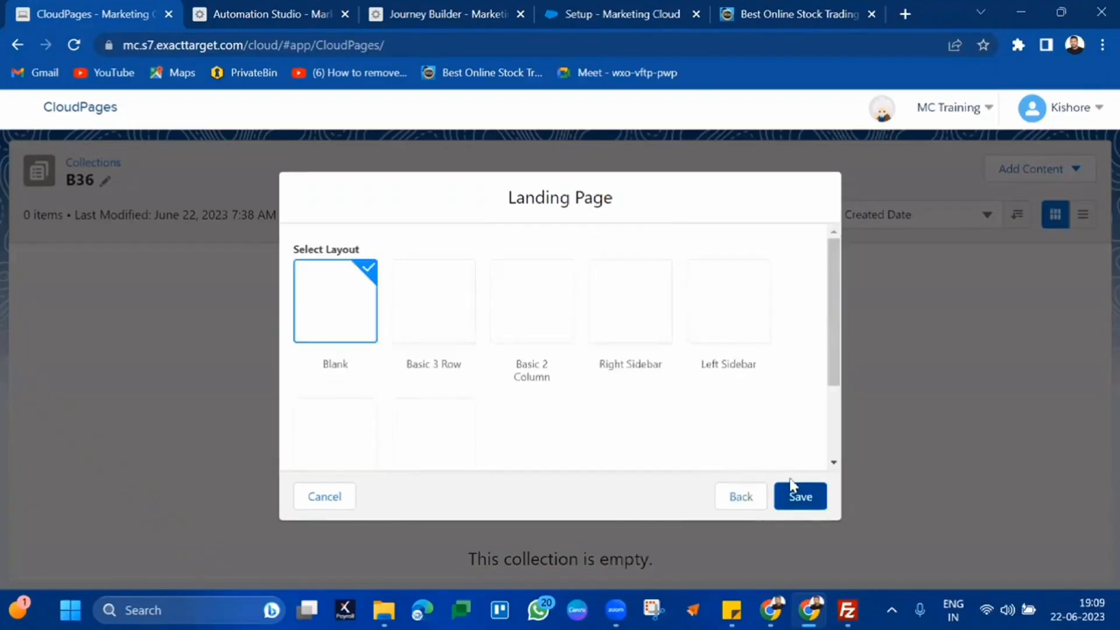
{"action": "left_click", "coordinate": [791, 508]}
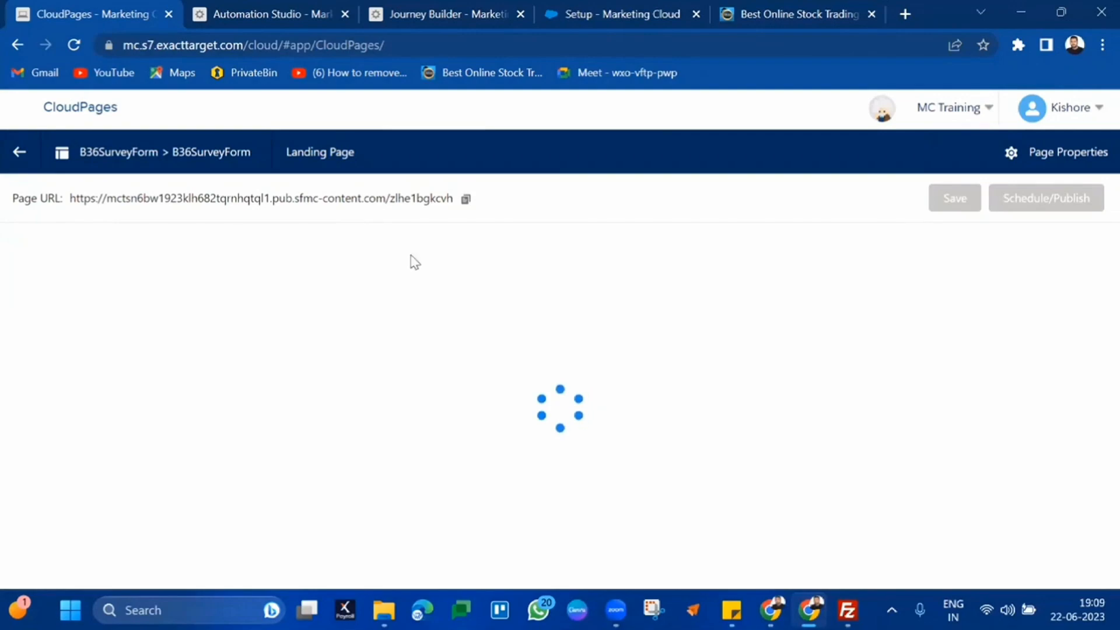
Drop an HTML block on the page and enter <h1>Welcome to Cloud Page</h1>
{"action": "triple_click", "coordinate": [125, 202]}
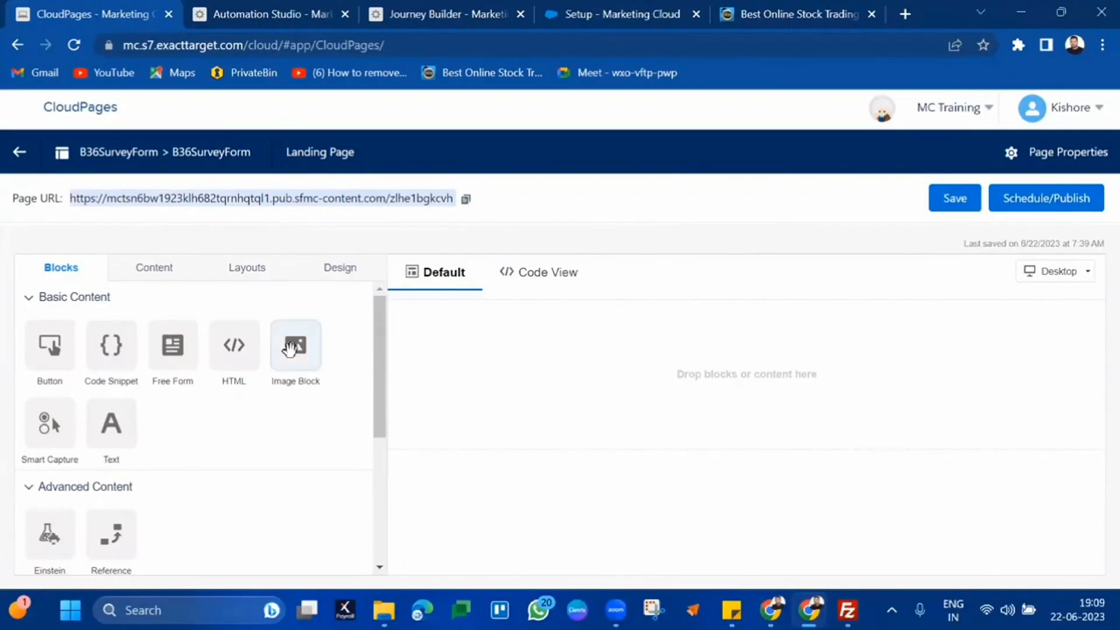
{"action": "left_click_drag", "start_coordinate": [233, 344], "coordinate": [639, 363]}
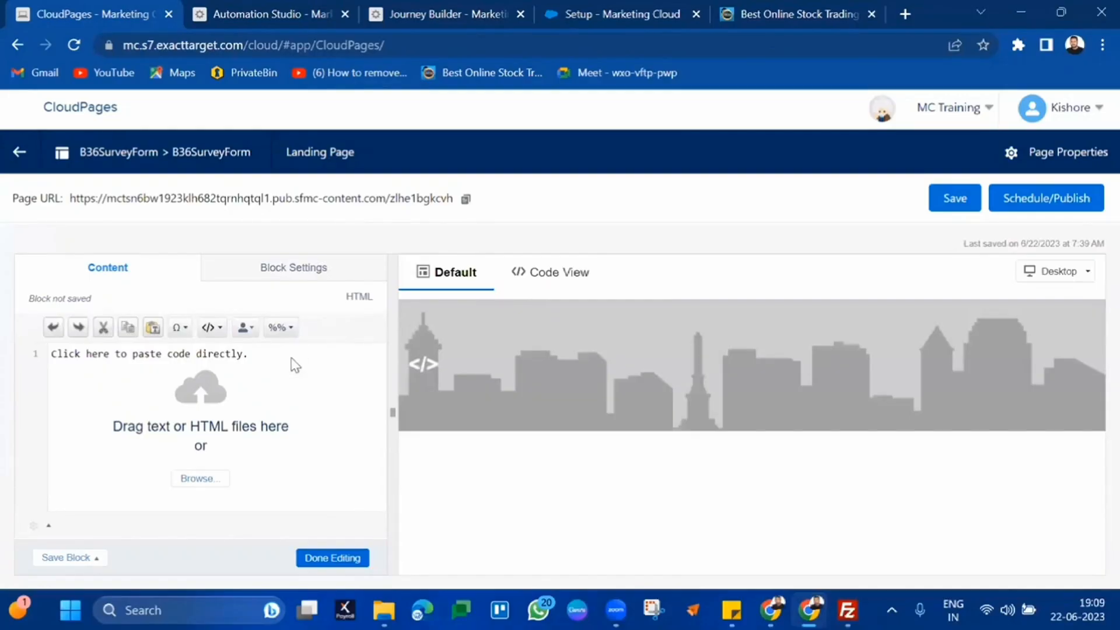
{"action": "left_click", "coordinate": [198, 351]}
{"action": "type", "text": "<htm"}
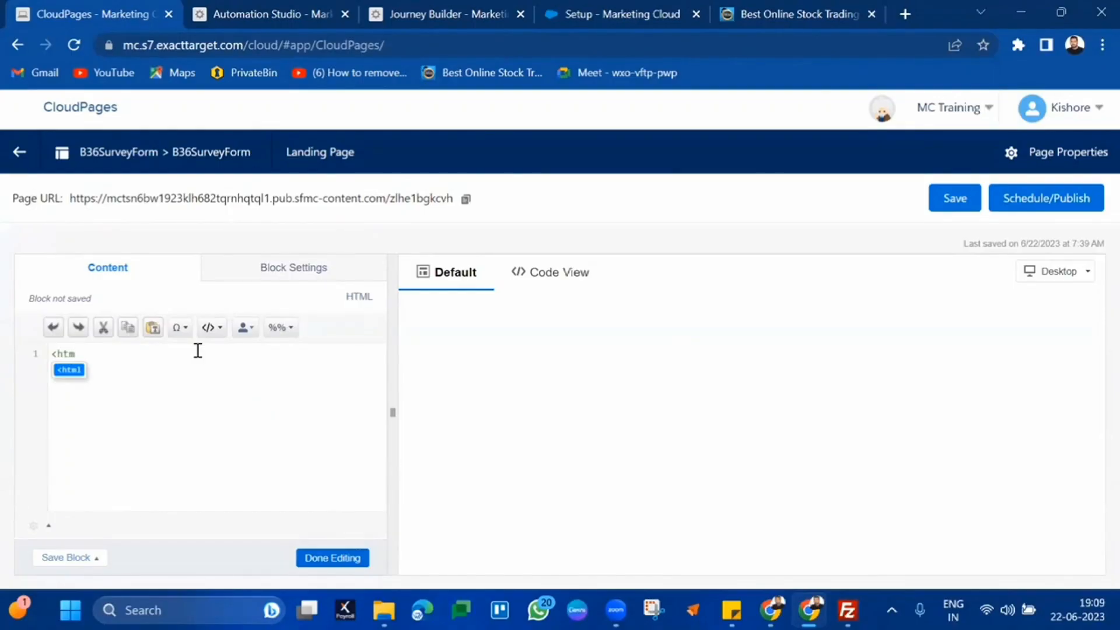
{"action": "key", "text": "BackSpace"}
{"action": "key", "text": "BackSpace"}
{"action": "key", "text": "BackSpace"}
{"action": "key", "text": "BackSpace"}
{"action": "type", "text": "<h"}
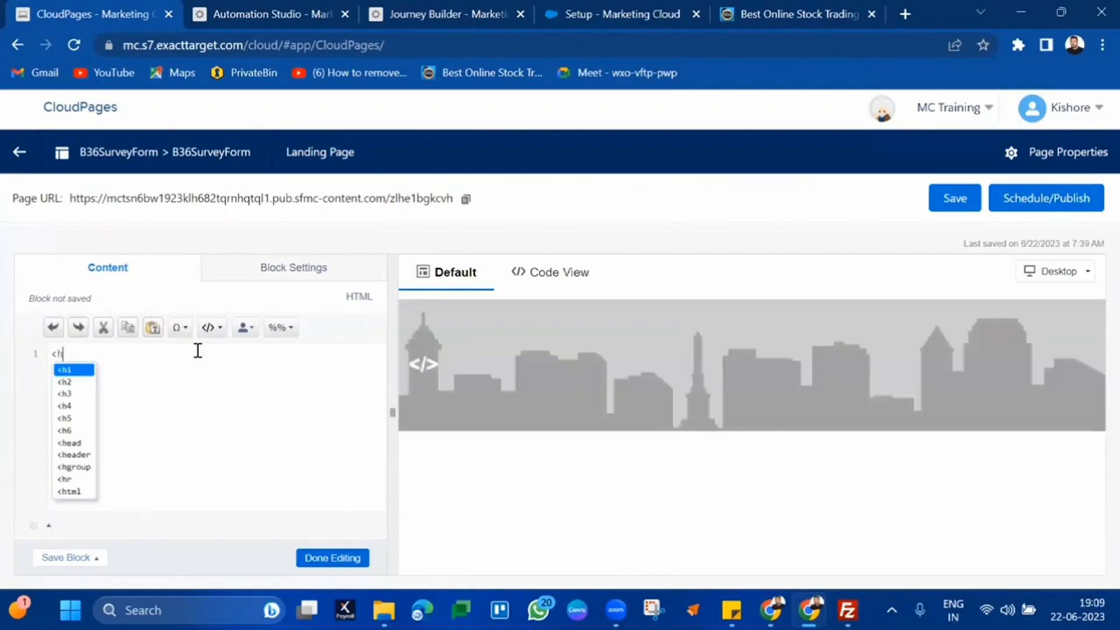
{"action": "type", "text": "1>"}
{"action": "key", "text": "Return"}
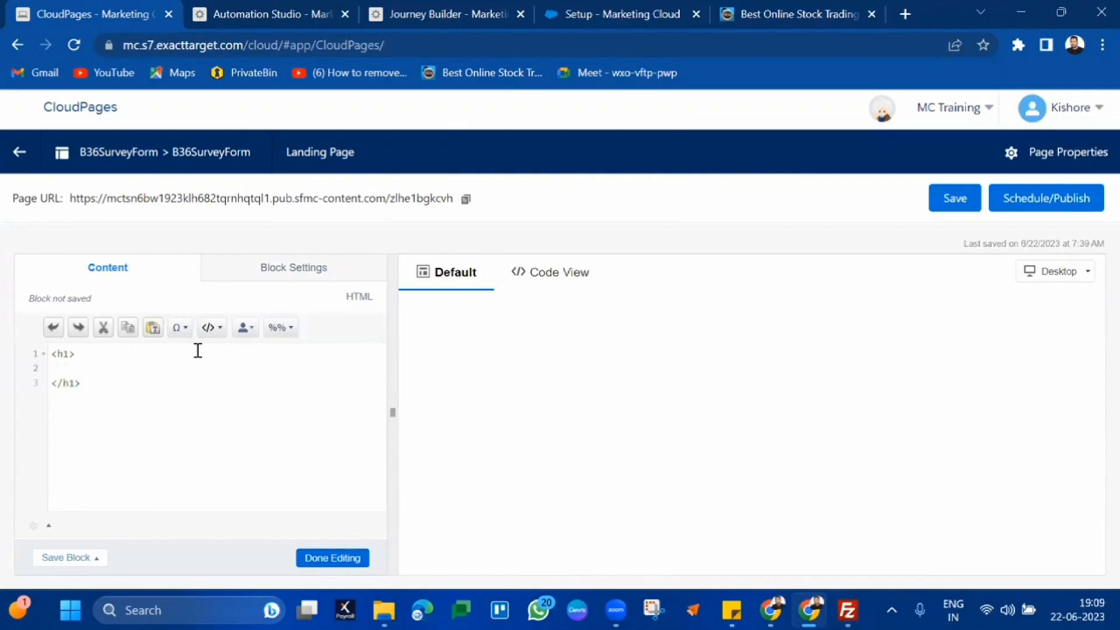
{"action": "type", "text": "Welcome to Cloud Page"}
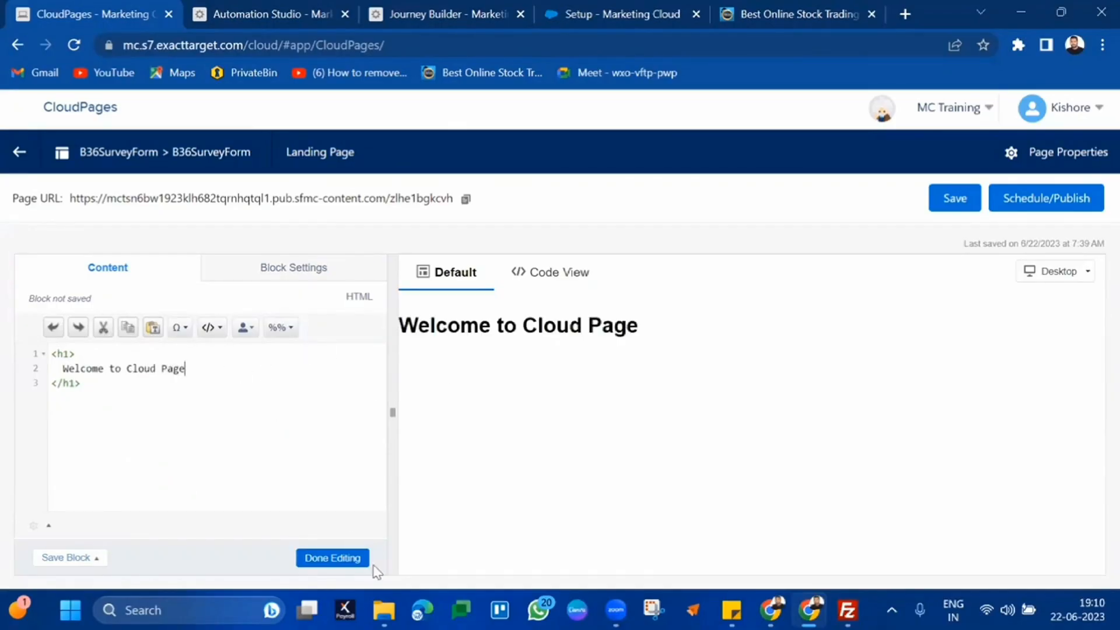
Finish editing, publish B36SurveyForm immediately and copy its page URL
{"action": "left_click", "coordinate": [343, 559]}
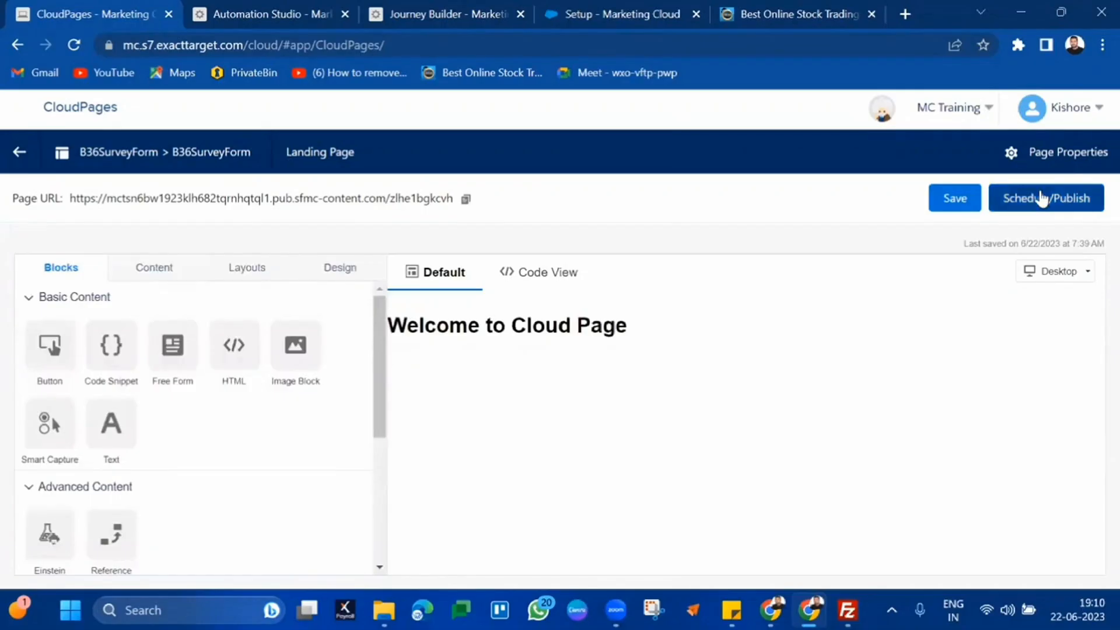
{"action": "left_click", "coordinate": [1044, 199]}
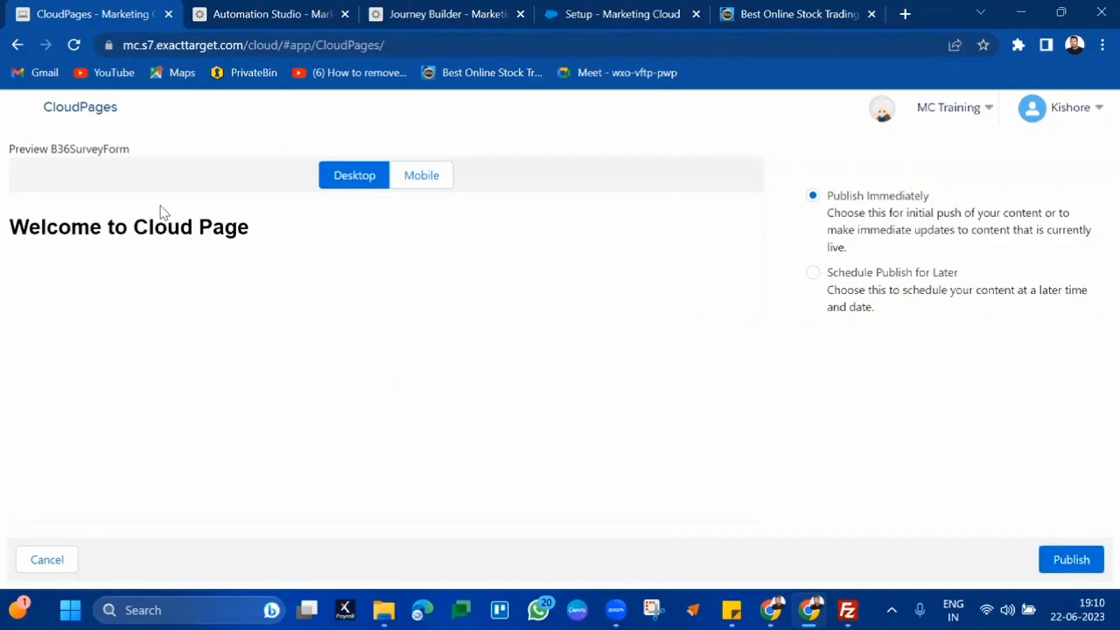
{"action": "double_click", "coordinate": [126, 232]}
{"action": "triple_click", "coordinate": [125, 233]}
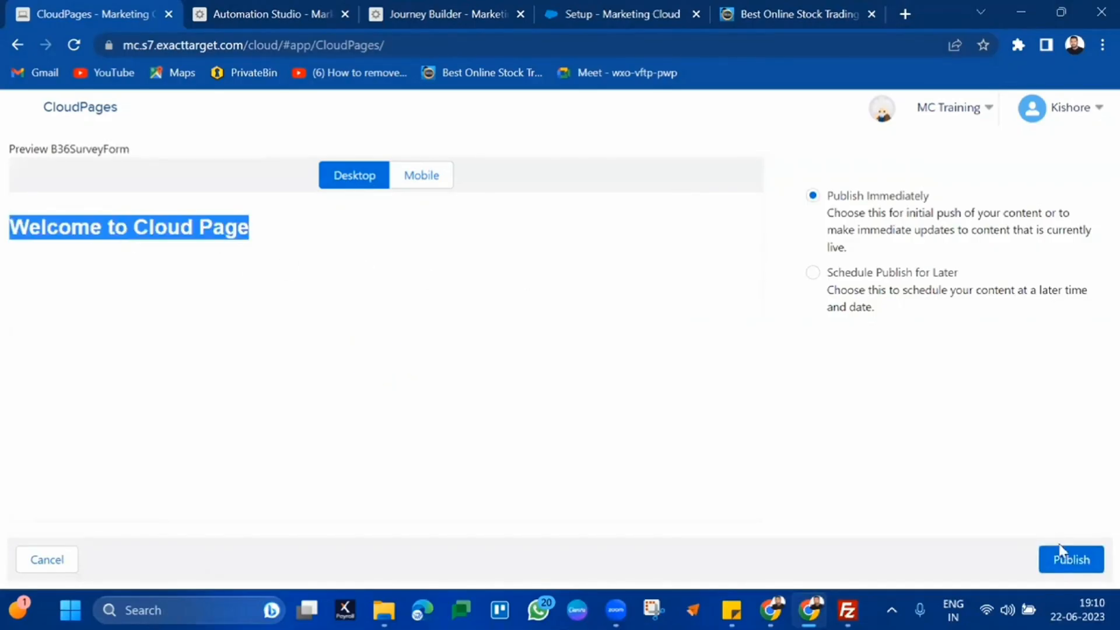
{"action": "left_click", "coordinate": [1068, 559]}
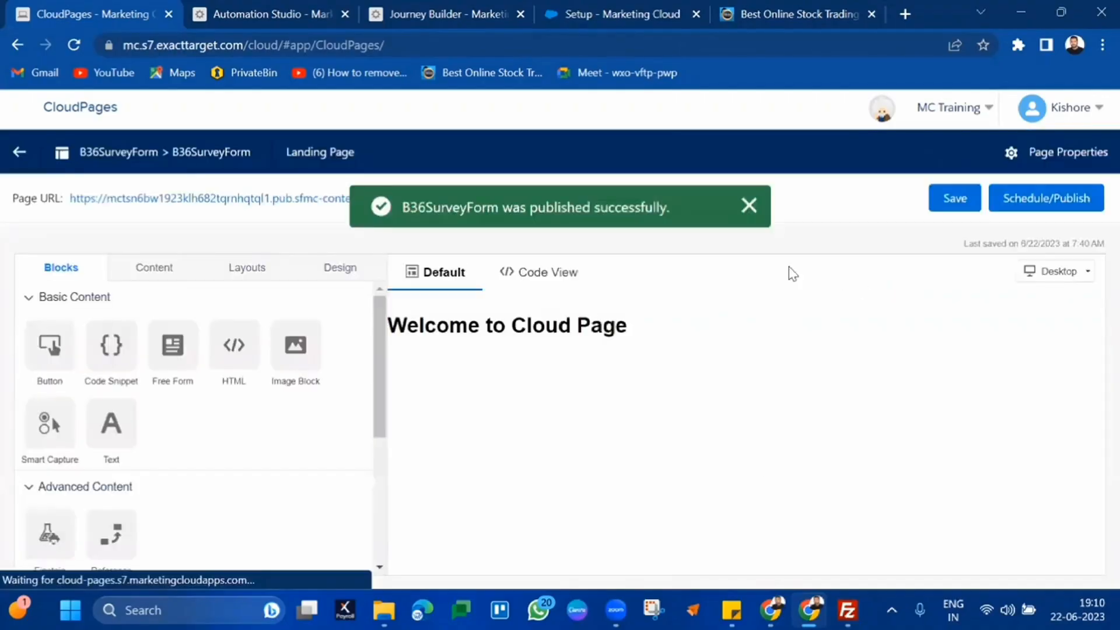
{"action": "left_click", "coordinate": [749, 208]}
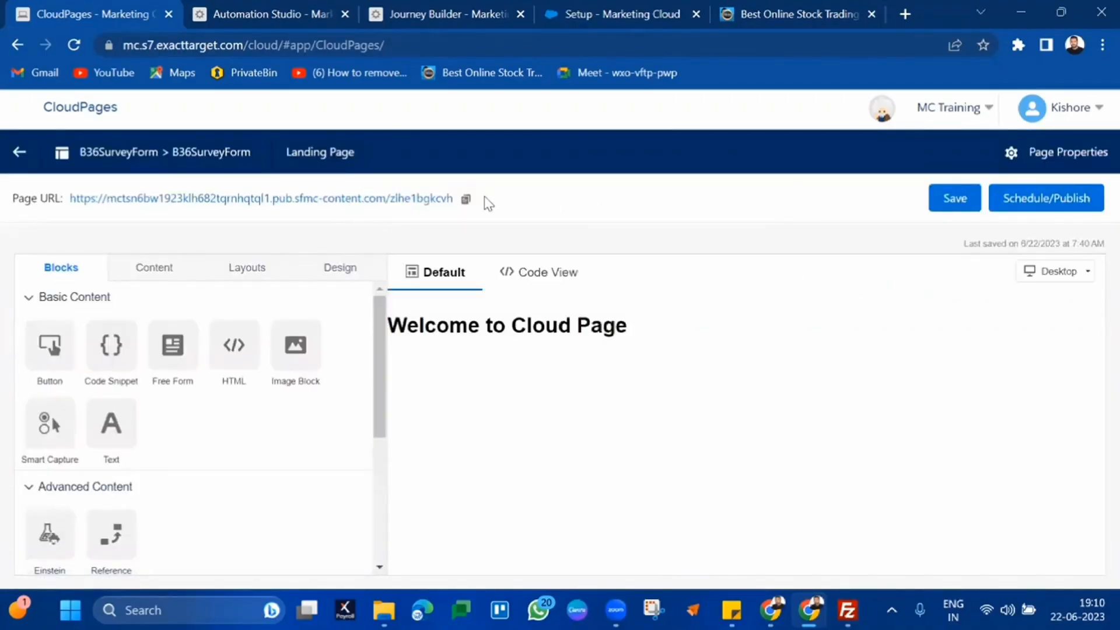
{"action": "left_click", "coordinate": [466, 200]}
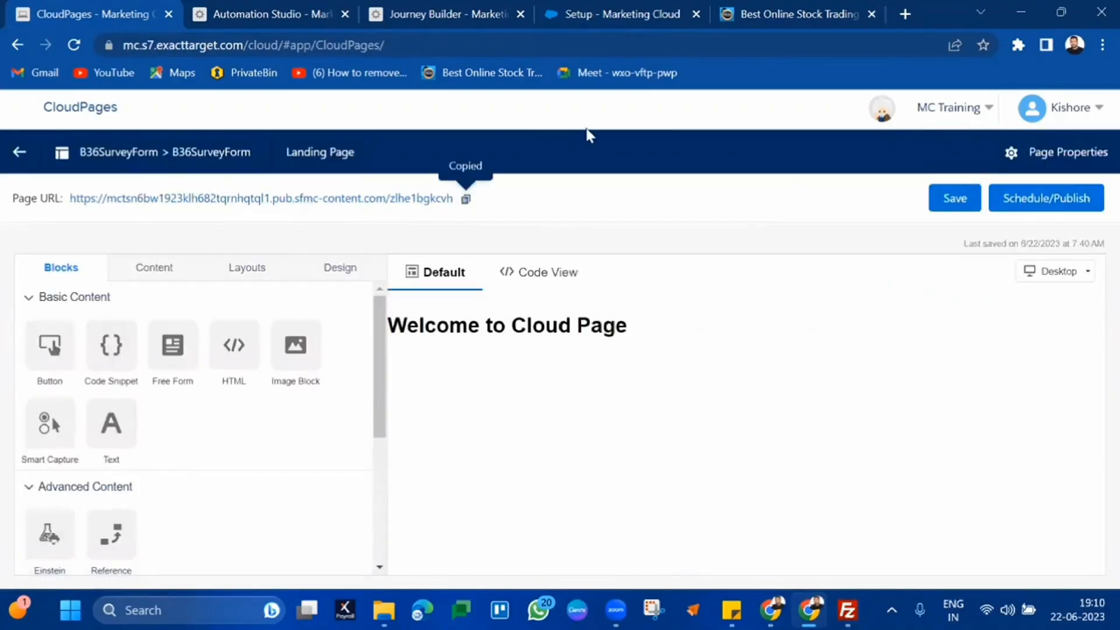
Paste the copied URL into a new tab to view the live page, then close it
{"action": "left_click", "coordinate": [906, 10]}
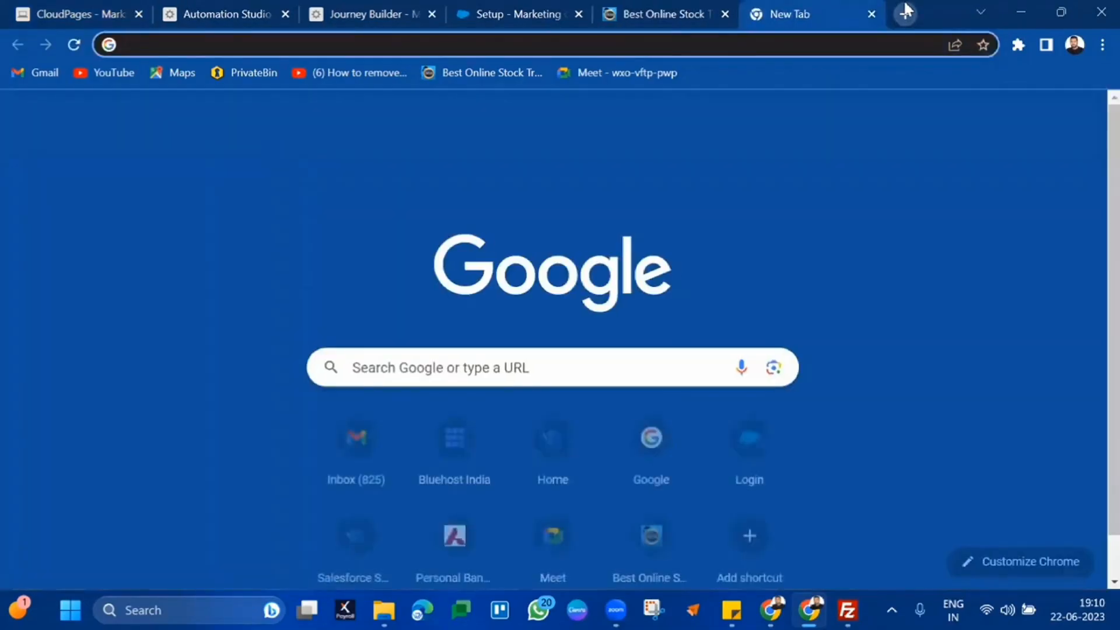
{"action": "key", "text": "ctrl+v"}
{"action": "key", "text": "Return"}
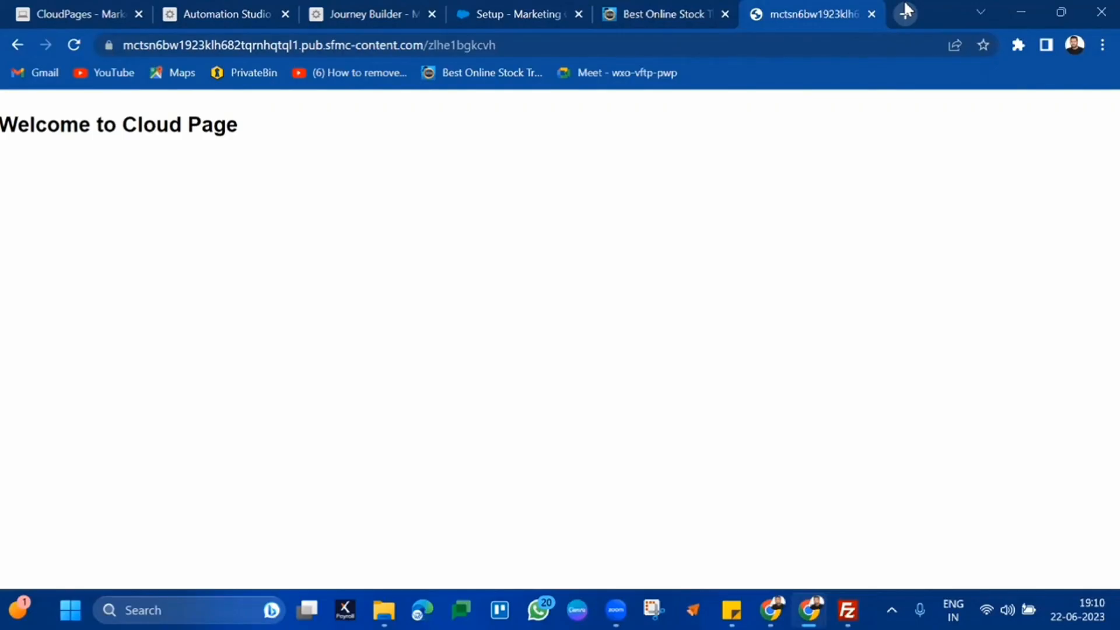
{"action": "left_click", "coordinate": [872, 14]}
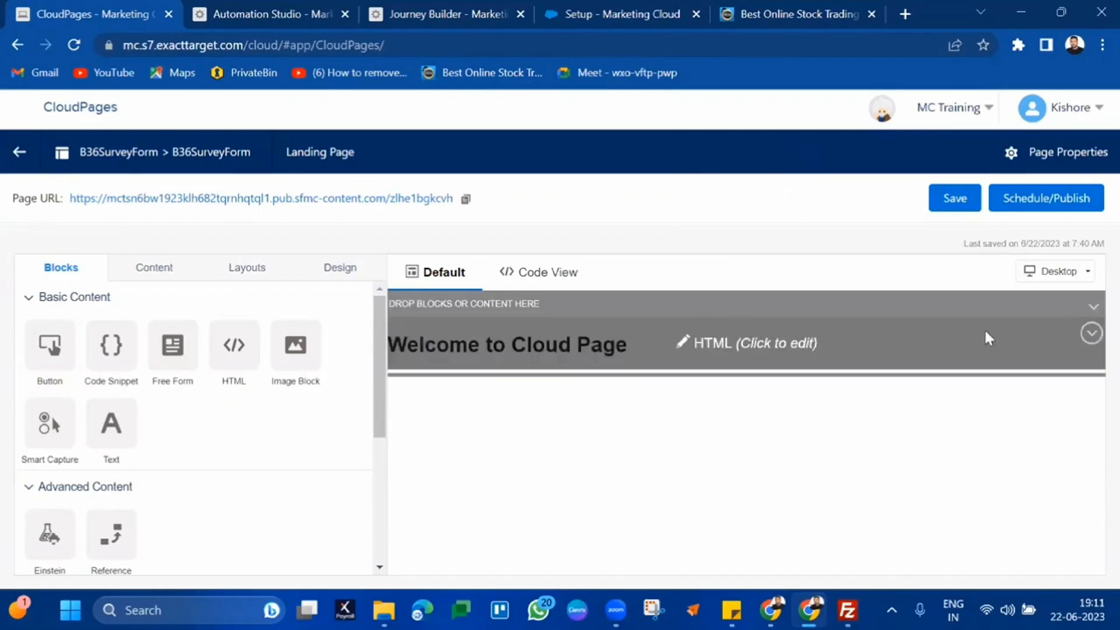
Delete the Welcome HTML block and drop a Smart Capture form onto the empty page
{"action": "left_click", "coordinate": [1091, 333]}
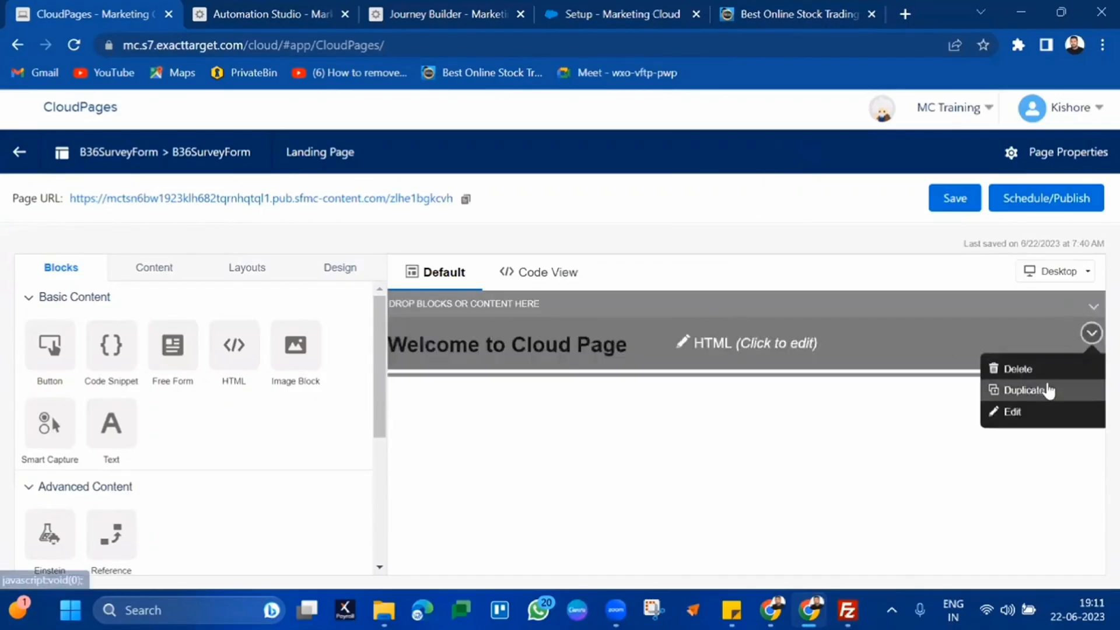
{"action": "left_click", "coordinate": [1027, 369]}
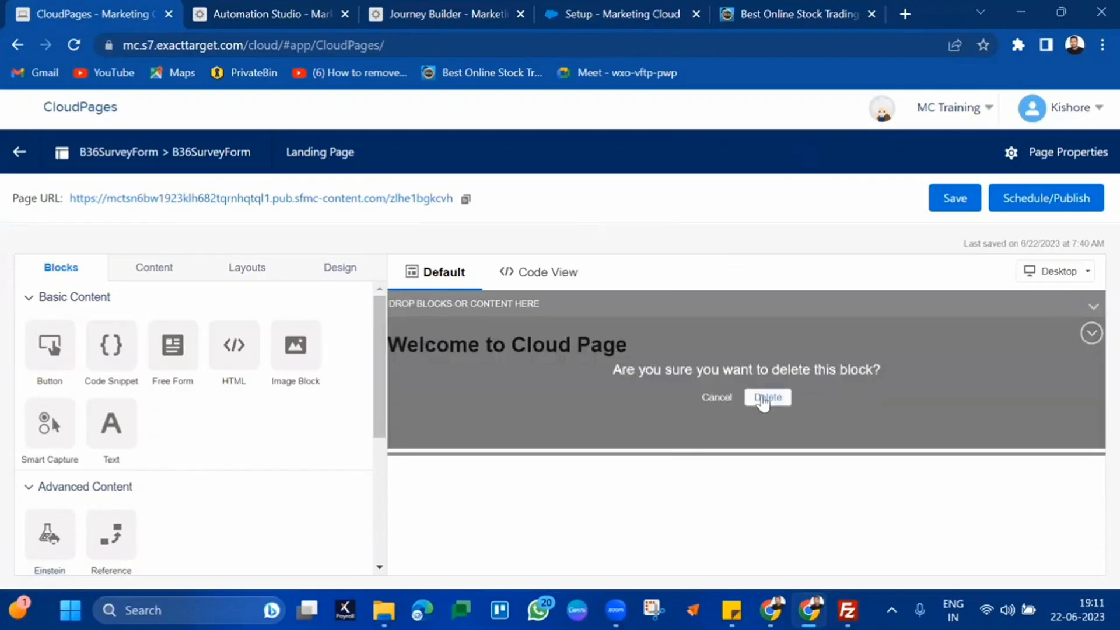
{"action": "left_click", "coordinate": [767, 398]}
{"action": "left_click_drag", "start_coordinate": [50, 422], "coordinate": [546, 404]}
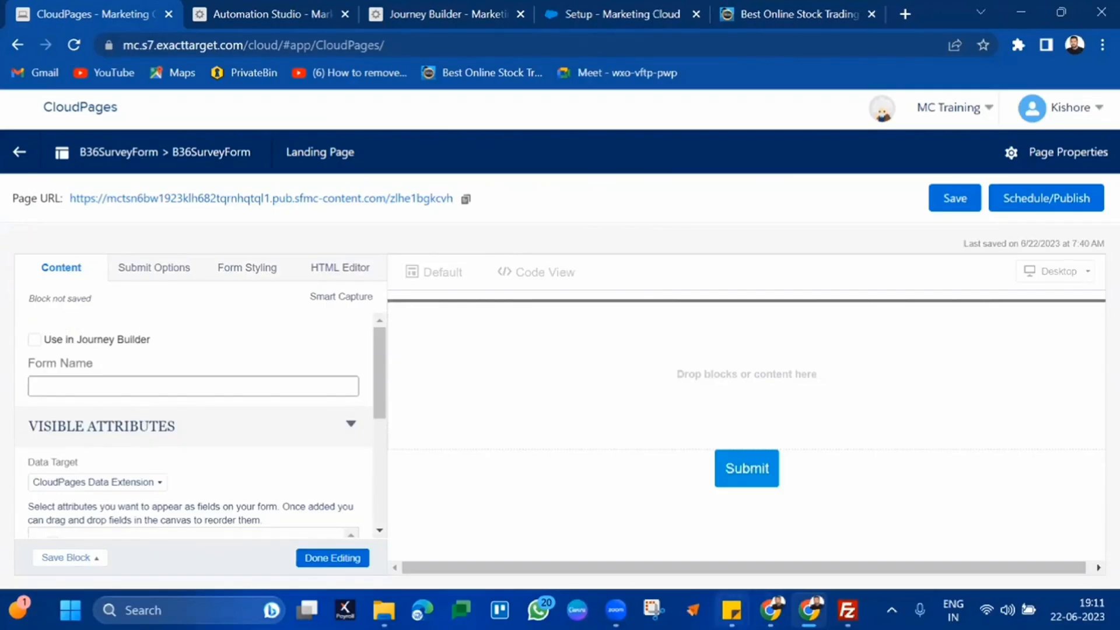
Open Sticky Notes, start a new note and close the credentials note
{"action": "mouse_move", "coordinate": [731, 610]}
{"action": "left_click", "coordinate": [789, 527]}
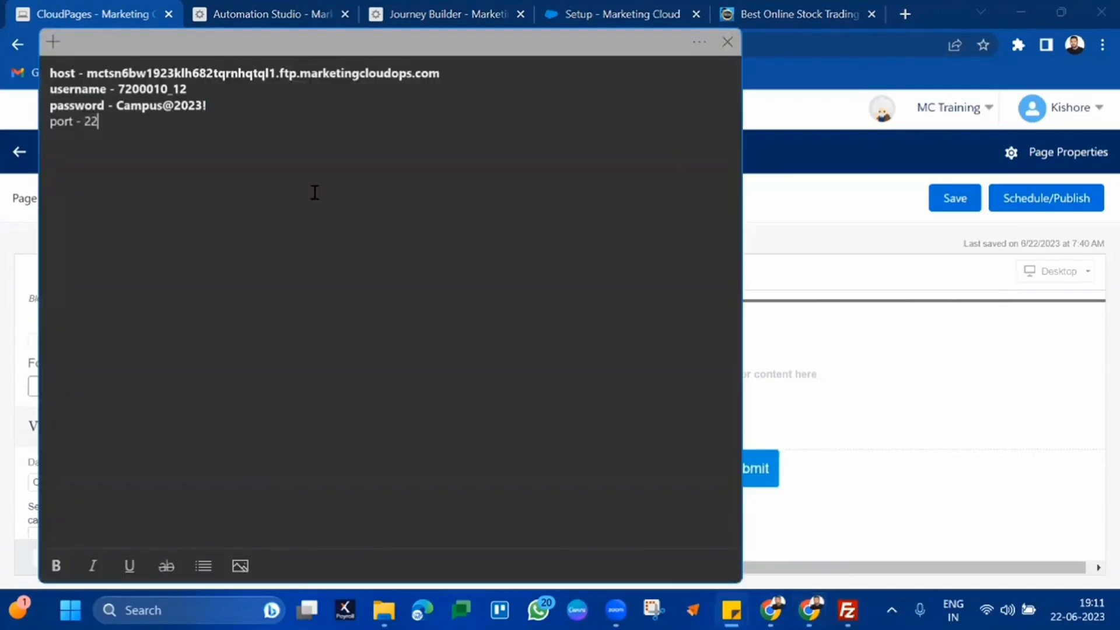
{"action": "left_click", "coordinate": [51, 44]}
{"action": "left_click", "coordinate": [317, 43]}
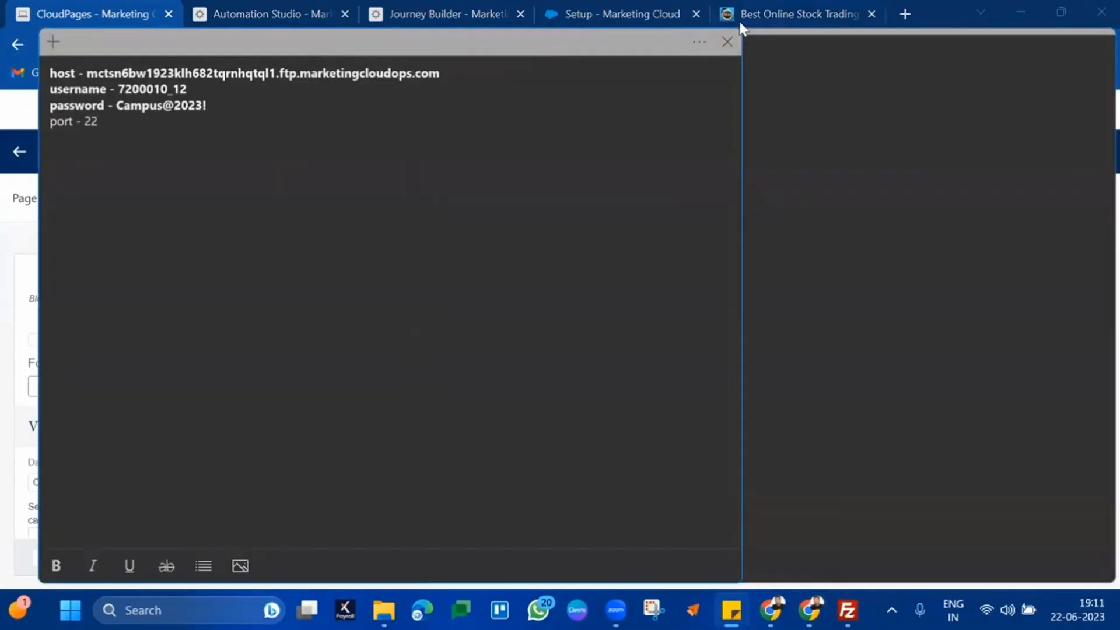
{"action": "left_click", "coordinate": [723, 44]}
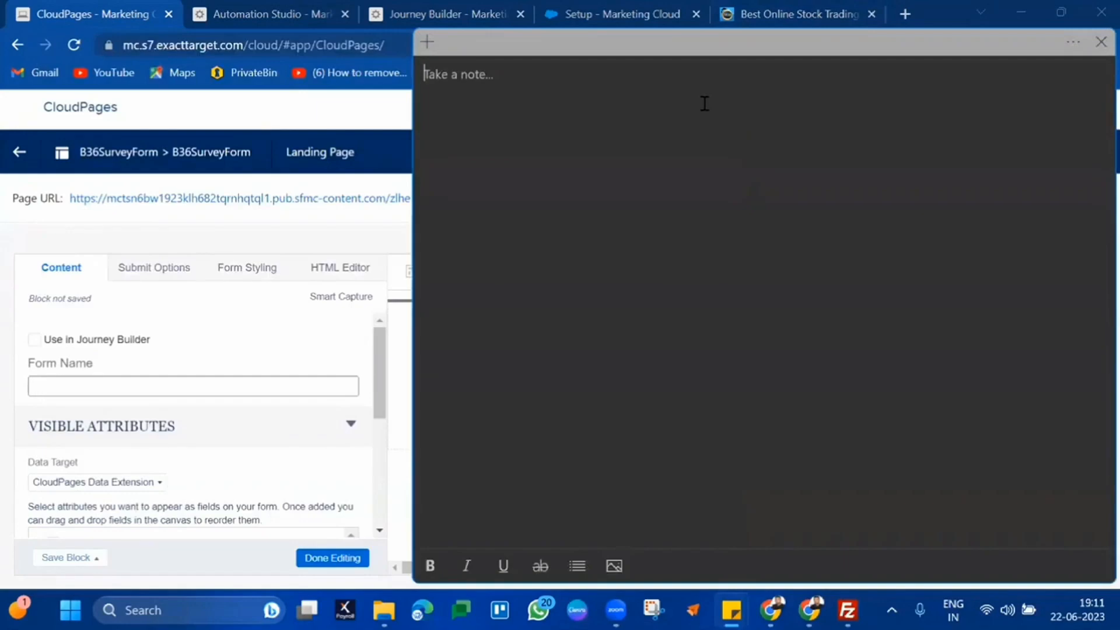
Type FirstName, LastName, EmailAddress and Rating on separate lines in the new note
{"action": "type", "text": "F"}
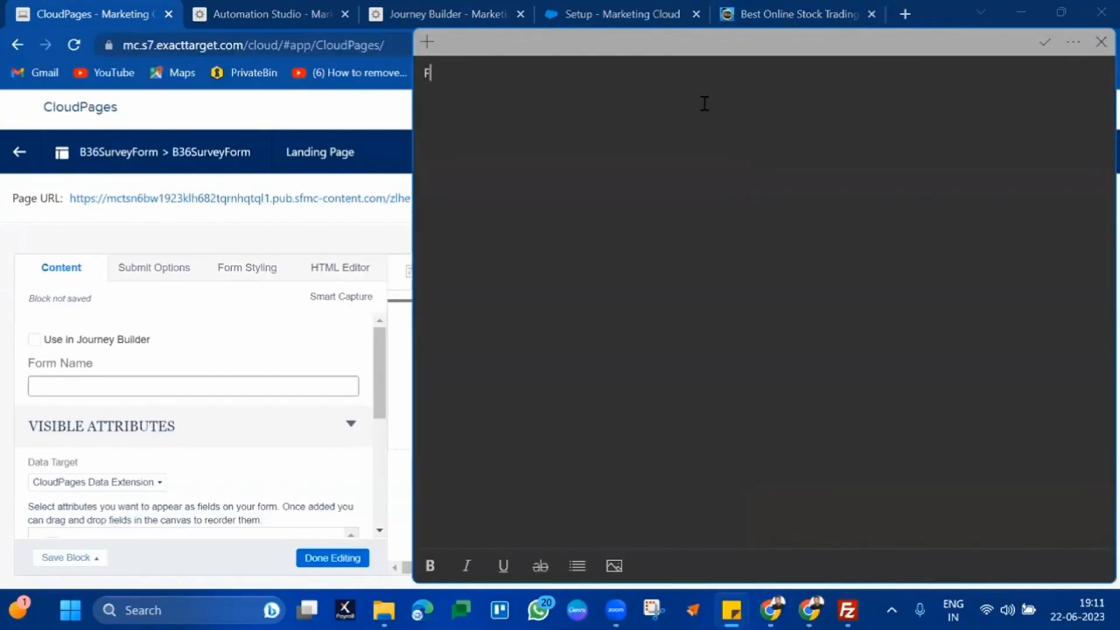
{"action": "type", "text": "irstName,"}
{"action": "key", "text": "BackSpace"}
{"action": "key", "text": "Return"}
{"action": "type", "text": "LastName"}
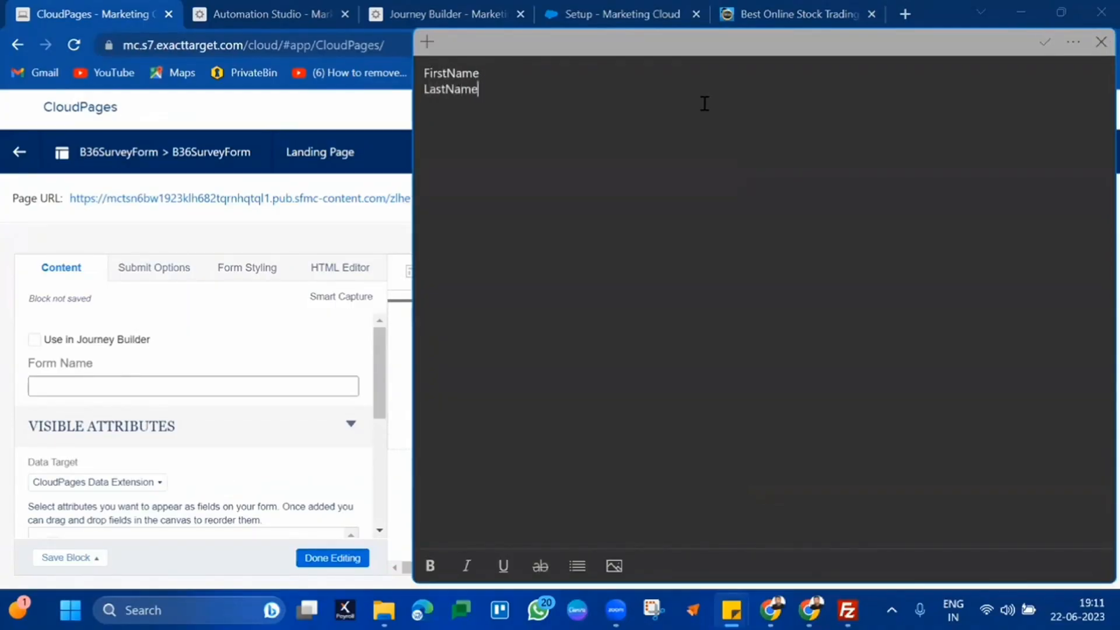
{"action": "key", "text": "Return"}
{"action": "type", "text": "EmailAddress"}
{"action": "key", "text": "Return"}
{"action": "type", "text": "R"}
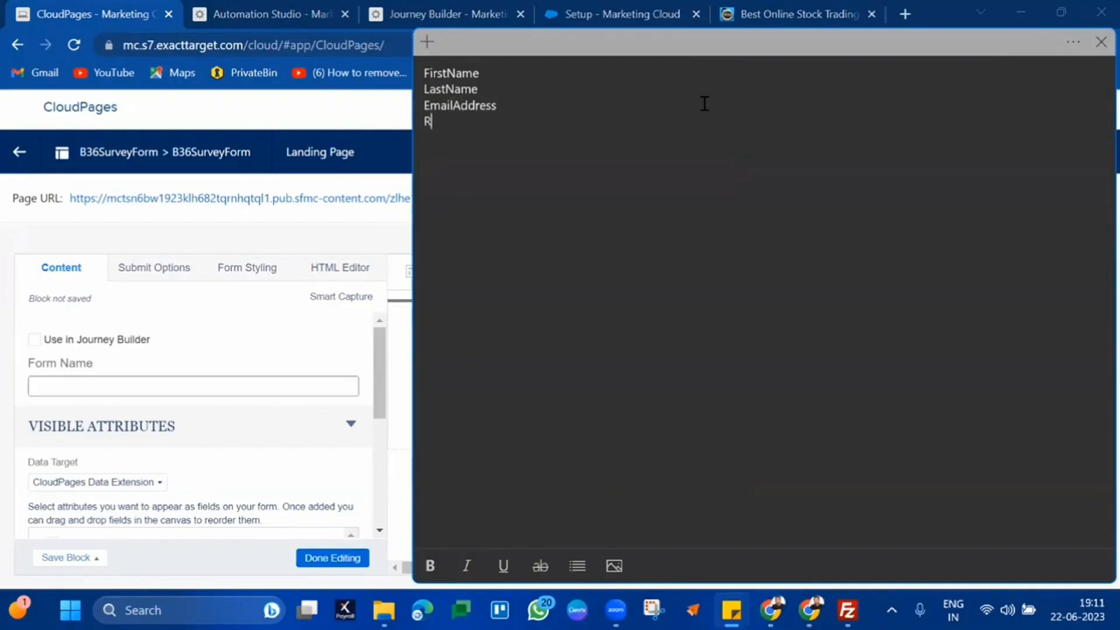
{"action": "type", "text": "ating"}
Select the four field names in the note, then go back to the Automation Studio browser tab
{"action": "left_click", "coordinate": [617, 71]}
{"action": "left_click", "coordinate": [587, 89]}
{"action": "left_click", "coordinate": [557, 116]}
{"action": "left_click_drag", "start_coordinate": [557, 117], "coordinate": [421, 78]}
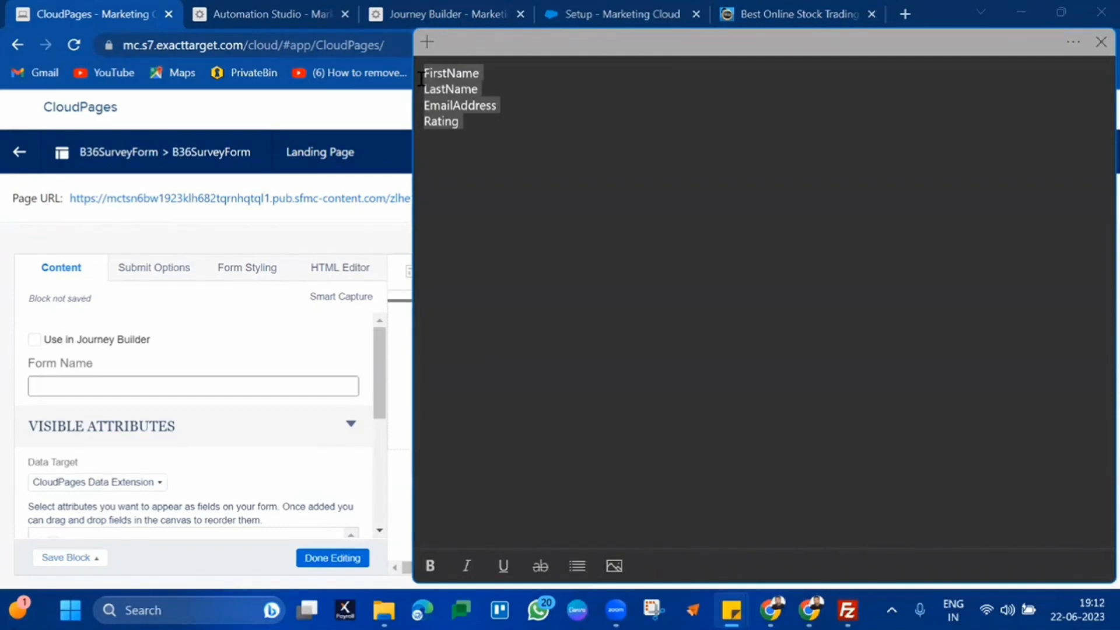
{"action": "double_click", "coordinate": [421, 79]}
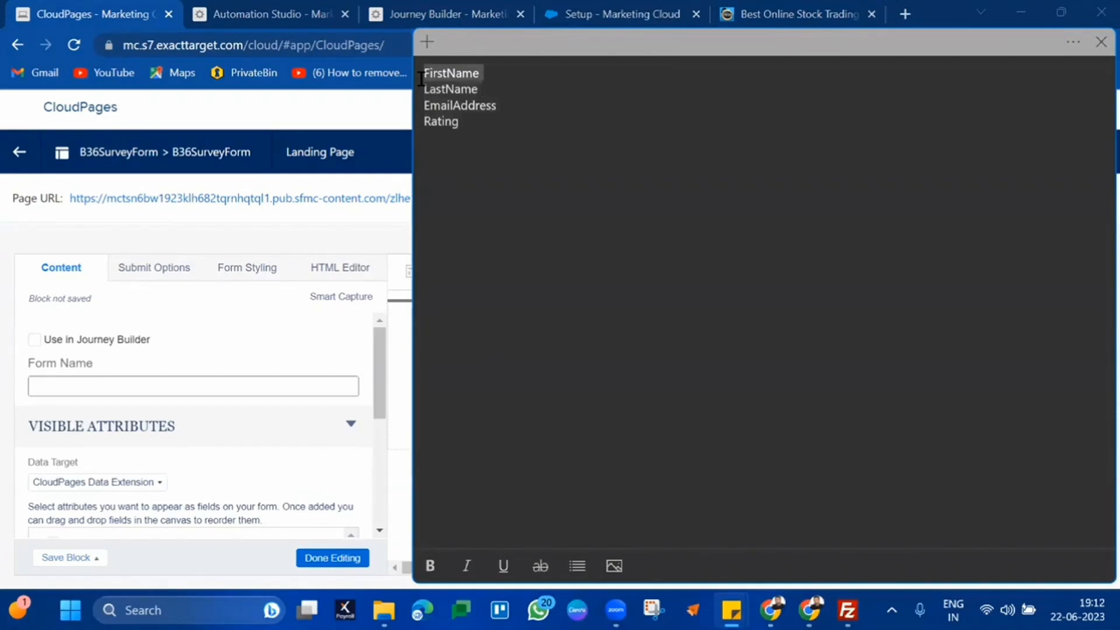
{"action": "double_click", "coordinate": [421, 90]}
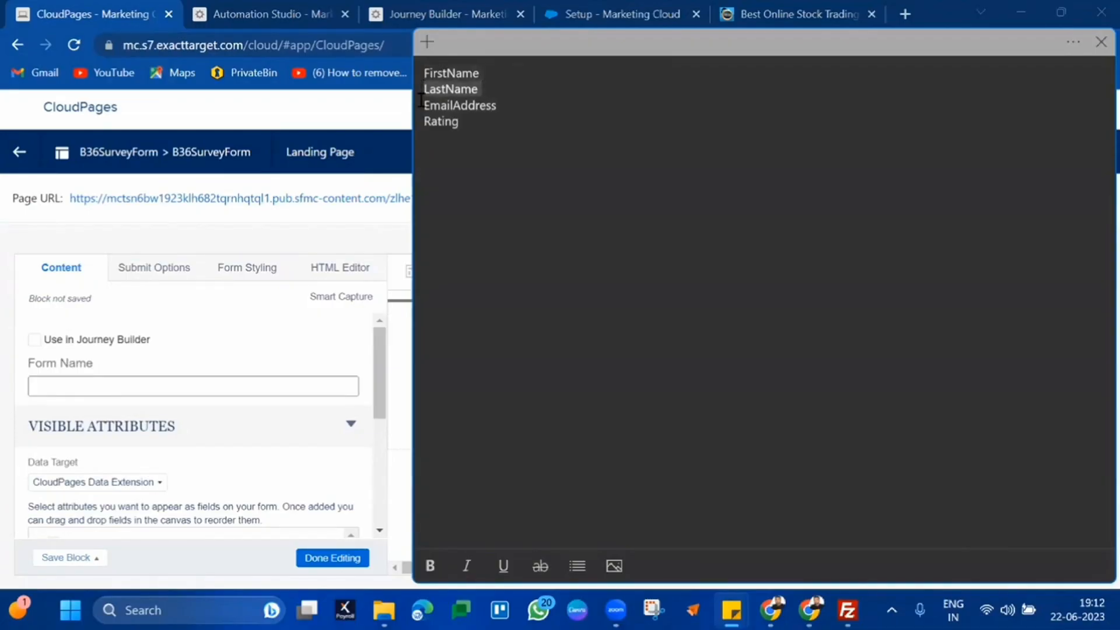
{"action": "double_click", "coordinate": [421, 101]}
{"action": "double_click", "coordinate": [421, 117]}
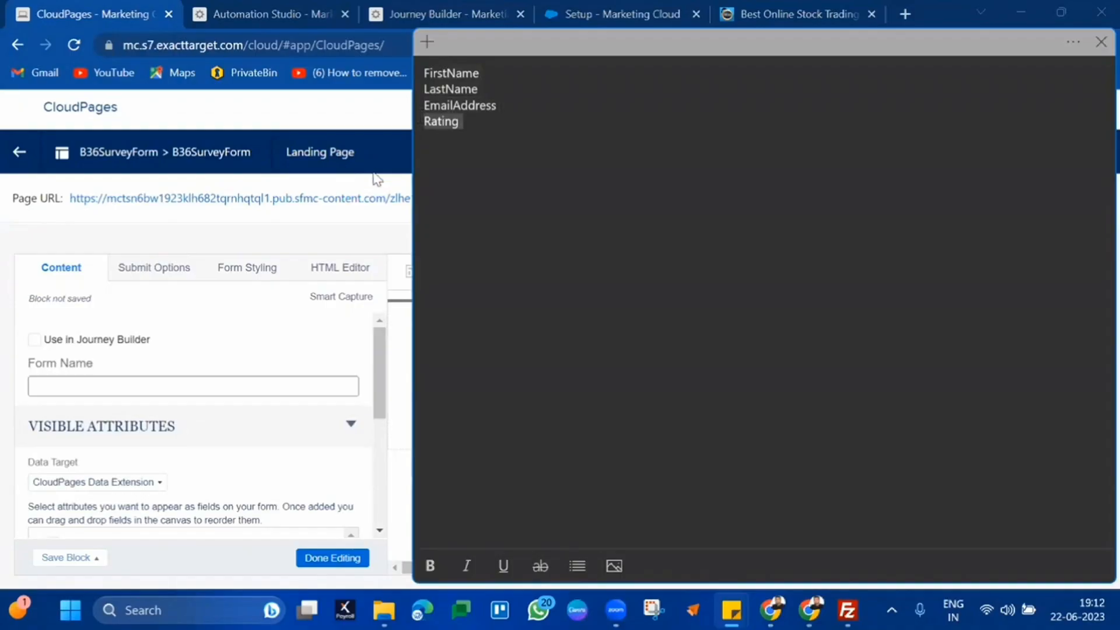
{"action": "left_click_drag", "start_coordinate": [461, 124], "coordinate": [414, 76]}
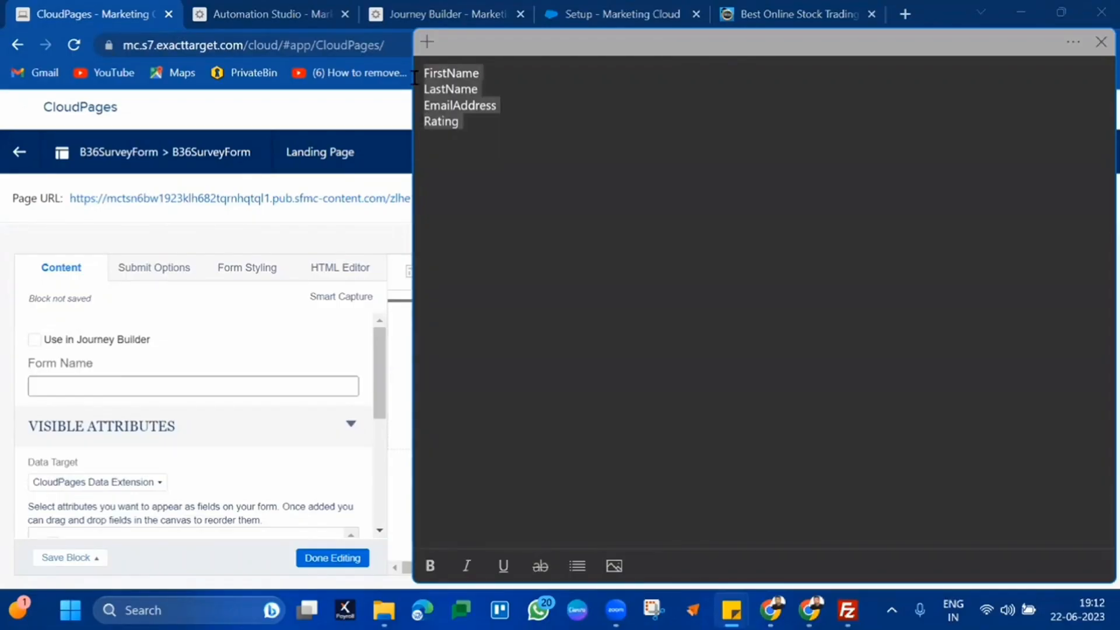
{"action": "left_click", "coordinate": [343, 5]}
{"action": "left_click", "coordinate": [341, 4]}
Switch to Email Studio's Email app and open Subscribers > Data Extensions
{"action": "mouse_move", "coordinate": [21, 114]}
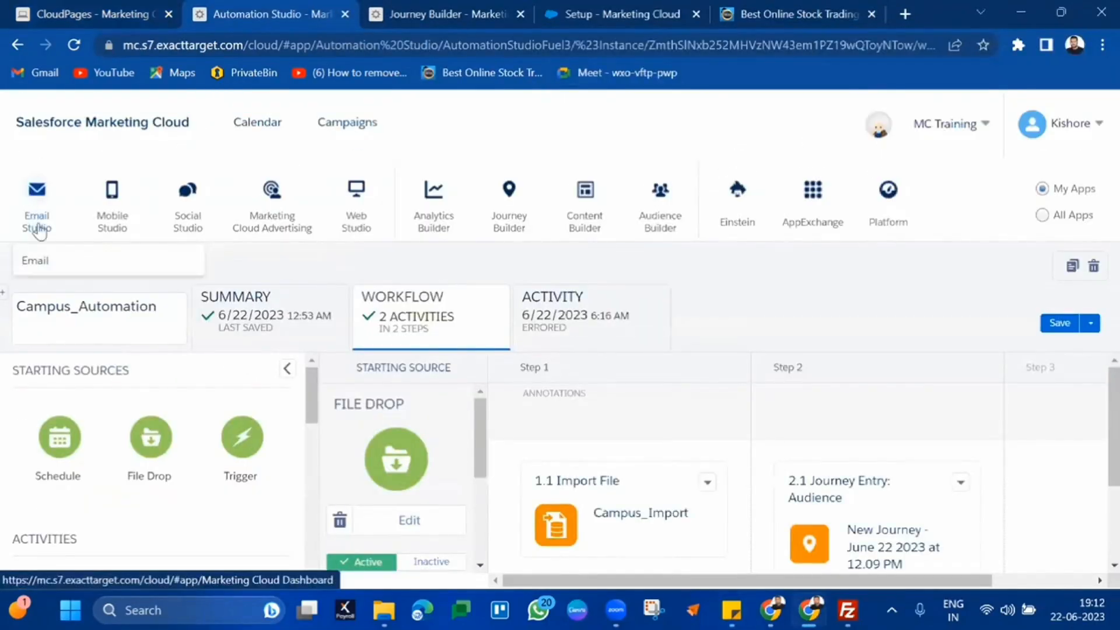
{"action": "left_click", "coordinate": [43, 261]}
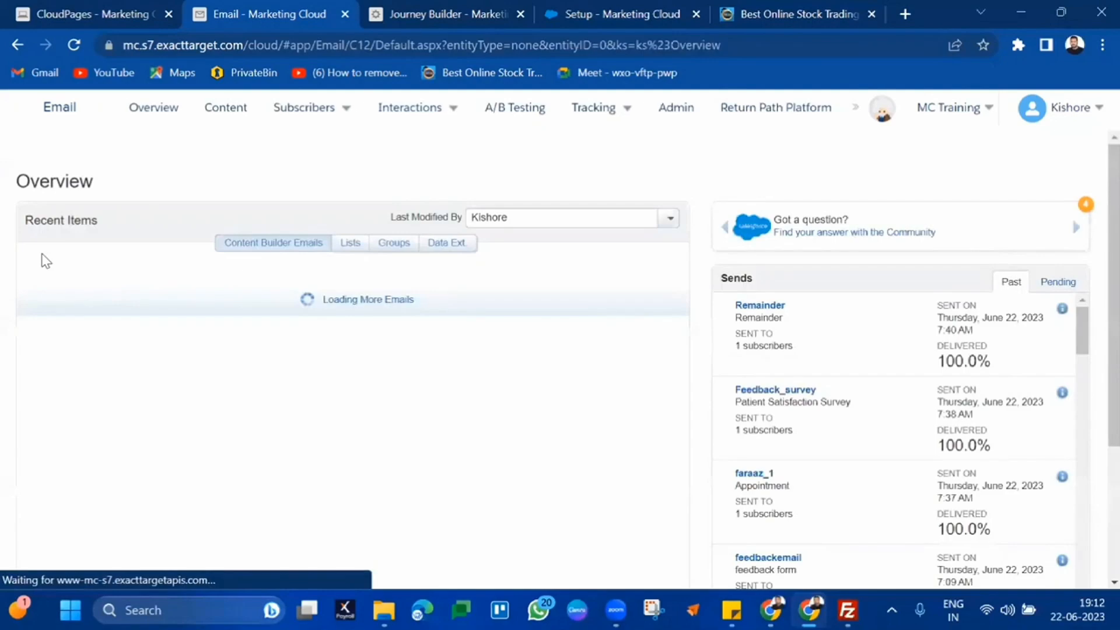
{"action": "mouse_move", "coordinate": [299, 107]}
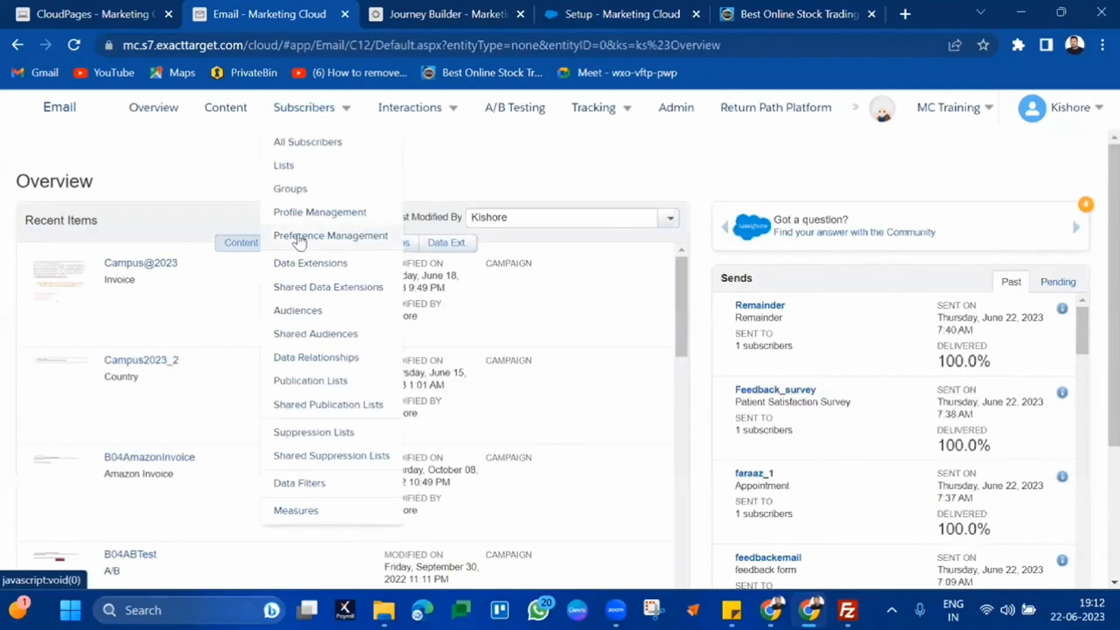
{"action": "left_click", "coordinate": [296, 264]}
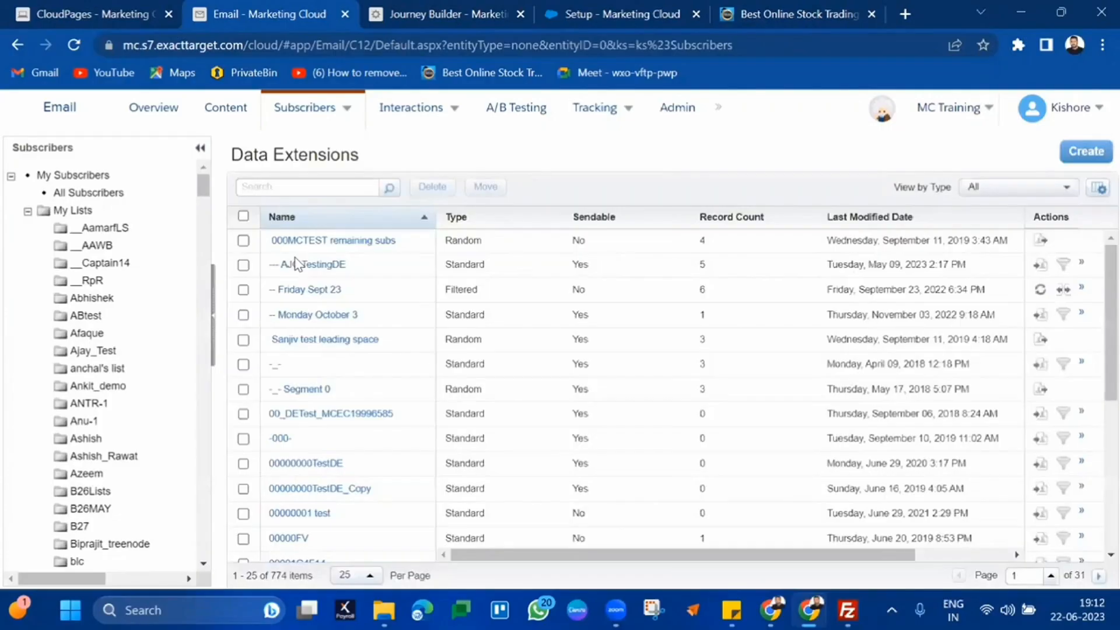
{"action": "key", "text": "ctrl+f"}
{"action": "type", "text": "1"}
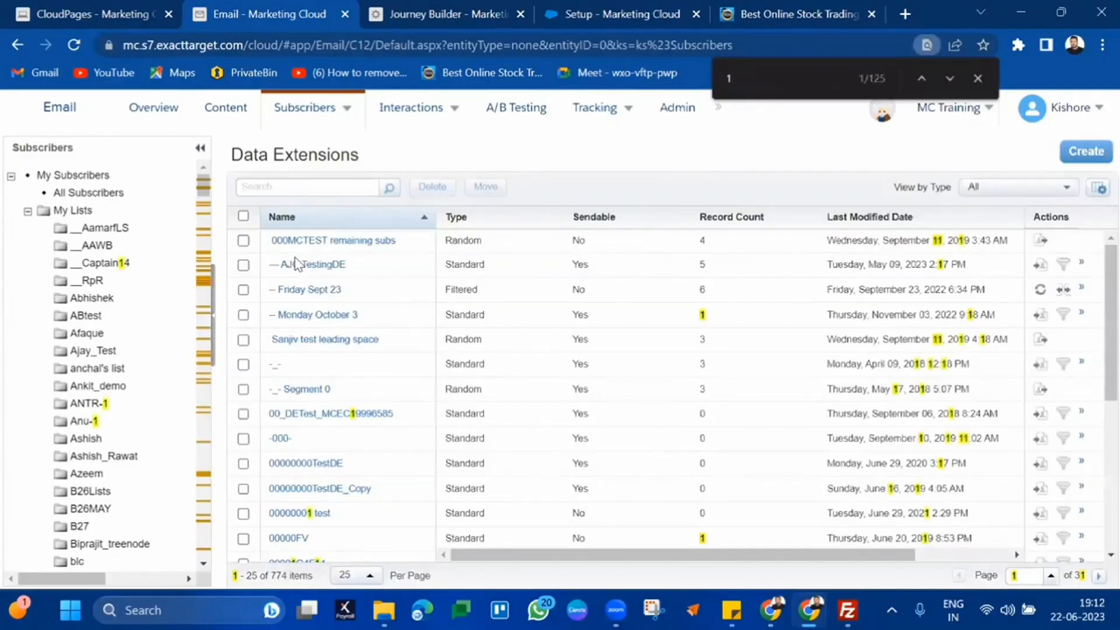
{"action": "key", "text": "BackSpace"}
{"action": "type", "text": "hars"}
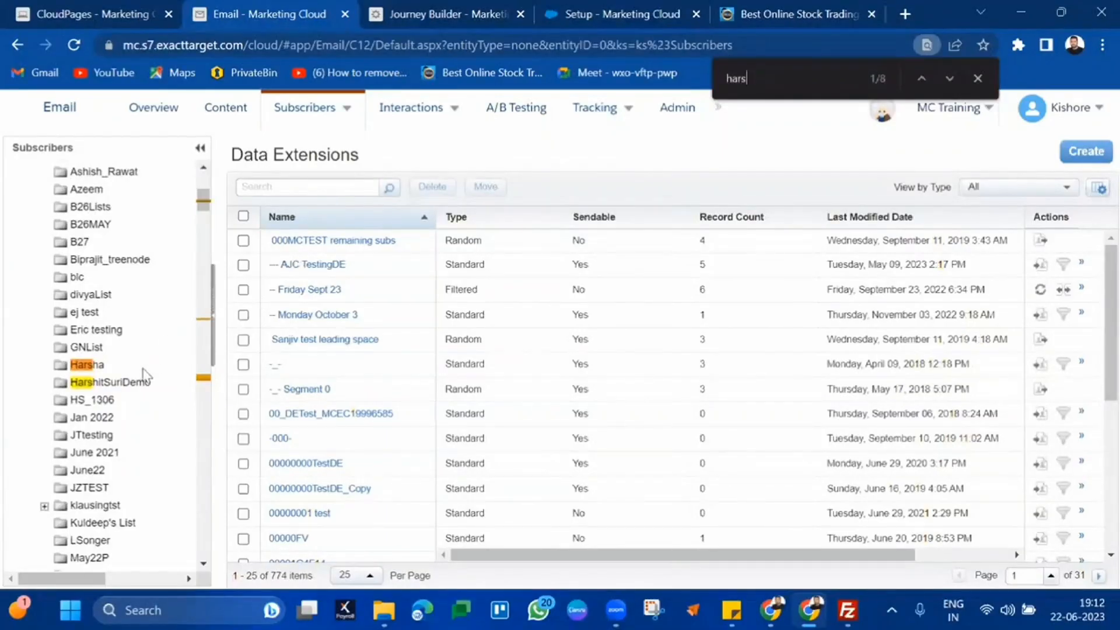
{"action": "left_click", "coordinate": [134, 387]}
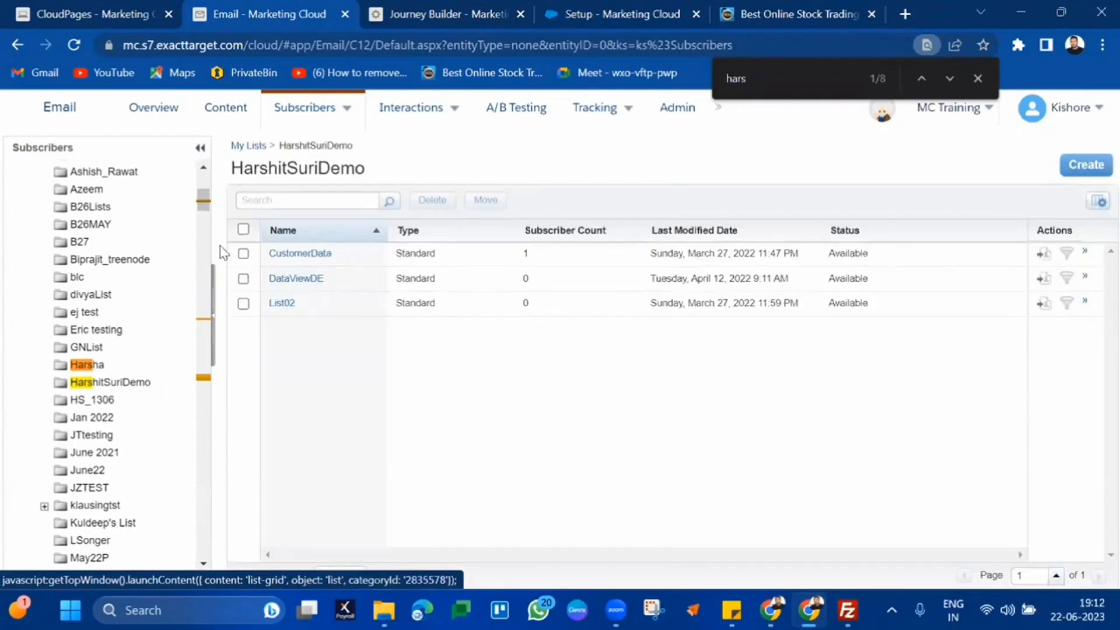
Select all three lists, CustomerData, DataViewDE and List02, and confirm their deletion
{"action": "left_click", "coordinate": [243, 229]}
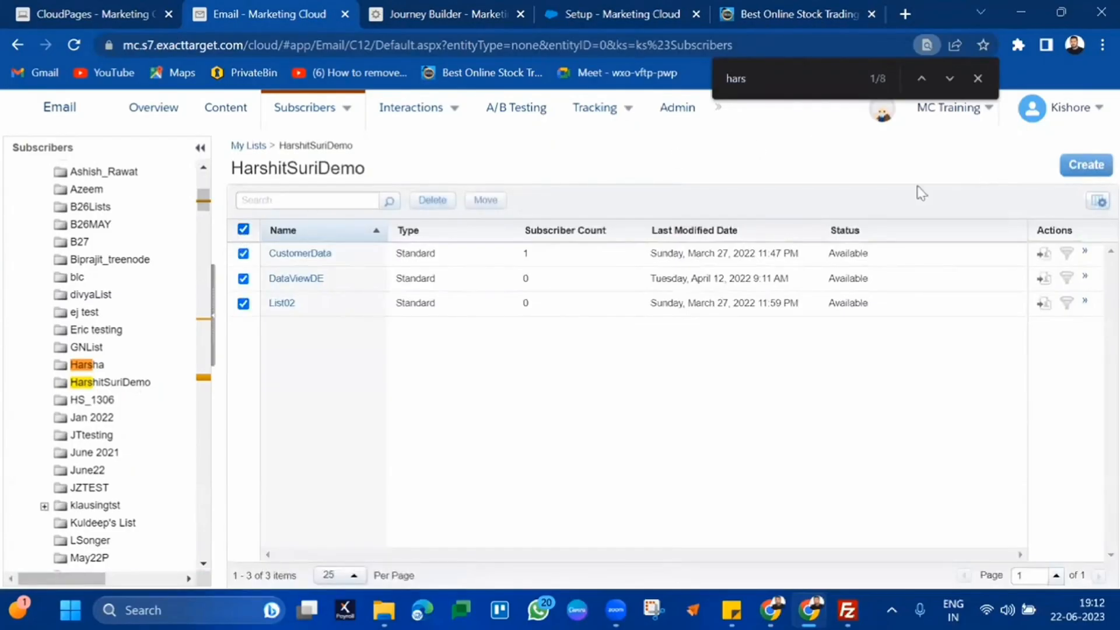
{"action": "left_click", "coordinate": [424, 204]}
{"action": "left_click", "coordinate": [715, 355]}
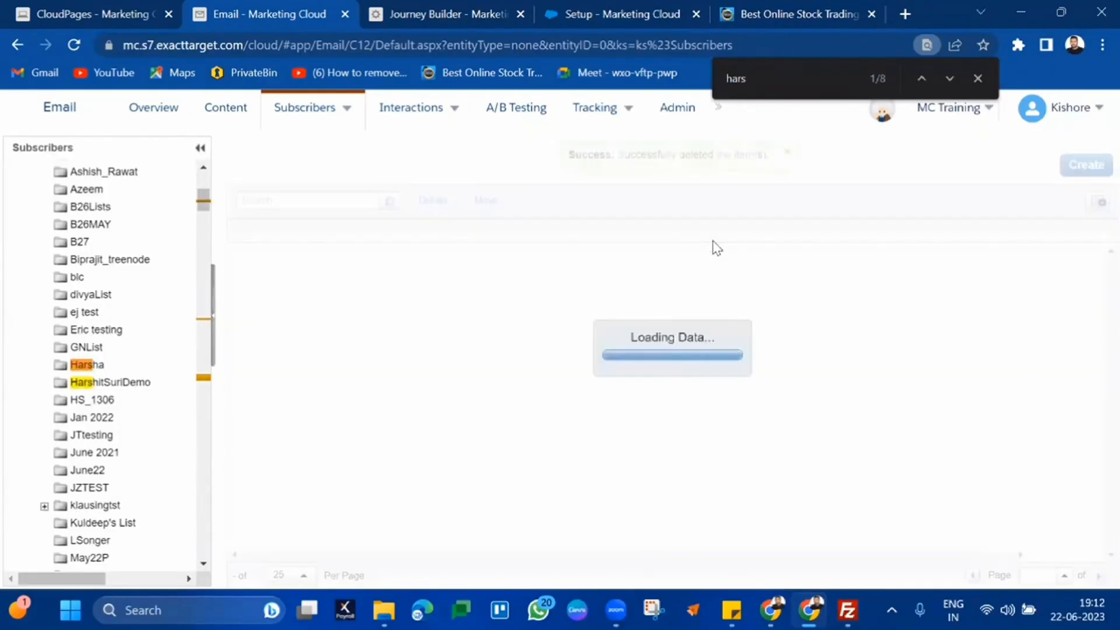
Create and save a new list named B36Survey, maximizing the browser window along the way
{"action": "left_click", "coordinate": [1070, 168]}
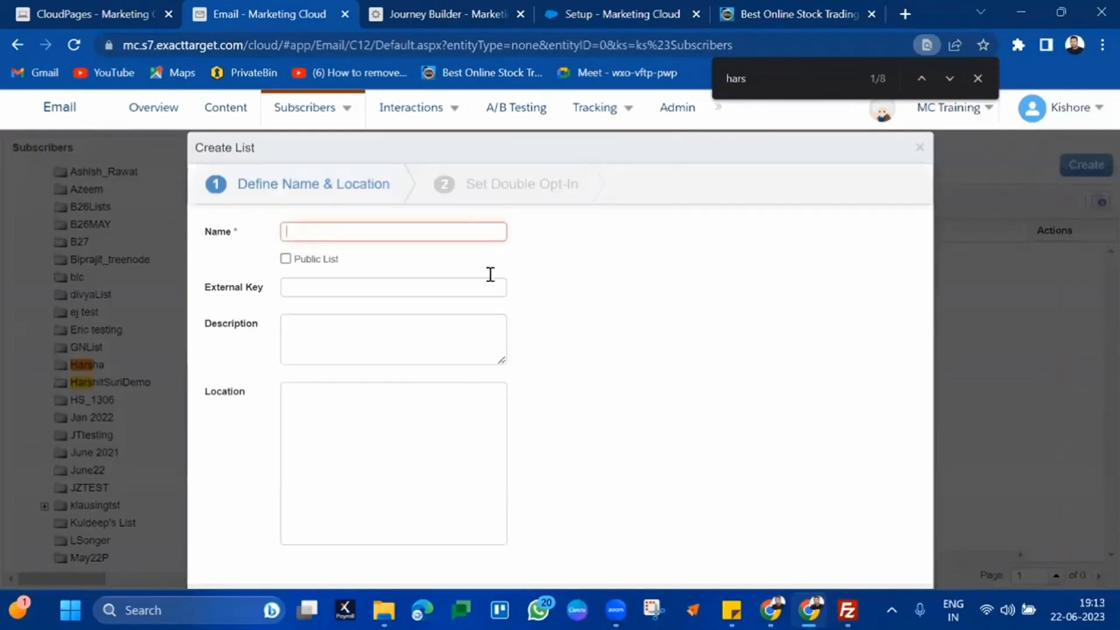
{"action": "type", "text": "B36"}
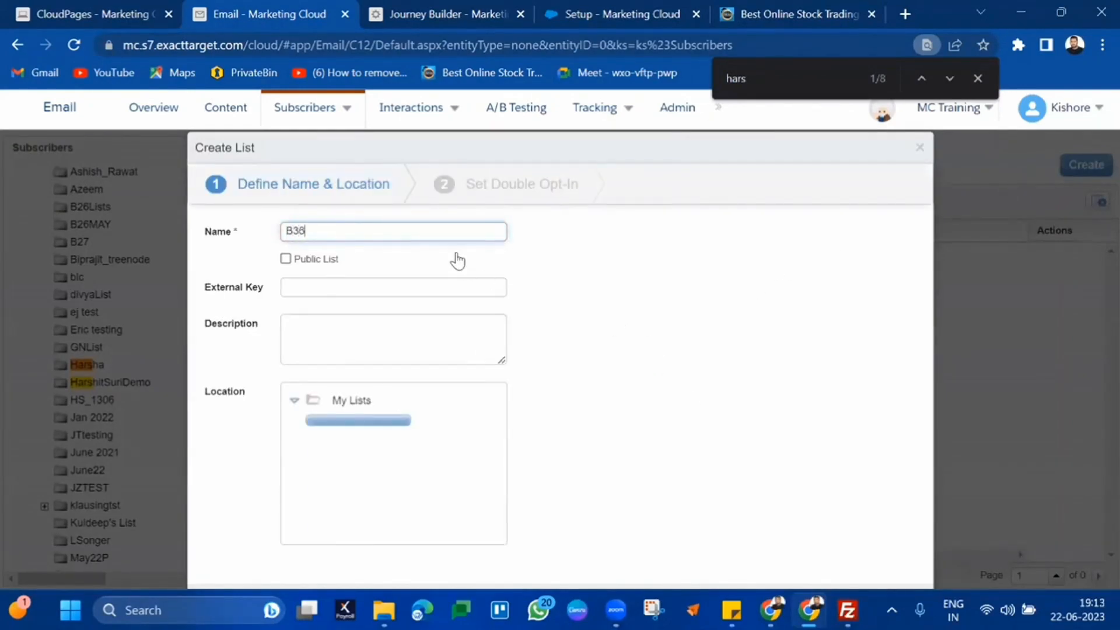
{"action": "type", "text": "Survey"}
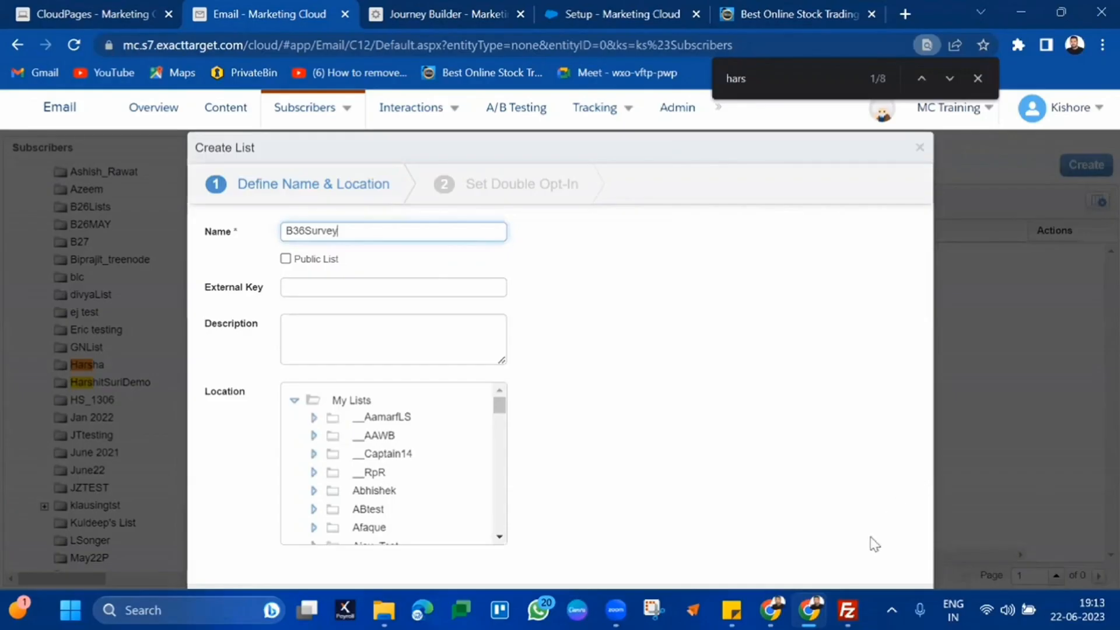
{"action": "left_click", "coordinate": [1099, 106]}
{"action": "left_click", "coordinate": [1103, 45]}
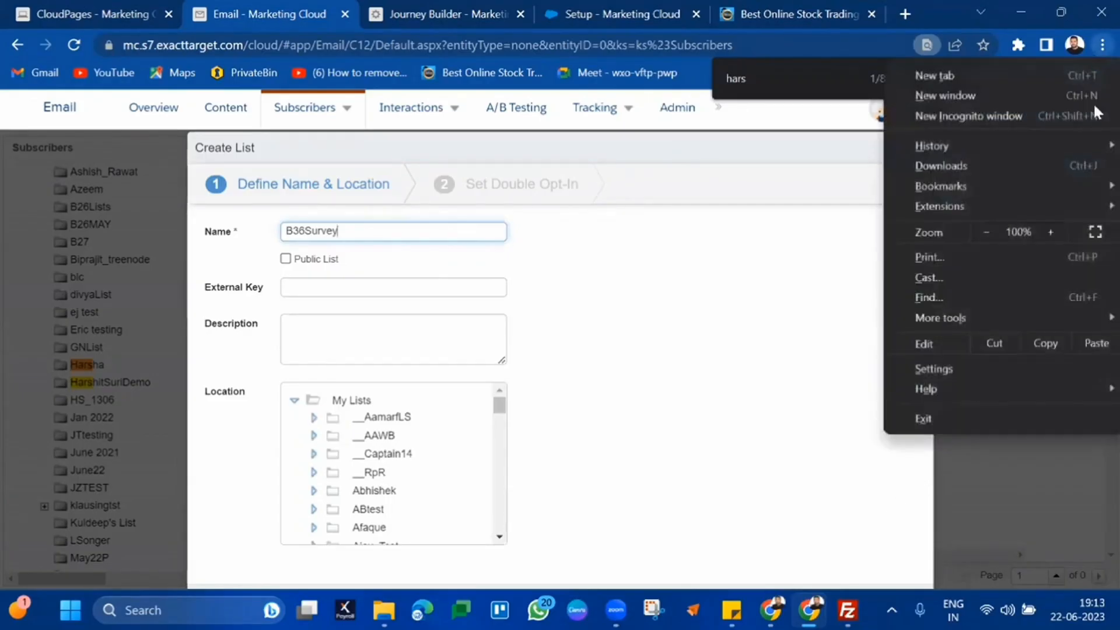
{"action": "left_click", "coordinate": [1095, 231]}
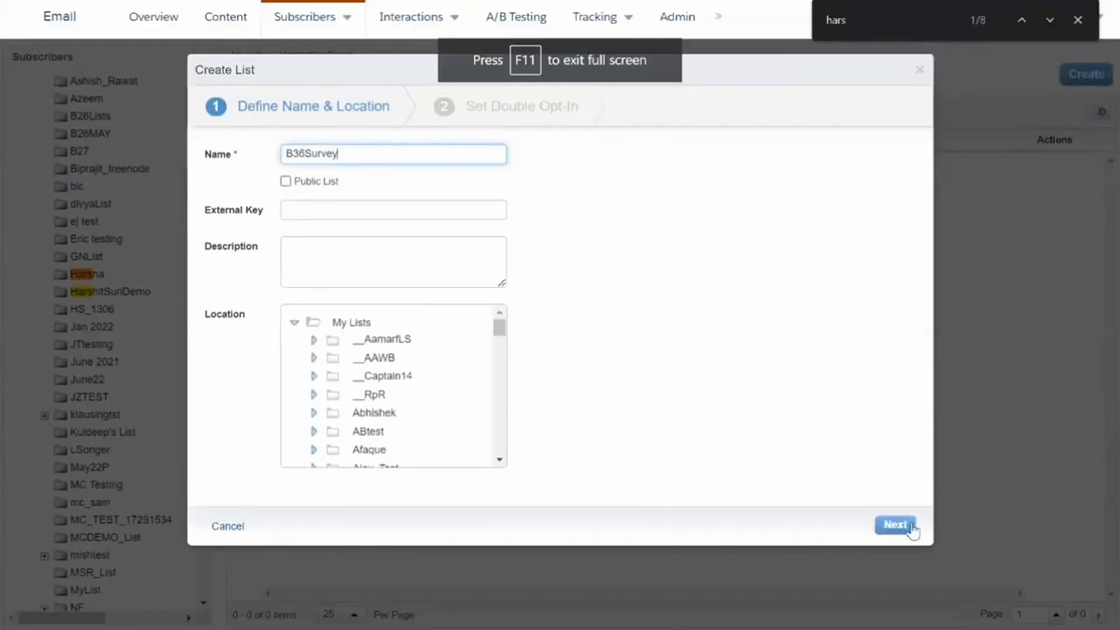
{"action": "left_click", "coordinate": [895, 525]}
{"action": "left_click", "coordinate": [911, 527]}
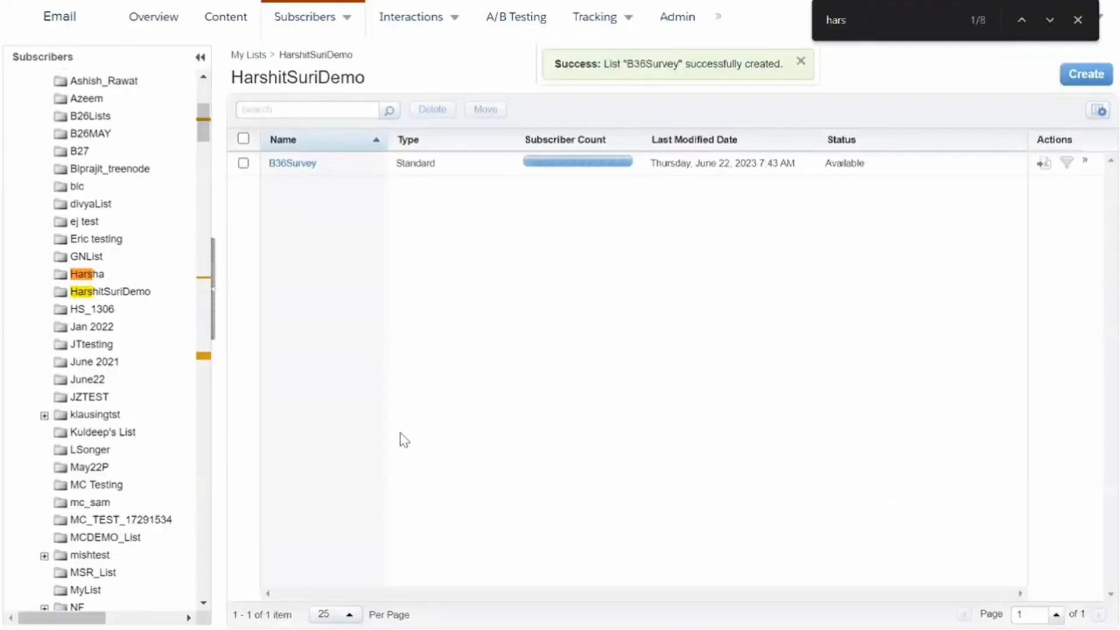
Search the Subscribers tree for 'harshit' and browse the personal data extension folders
{"action": "scroll", "coordinate": [120, 407], "scroll_direction": "down", "scroll_amount": 12}
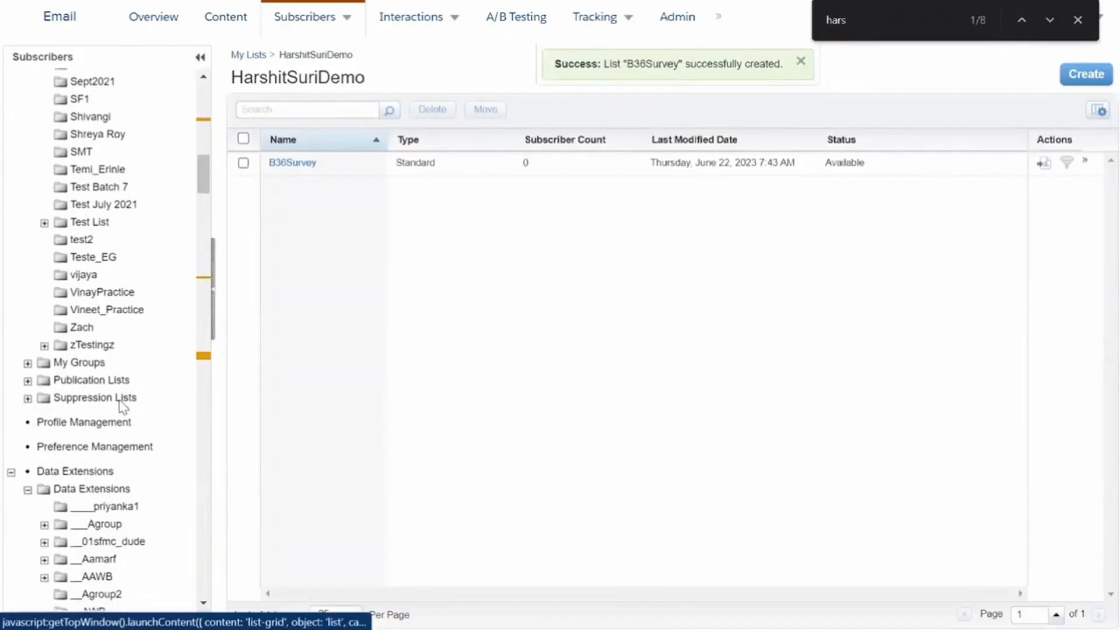
{"action": "scroll", "coordinate": [124, 378], "scroll_direction": "down", "scroll_amount": 12}
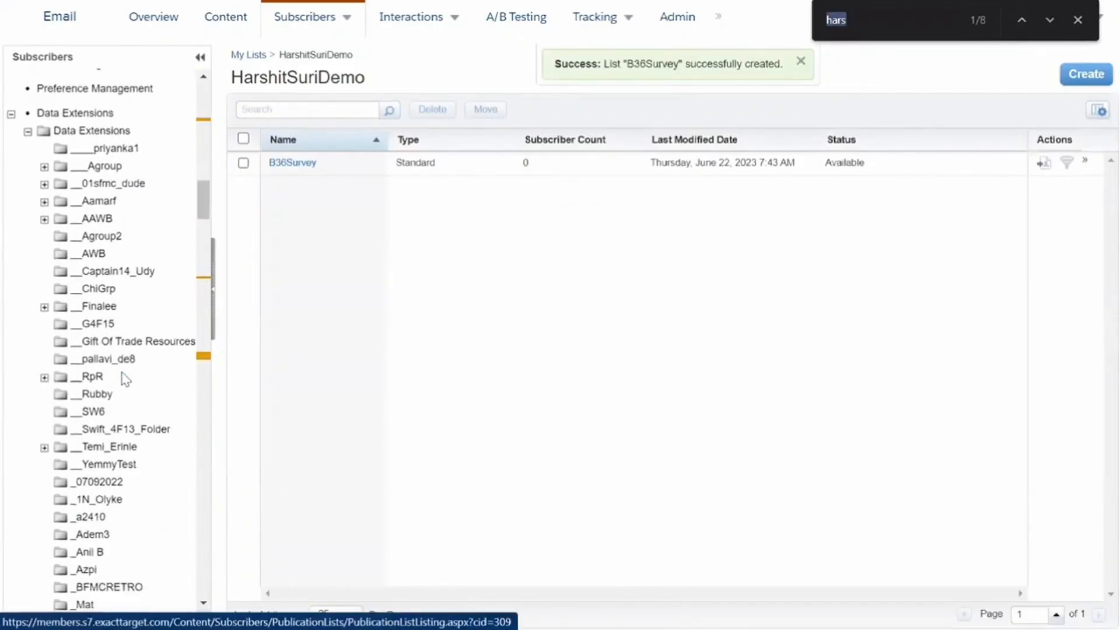
{"action": "scroll", "coordinate": [124, 379], "scroll_direction": "down", "scroll_amount": 3}
{"action": "type", "text": "harshit"}
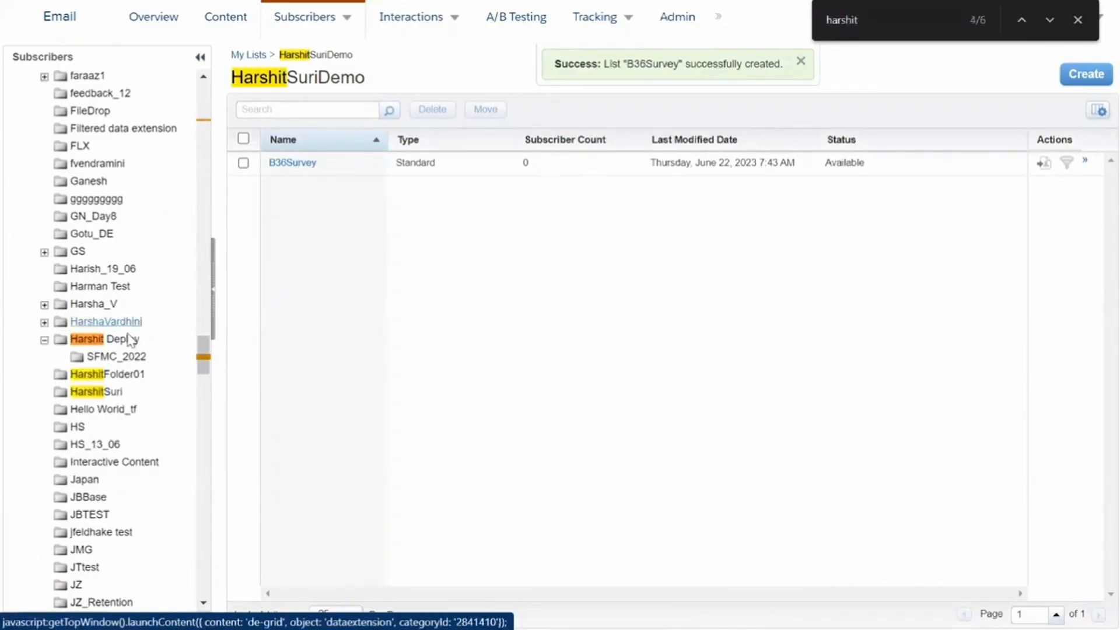
{"action": "left_click", "coordinate": [107, 385]}
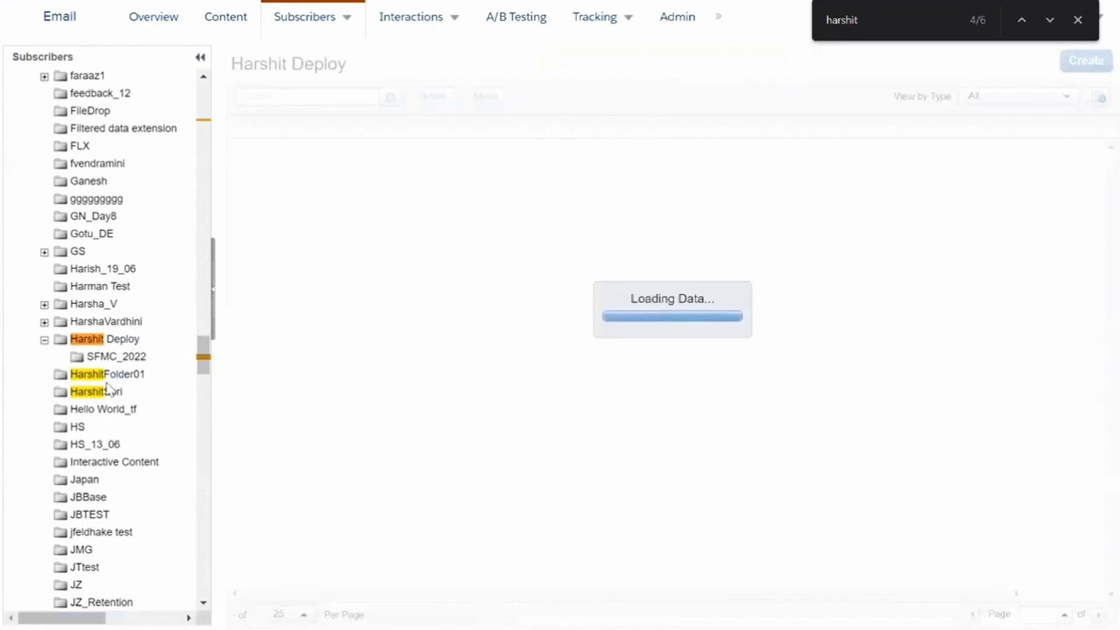
{"action": "left_click", "coordinate": [110, 392]}
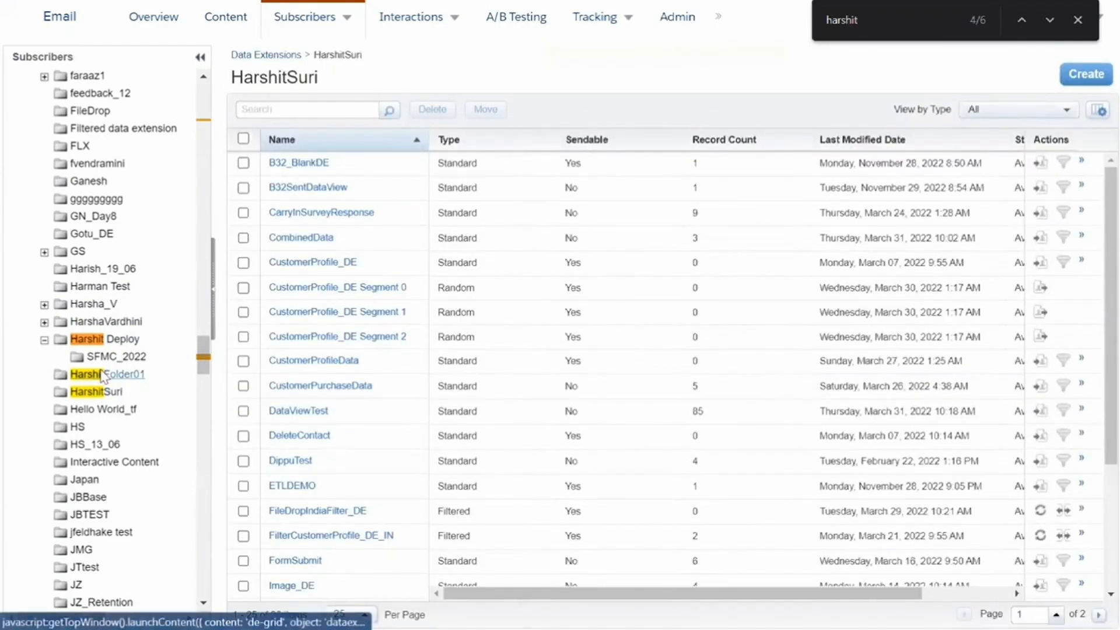
Open the HS data extension folder and select all of its data extensions
{"action": "left_click", "coordinate": [114, 344]}
{"action": "left_click", "coordinate": [118, 415]}
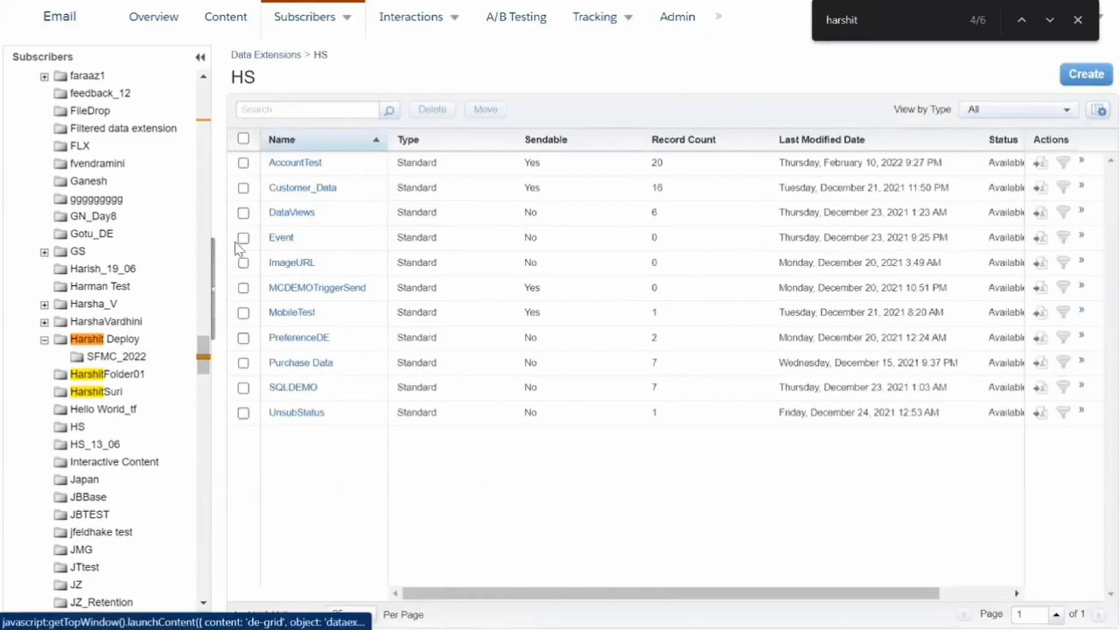
{"action": "left_click", "coordinate": [243, 141]}
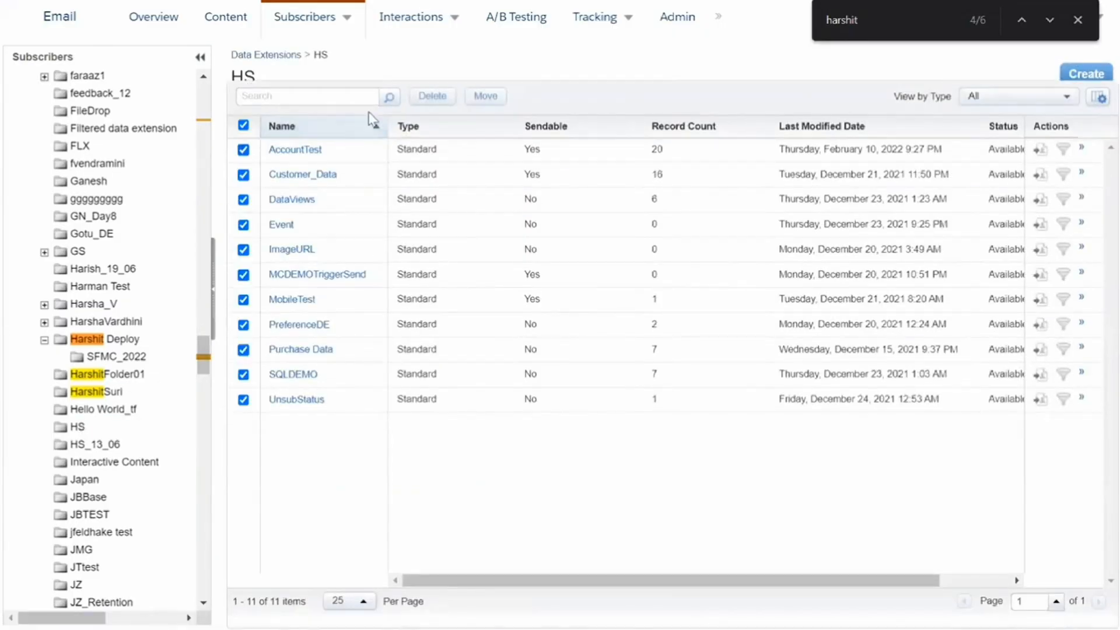
{"action": "left_click", "coordinate": [433, 96]}
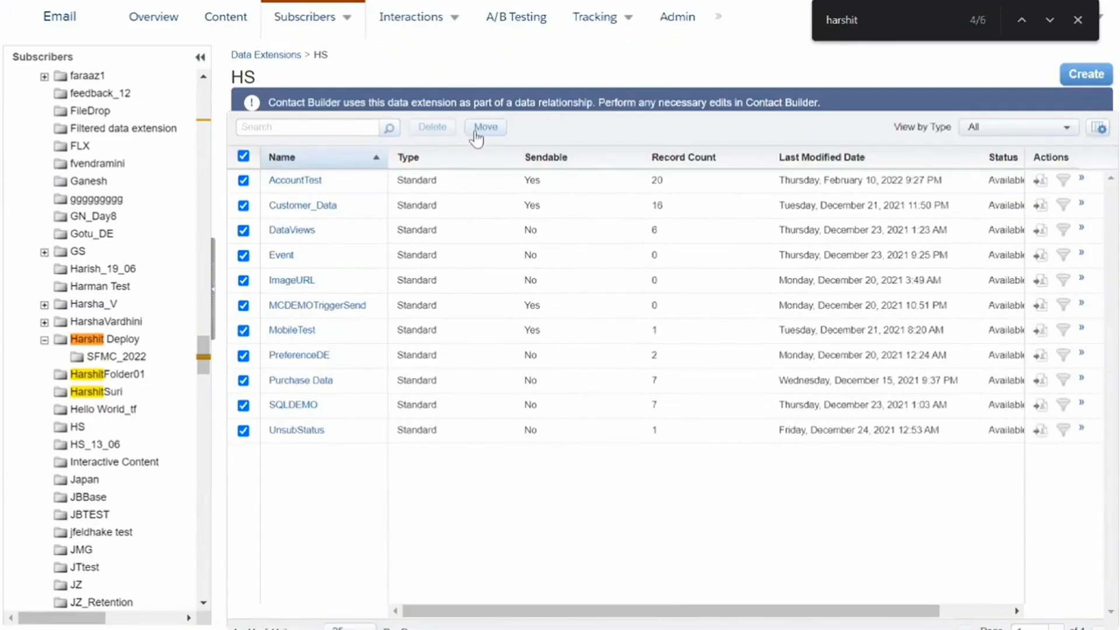
Open the Harshit Deploy data extensions folder and close the find bar
{"action": "left_click", "coordinate": [105, 393]}
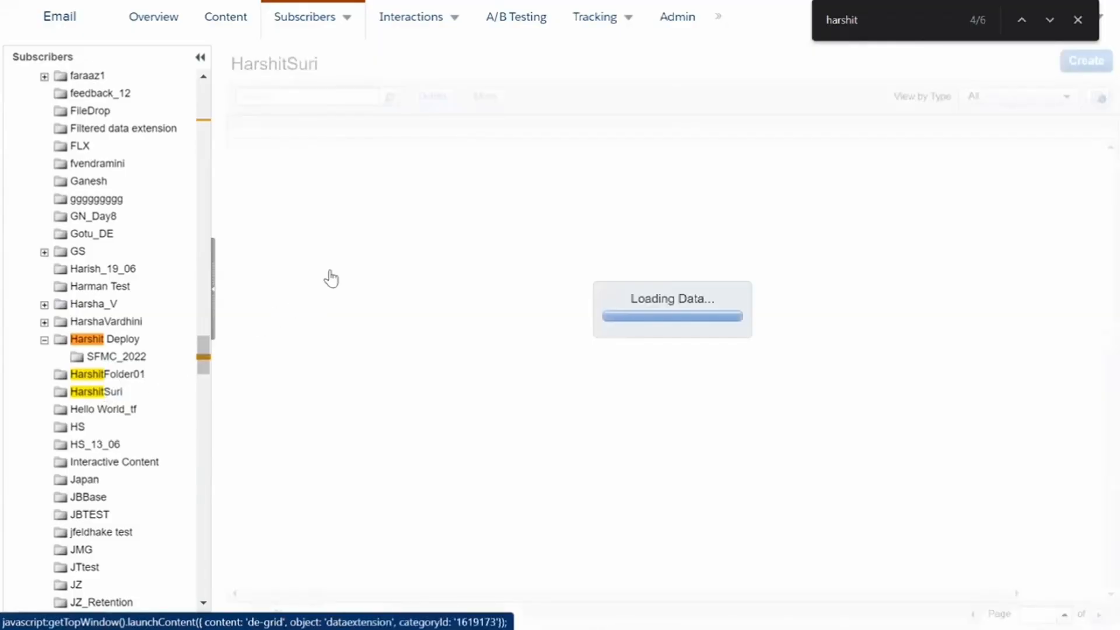
{"action": "left_click", "coordinate": [102, 341]}
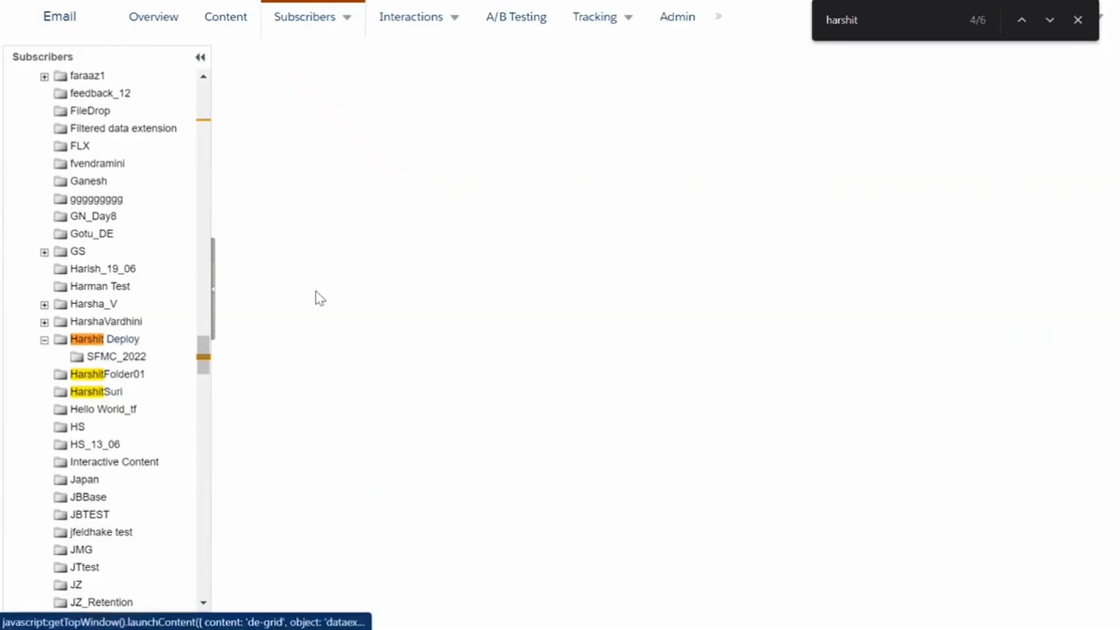
{"action": "left_click", "coordinate": [1078, 20]}
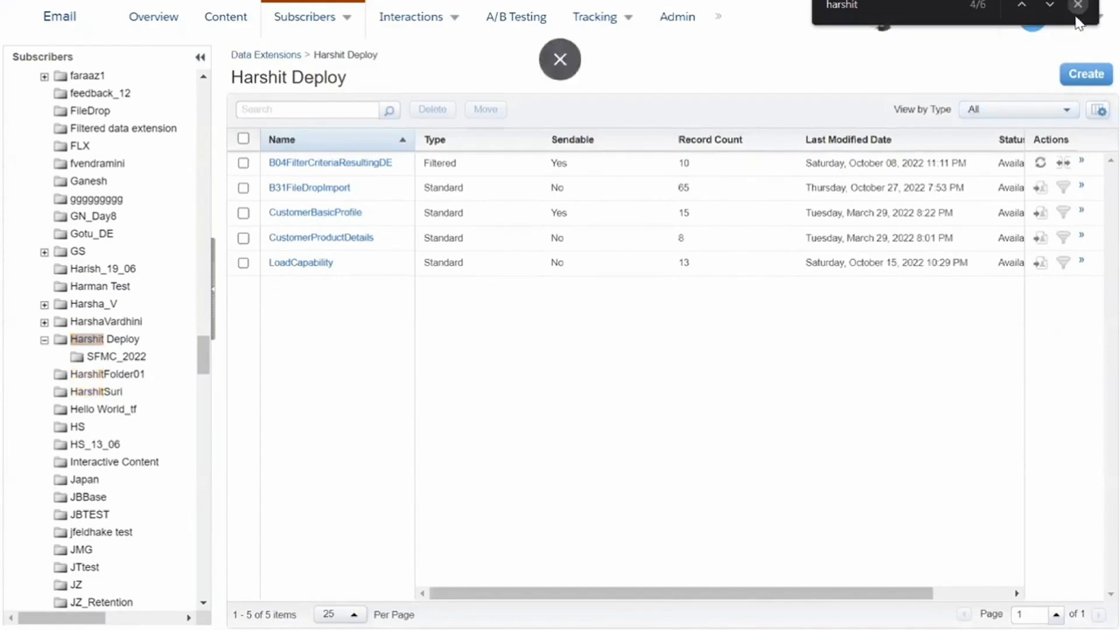
Start a standard data extension named B36Survey and advance to the fields step
{"action": "left_click", "coordinate": [1086, 74]}
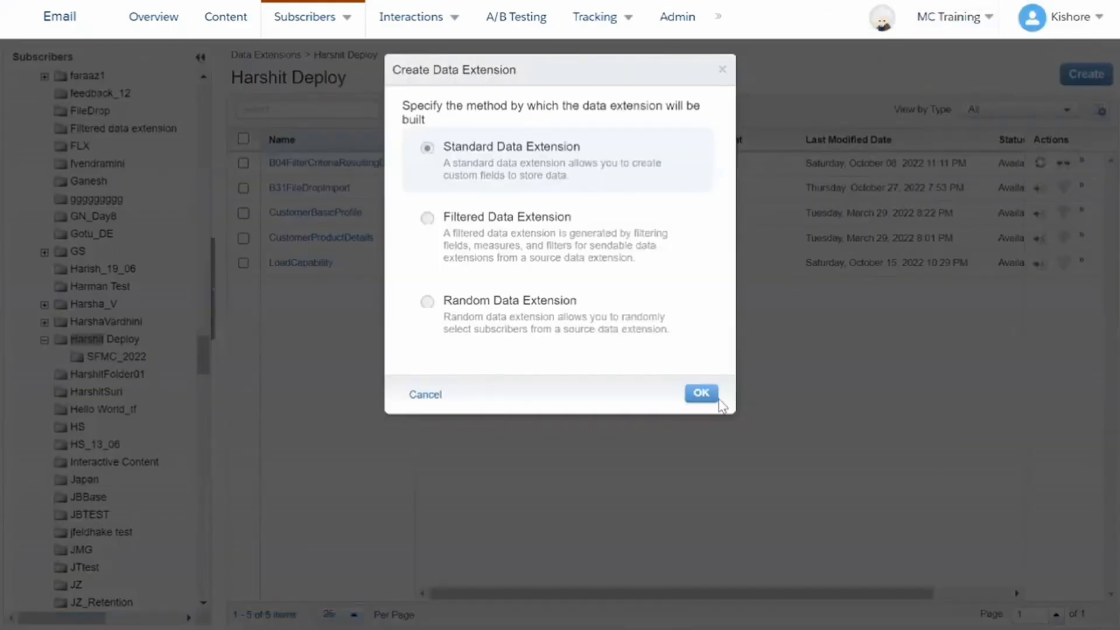
{"action": "left_click", "coordinate": [710, 400]}
{"action": "left_click", "coordinate": [432, 223]}
{"action": "type", "text": "B36Su"}
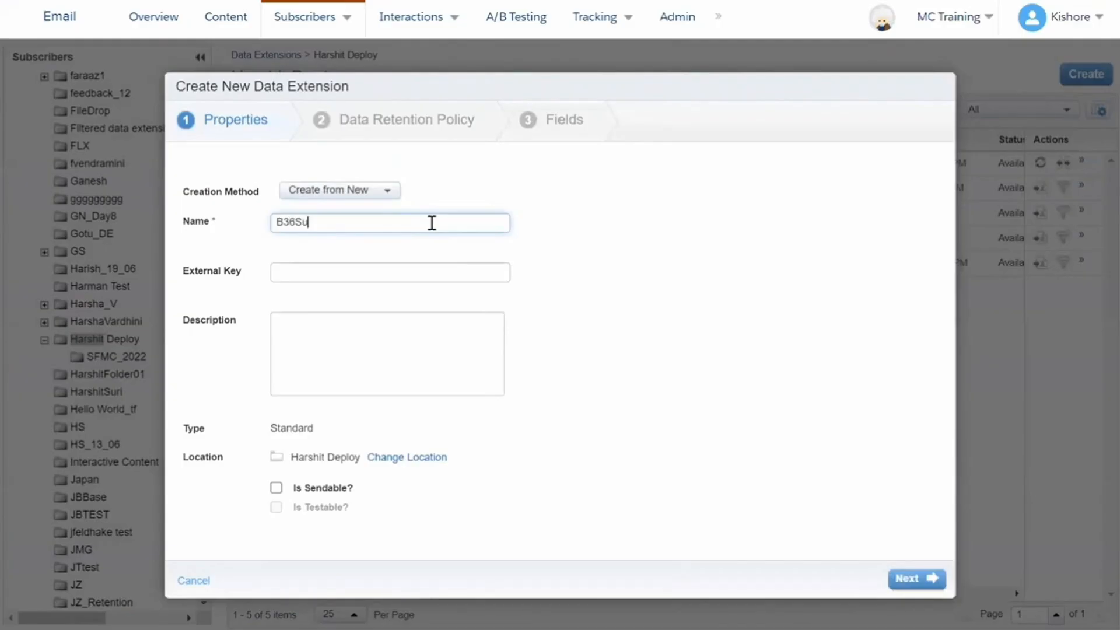
{"action": "left_click", "coordinate": [932, 573]}
{"action": "left_click", "coordinate": [931, 574]}
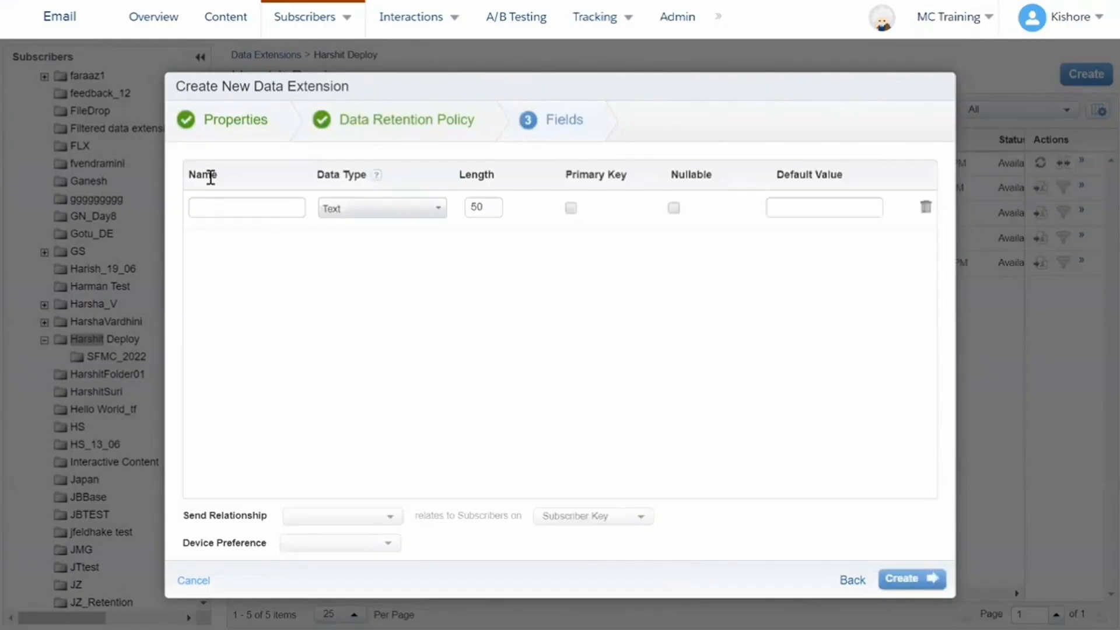
Add fields SubscriberKey, FirstName, LastName, EmailAddress and Rating
{"action": "left_click", "coordinate": [215, 205]}
{"action": "type", "text": "SubscriberKey"}
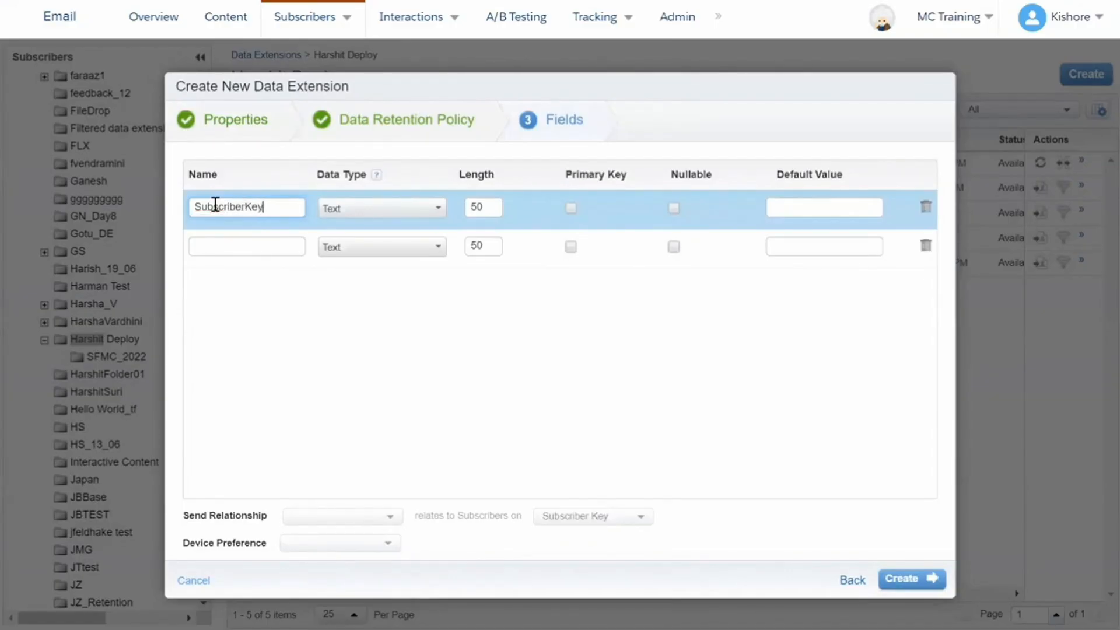
{"action": "left_click", "coordinate": [215, 246]}
{"action": "type", "text": "FirstName"}
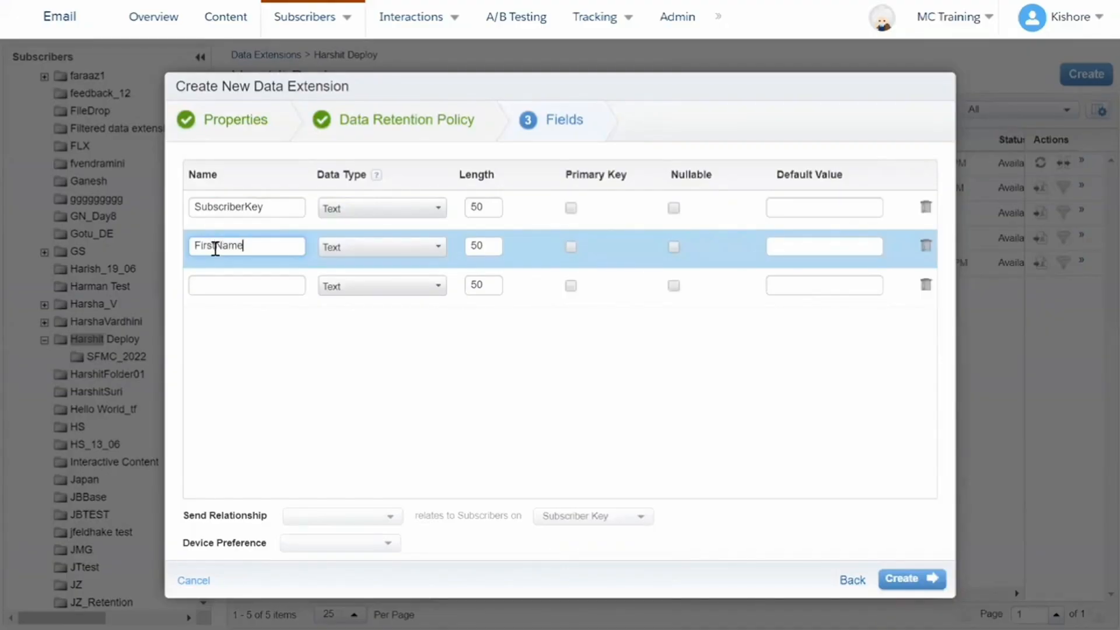
{"action": "left_click", "coordinate": [214, 286]}
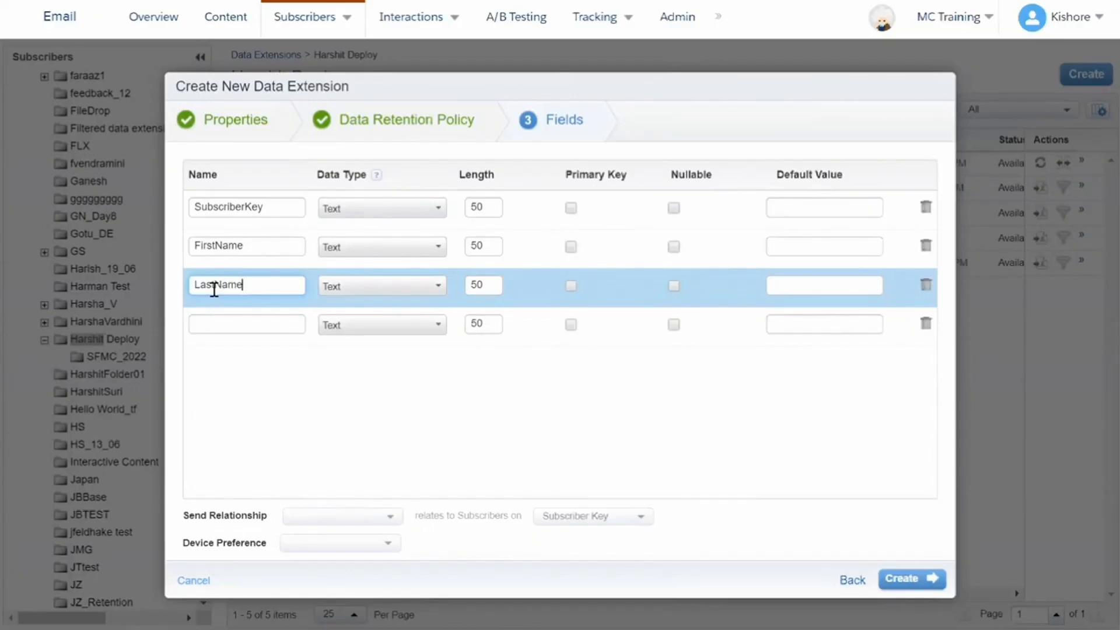
{"action": "left_click", "coordinate": [210, 321]}
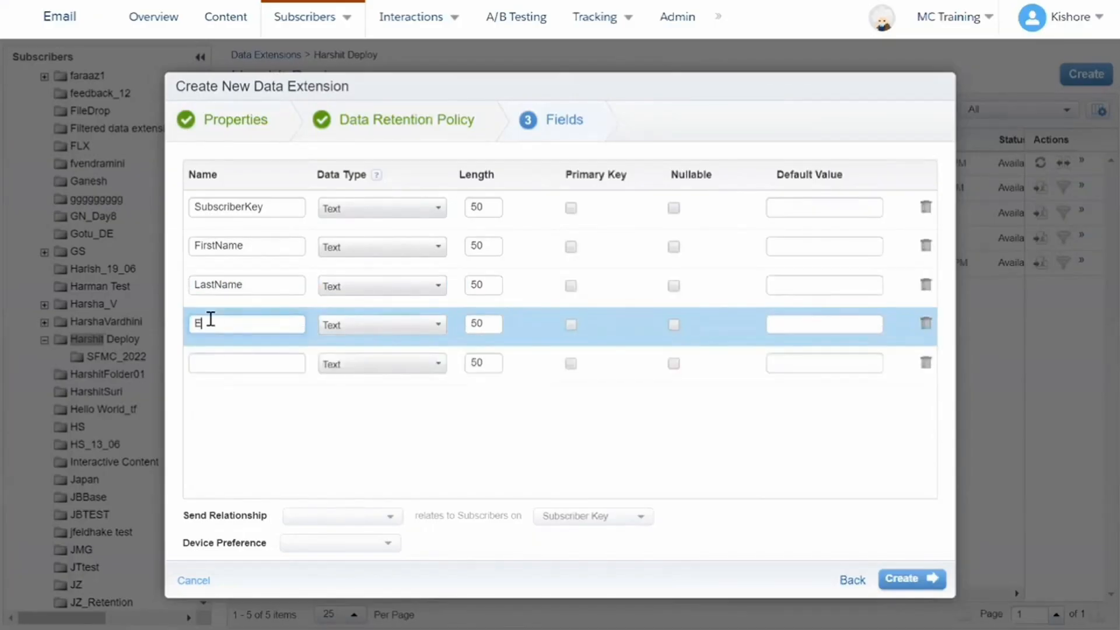
{"action": "type", "text": "EmailAddress"}
{"action": "left_click", "coordinate": [209, 361]}
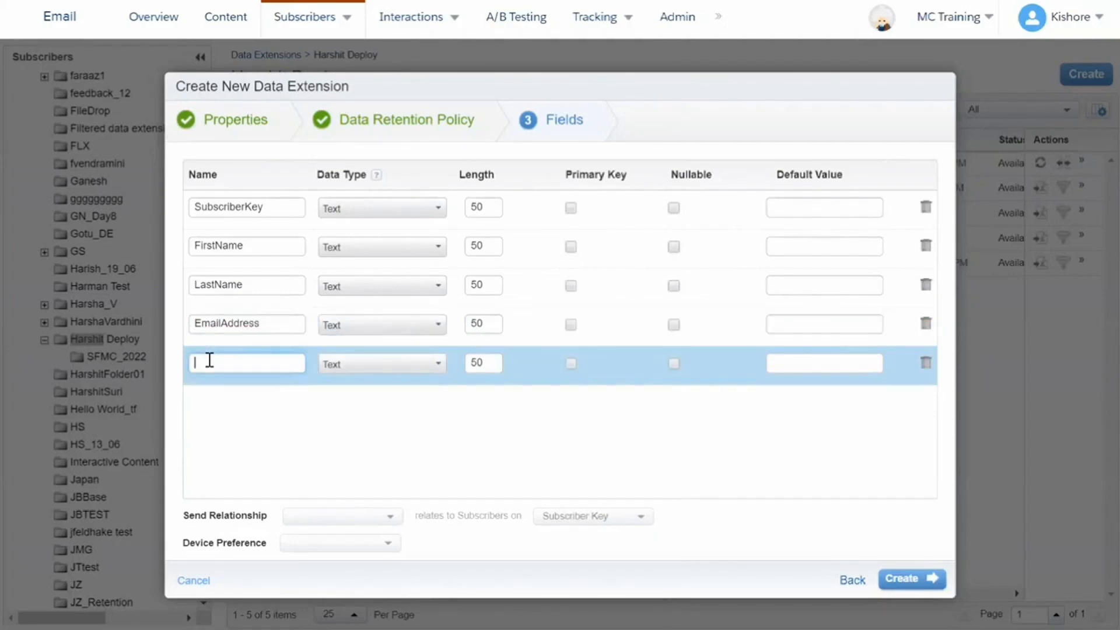
{"action": "type", "text": "Rating"}
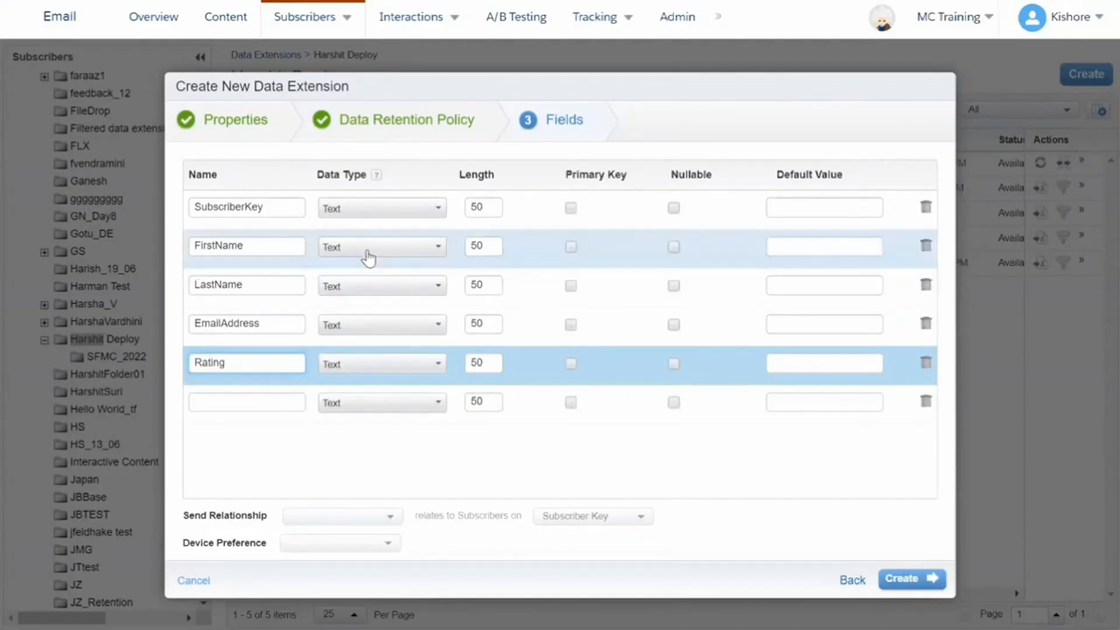
Make EmailAddress an Email Address type and Rating a Number, then create the data extension
{"action": "left_click", "coordinate": [365, 325]}
{"action": "scroll", "coordinate": [363, 370], "scroll_direction": "down", "scroll_amount": 3}
{"action": "left_click", "coordinate": [364, 376]}
{"action": "left_click", "coordinate": [390, 369]}
{"action": "left_click", "coordinate": [370, 405]}
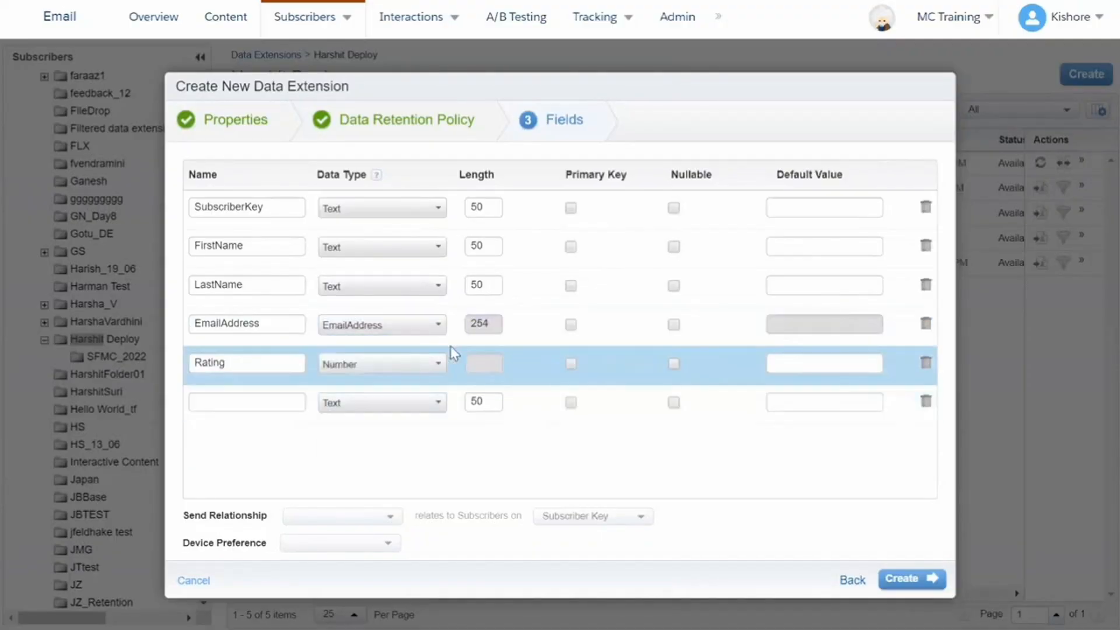
{"action": "left_click", "coordinate": [877, 569]}
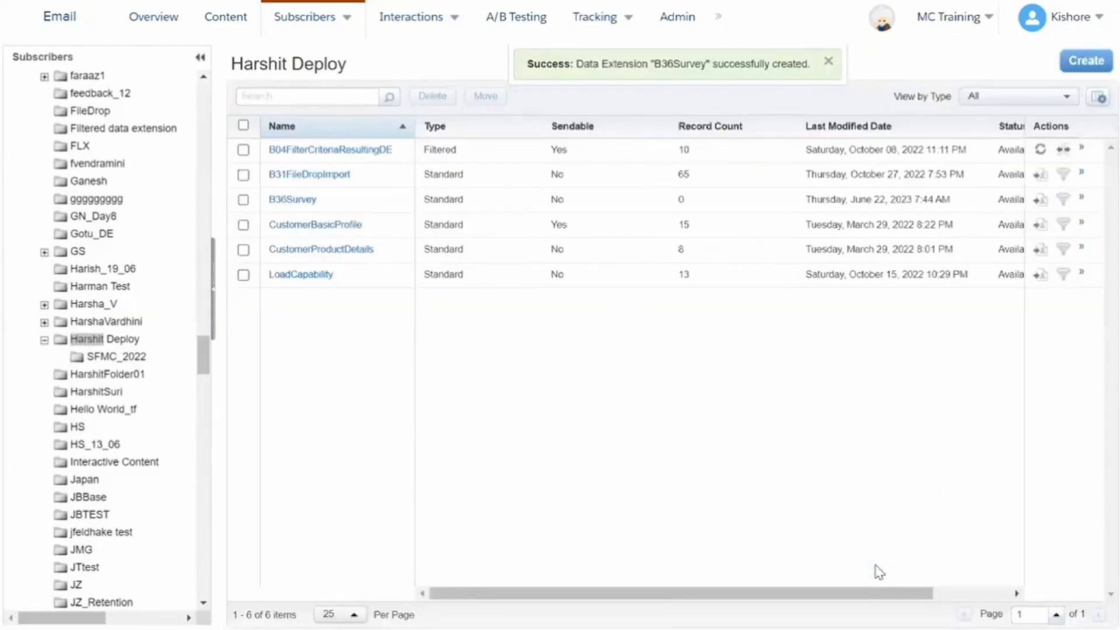
{"action": "left_click", "coordinate": [302, 211]}
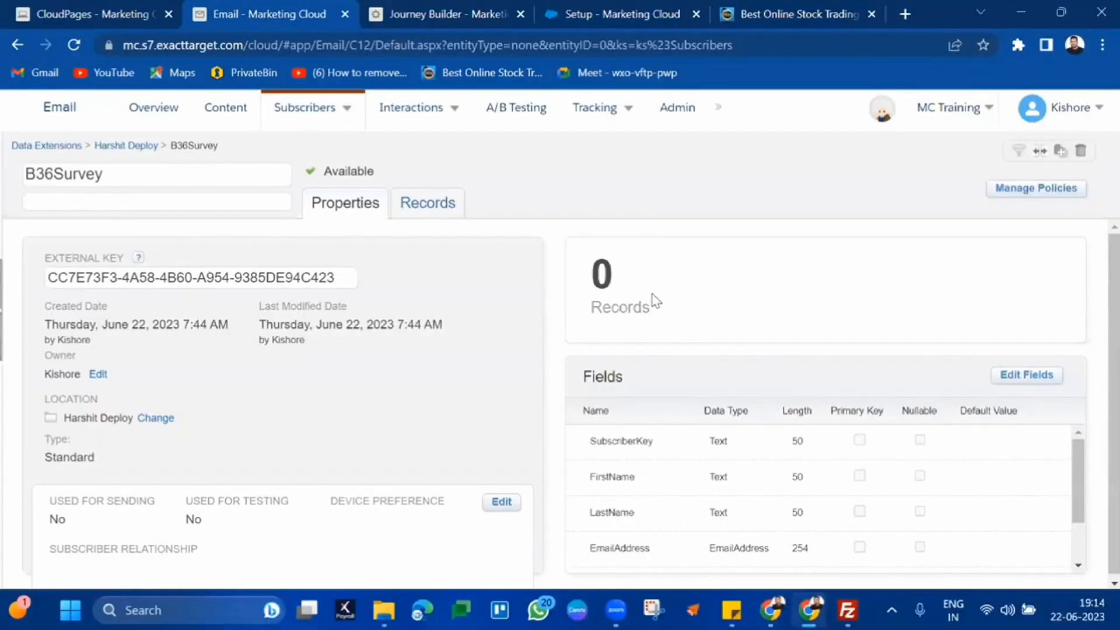
{"action": "left_click", "coordinate": [96, 8]}
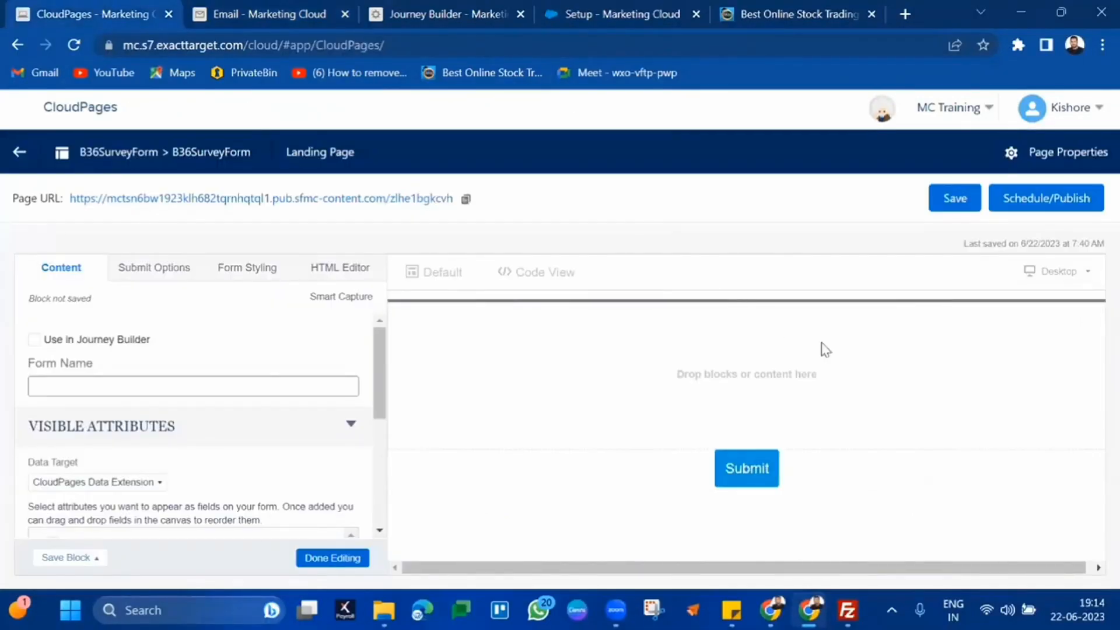
Finish editing and delete the landing page's existing form block
{"action": "left_click", "coordinate": [334, 559]}
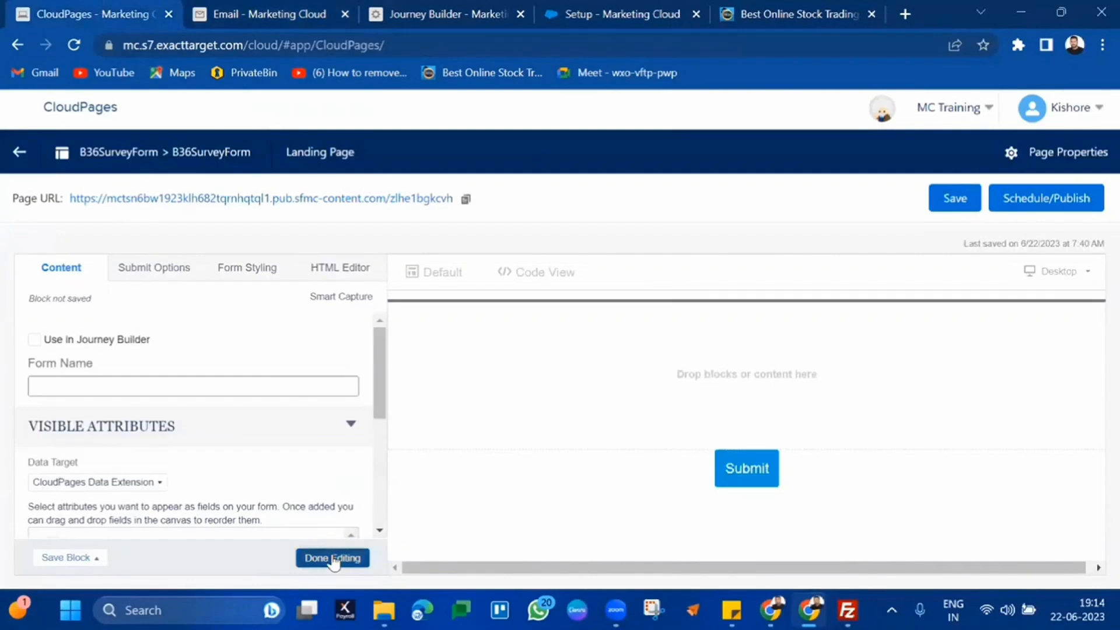
{"action": "left_click", "coordinate": [1092, 334]}
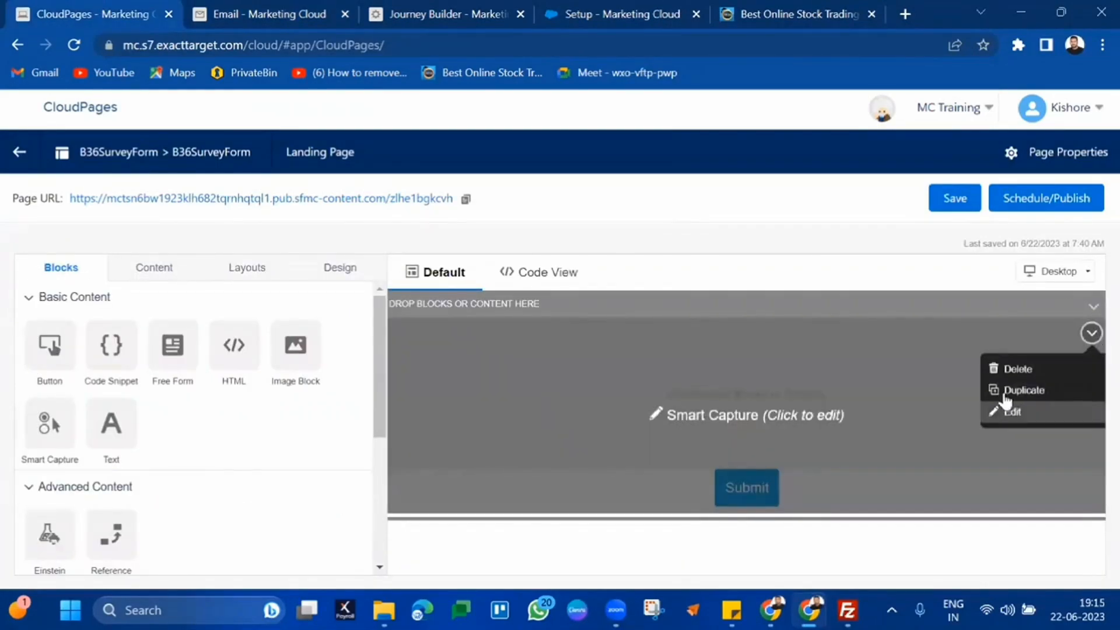
{"action": "left_click", "coordinate": [1018, 370]}
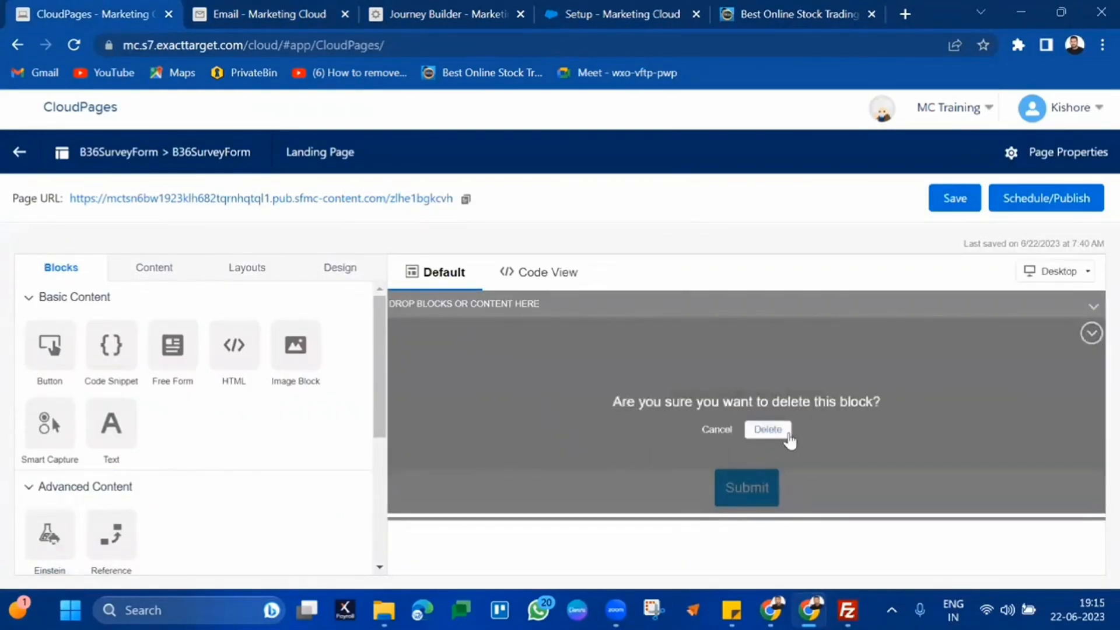
{"action": "left_click", "coordinate": [788, 436]}
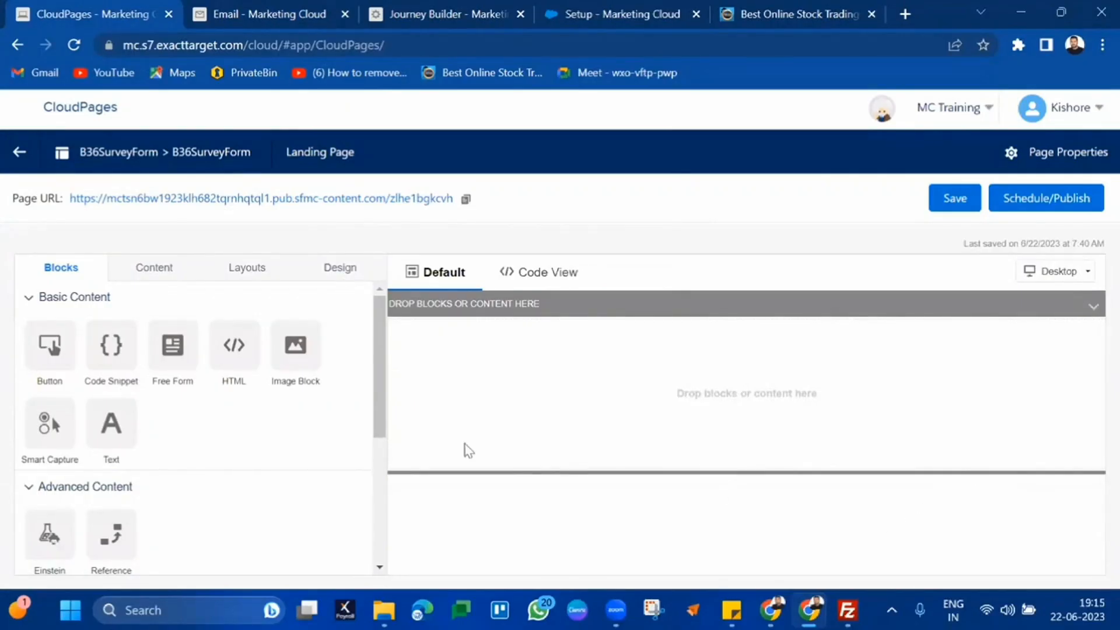
Drag a Smart Capture block onto the empty page and view its submission storage options
{"action": "left_click_drag", "start_coordinate": [50, 423], "coordinate": [657, 401]}
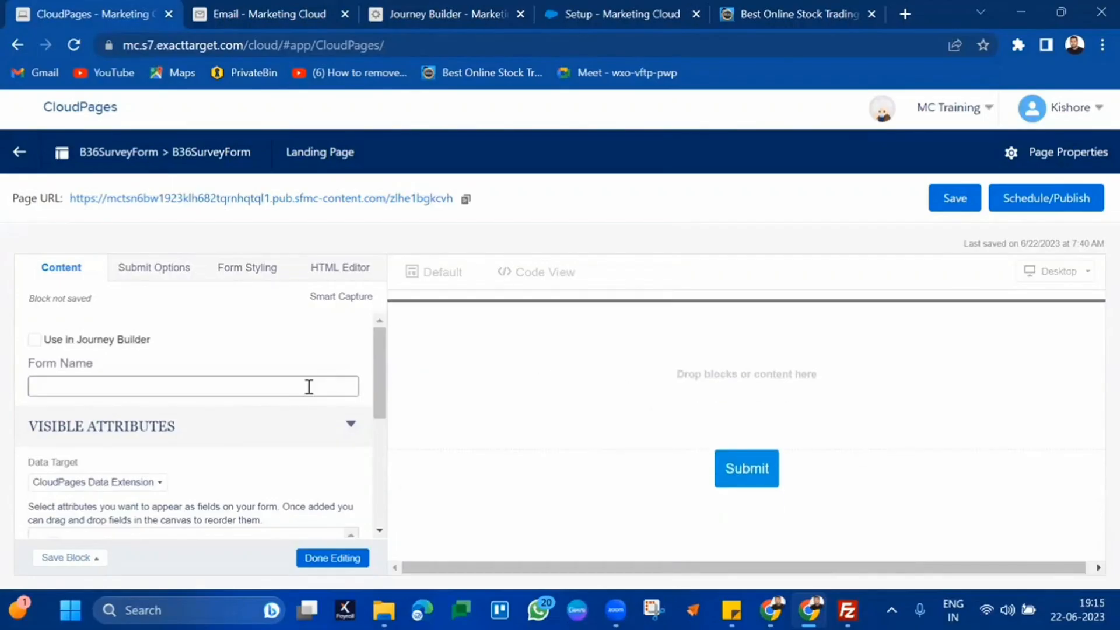
{"action": "scroll", "coordinate": [309, 387], "scroll_direction": "down", "scroll_amount": 2}
{"action": "scroll", "coordinate": [309, 387], "scroll_direction": "down", "scroll_amount": 1}
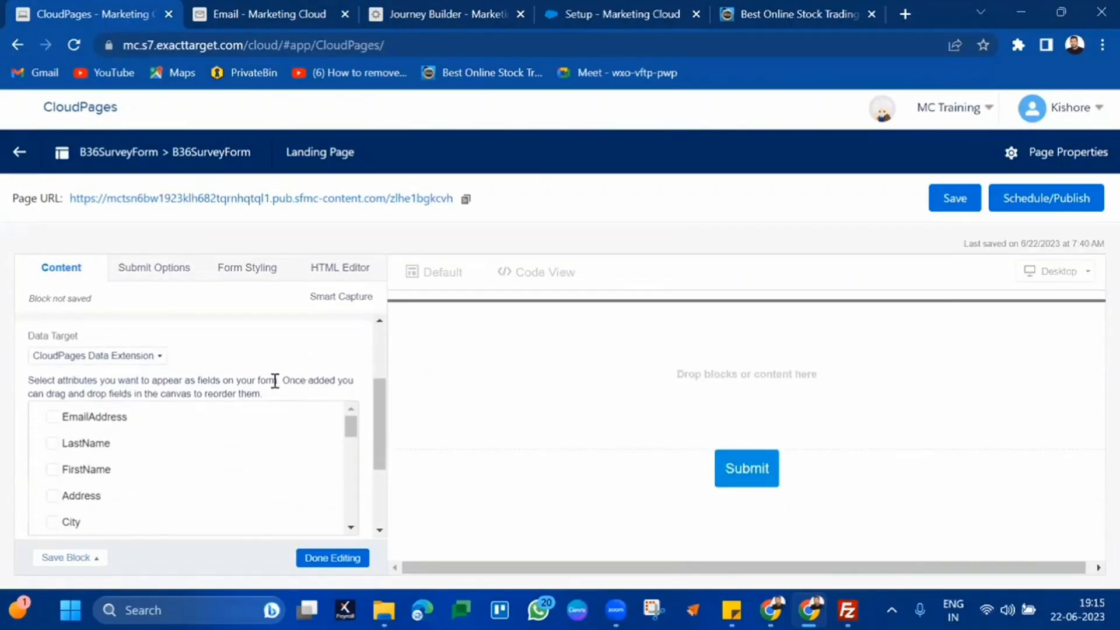
{"action": "left_click", "coordinate": [143, 357]}
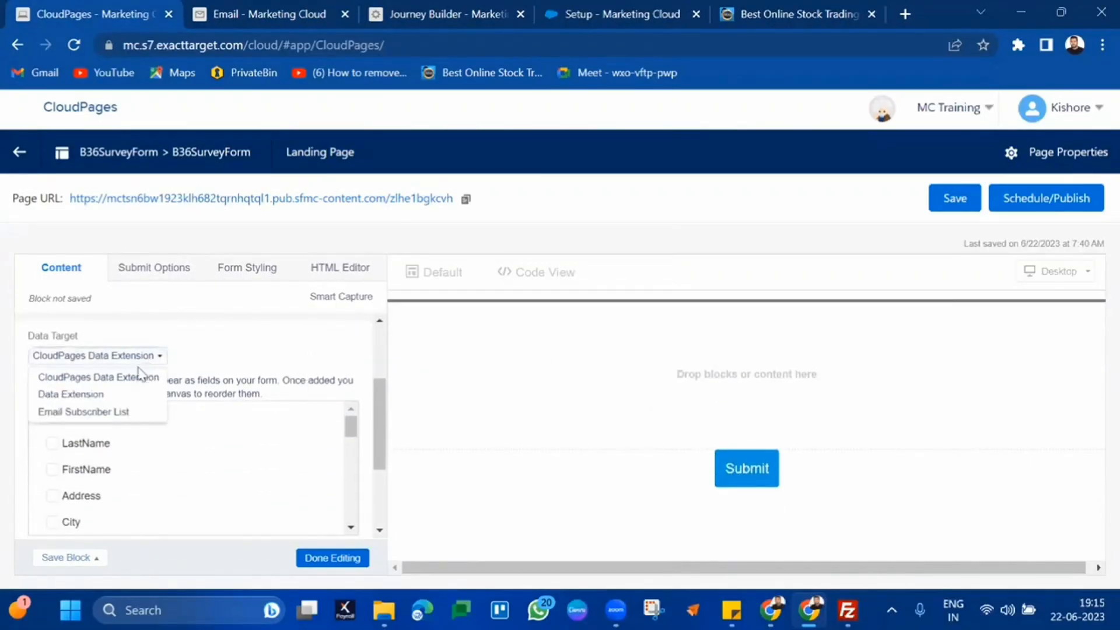
Choose a regular data extension as the submission target and open the data extension picker
{"action": "left_click", "coordinate": [107, 394]}
{"action": "left_click", "coordinate": [108, 384]}
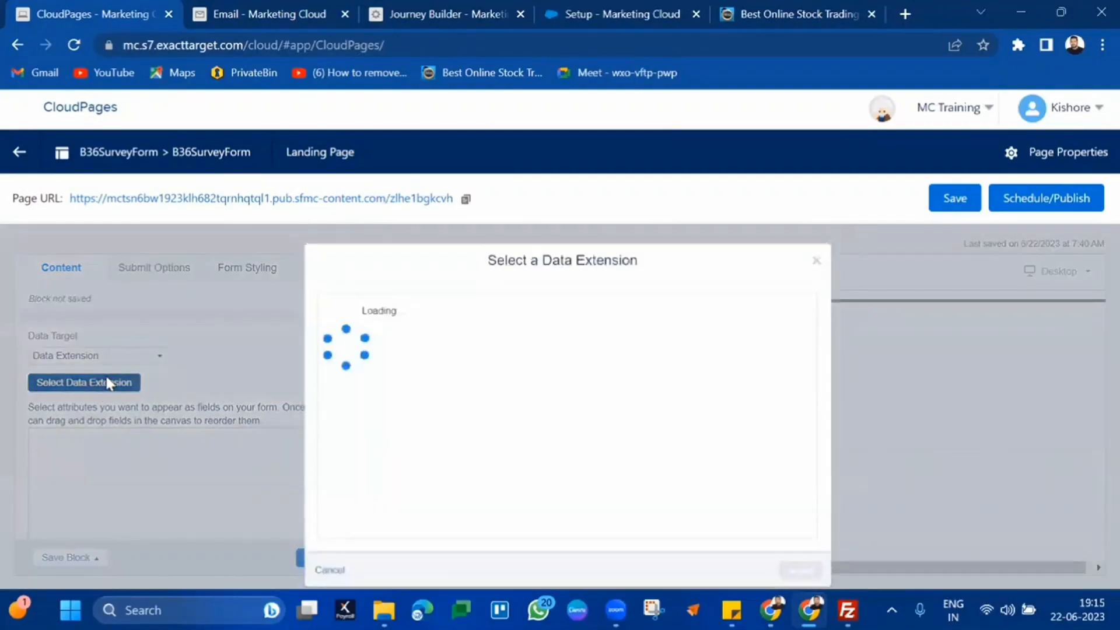
{"action": "left_click", "coordinate": [334, 320]}
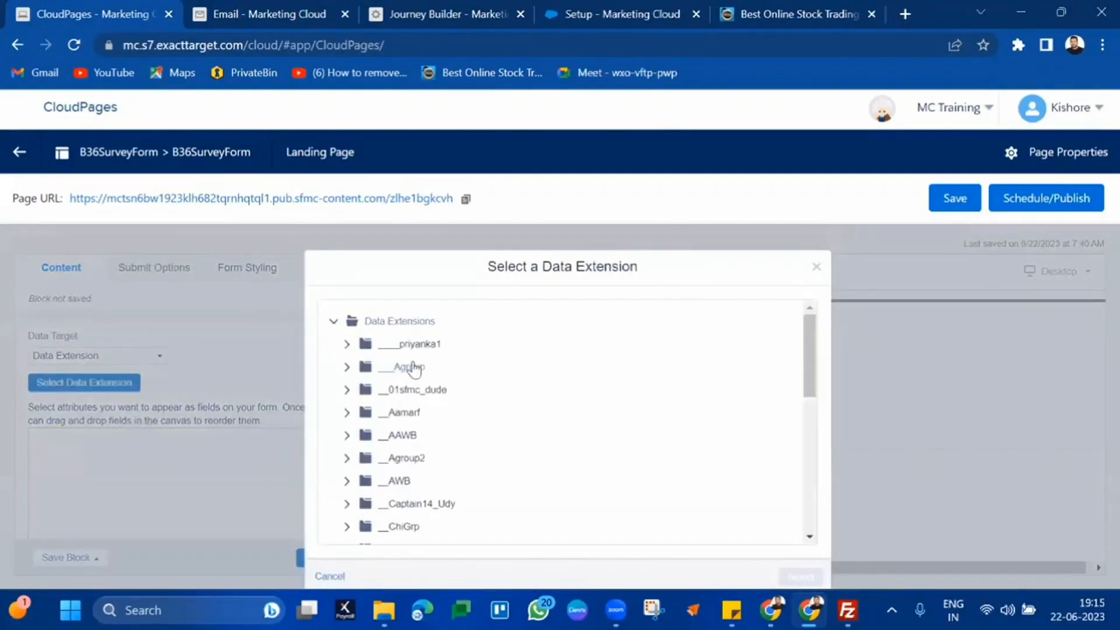
{"action": "key", "text": "ctrl+h"}
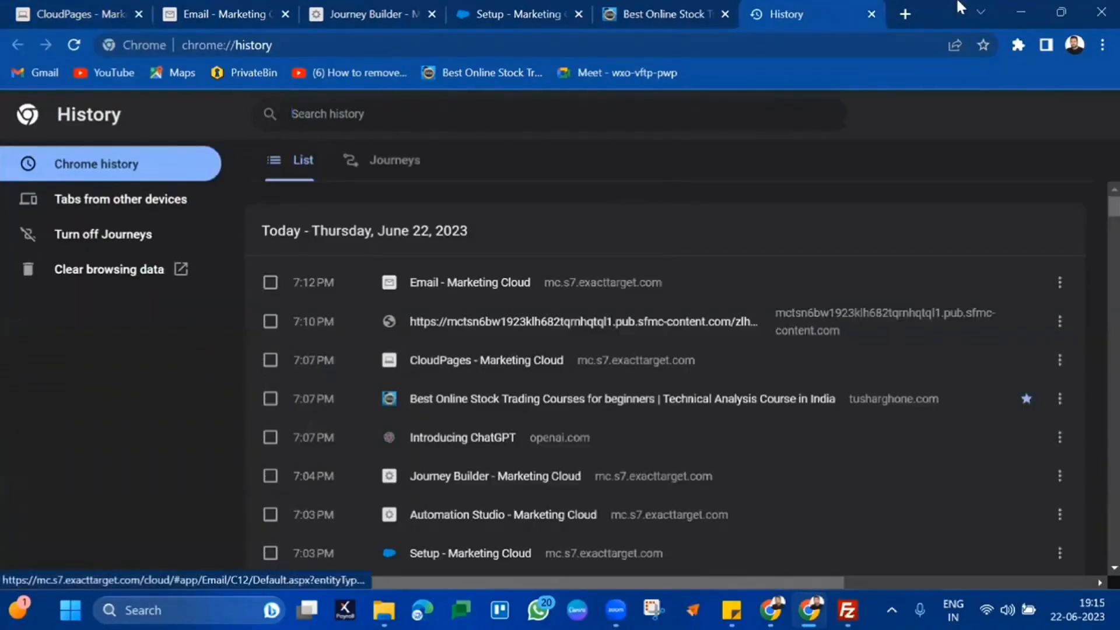
{"action": "left_click", "coordinate": [495, 8]}
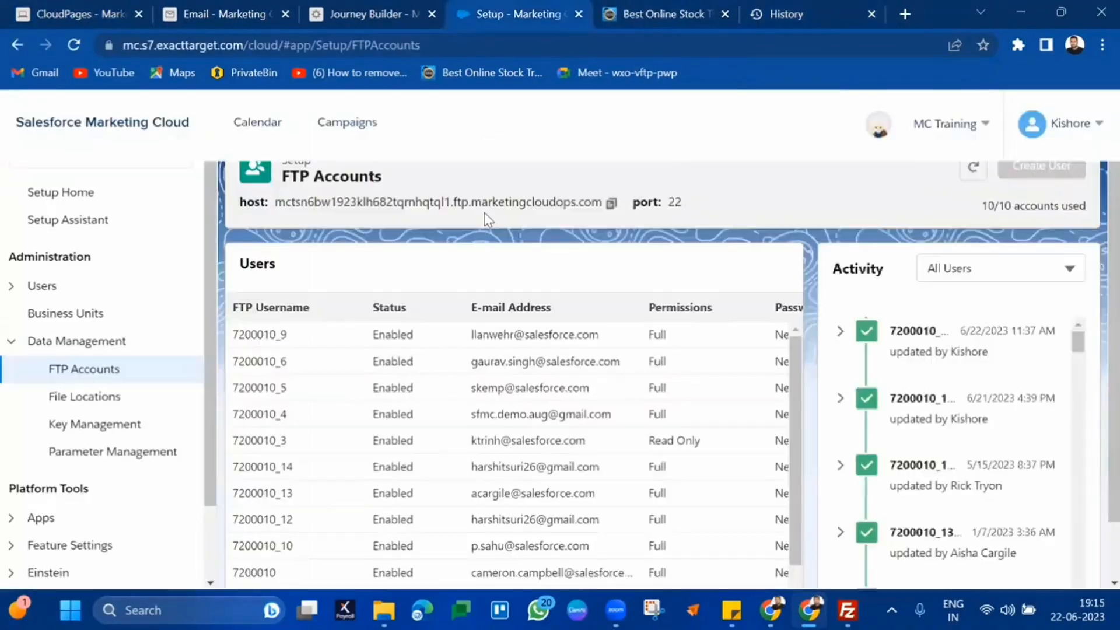
{"action": "left_click", "coordinate": [373, 13]}
{"action": "left_click", "coordinate": [245, 13]}
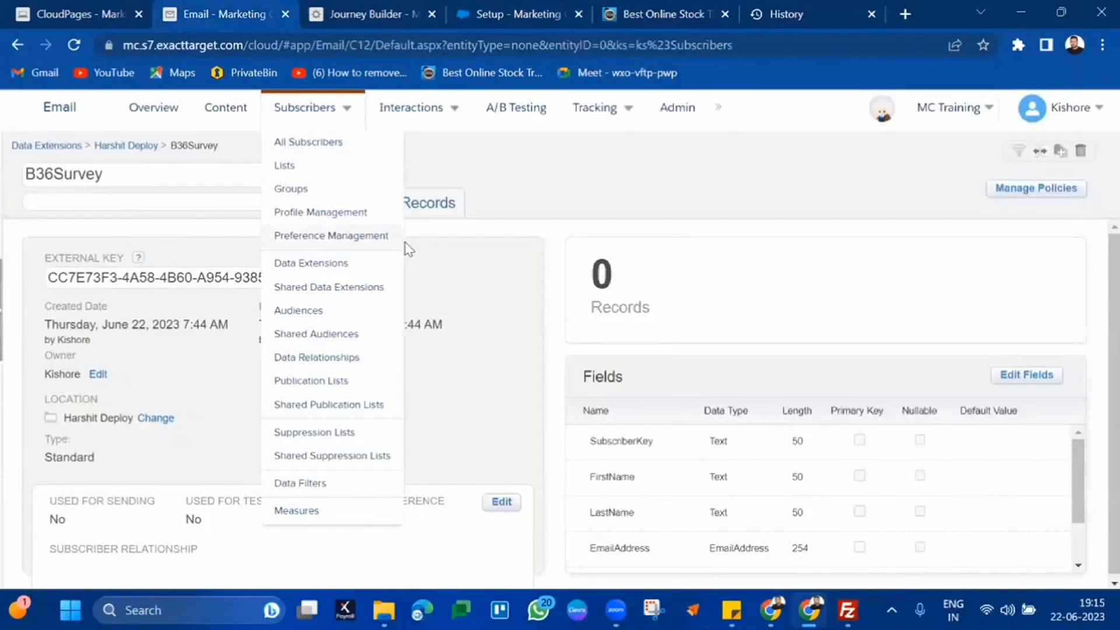
{"action": "left_click", "coordinate": [117, 5]}
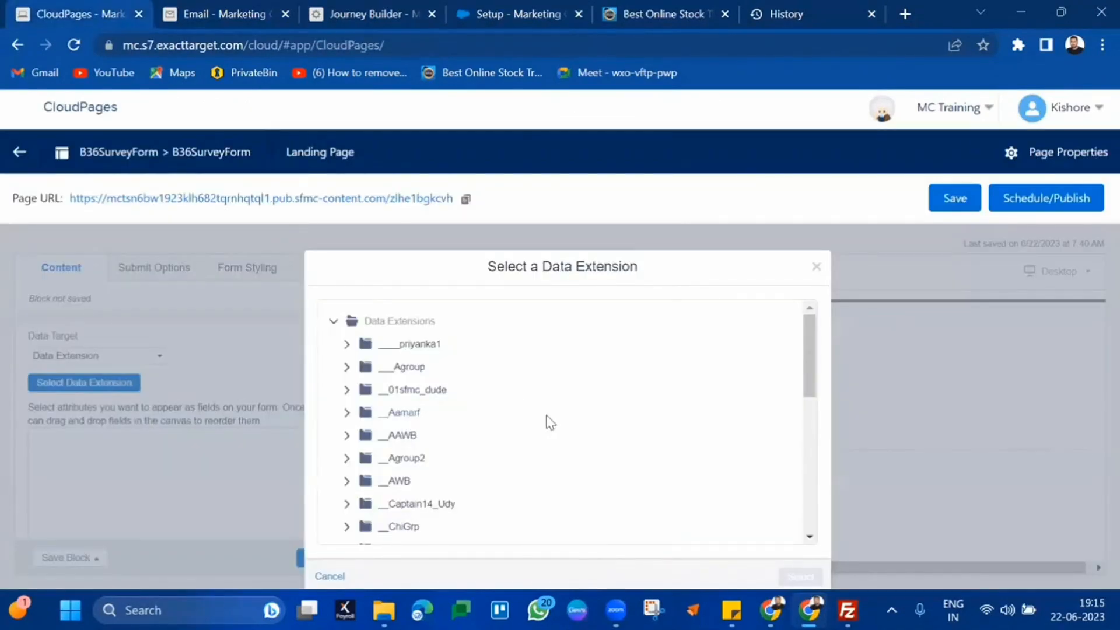
Load more folders in the picker until the folder holding B36Survey appears
{"action": "key", "text": "ctrl+f"}
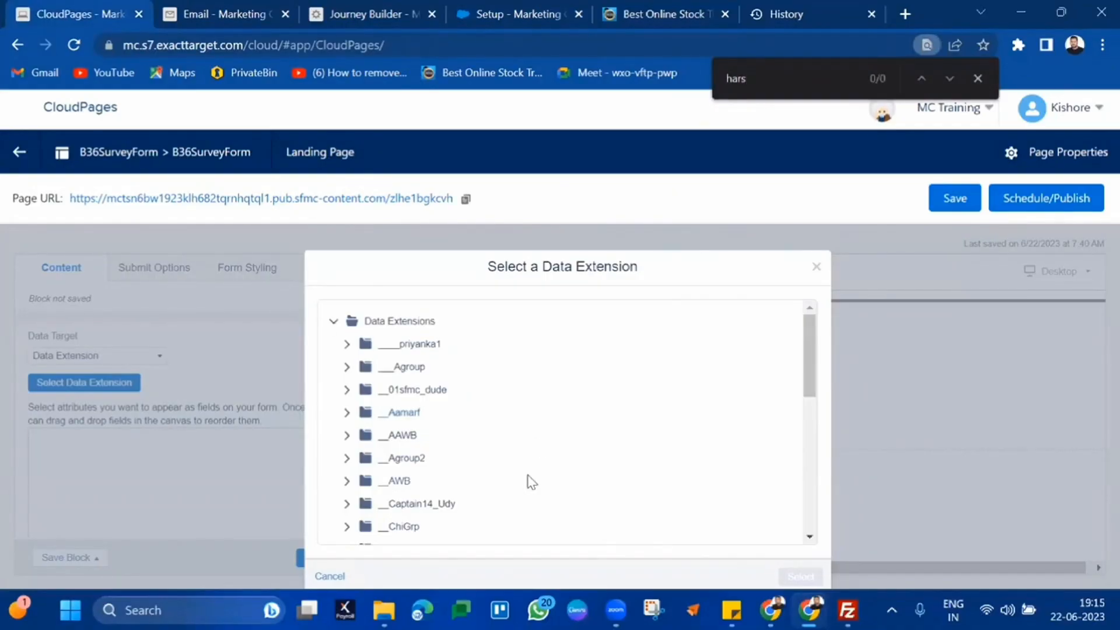
{"action": "scroll", "coordinate": [527, 475], "scroll_direction": "down", "scroll_amount": 6}
{"action": "left_click", "coordinate": [394, 521]}
{"action": "scroll", "coordinate": [586, 453], "scroll_direction": "down", "scroll_amount": 3}
{"action": "scroll", "coordinate": [587, 453], "scroll_direction": "down", "scroll_amount": 3}
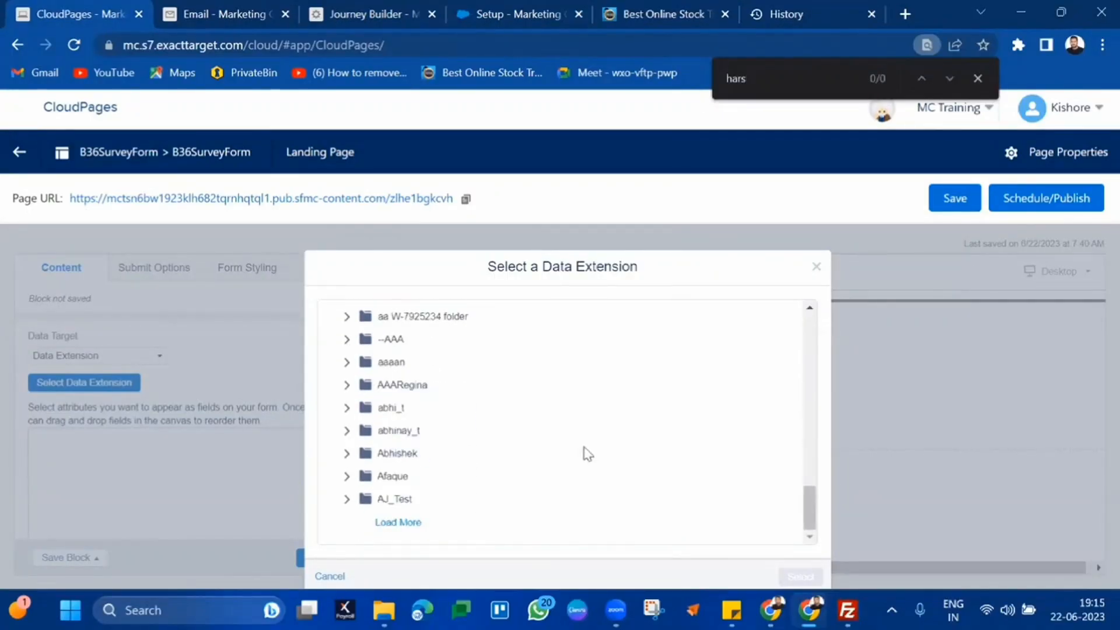
{"action": "left_click", "coordinate": [405, 523]}
{"action": "scroll", "coordinate": [592, 480], "scroll_direction": "down", "scroll_amount": 5}
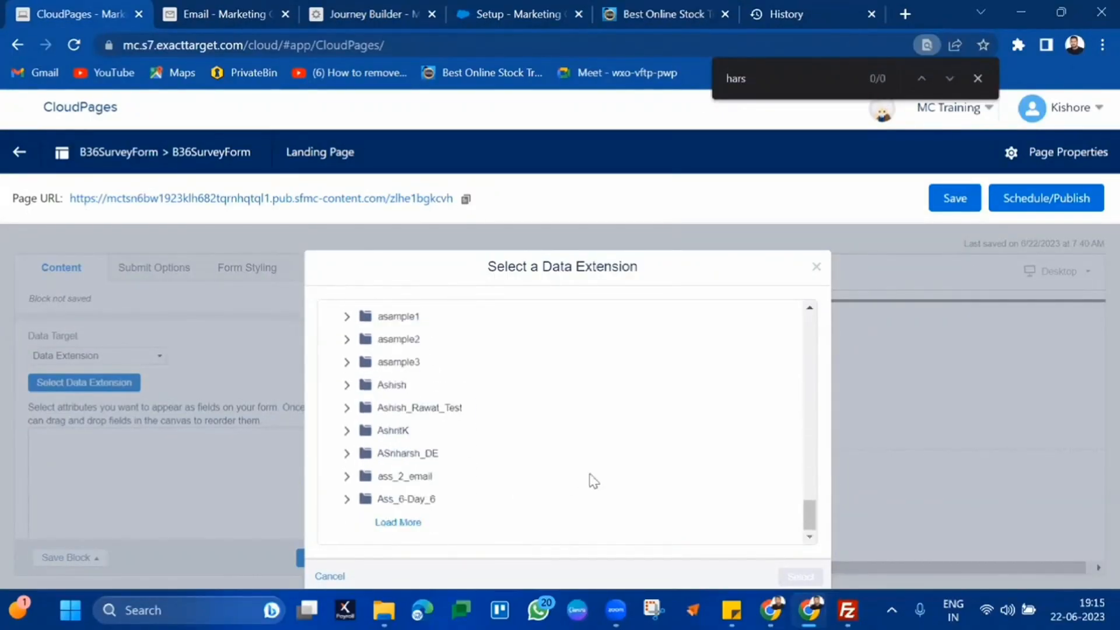
{"action": "left_click", "coordinate": [416, 528]}
{"action": "scroll", "coordinate": [561, 481], "scroll_direction": "down", "scroll_amount": 10}
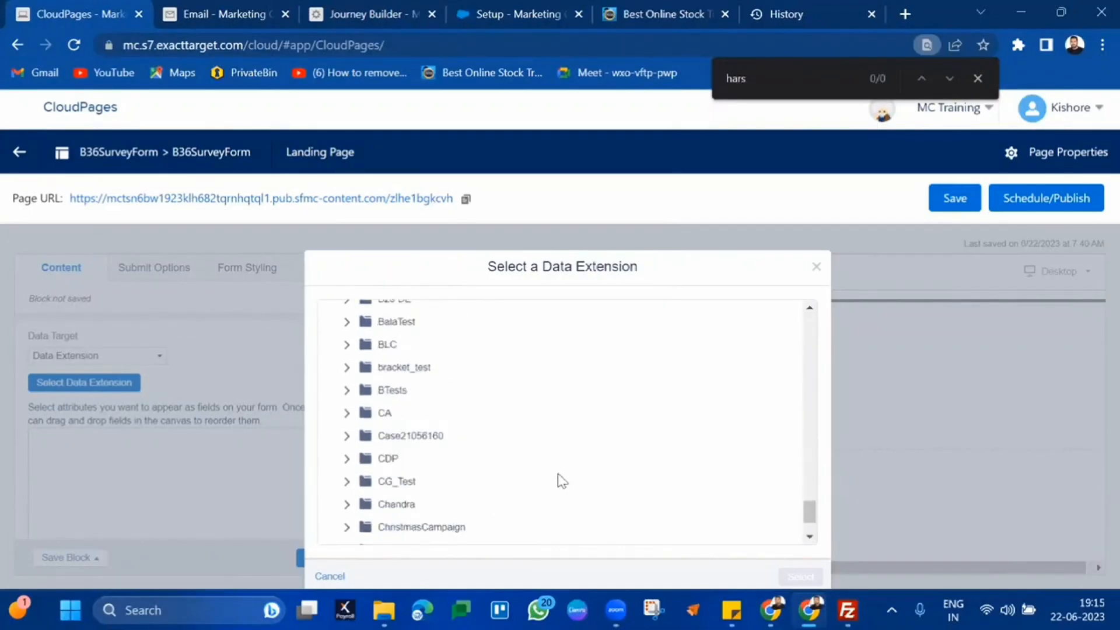
{"action": "left_click", "coordinate": [379, 523]}
{"action": "scroll", "coordinate": [529, 435], "scroll_direction": "down", "scroll_amount": 10}
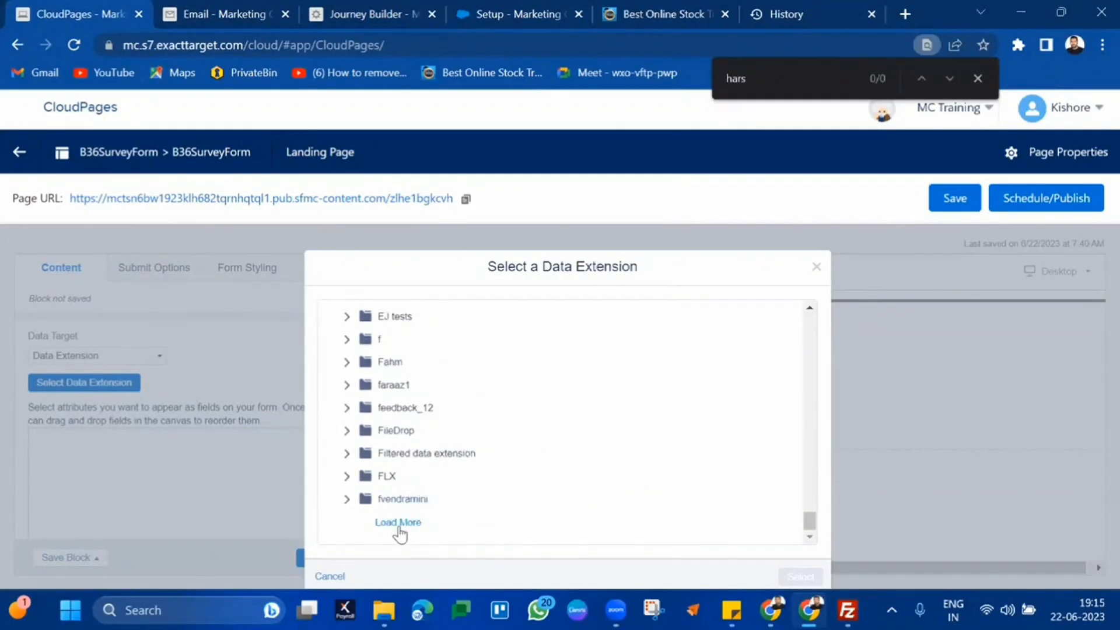
{"action": "left_click", "coordinate": [403, 522]}
{"action": "scroll", "coordinate": [548, 465], "scroll_direction": "down", "scroll_amount": 10}
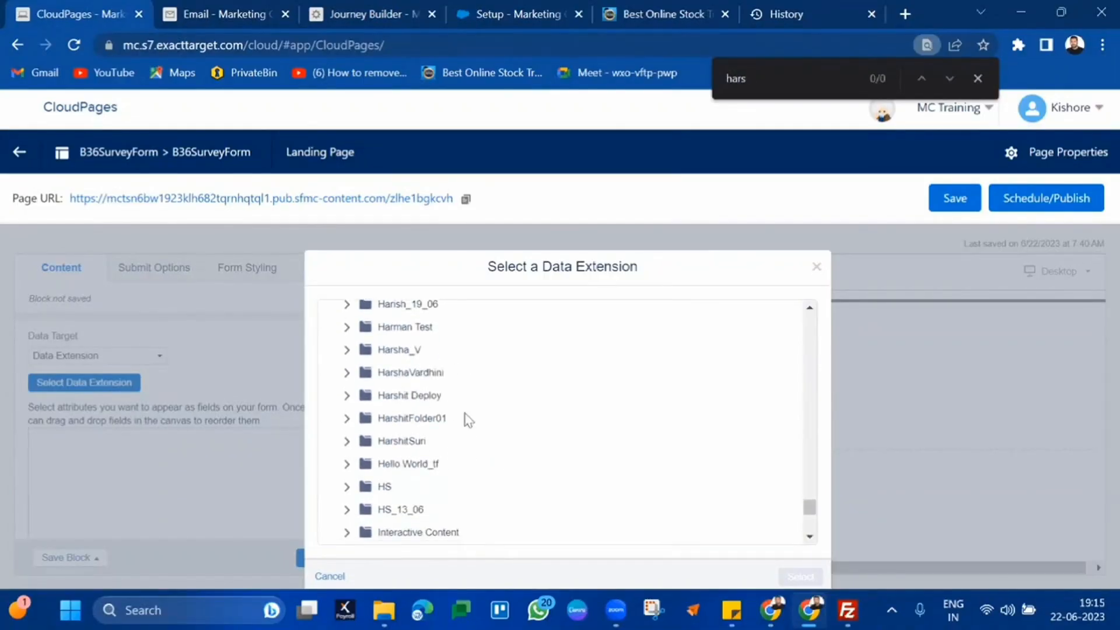
Expand that folder, pick B36Survey and confirm it as the form's data extension
{"action": "left_click", "coordinate": [429, 397]}
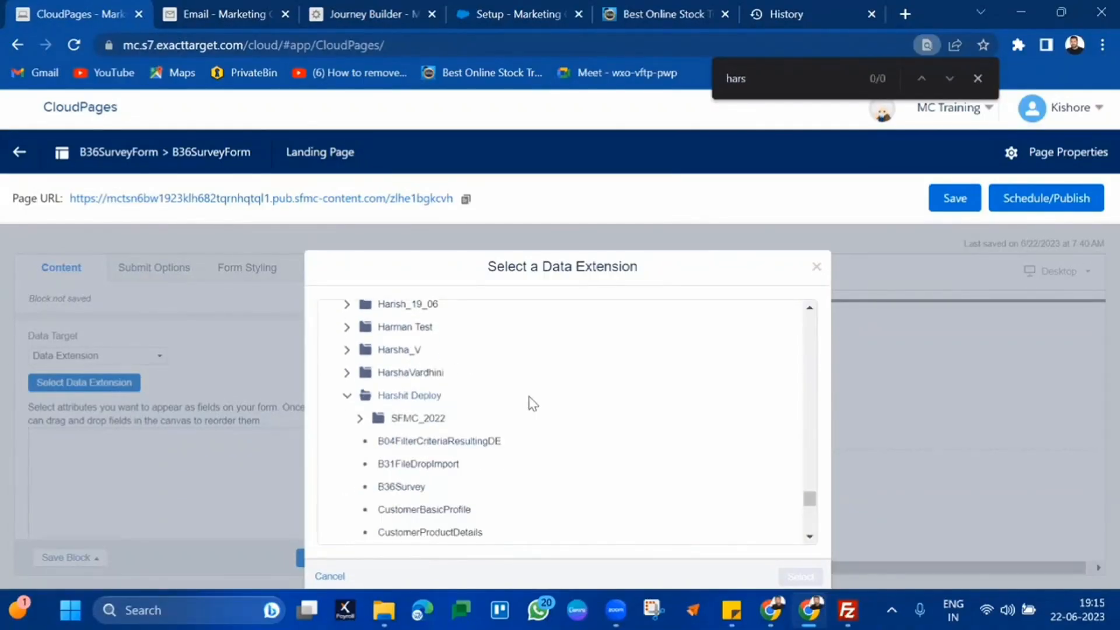
{"action": "scroll", "coordinate": [553, 416], "scroll_direction": "down", "scroll_amount": 2}
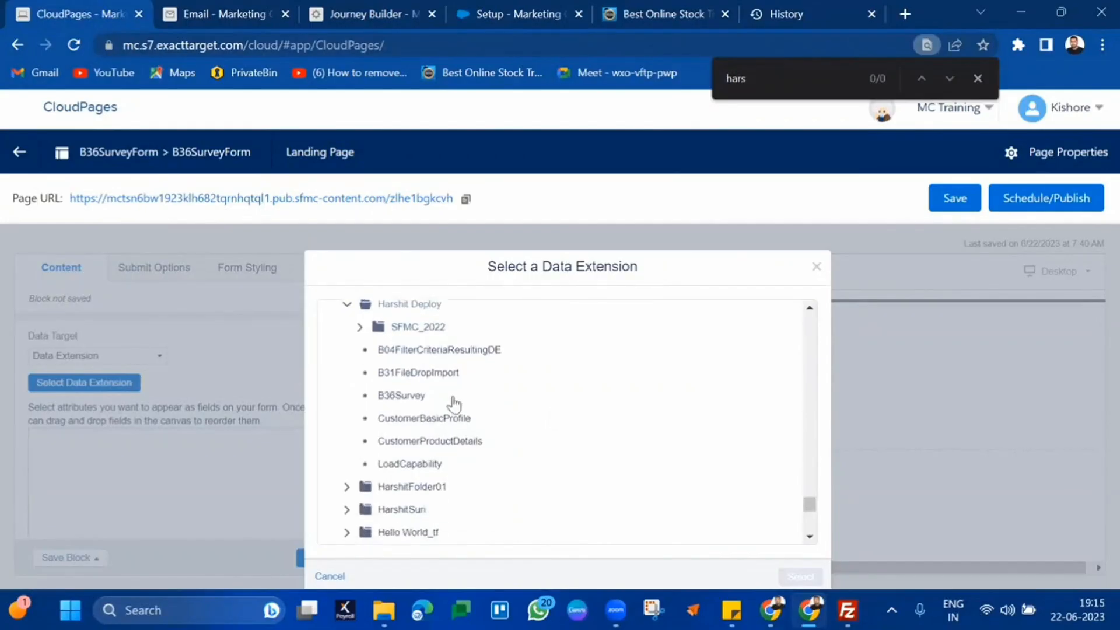
{"action": "left_click", "coordinate": [402, 397]}
{"action": "left_click", "coordinate": [805, 570]}
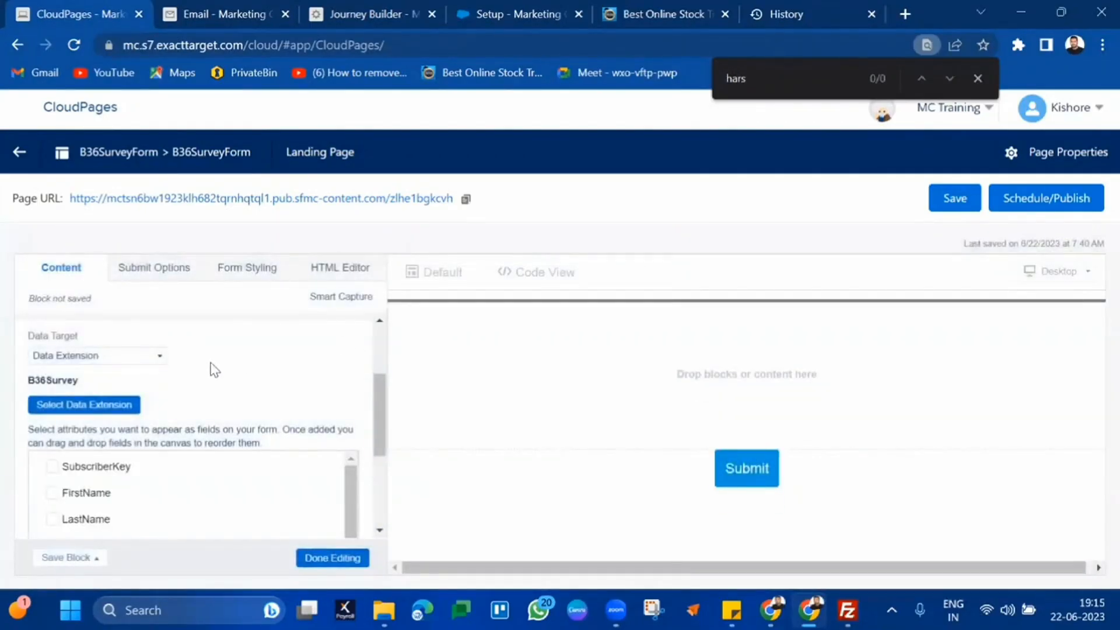
{"action": "scroll", "coordinate": [214, 369], "scroll_direction": "down", "scroll_amount": 2}
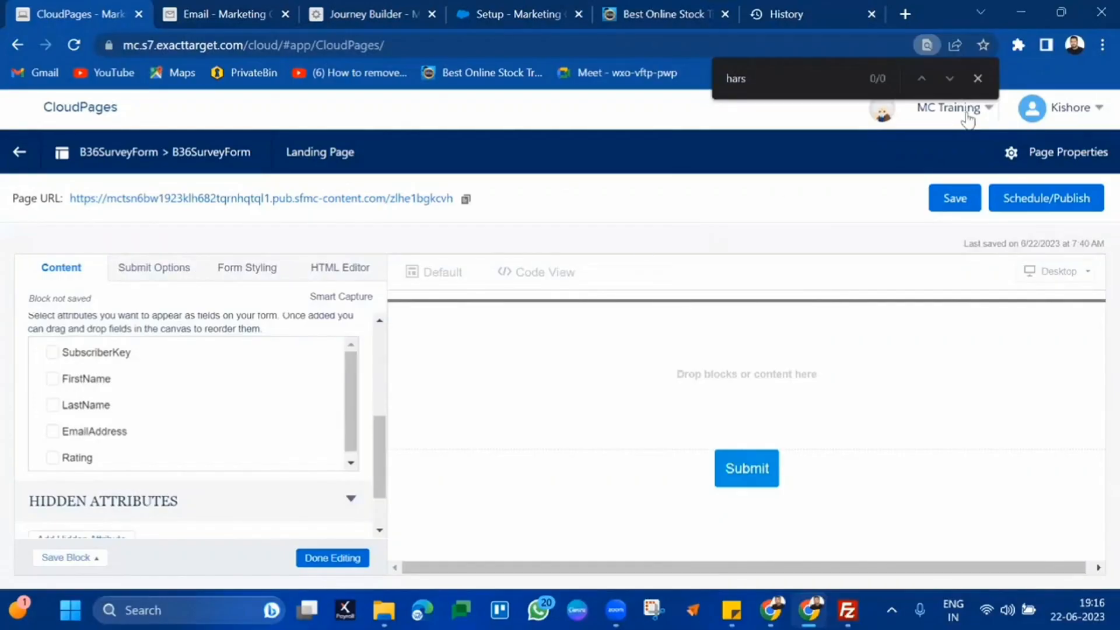
Add SubscriberKey, FirstName, LastName, EmailAddress and Rating as form fields
{"action": "left_click", "coordinate": [977, 79]}
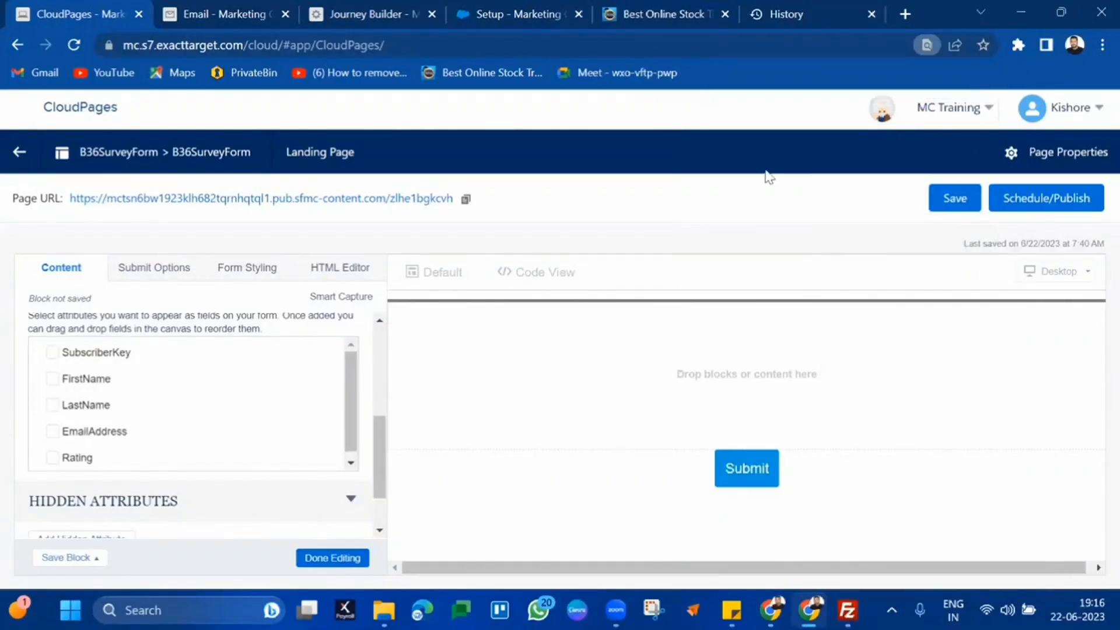
{"action": "left_click", "coordinate": [68, 357]}
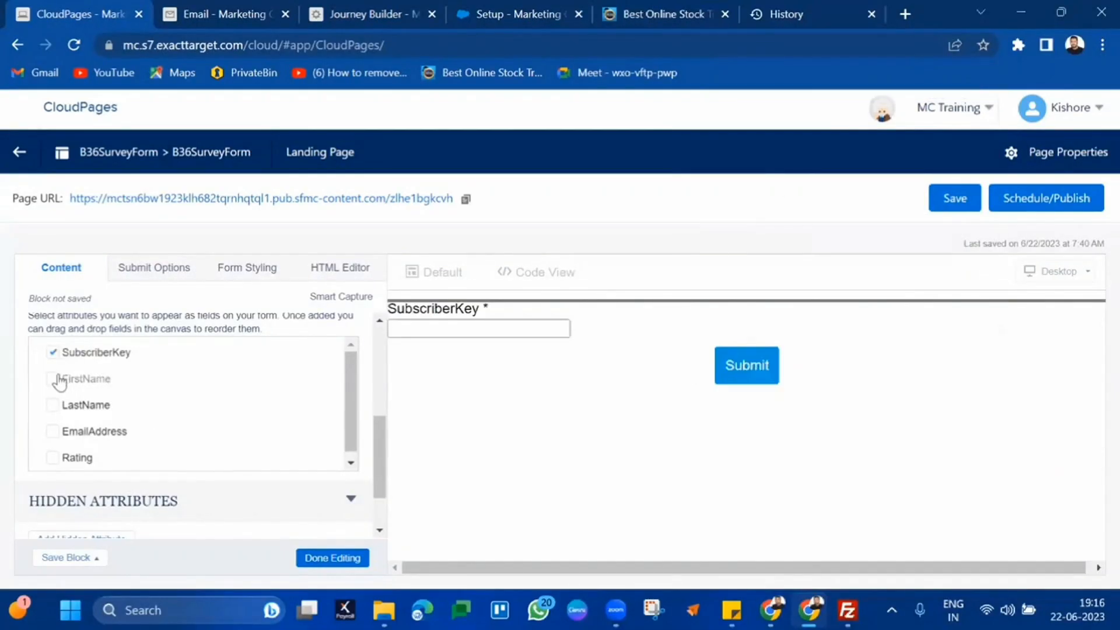
{"action": "left_click", "coordinate": [56, 379]}
{"action": "left_click", "coordinate": [56, 410]}
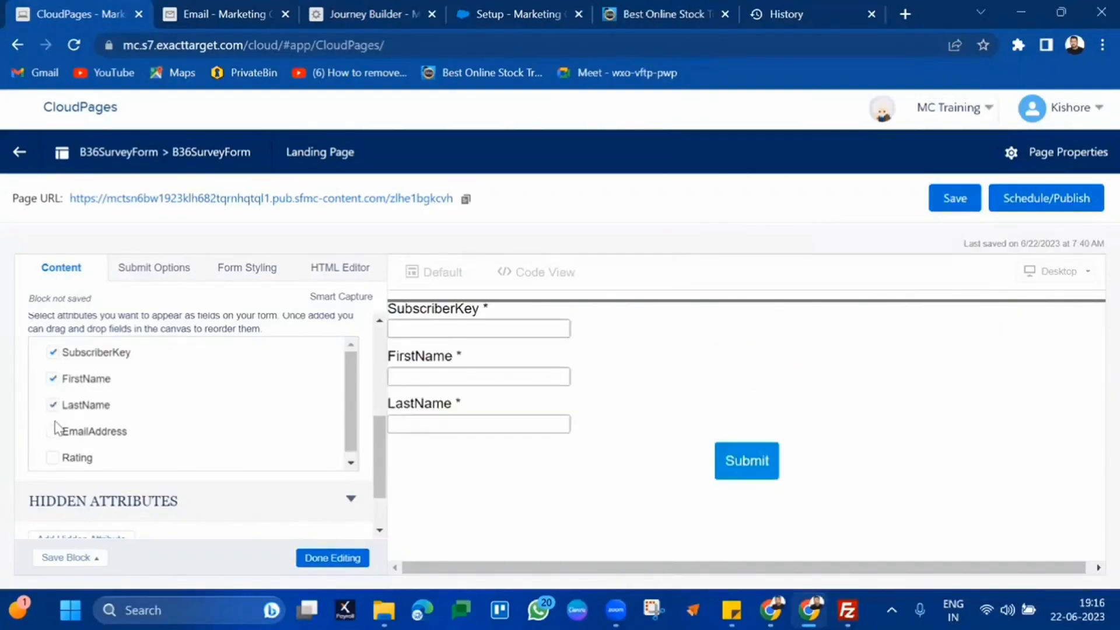
{"action": "left_click", "coordinate": [54, 433]}
{"action": "left_click", "coordinate": [53, 459]}
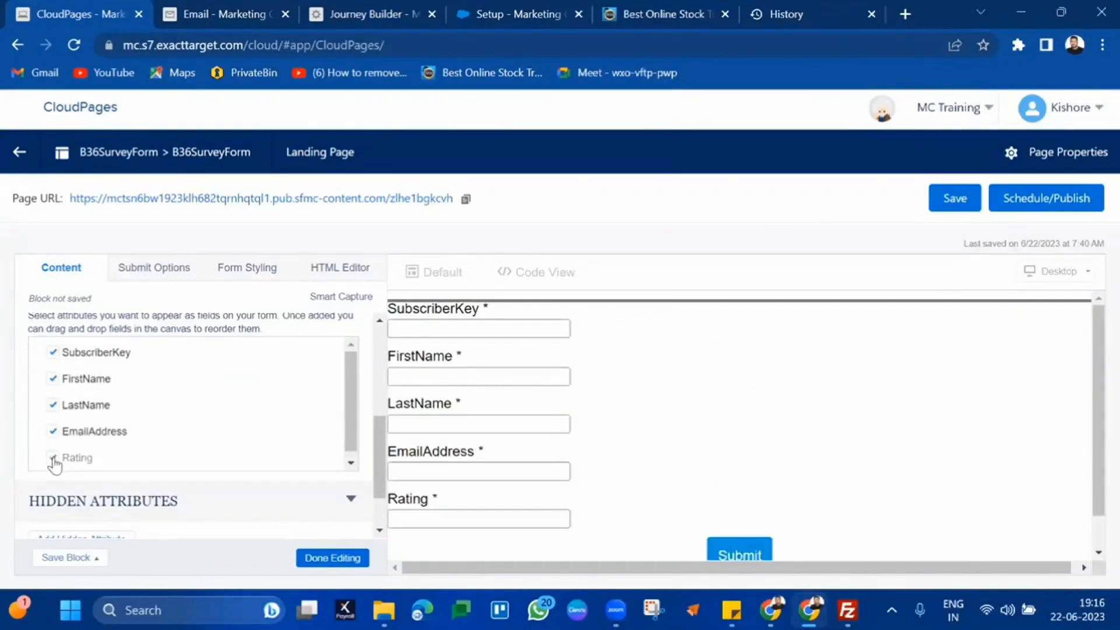
Finish editing the form block and bring up the page's publishing options
{"action": "left_click", "coordinate": [327, 562]}
{"action": "scroll", "coordinate": [676, 414], "scroll_direction": "down", "scroll_amount": 1}
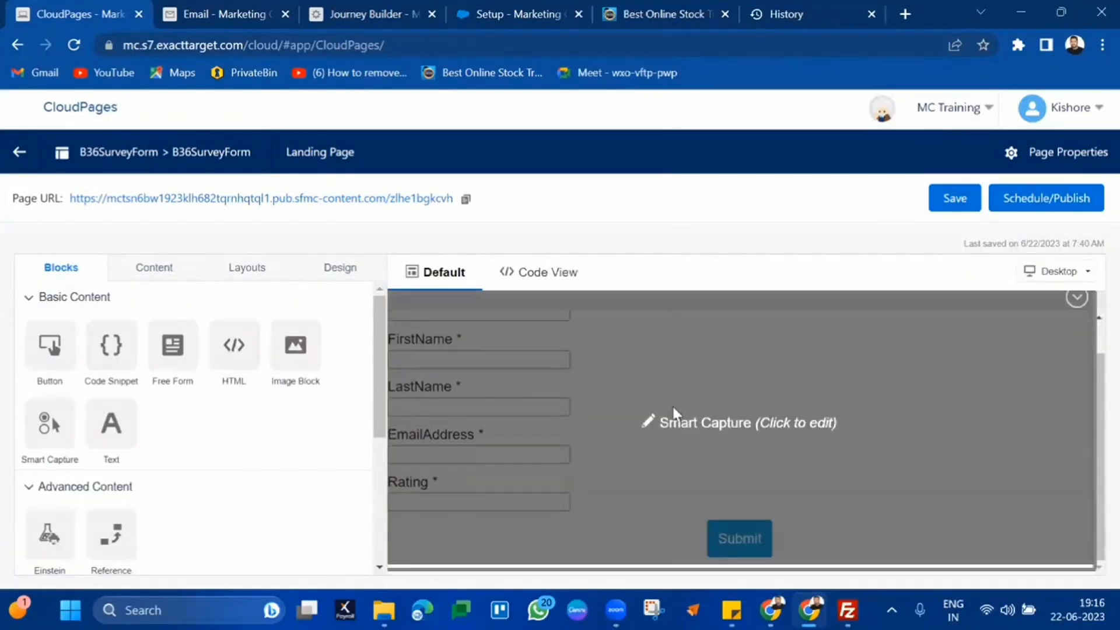
{"action": "scroll", "coordinate": [595, 331], "scroll_direction": "up", "scroll_amount": 1}
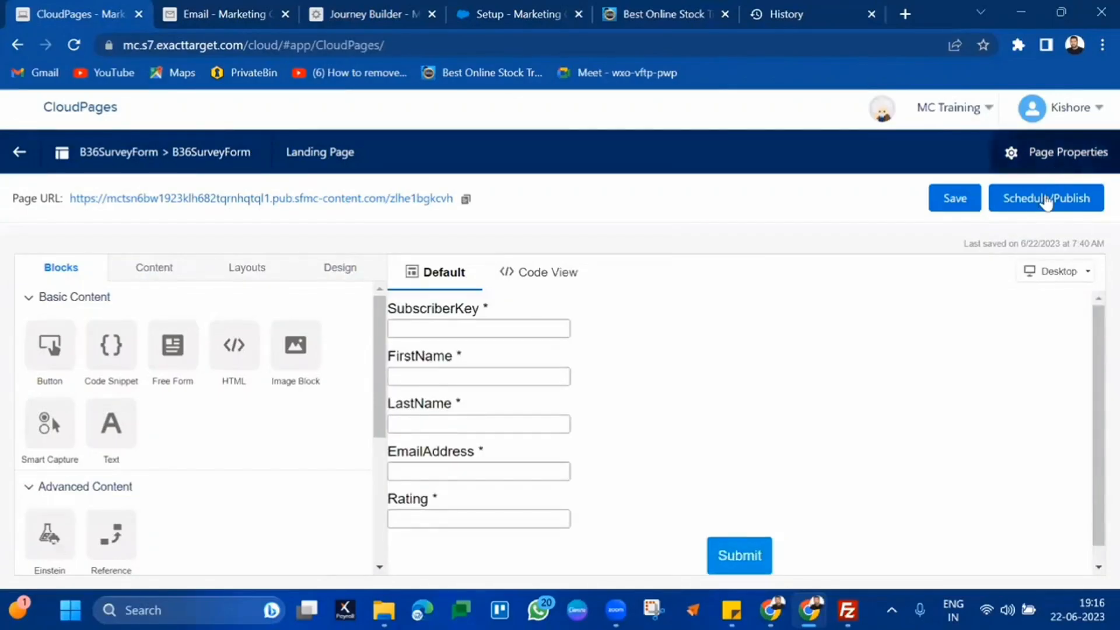
{"action": "left_click", "coordinate": [1046, 200]}
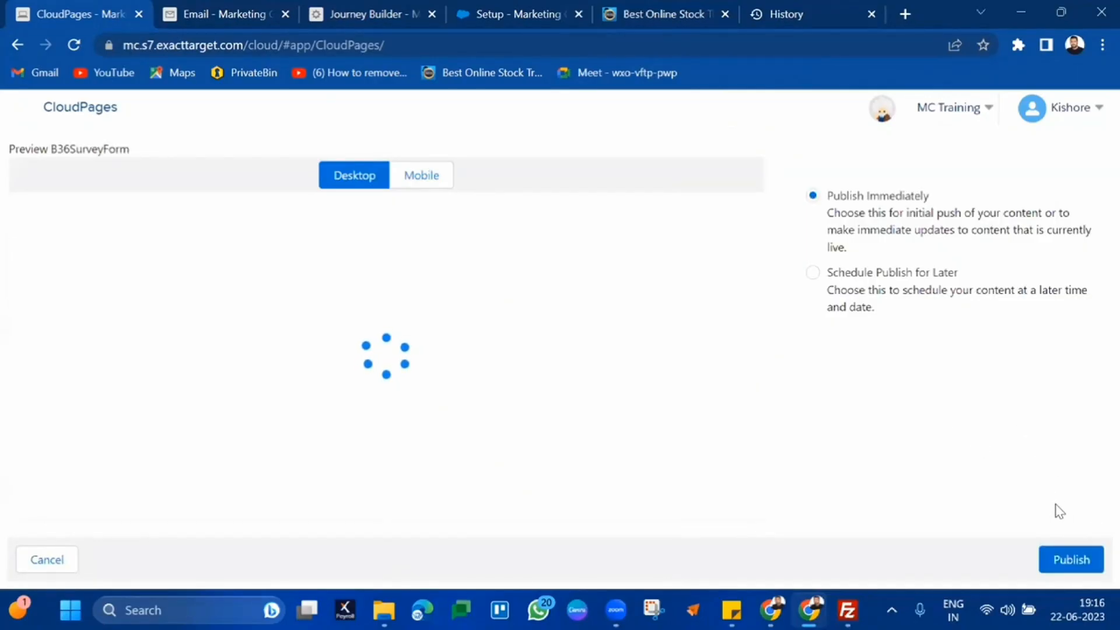
Publish B36SurveyForm immediately and close the stock-trading course and History tabs
{"action": "left_click", "coordinate": [1076, 560]}
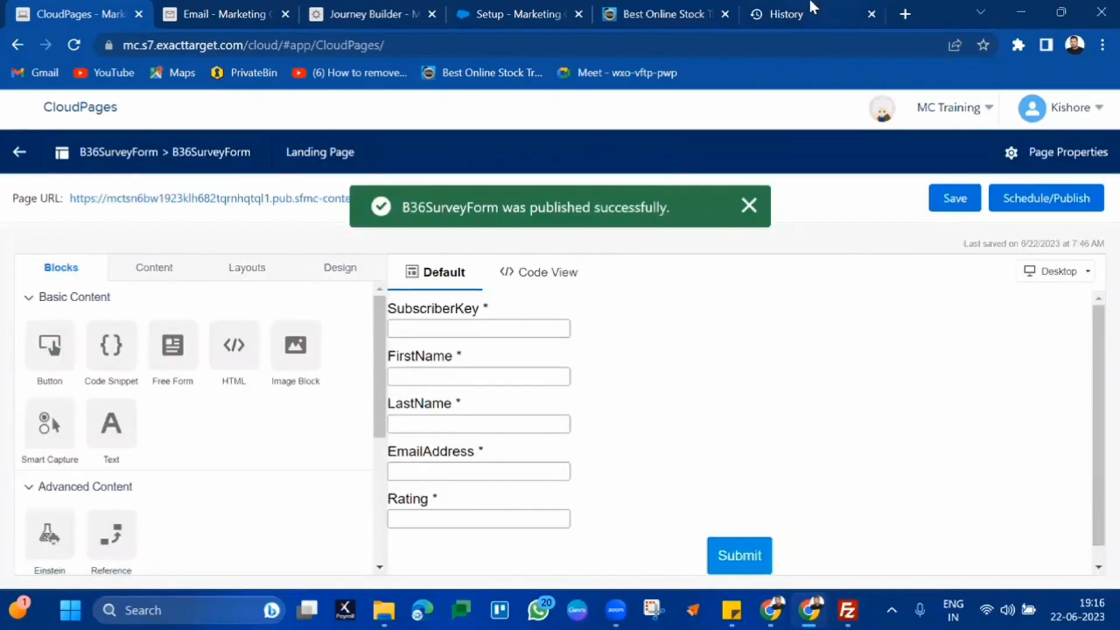
{"action": "left_click", "coordinate": [724, 14]}
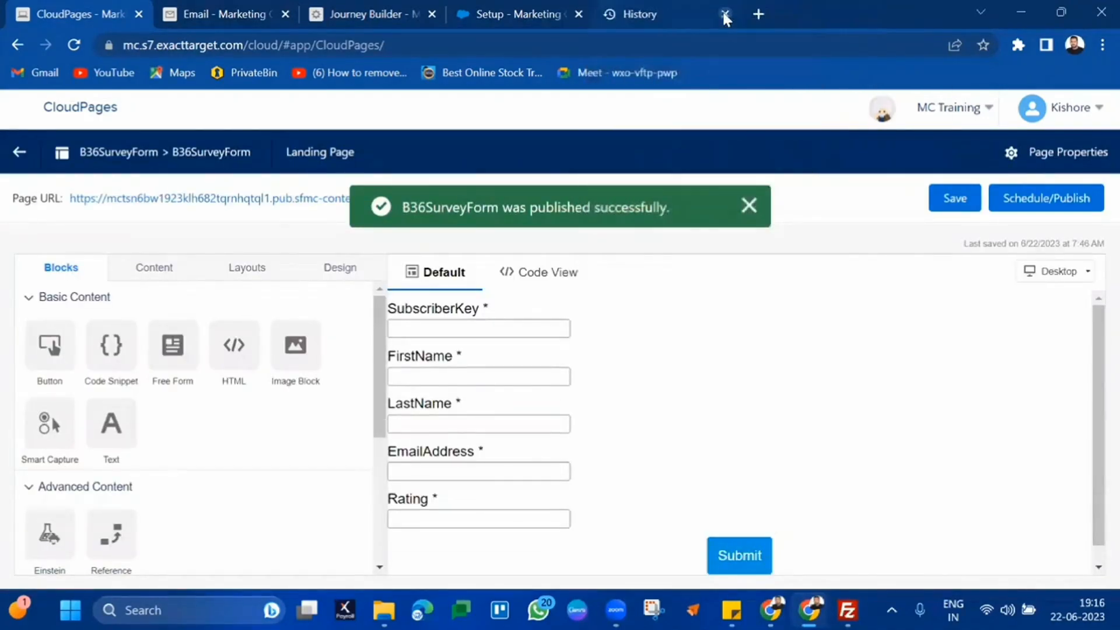
{"action": "left_click", "coordinate": [725, 14]}
On the live survey page, enter a test subscriber's key, name and email with rating 10, and submit
{"action": "left_click", "coordinate": [282, 198]}
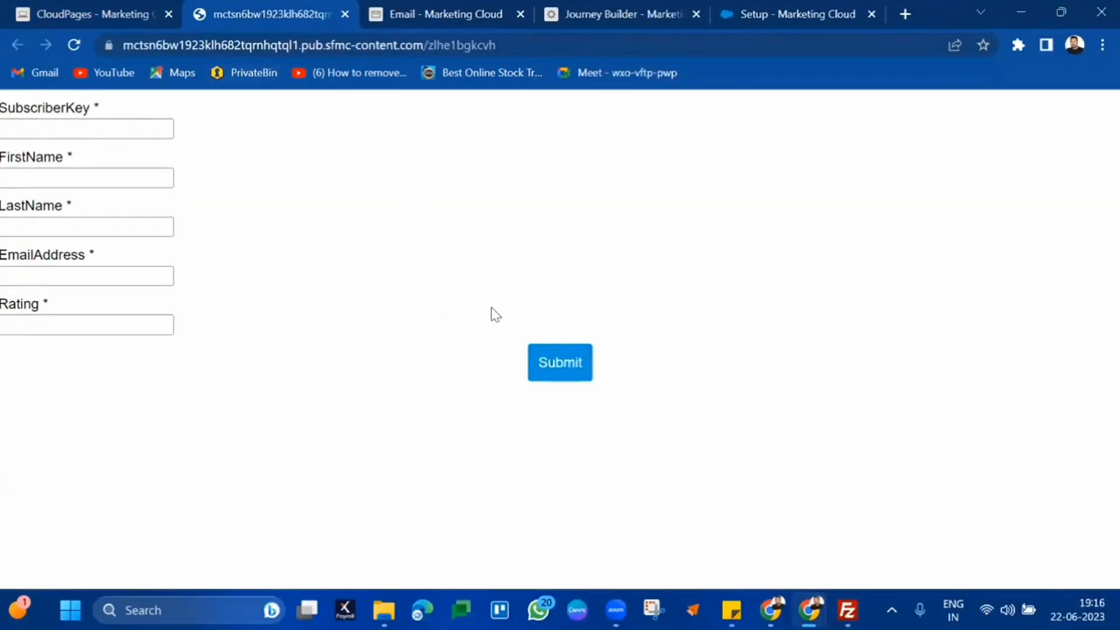
{"action": "left_click", "coordinate": [116, 129]}
{"action": "left_click", "coordinate": [71, 180]}
{"action": "type", "text": "har"}
{"action": "left_click", "coordinate": [43, 226]}
{"action": "left_click", "coordinate": [34, 277]}
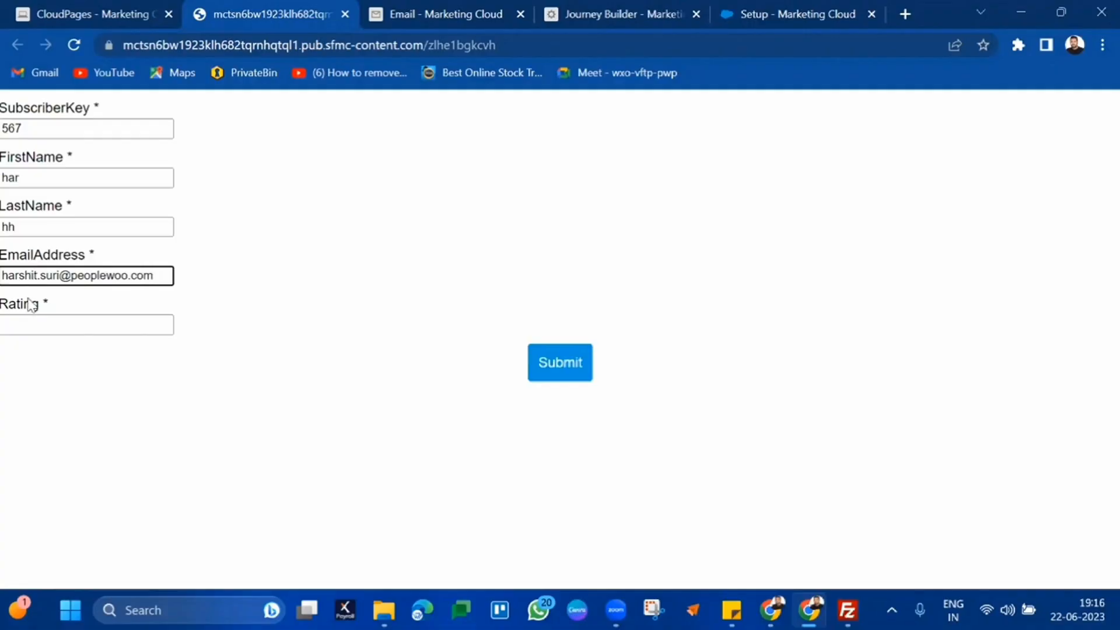
{"action": "left_click", "coordinate": [26, 327]}
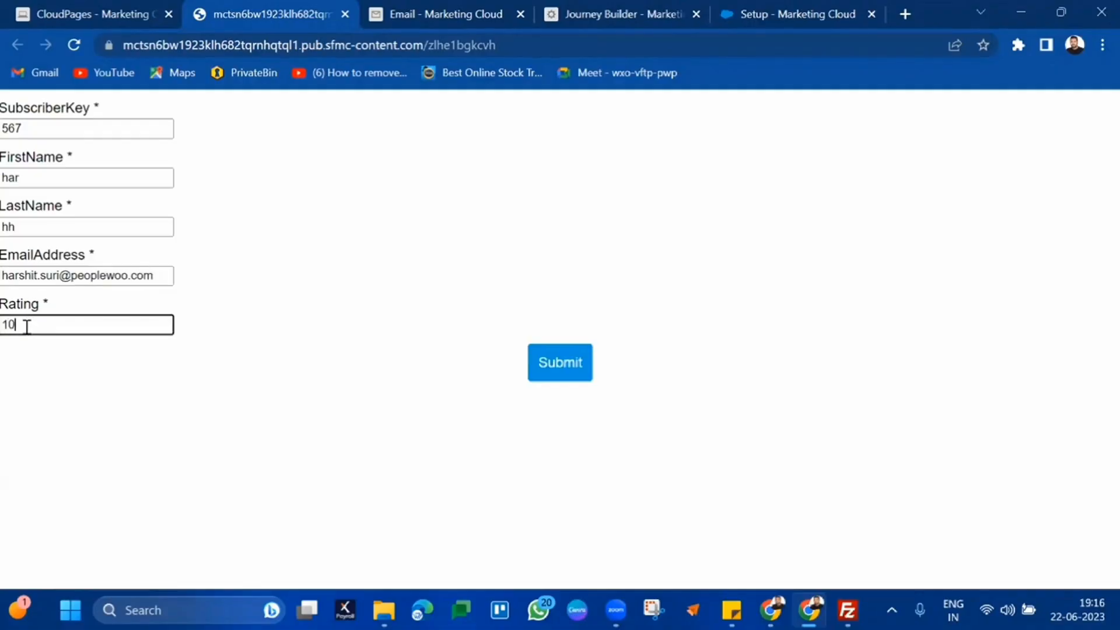
{"action": "left_click", "coordinate": [551, 372]}
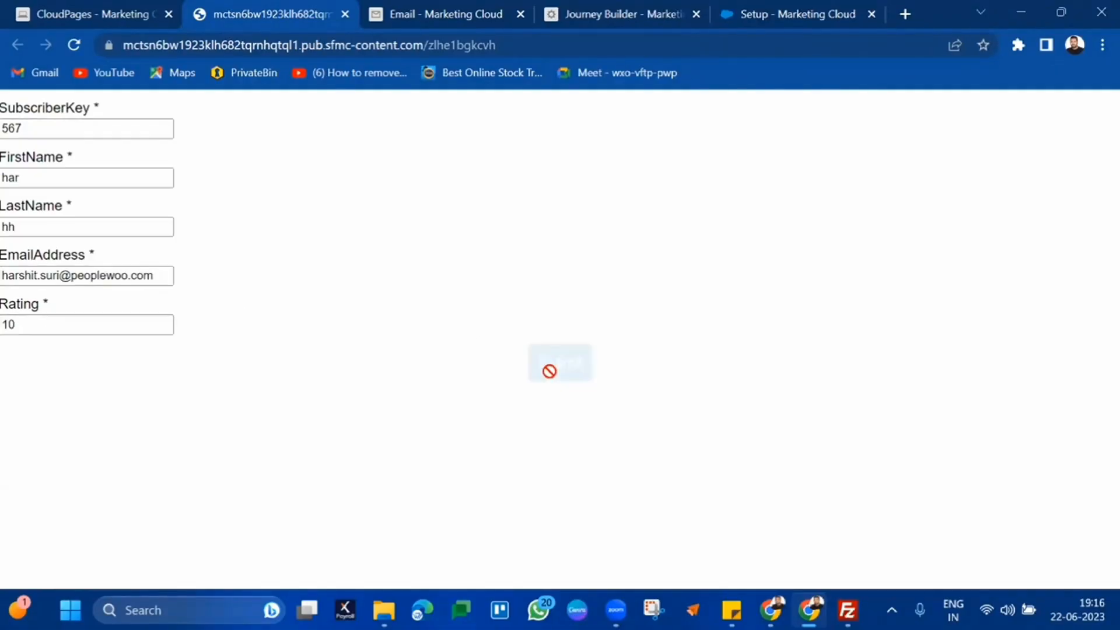
{"action": "left_click", "coordinate": [429, 15]}
Open the B36Survey data extension and view its stored records
{"action": "left_click", "coordinate": [153, 143]}
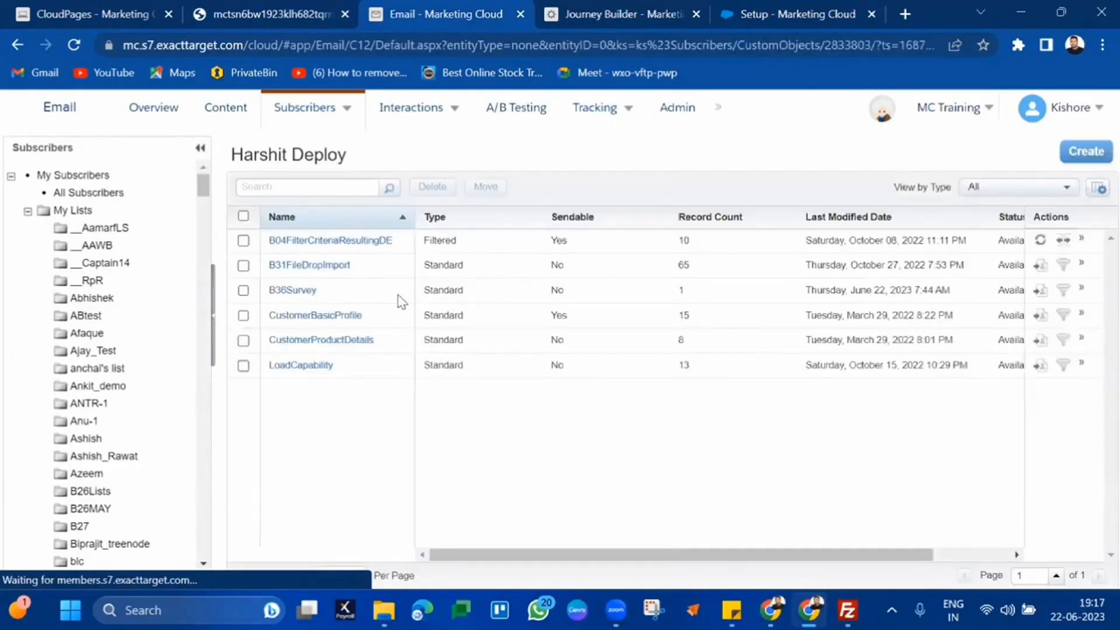
{"action": "left_click", "coordinate": [292, 304]}
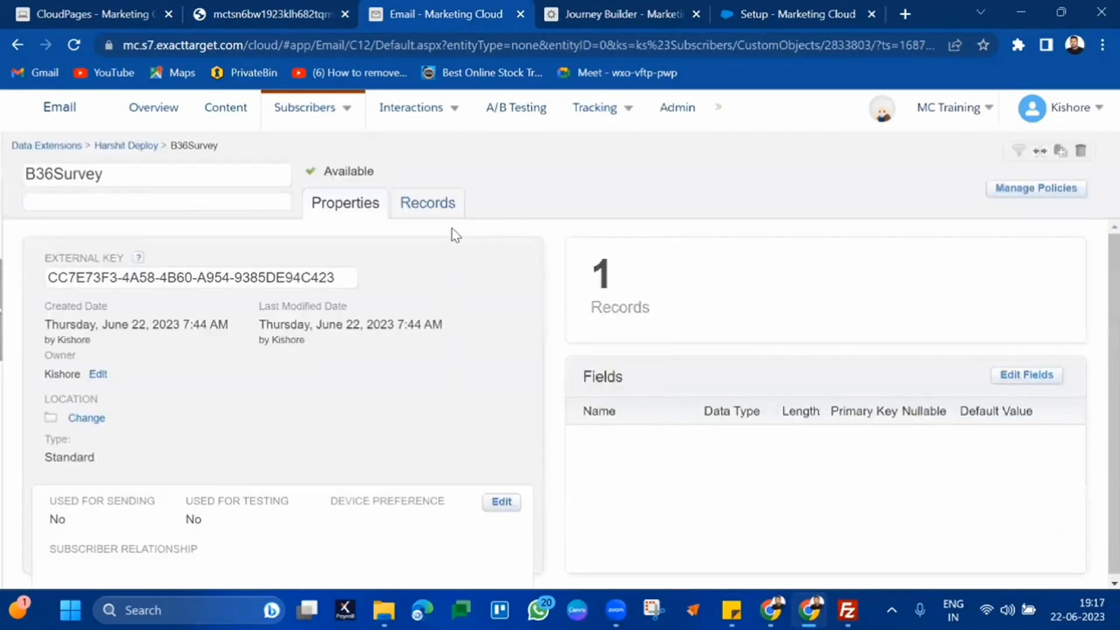
{"action": "left_click", "coordinate": [450, 208]}
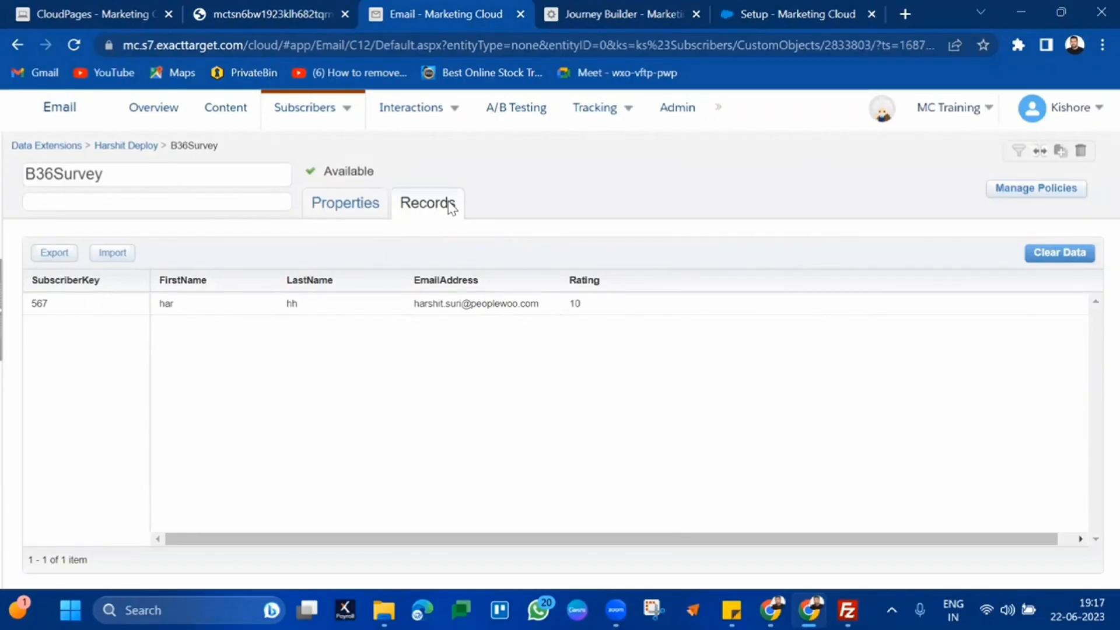
Check the survey's thank-you page, then return to the B36SurveyForm editor
{"action": "left_click", "coordinate": [813, 13]}
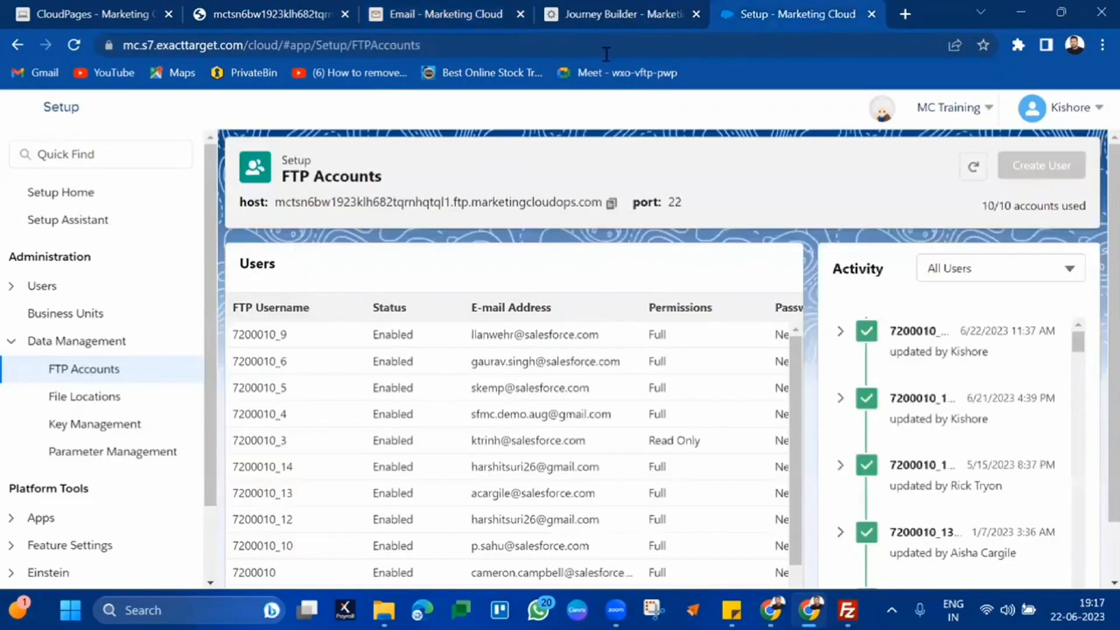
{"action": "left_click", "coordinate": [286, 9]}
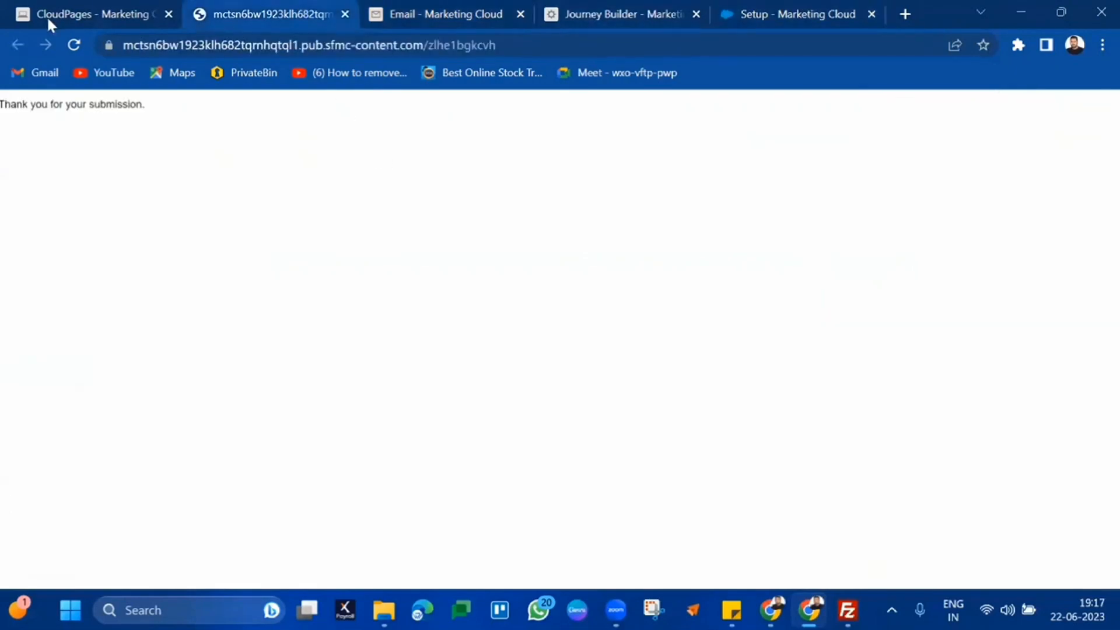
{"action": "left_click", "coordinate": [95, 10]}
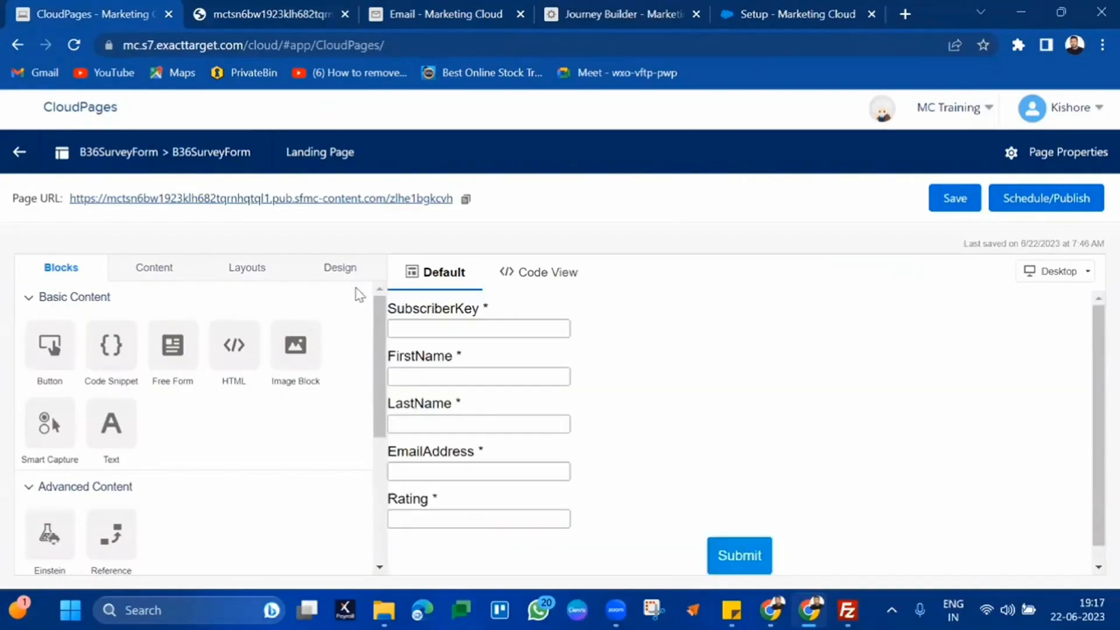
Browse the Design and Layouts tabs, then open the published B36SurveyForm page URL in a new tab
{"action": "left_click", "coordinate": [344, 270]}
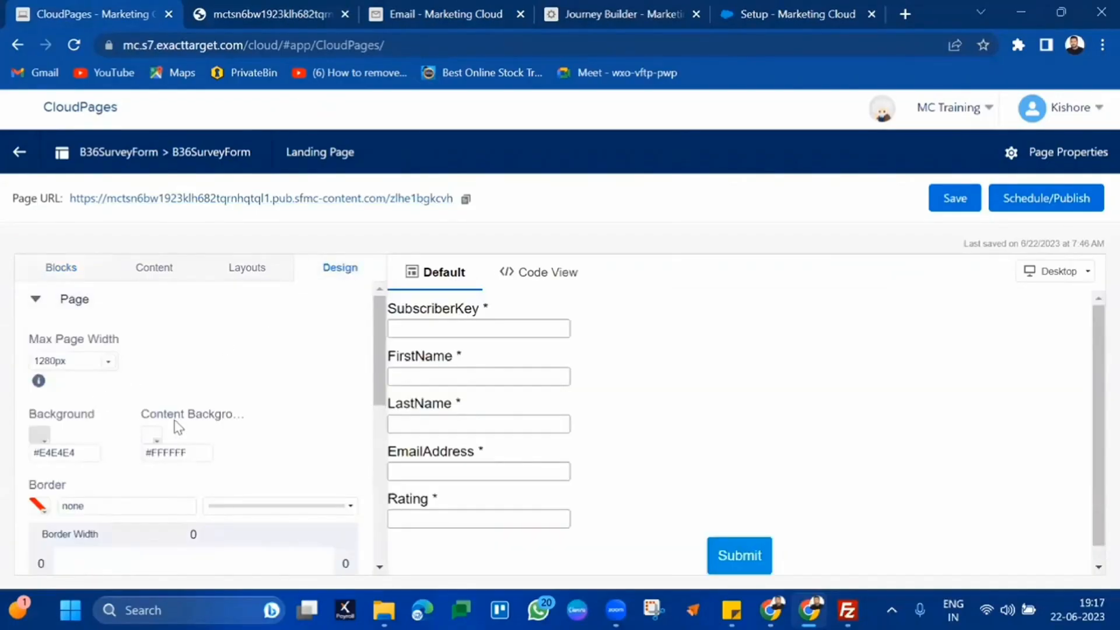
{"action": "scroll", "coordinate": [178, 427], "scroll_direction": "down", "scroll_amount": 2}
{"action": "scroll", "coordinate": [178, 427], "scroll_direction": "down", "scroll_amount": 5}
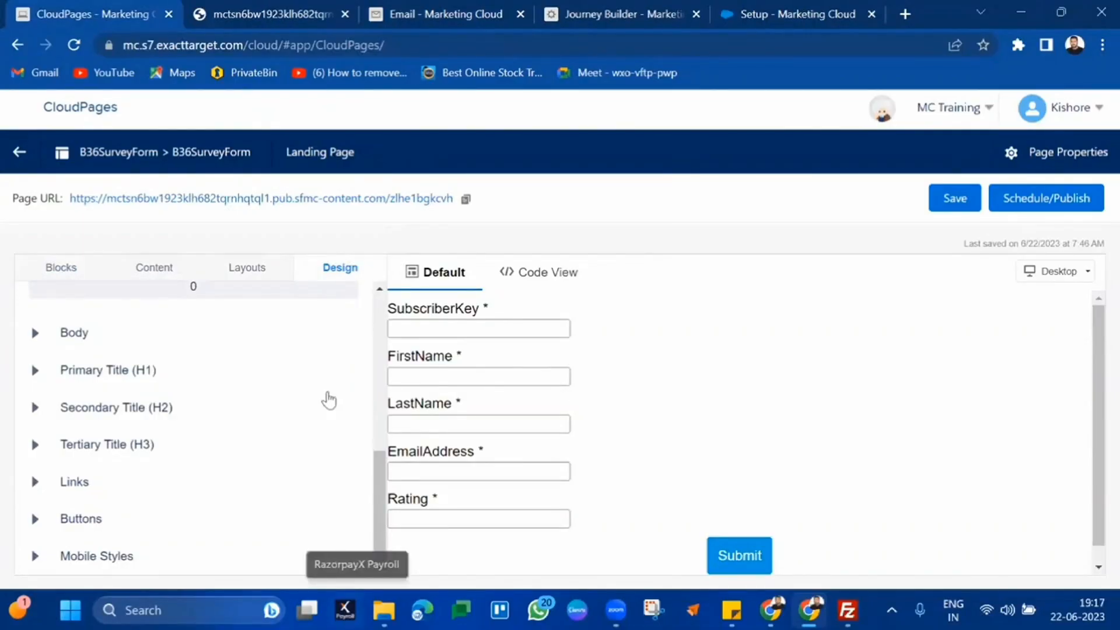
{"action": "scroll", "coordinate": [315, 373], "scroll_direction": "up", "scroll_amount": 7}
{"action": "left_click", "coordinate": [261, 269]}
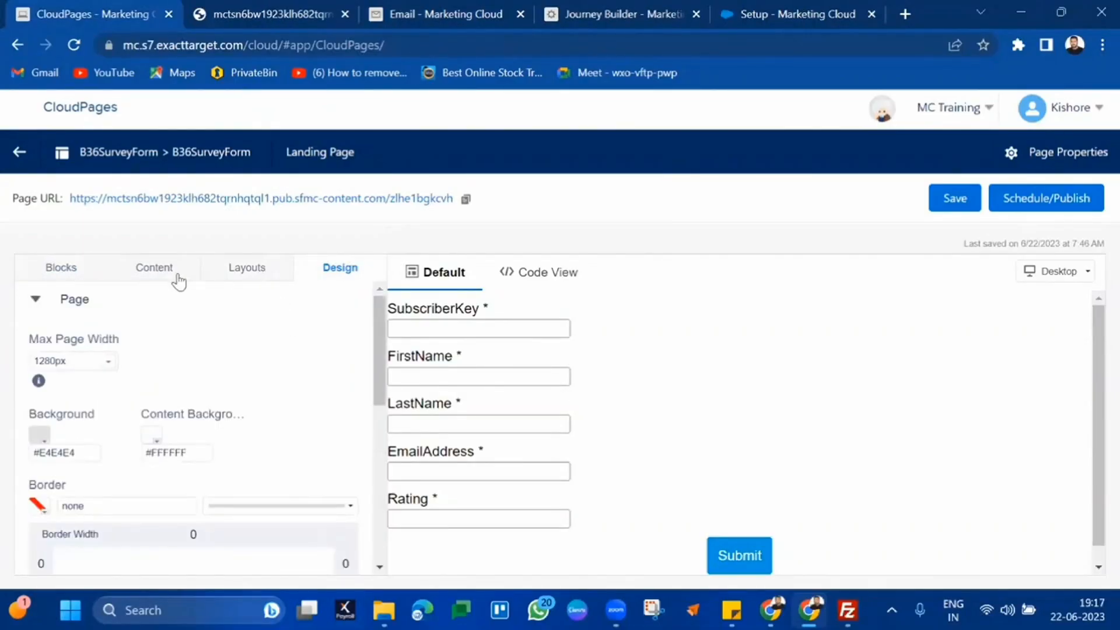
{"action": "left_click", "coordinate": [69, 268]}
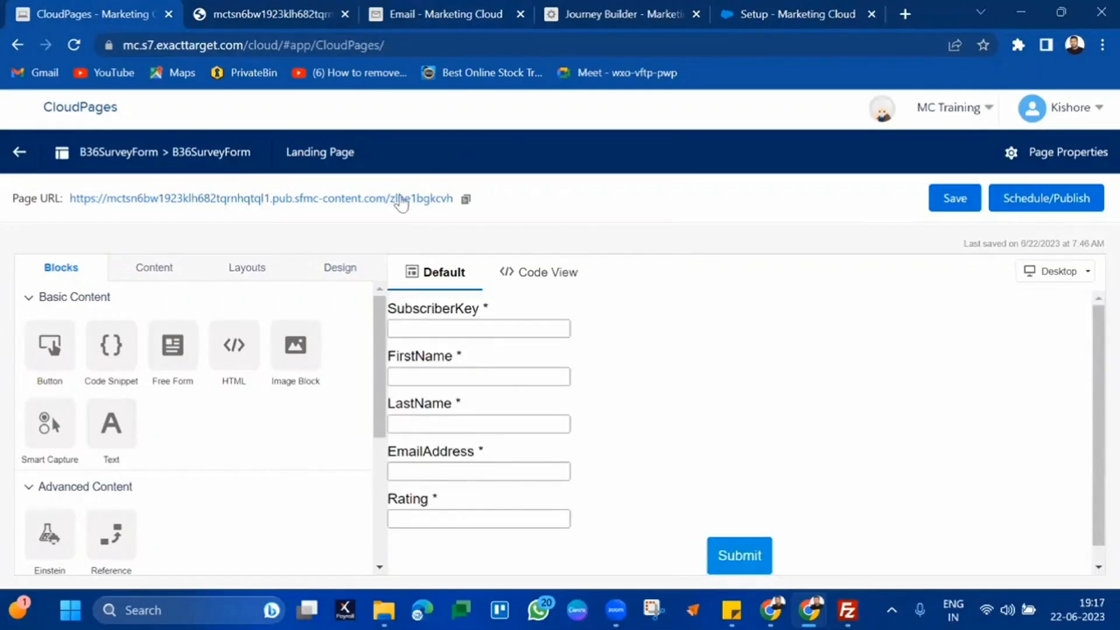
{"action": "left_click", "coordinate": [423, 199]}
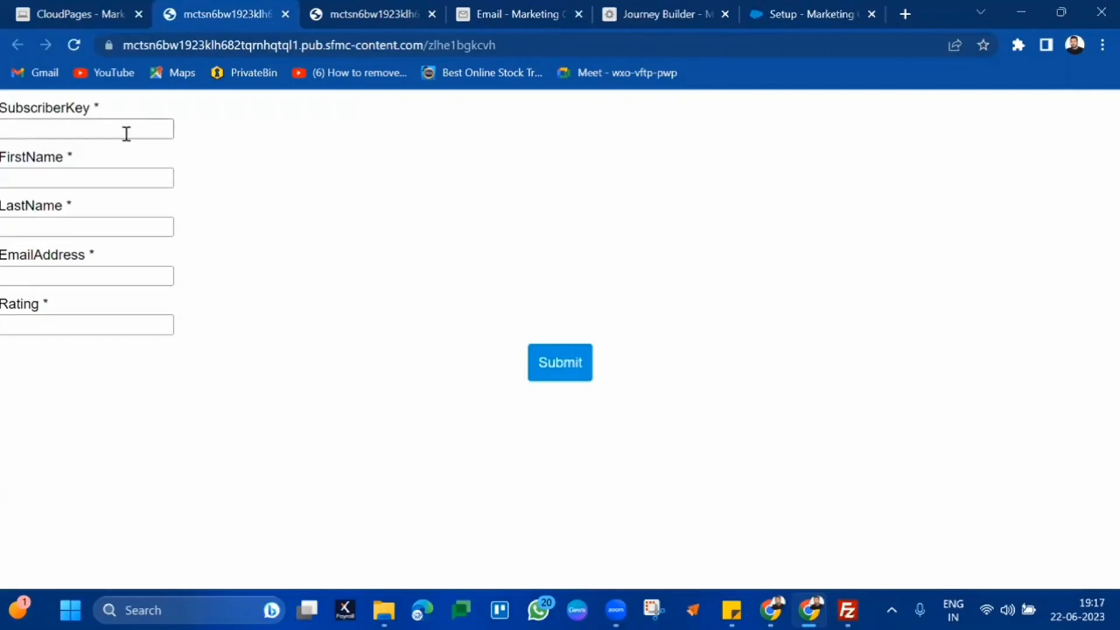
{"action": "left_click", "coordinate": [126, 134]}
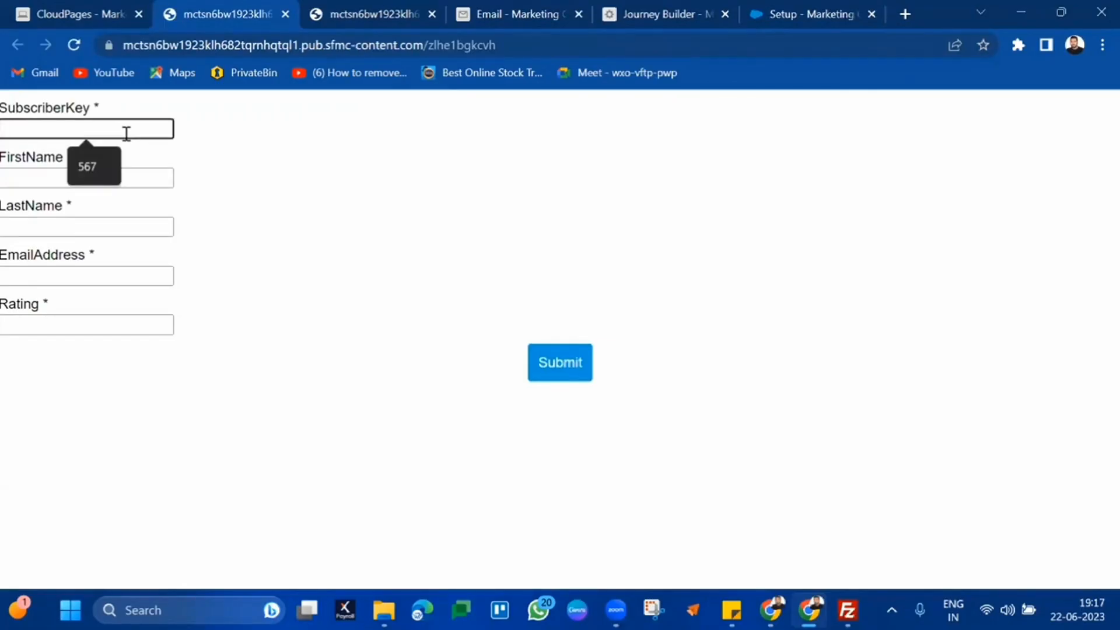
{"action": "left_click", "coordinate": [24, 104]}
{"action": "triple_click", "coordinate": [24, 100]}
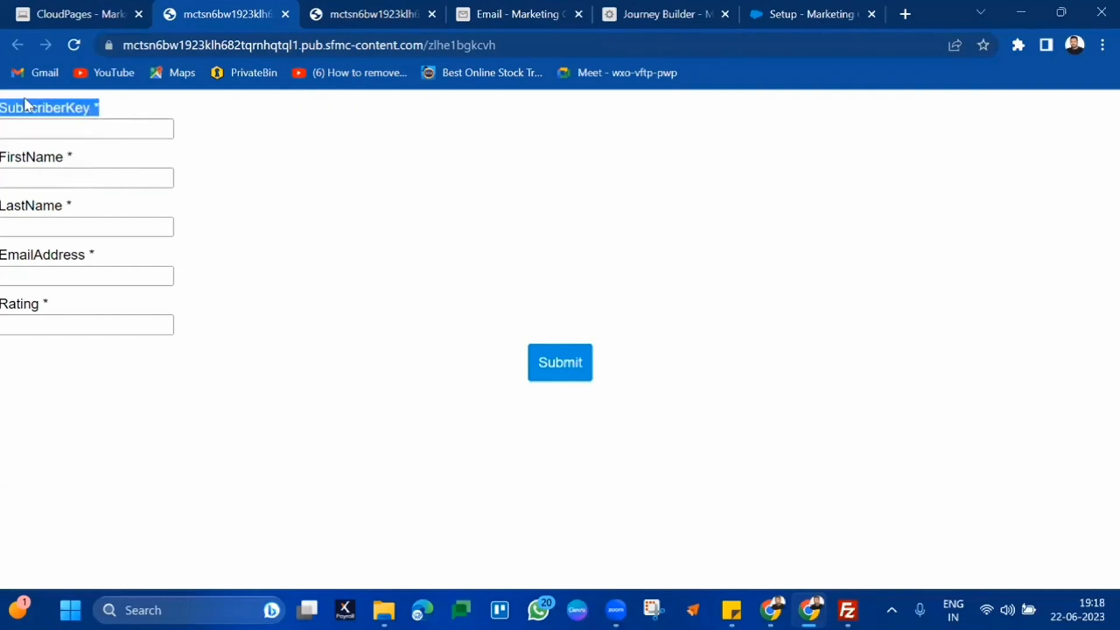
{"action": "triple_click", "coordinate": [20, 158]}
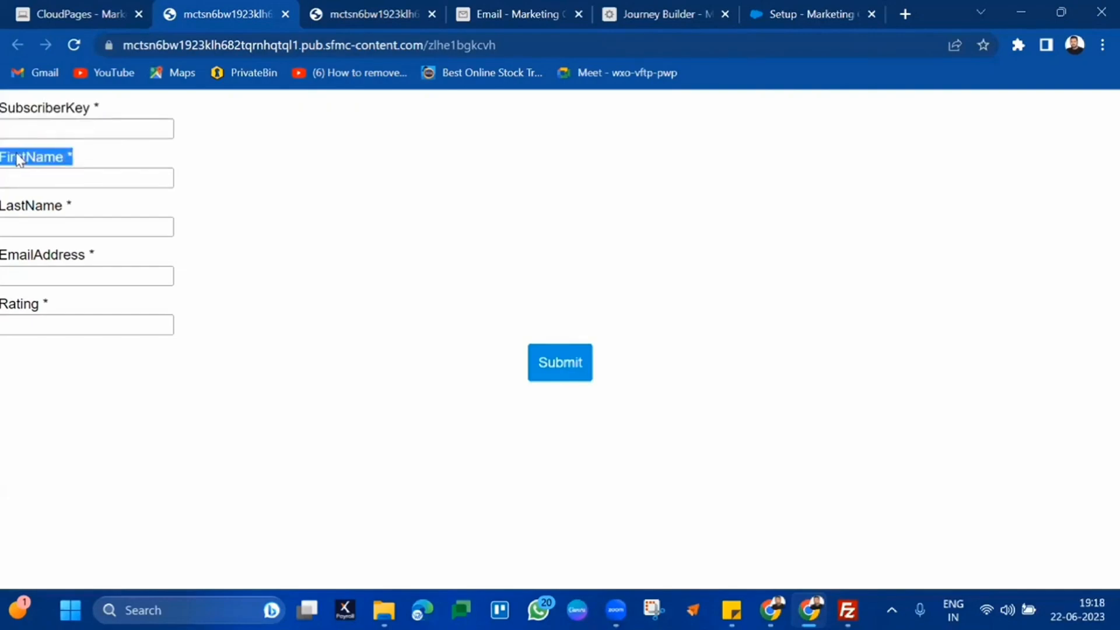
{"action": "triple_click", "coordinate": [18, 209]}
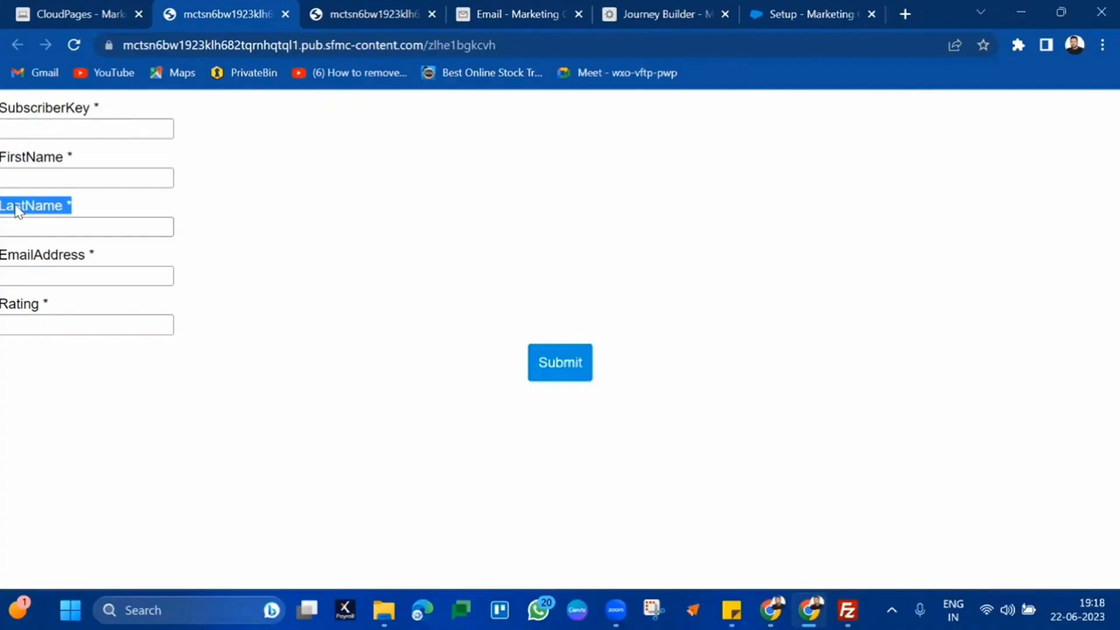
{"action": "double_click", "coordinate": [9, 258]}
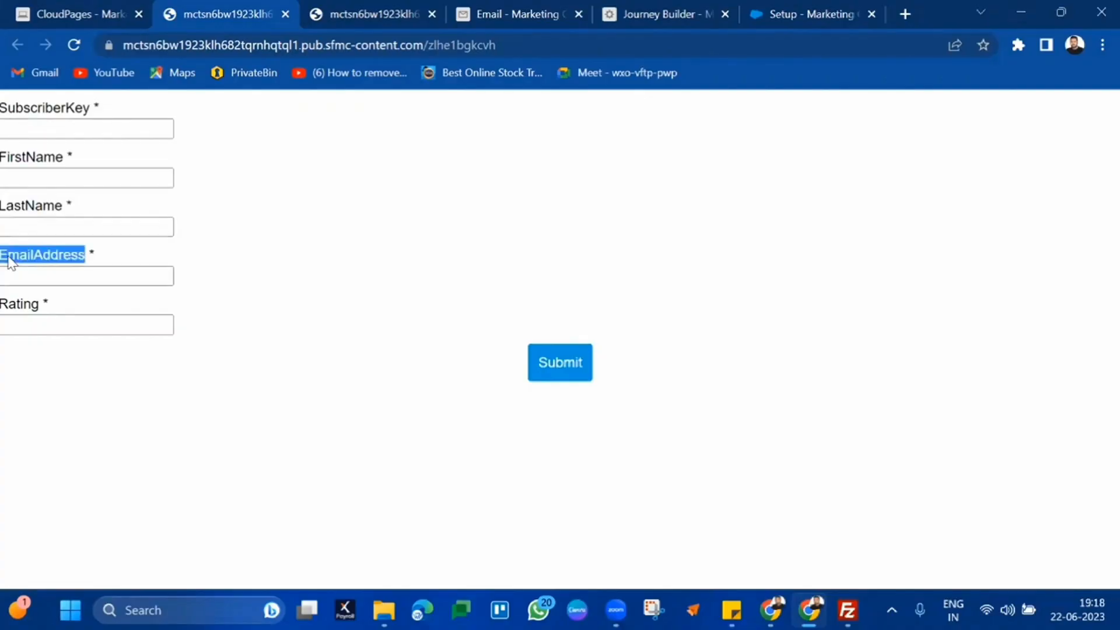
{"action": "left_click", "coordinate": [2, 319]}
{"action": "double_click", "coordinate": [12, 305]}
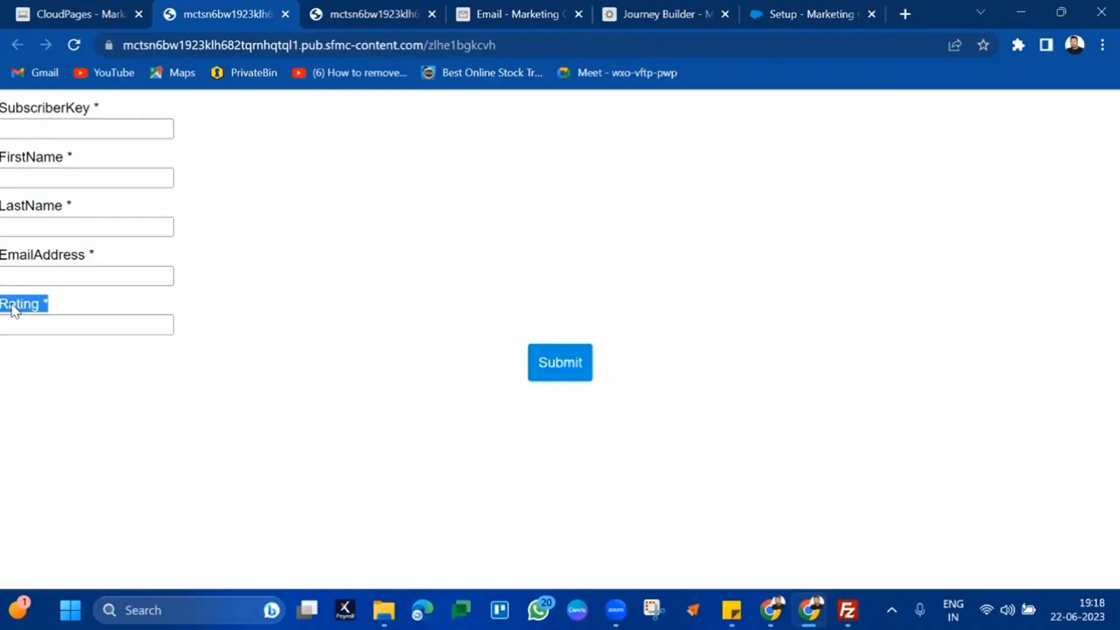
{"action": "left_click_drag", "start_coordinate": [96, 244], "coordinate": [4, 91]}
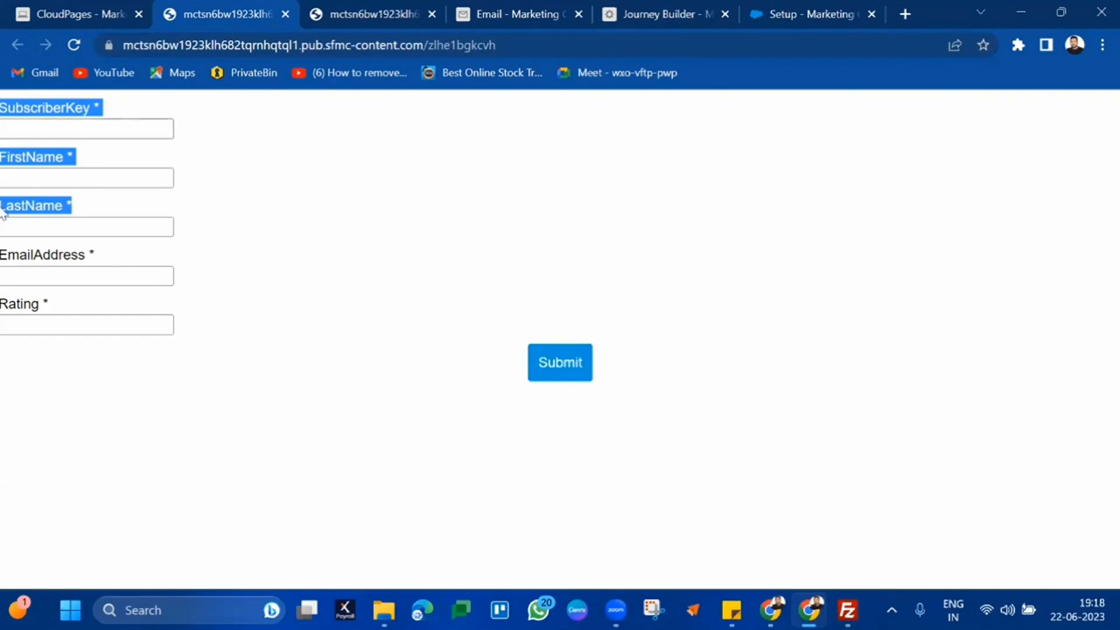
{"action": "double_click", "coordinate": [22, 307]}
{"action": "left_click", "coordinate": [22, 307]}
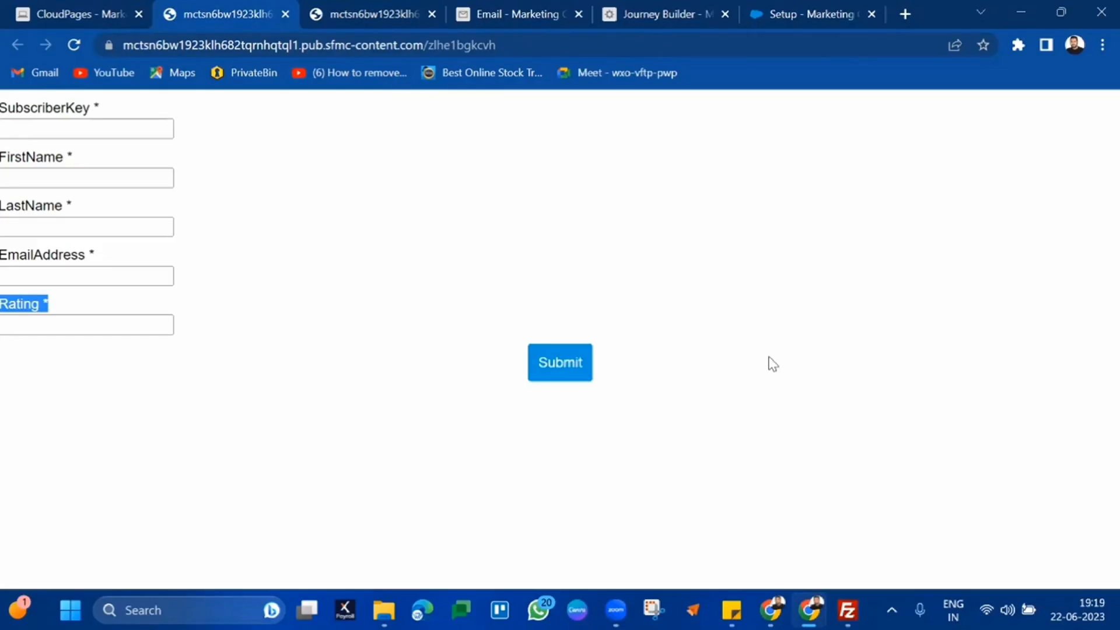
Try the live survey form's FirstName and Rating fields and highlight the SubscriberKey–LastName labels
{"action": "left_click", "coordinate": [106, 178]}
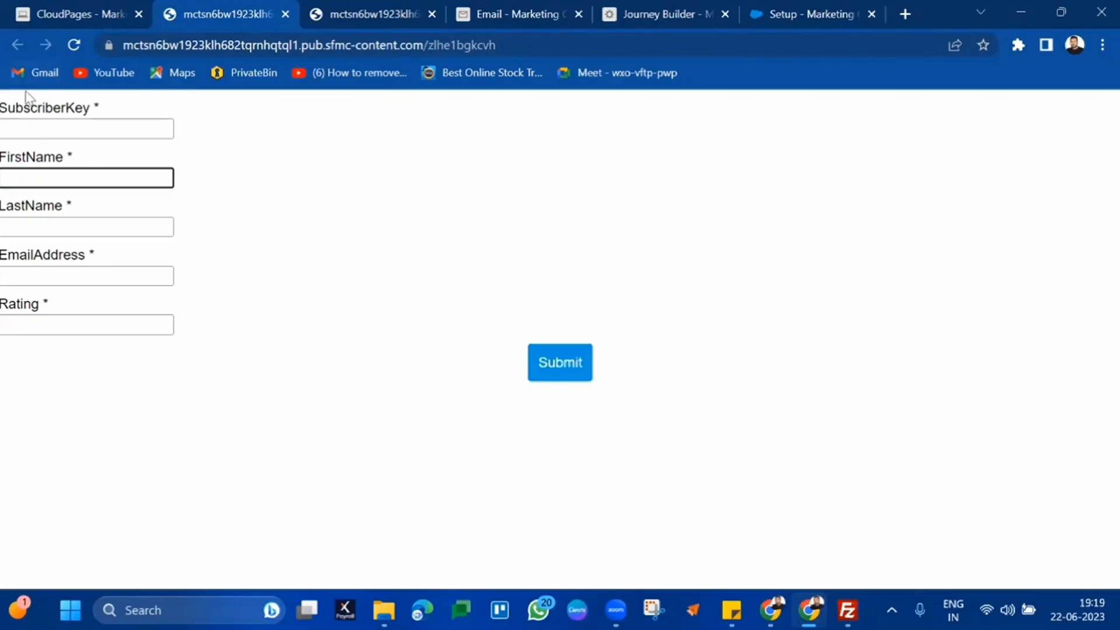
{"action": "left_click_drag", "start_coordinate": [1, 107], "coordinate": [223, 219]}
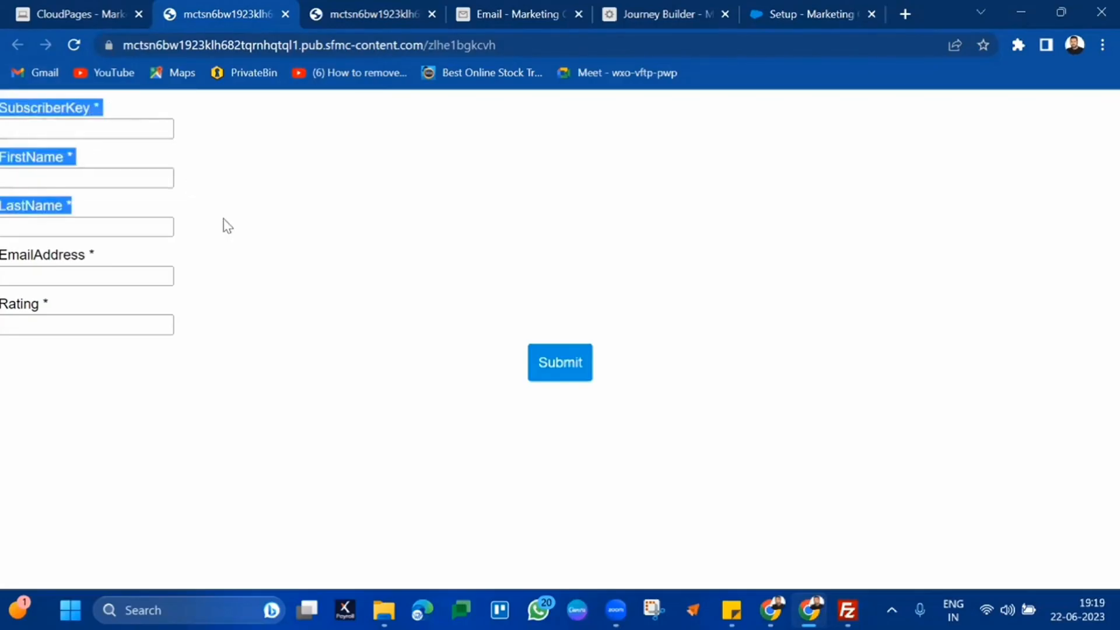
{"action": "left_click", "coordinate": [223, 219]}
{"action": "left_click", "coordinate": [83, 320]}
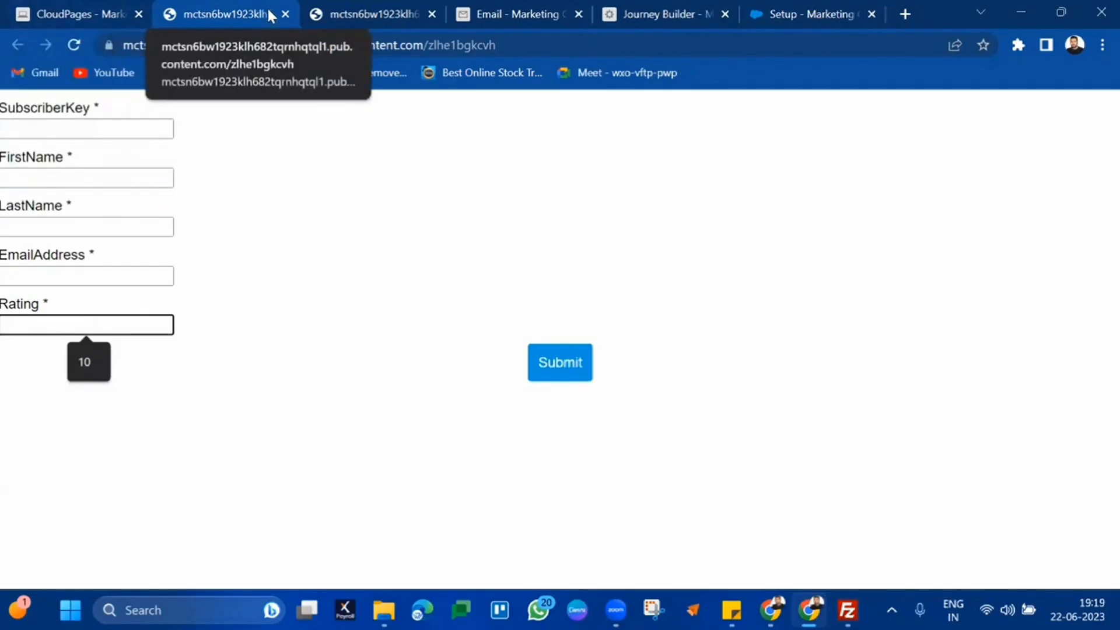
Close the duplicate survey page and move the CloudPages editor tab after the survey page
{"action": "left_click", "coordinate": [286, 13]}
{"action": "left_click_drag", "start_coordinate": [126, 2], "coordinate": [230, 2]}
{"action": "mouse_move", "coordinate": [650, 382]}
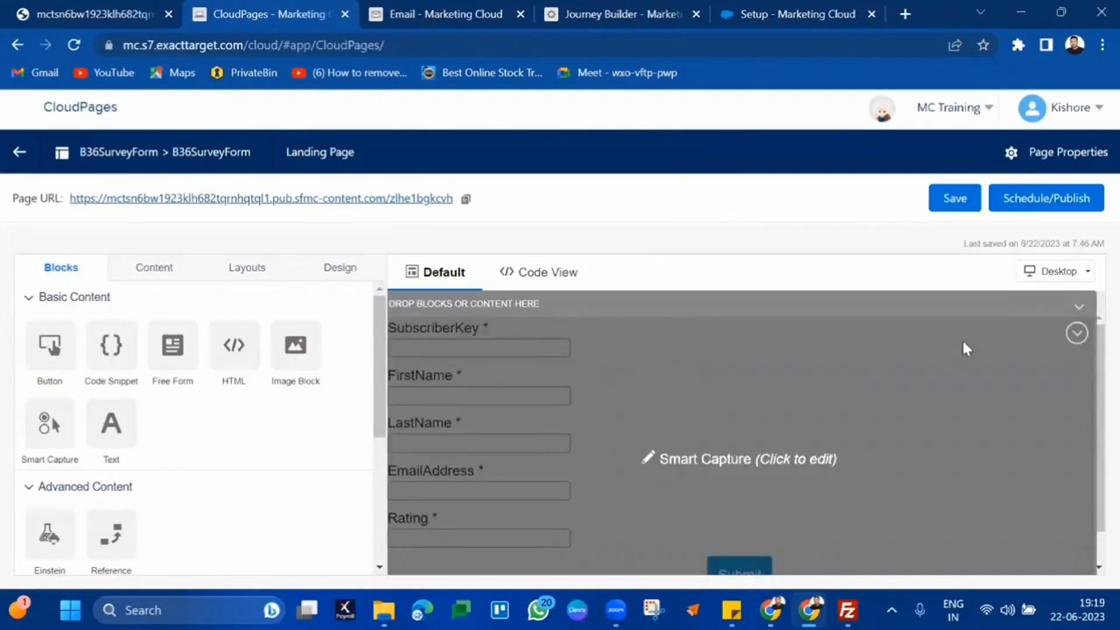
Delete the Smart Capture survey form block from B36SurveyForm
{"action": "left_click", "coordinate": [1076, 336]}
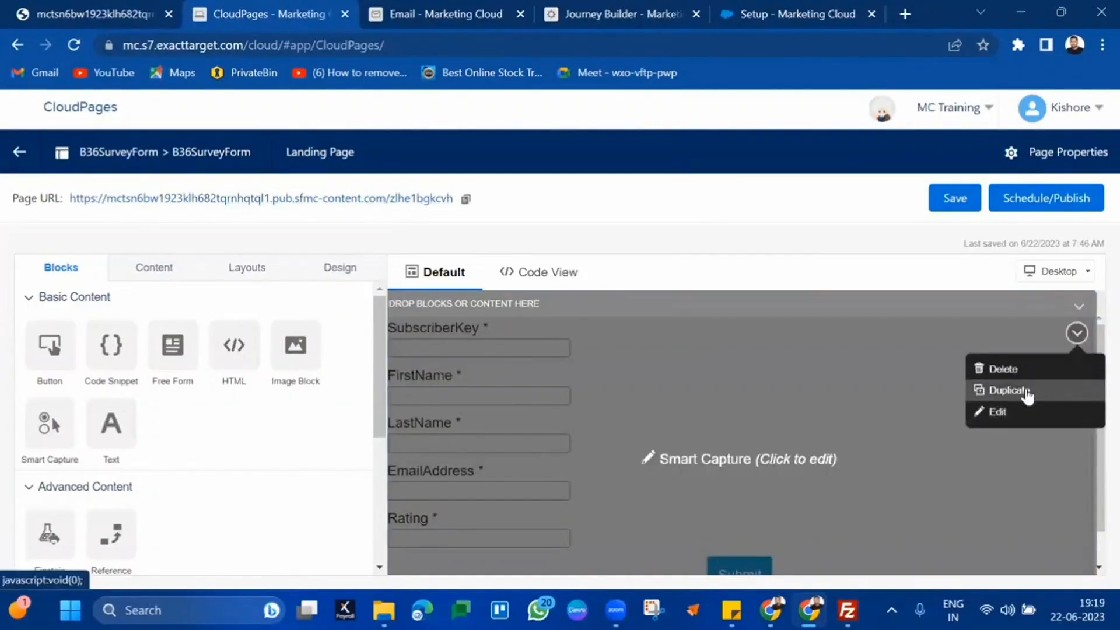
{"action": "left_click", "coordinate": [1028, 369]}
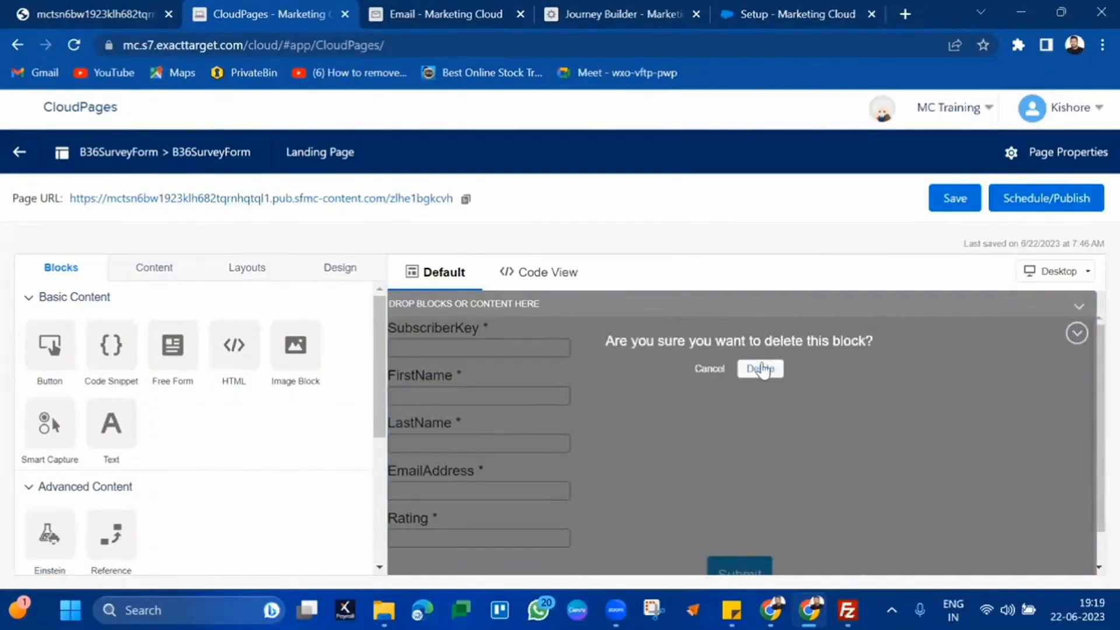
{"action": "left_click", "coordinate": [762, 369]}
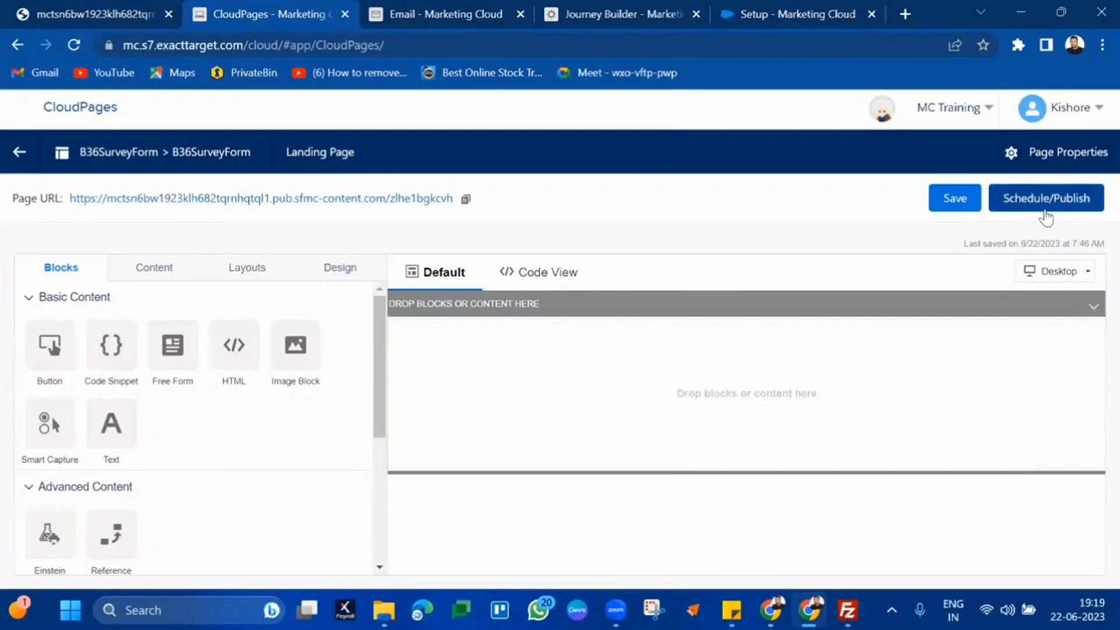
Republish B36SurveyForm immediately and return to the B36Survey data extension records
{"action": "left_click", "coordinate": [1045, 213]}
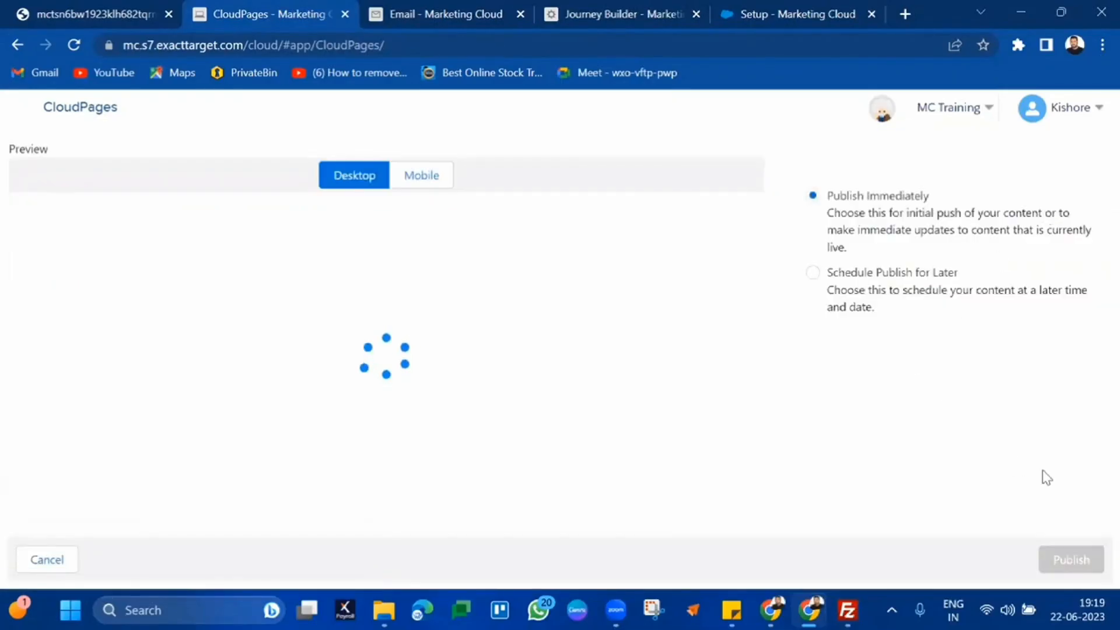
{"action": "left_click", "coordinate": [1072, 559]}
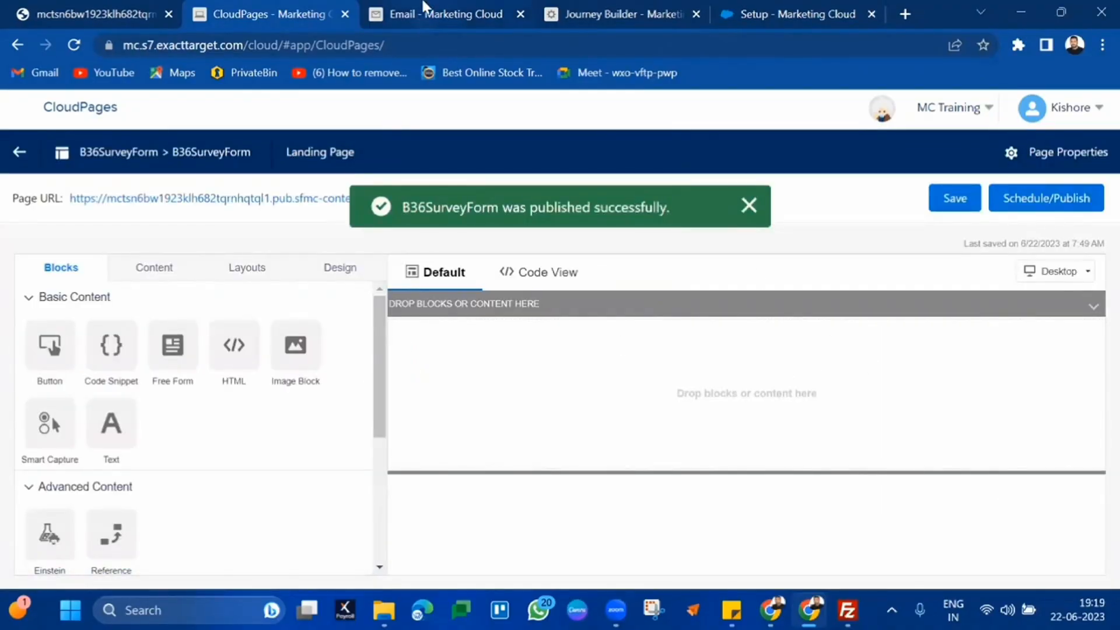
{"action": "left_click", "coordinate": [425, 8]}
{"action": "left_click", "coordinate": [305, 107]}
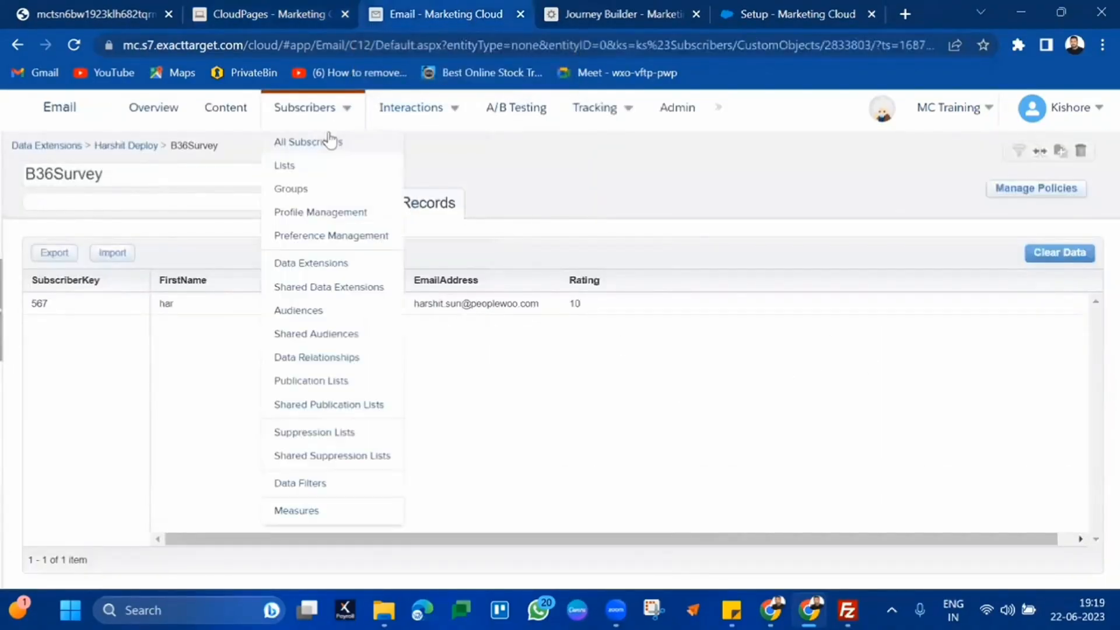
Go to Content in Email Studio and reload to bring up Content Builder
{"action": "left_click", "coordinate": [236, 119]}
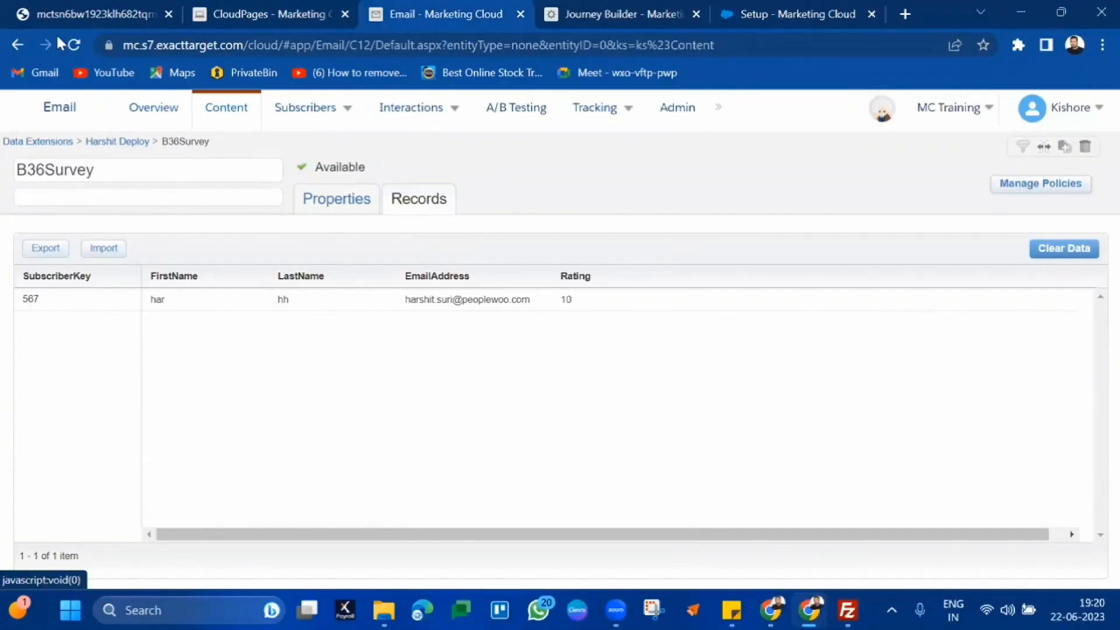
{"action": "left_click", "coordinate": [72, 44]}
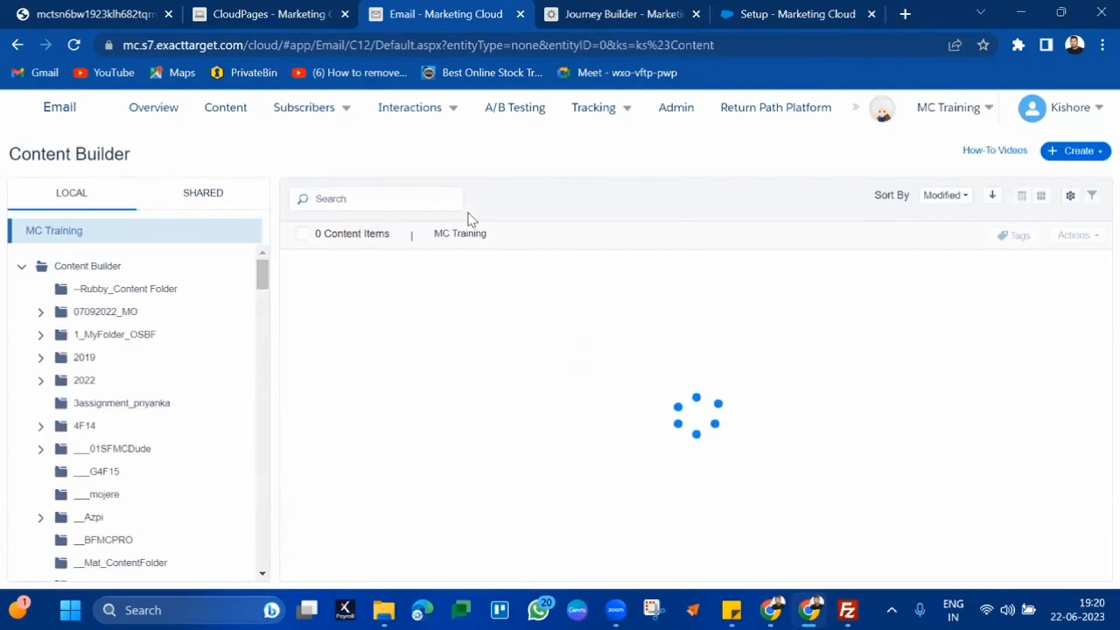
Start a new email from the Blank Page template and begin naming it B36SurveyEmail
{"action": "left_click", "coordinate": [1067, 162]}
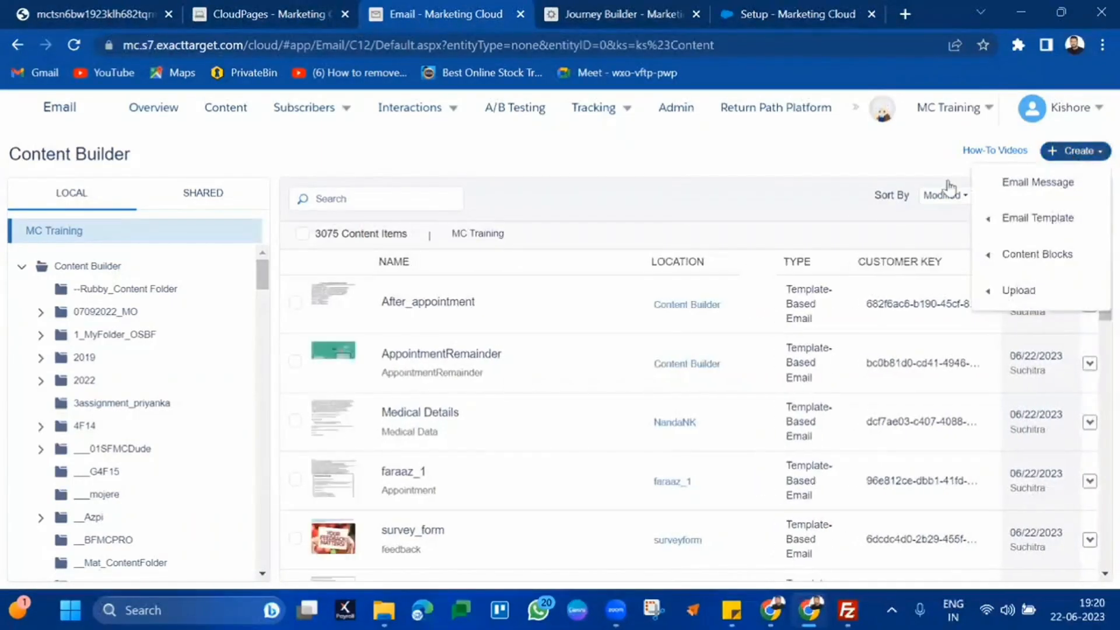
{"action": "left_click", "coordinate": [1017, 193]}
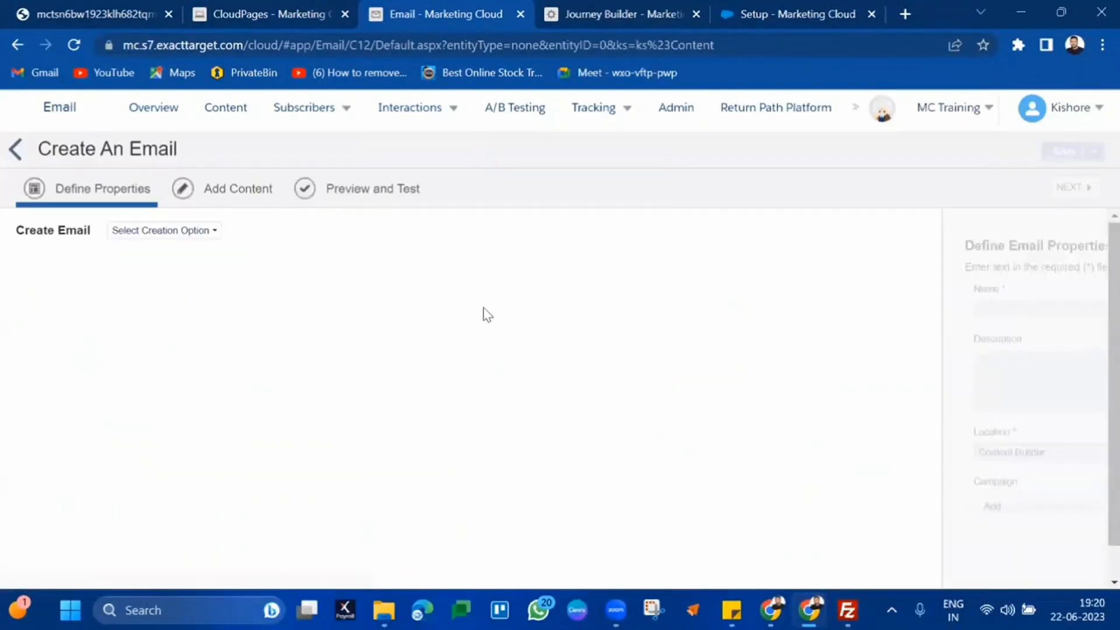
{"action": "left_click", "coordinate": [150, 232]}
{"action": "left_click", "coordinate": [140, 273]}
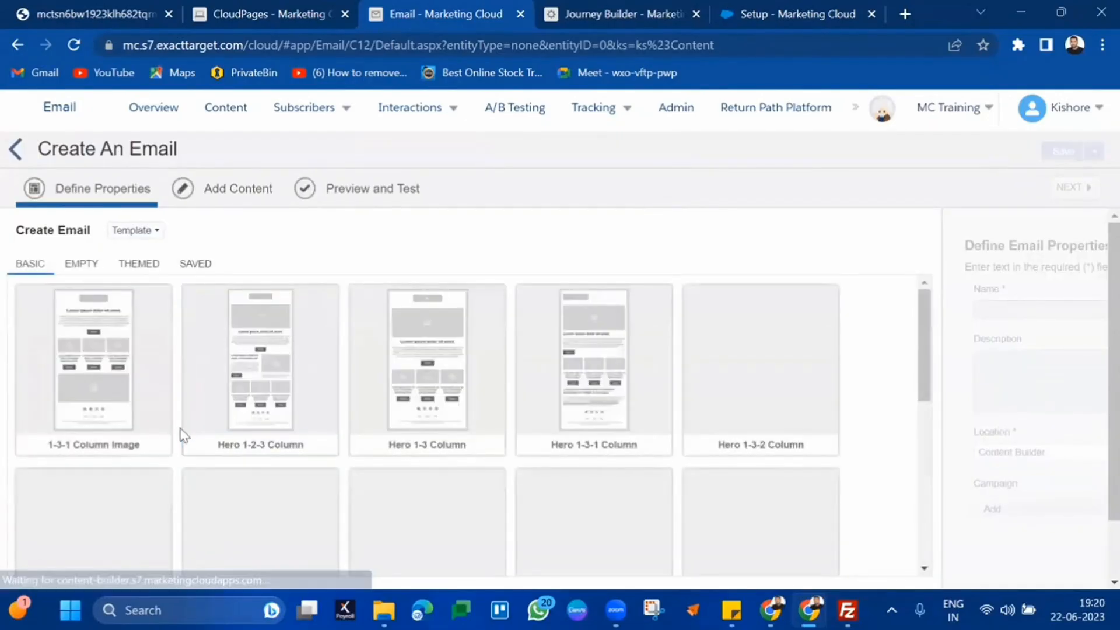
{"action": "scroll", "coordinate": [175, 409], "scroll_direction": "down", "scroll_amount": 3}
{"action": "left_click", "coordinate": [82, 263]}
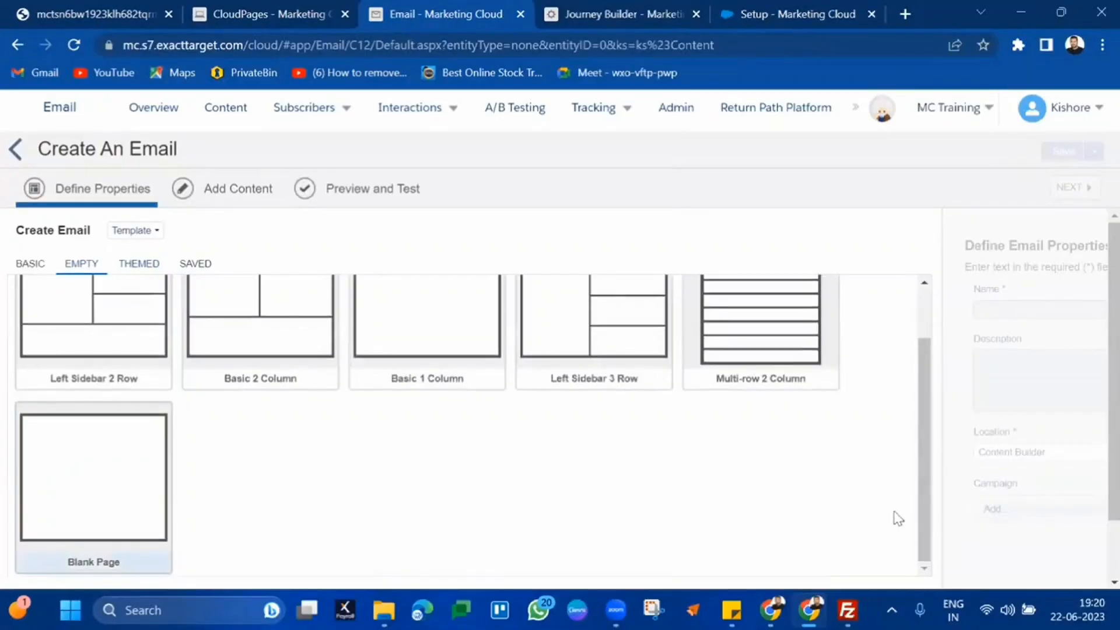
{"action": "scroll", "coordinate": [897, 519], "scroll_direction": "down", "scroll_amount": 1}
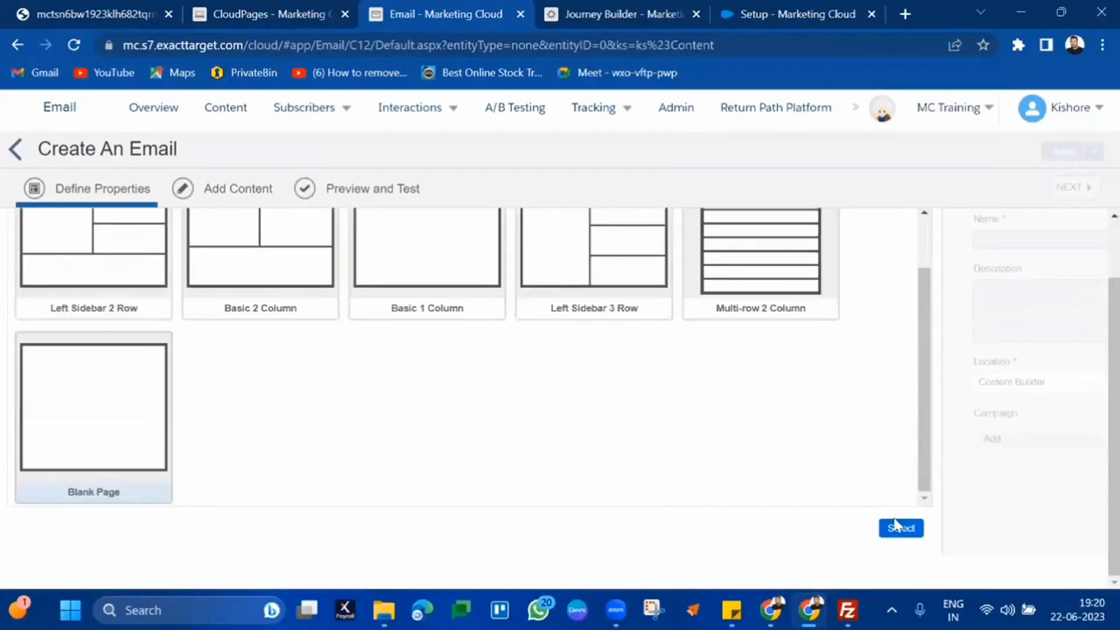
{"action": "left_click", "coordinate": [899, 527]}
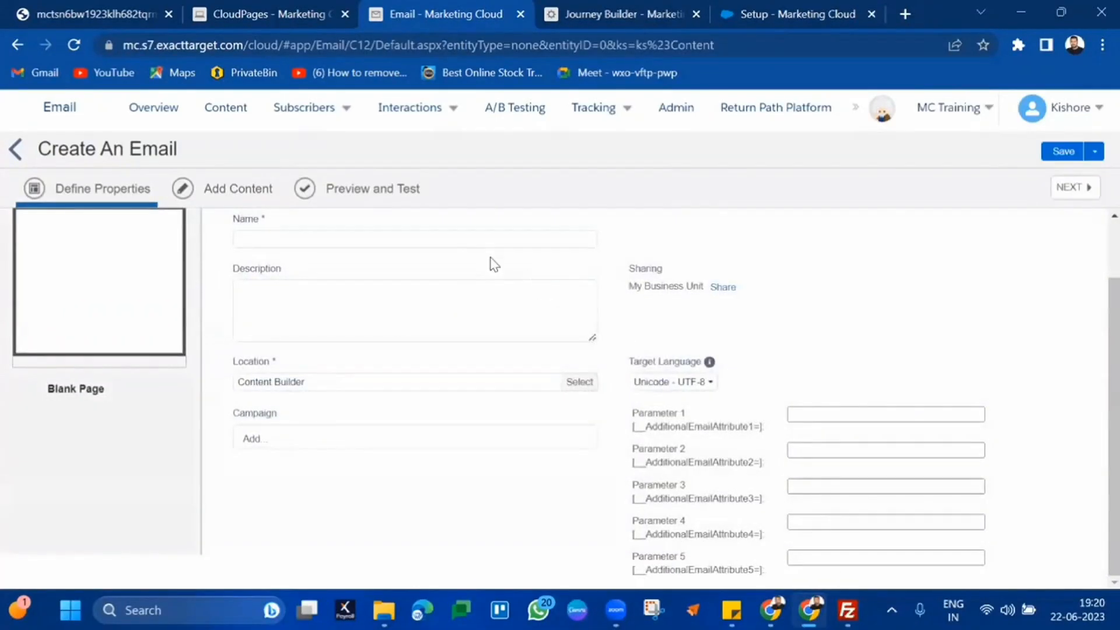
{"action": "left_click", "coordinate": [475, 241]}
{"action": "type", "text": "S"}
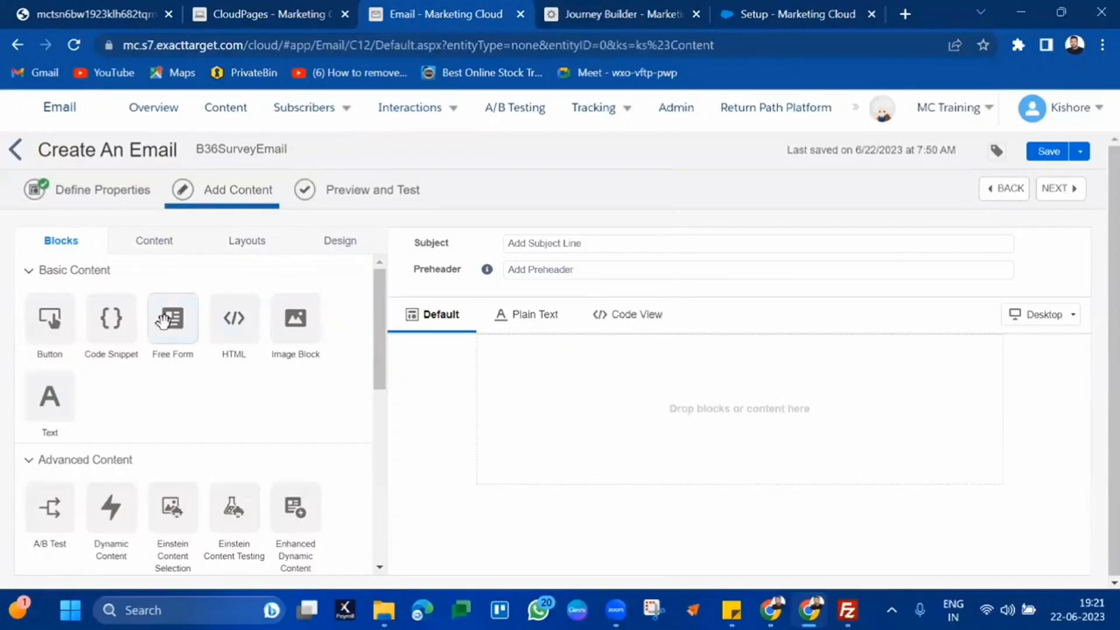
Add a Text block: 'Hi %%FirstName%% %%LastName%%, Thank you for making a purchase with us. Please rate your experience'
{"action": "mouse_move", "coordinate": [115, 324]}
{"action": "left_mouse_down"}
{"action": "mouse_move", "coordinate": [522, 402]}
{"action": "mouse_move", "coordinate": [116, 336]}
{"action": "left_mouse_up"}
{"action": "left_click_drag", "start_coordinate": [49, 397], "coordinate": [648, 413]}
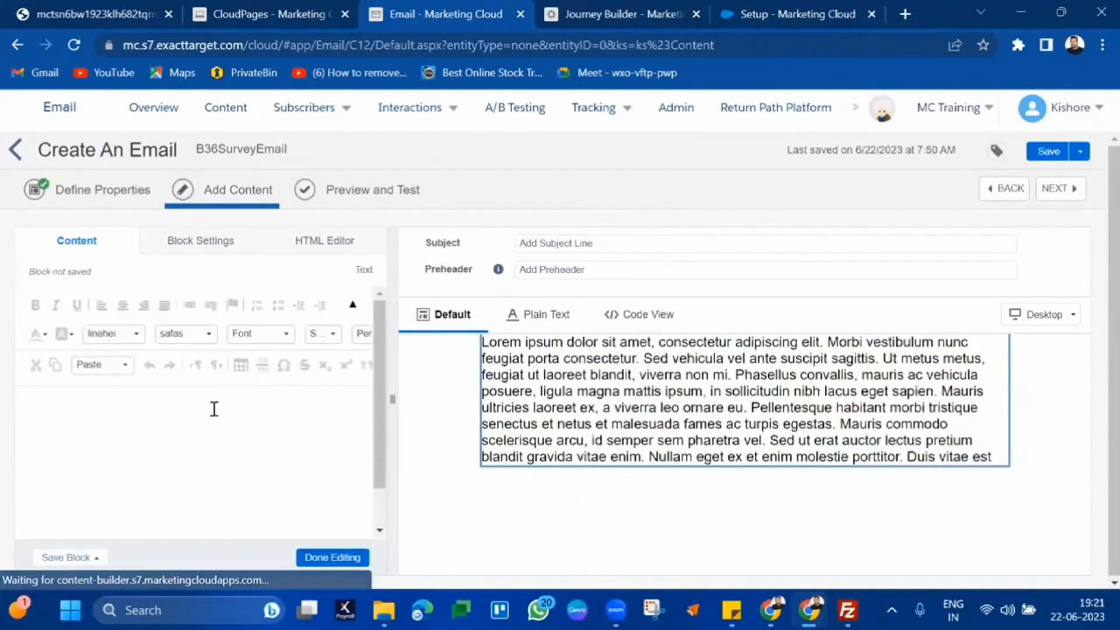
{"action": "type", "text": "G"}
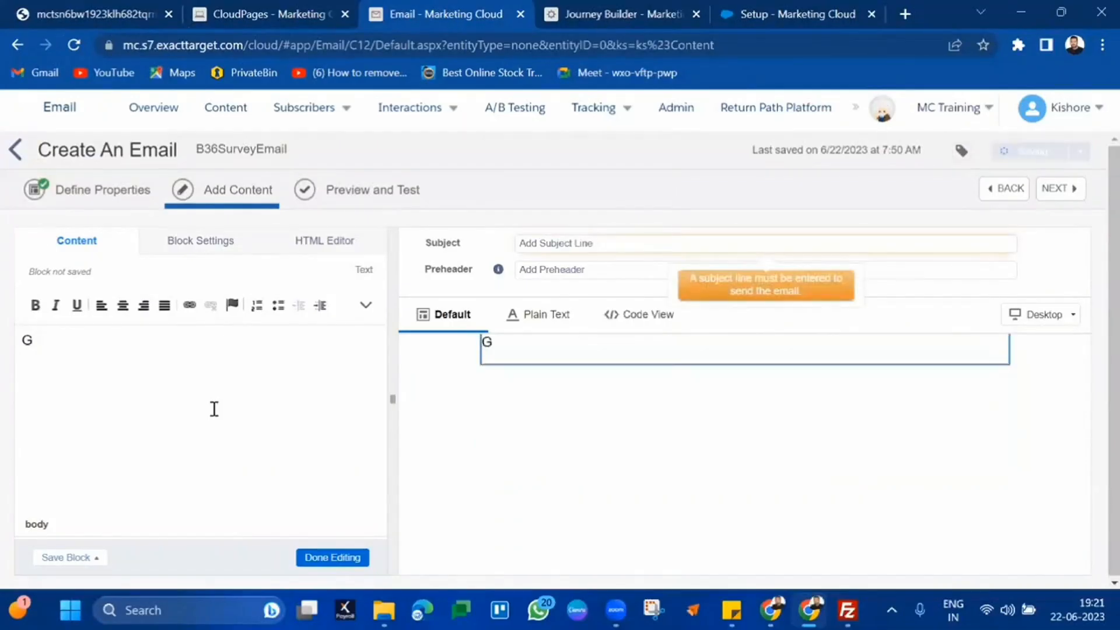
{"action": "type", "text": "i "}
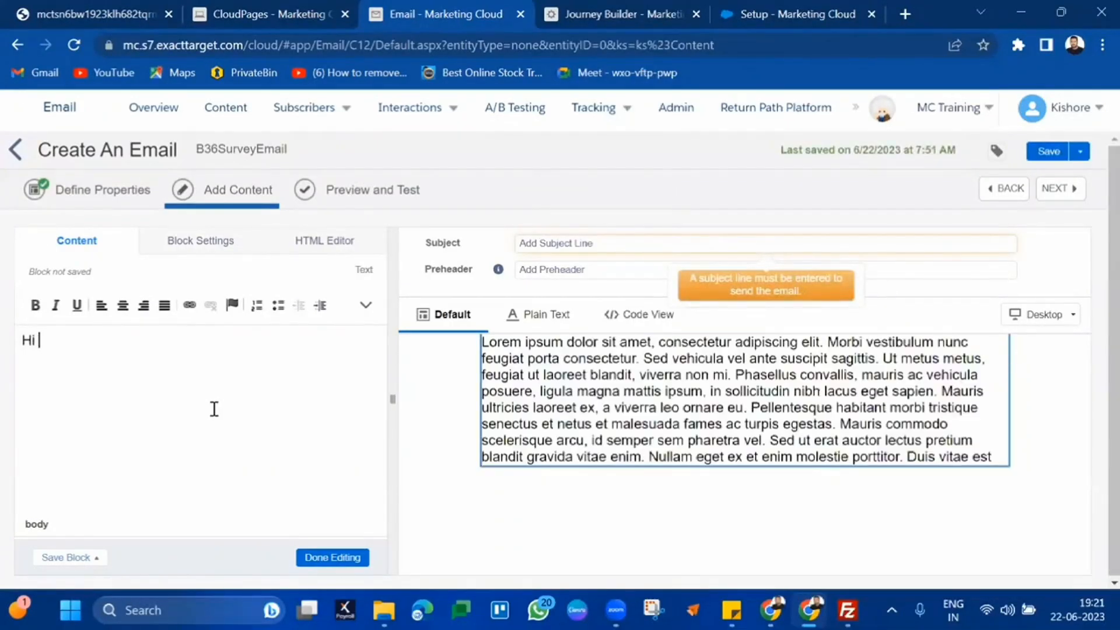
{"action": "type", "text": "%5FirstName%% "}
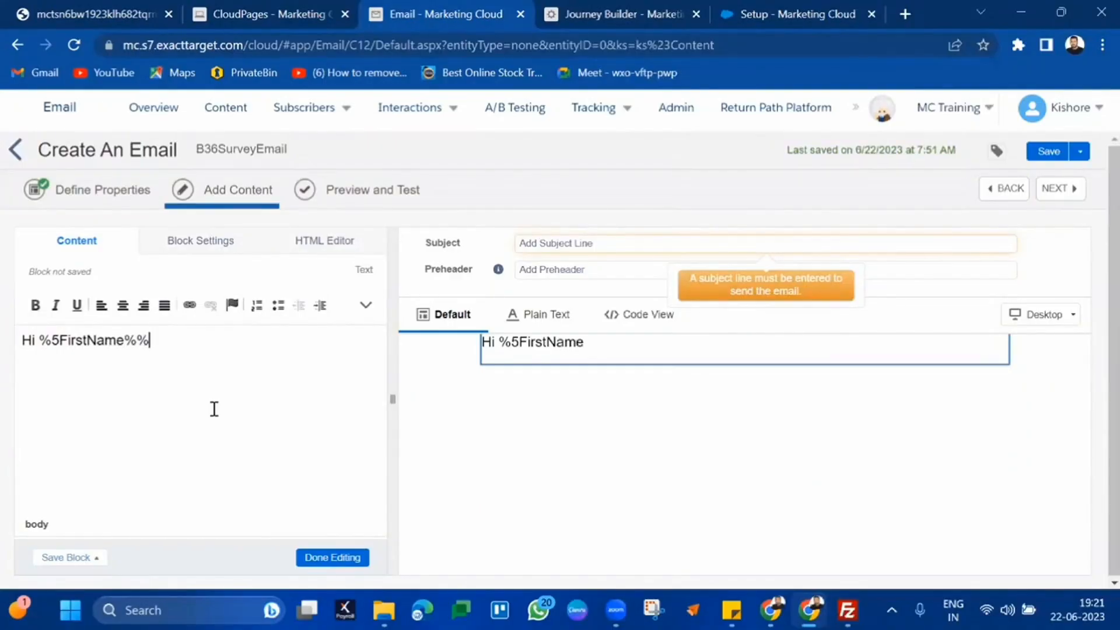
{"action": "type", "text": "%%LastNa"}
{"action": "type", "text": "me%%"}
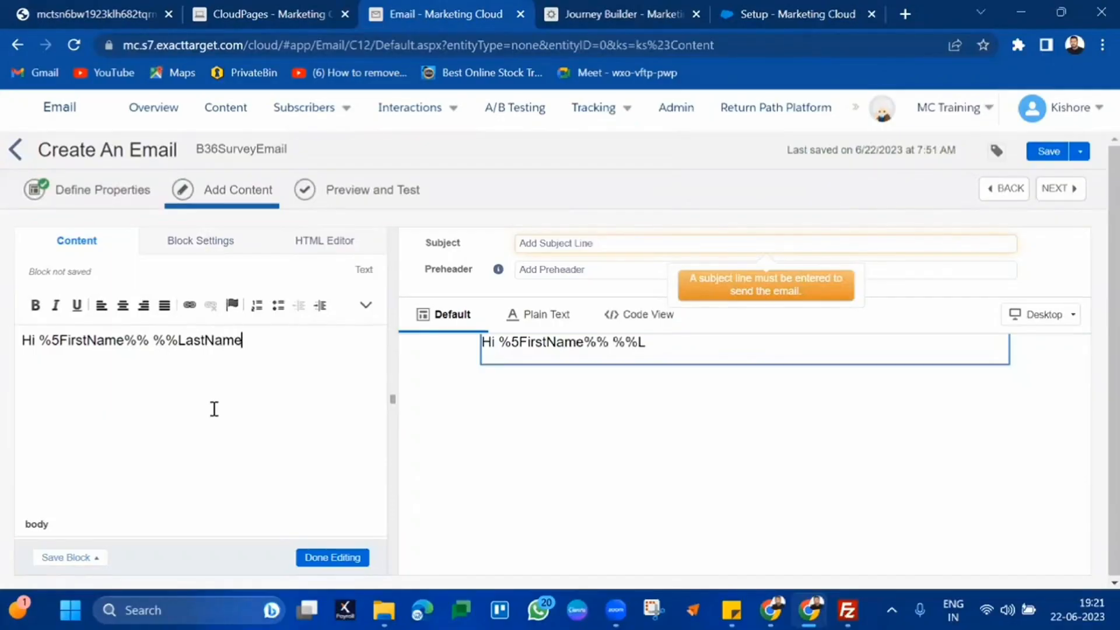
{"action": "type", "text": ", Thank you for ma"}
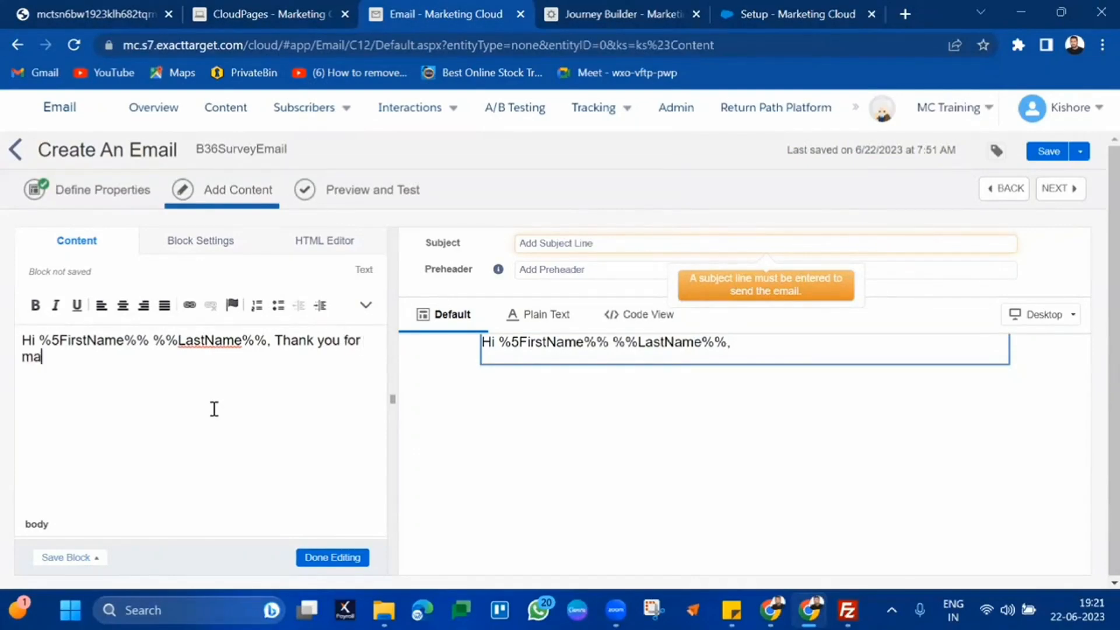
{"action": "type", "text": "king a purch"}
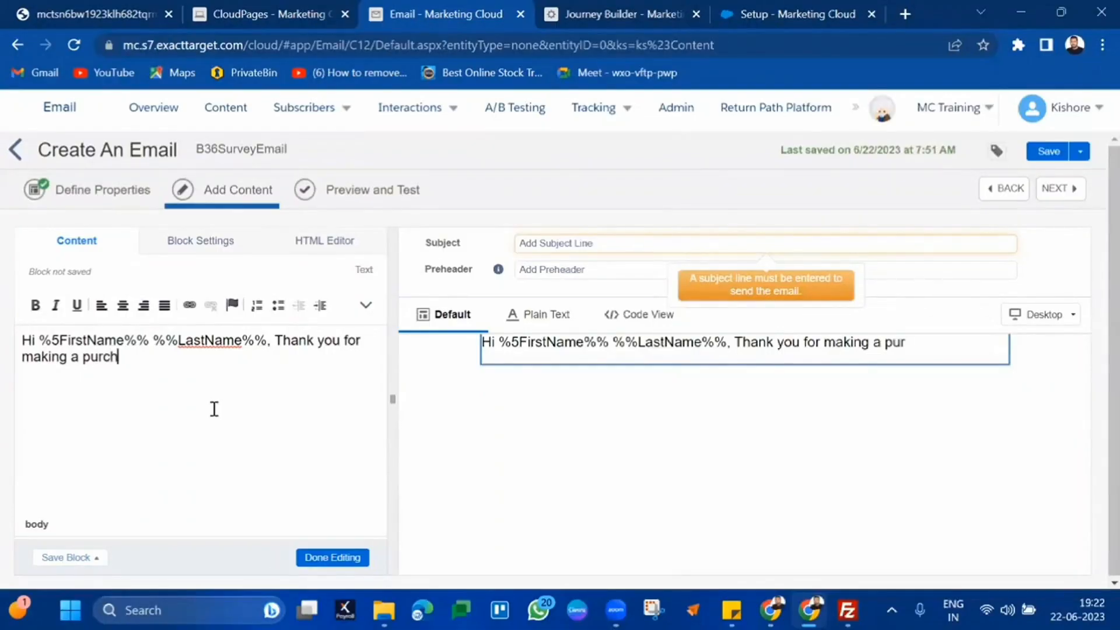
{"action": "type", "text": "ase with us. Please rate your experience"}
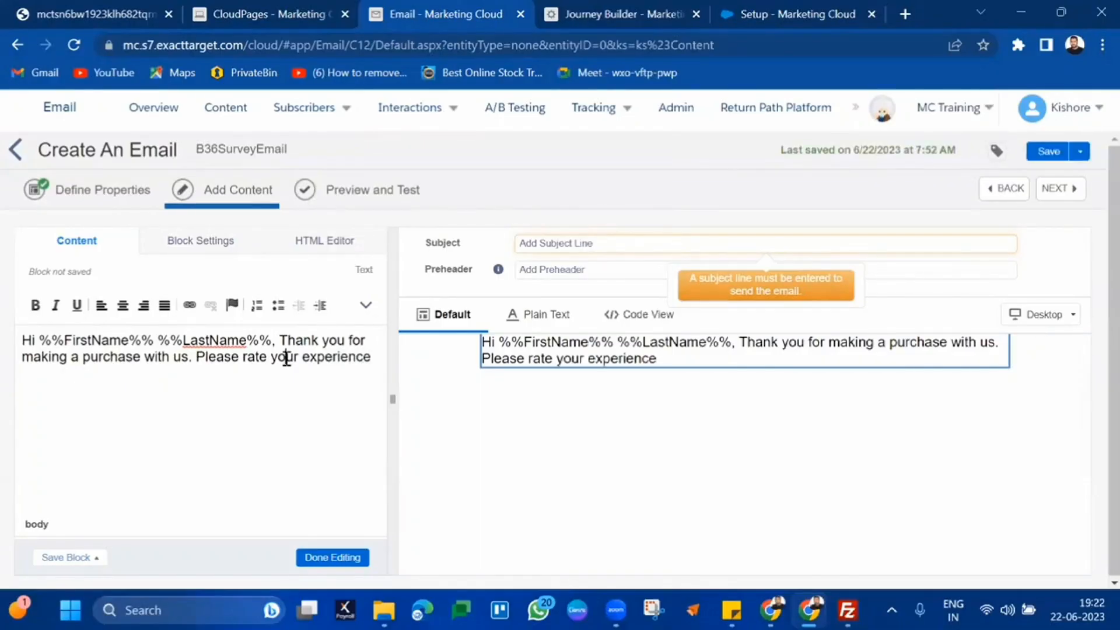
{"action": "key", "text": "ctrl+1"}
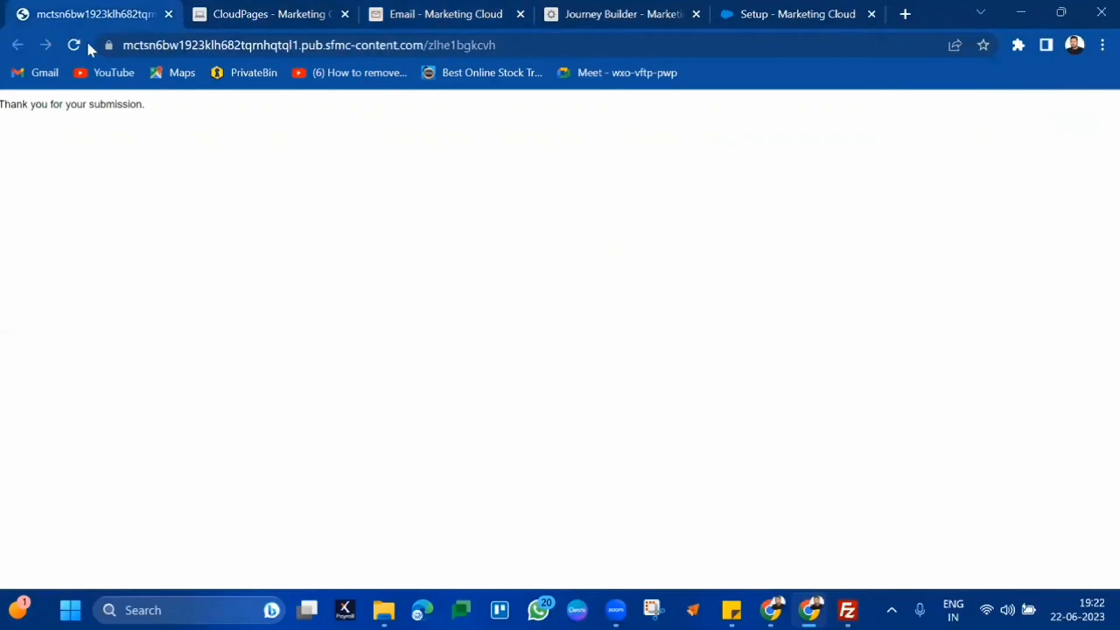
Reload the survey submission confirmation page
{"action": "left_click", "coordinate": [257, 17]}
{"action": "left_click", "coordinate": [105, 7]}
{"action": "left_click", "coordinate": [485, 50]}
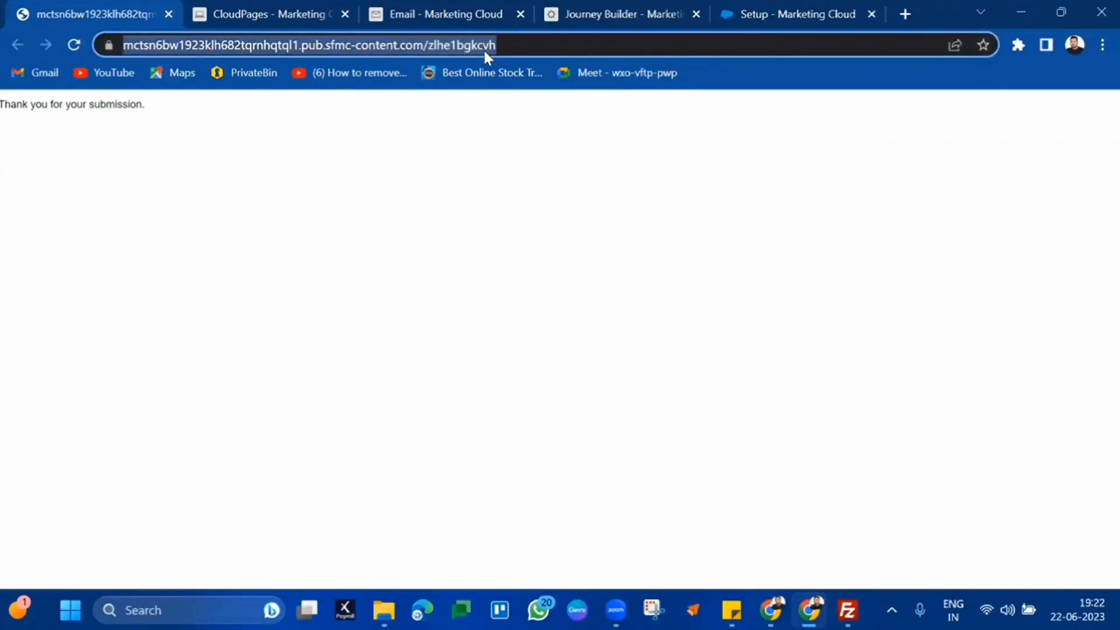
{"action": "left_click", "coordinate": [72, 45]}
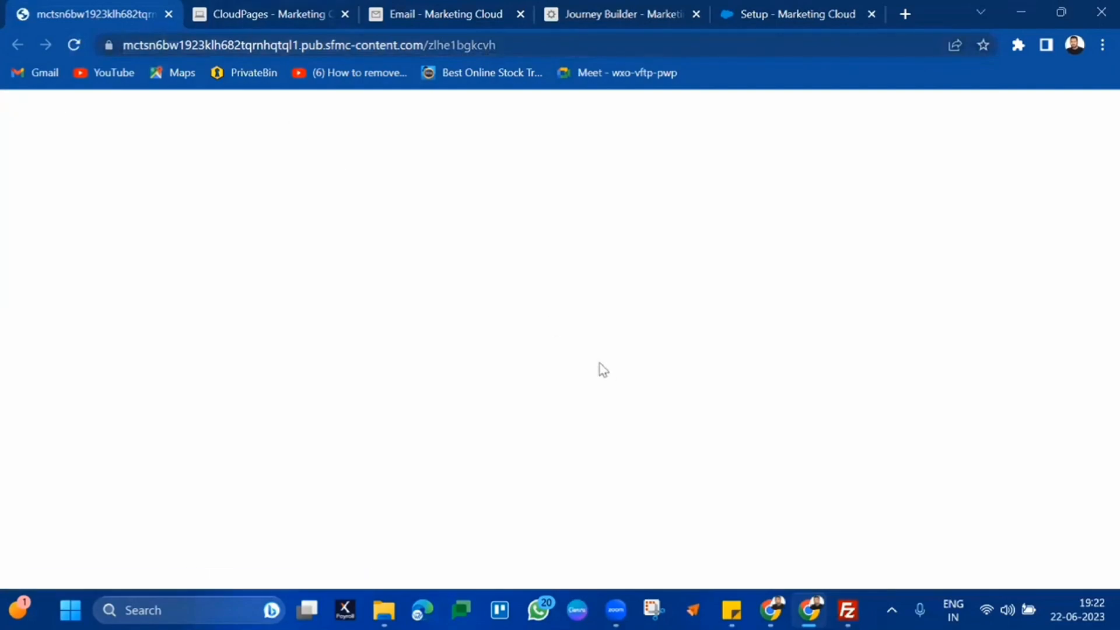
Return to the B36SurveyEmail editor and select the whole greeting paragraph
{"action": "left_click", "coordinate": [281, 9]}
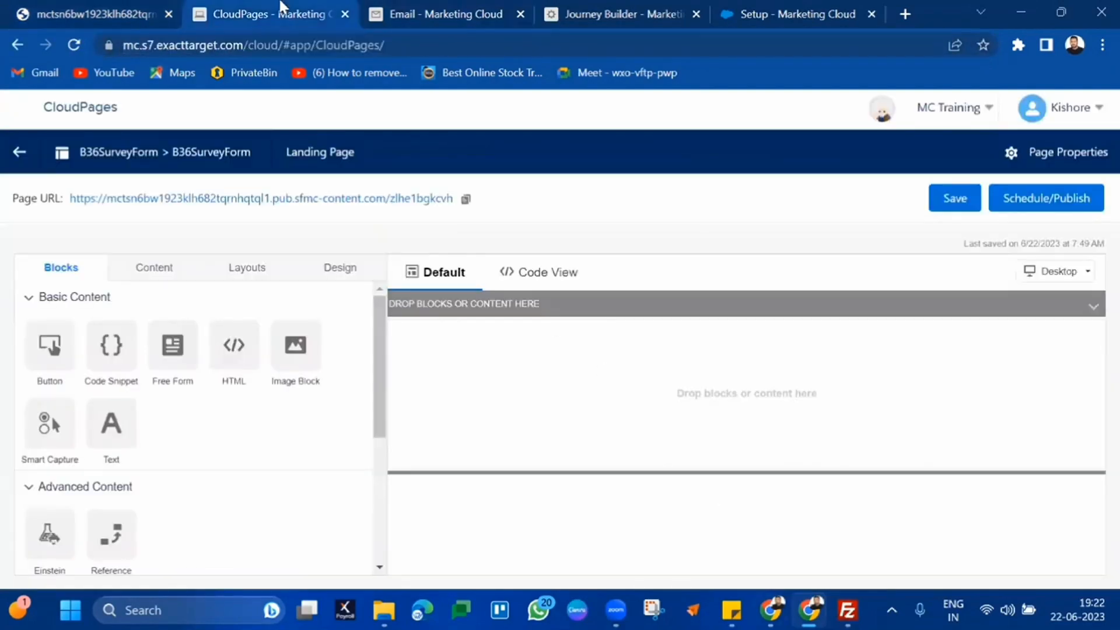
{"action": "left_click", "coordinate": [431, 12]}
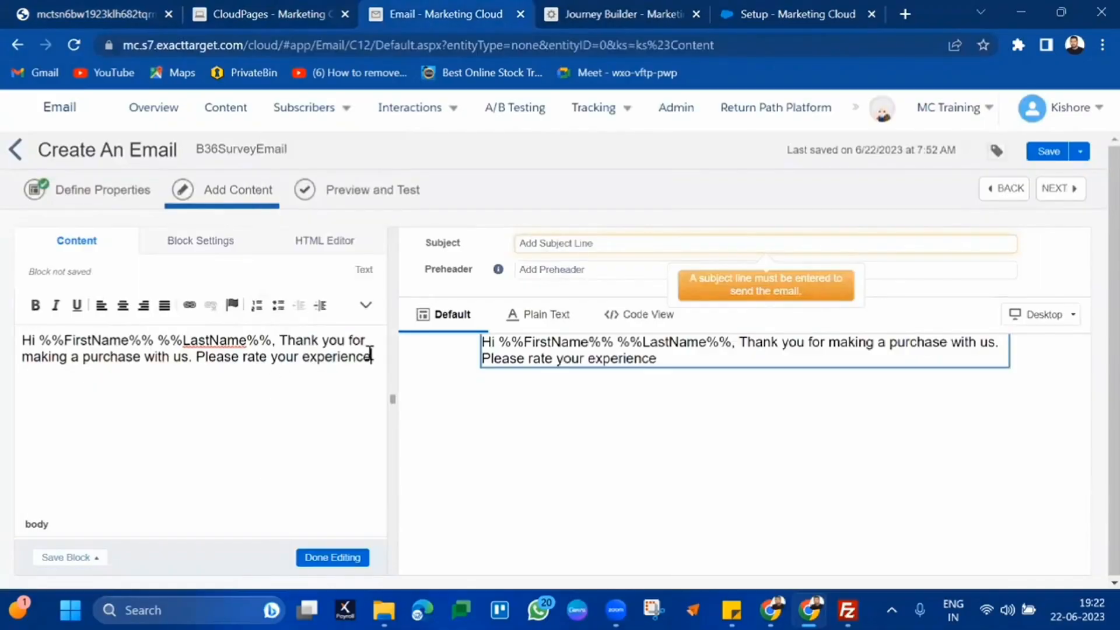
{"action": "key", "text": "ctrl+1"}
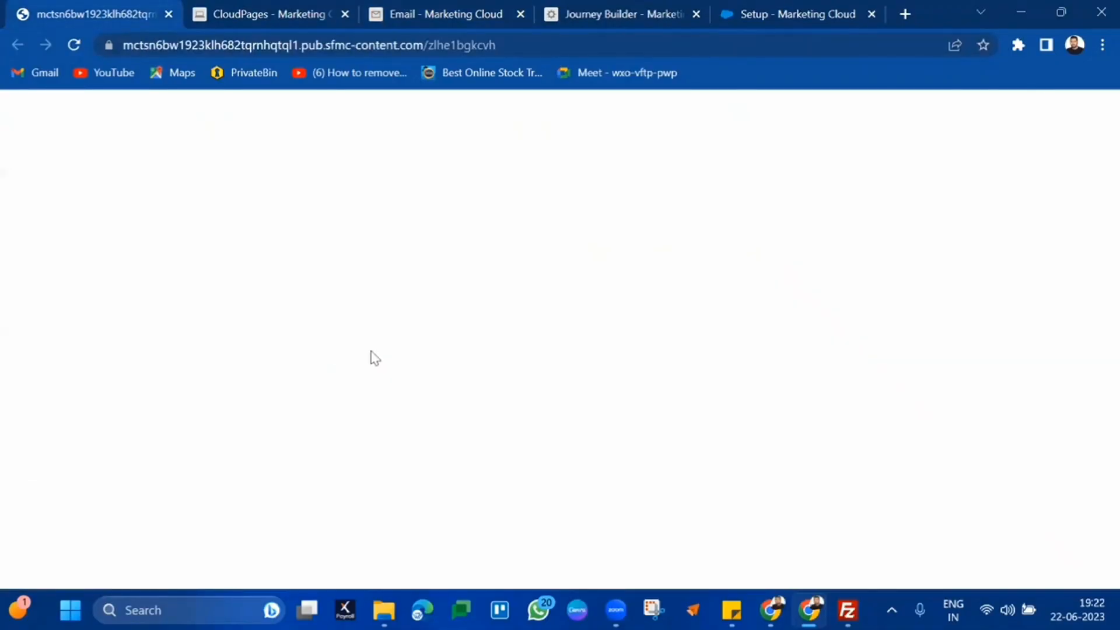
{"action": "left_click", "coordinate": [470, 13]}
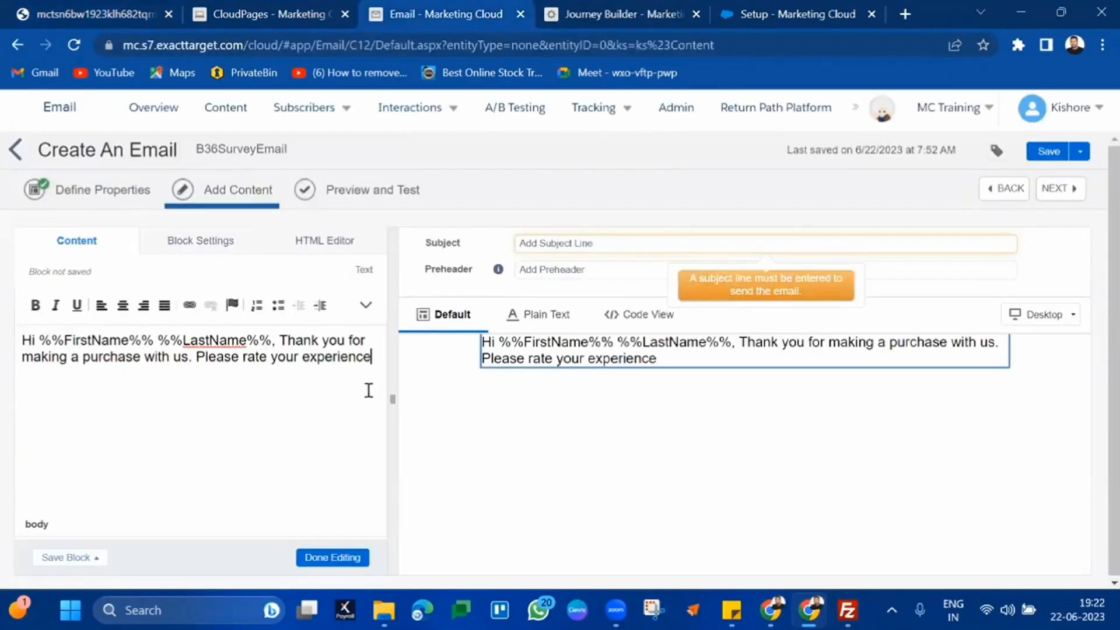
{"action": "triple_click", "coordinate": [338, 350]}
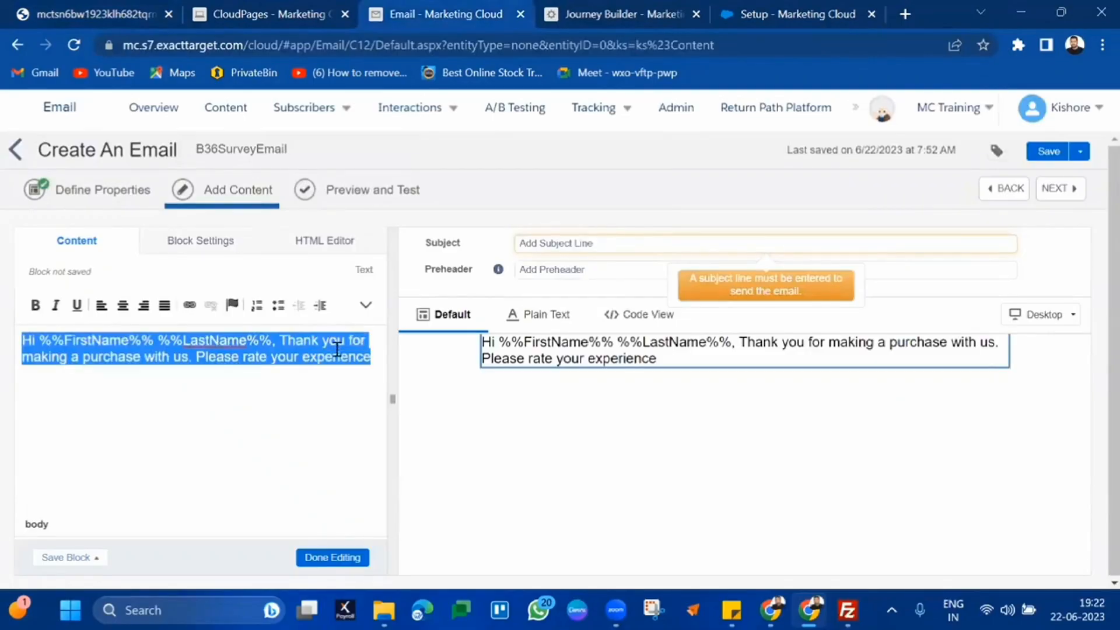
Style the greeting as Primary Title (H1) in orange and finish editing the text block
{"action": "left_click", "coordinate": [365, 306]}
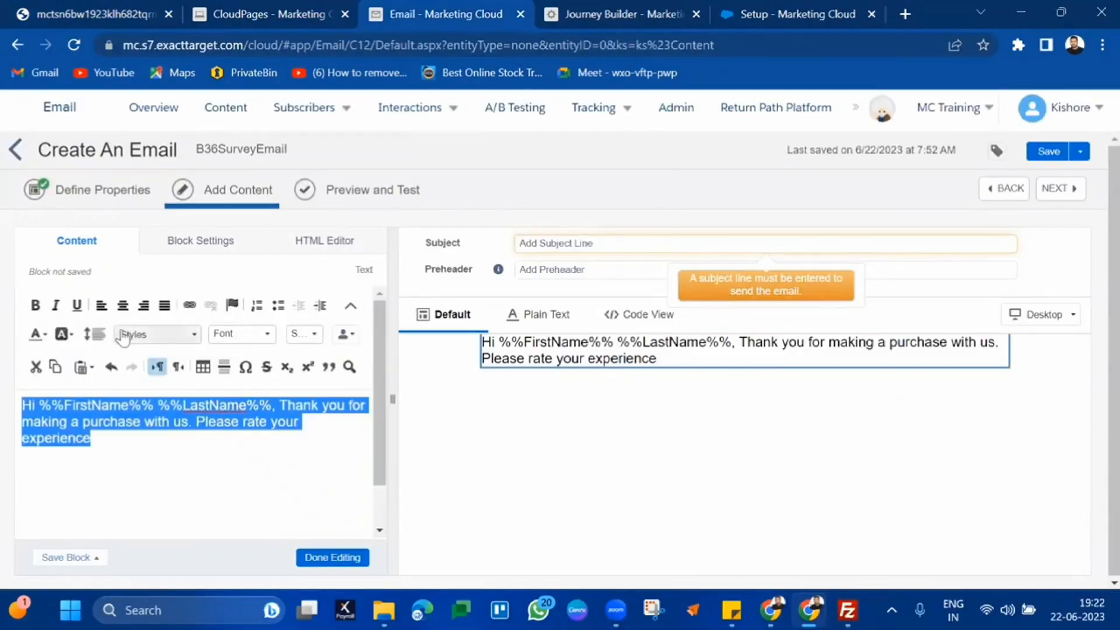
{"action": "left_click", "coordinate": [196, 337]}
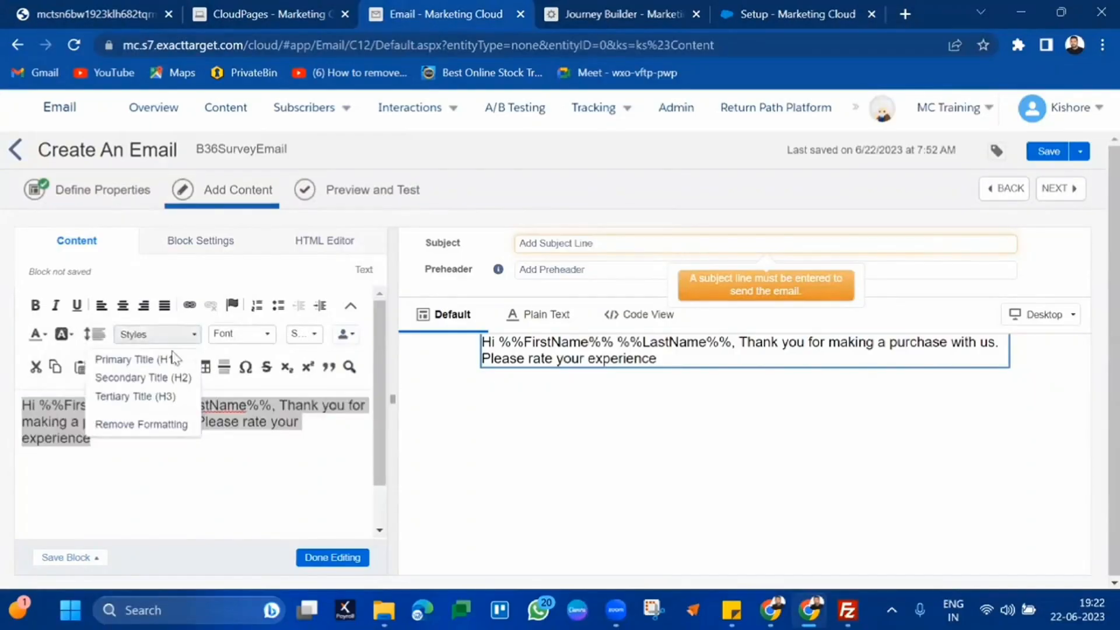
{"action": "left_click", "coordinate": [170, 361]}
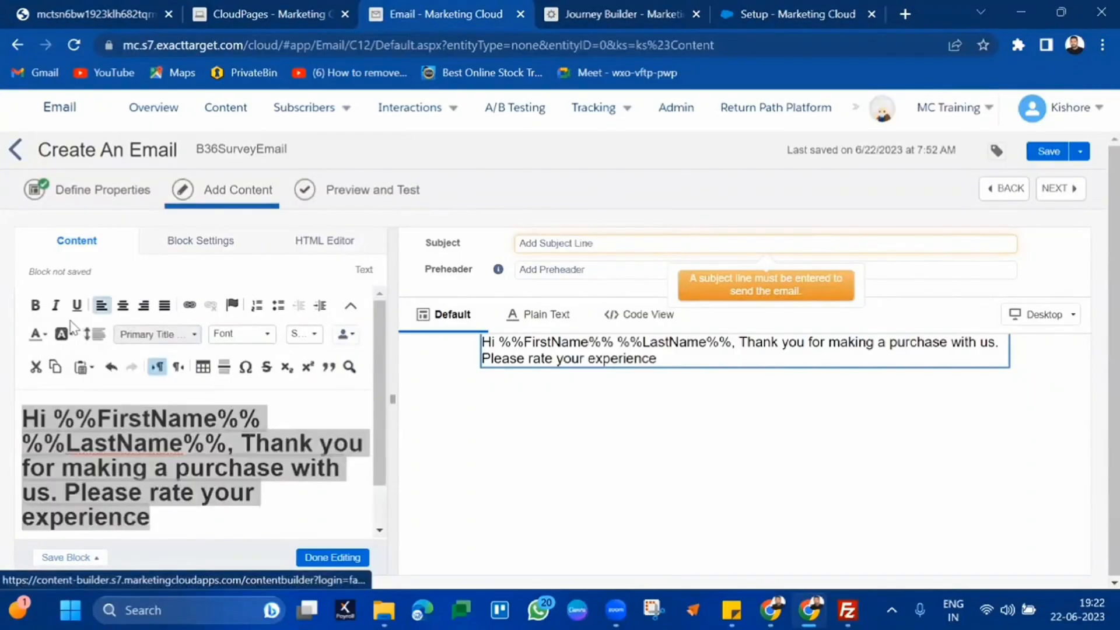
{"action": "left_click", "coordinate": [40, 332]}
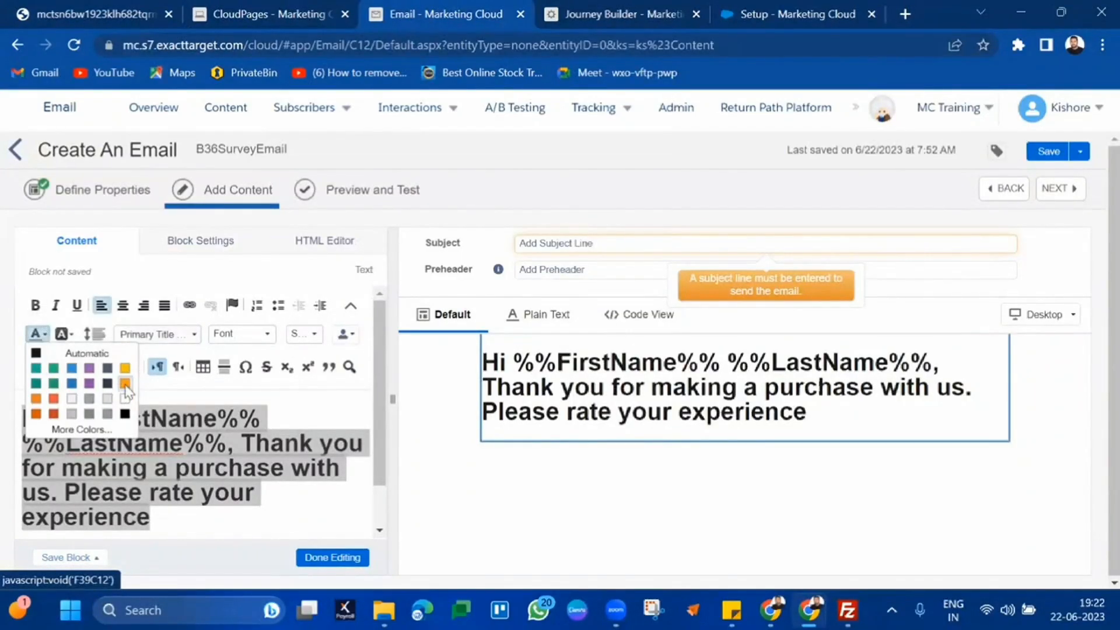
{"action": "left_click", "coordinate": [125, 385]}
{"action": "scroll", "coordinate": [370, 450], "scroll_direction": "down", "scroll_amount": 1}
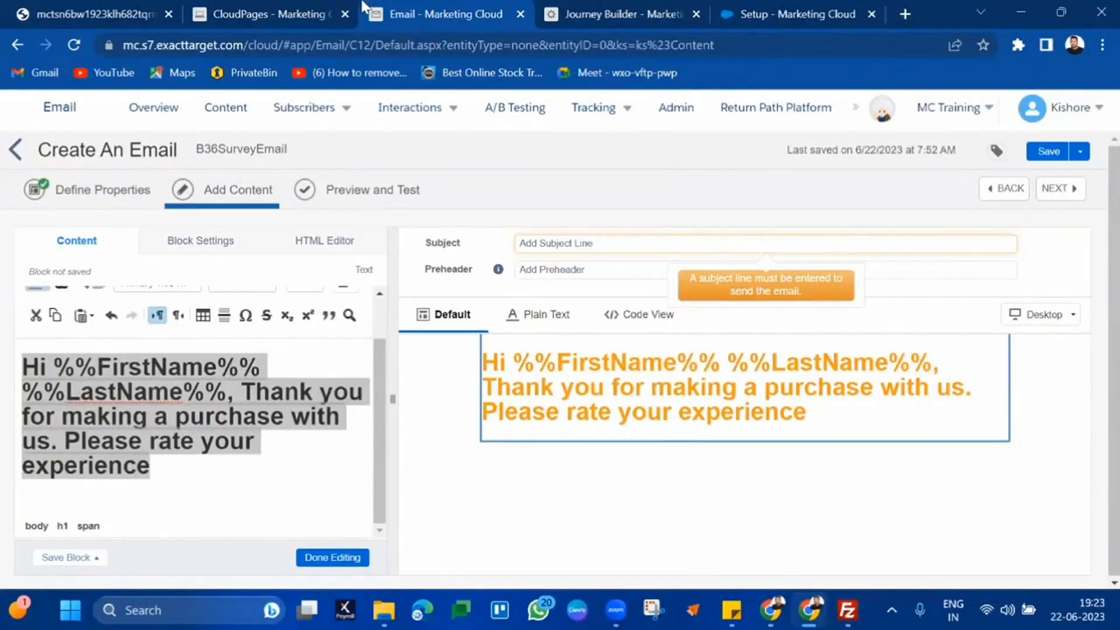
{"action": "left_click", "coordinate": [350, 557]}
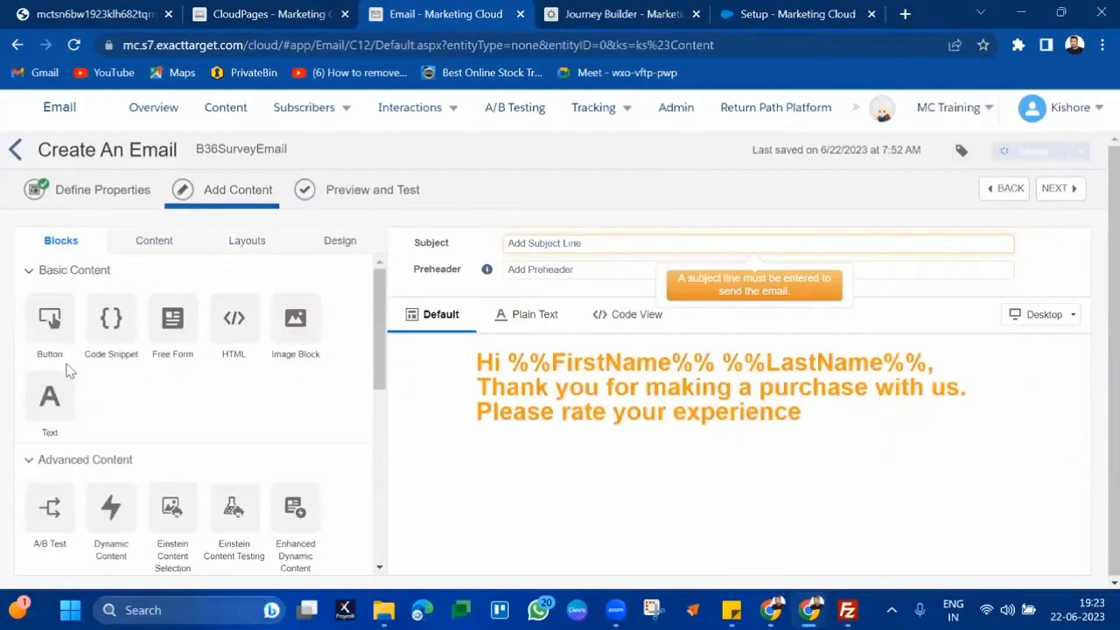
Add a button below the greeting and label it 'Survey'
{"action": "left_click_drag", "start_coordinate": [49, 320], "coordinate": [735, 483]}
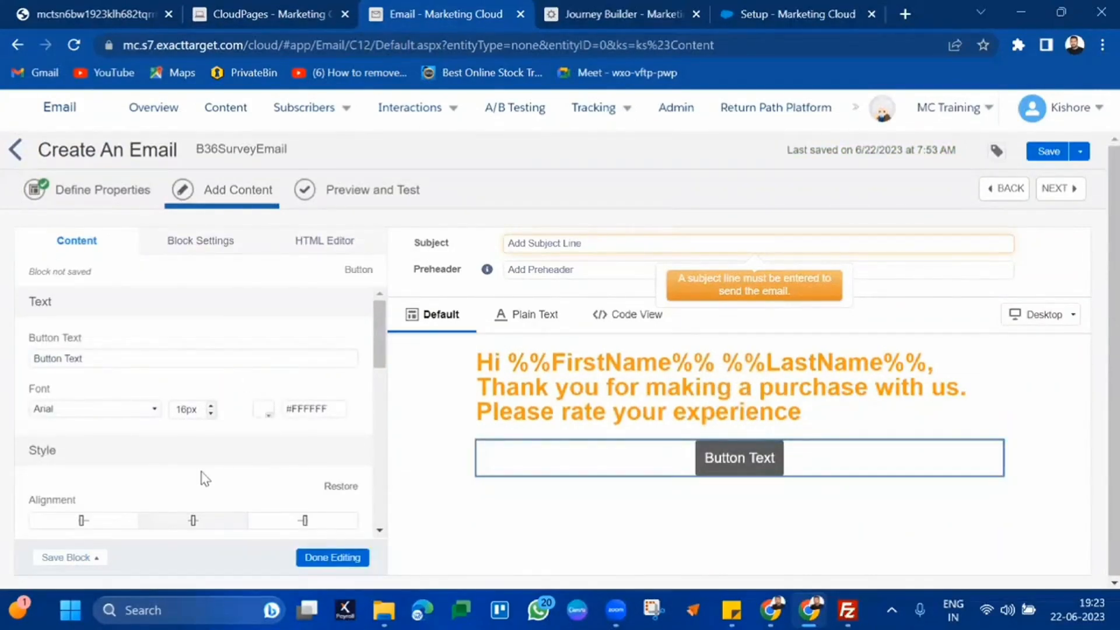
{"action": "scroll", "coordinate": [202, 476], "scroll_direction": "down", "scroll_amount": 1}
{"action": "triple_click", "coordinate": [152, 339]}
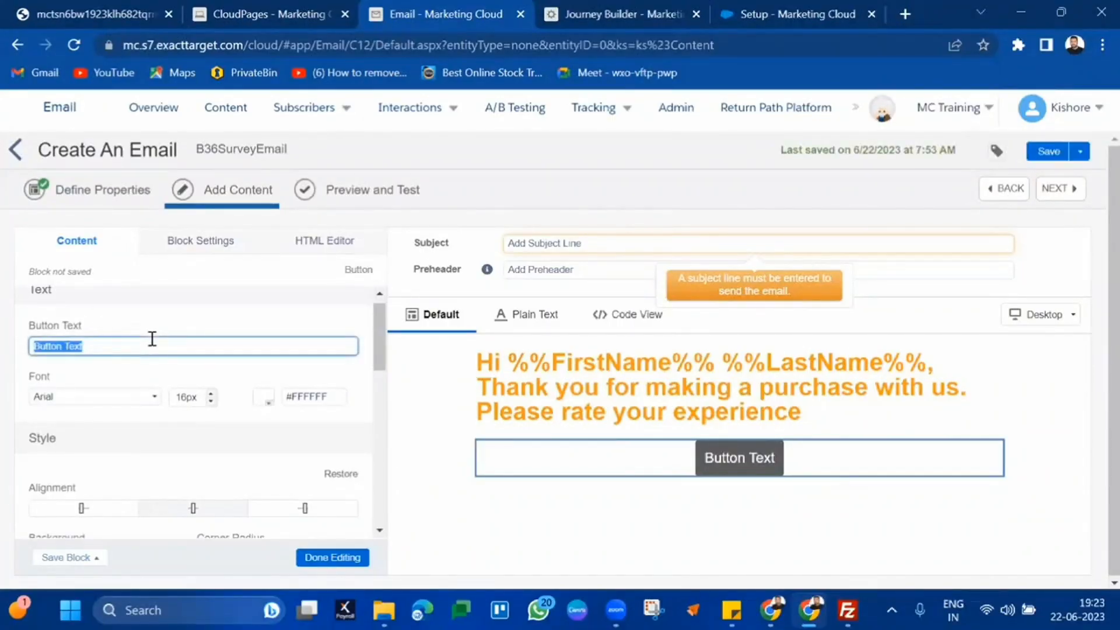
{"action": "type", "text": "Survey"}
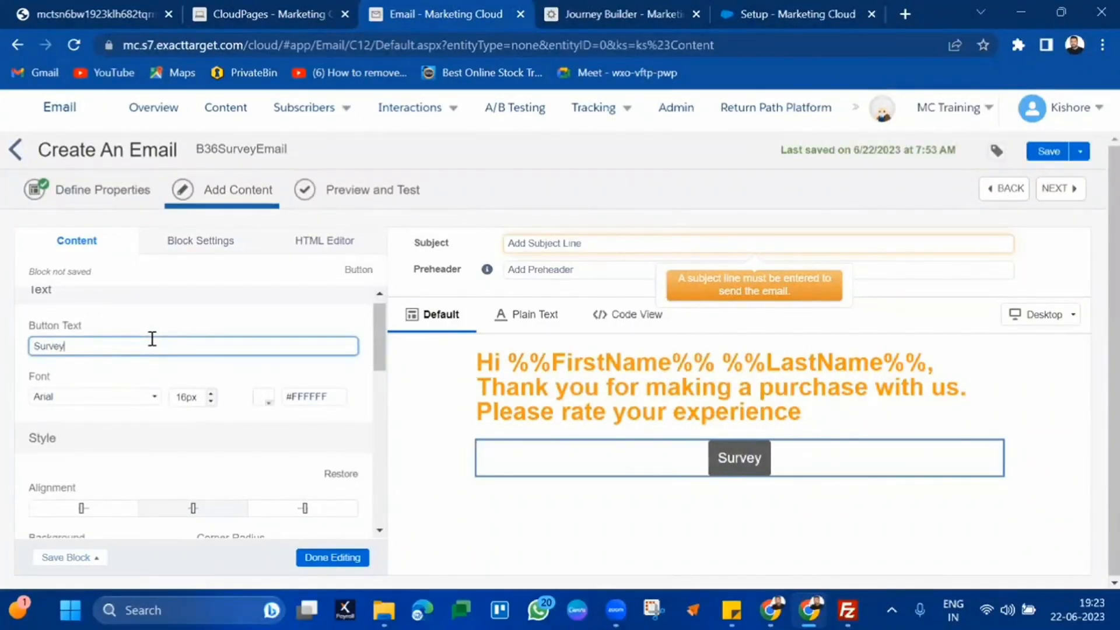
Give the Survey button an orange #FF7F00 background and finish editing it
{"action": "scroll", "coordinate": [164, 404], "scroll_direction": "down", "scroll_amount": 2}
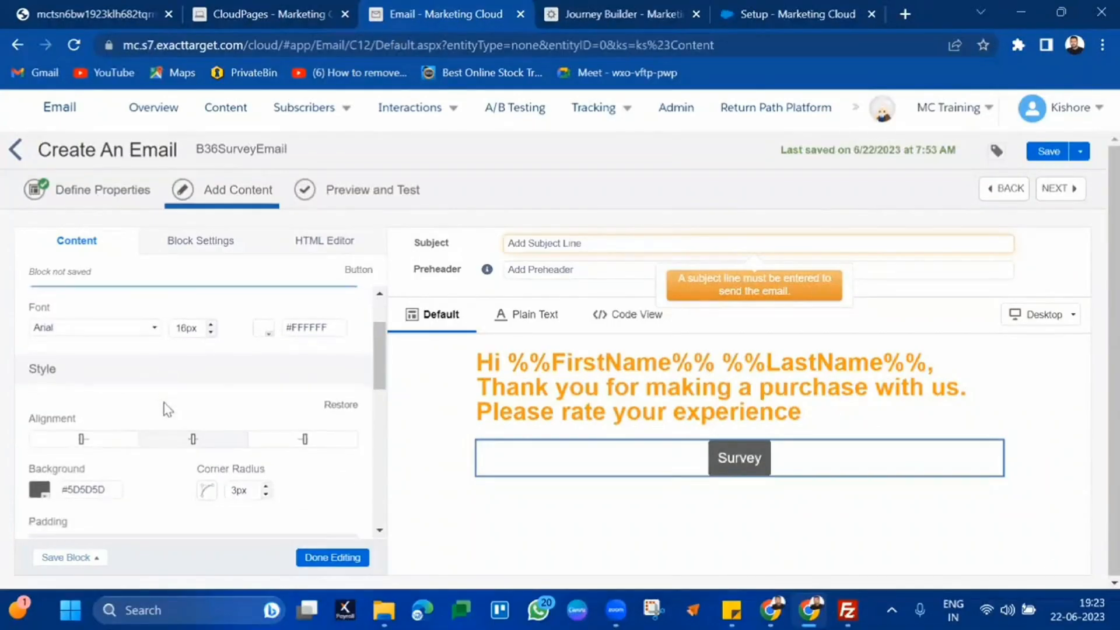
{"action": "left_click", "coordinate": [40, 485]}
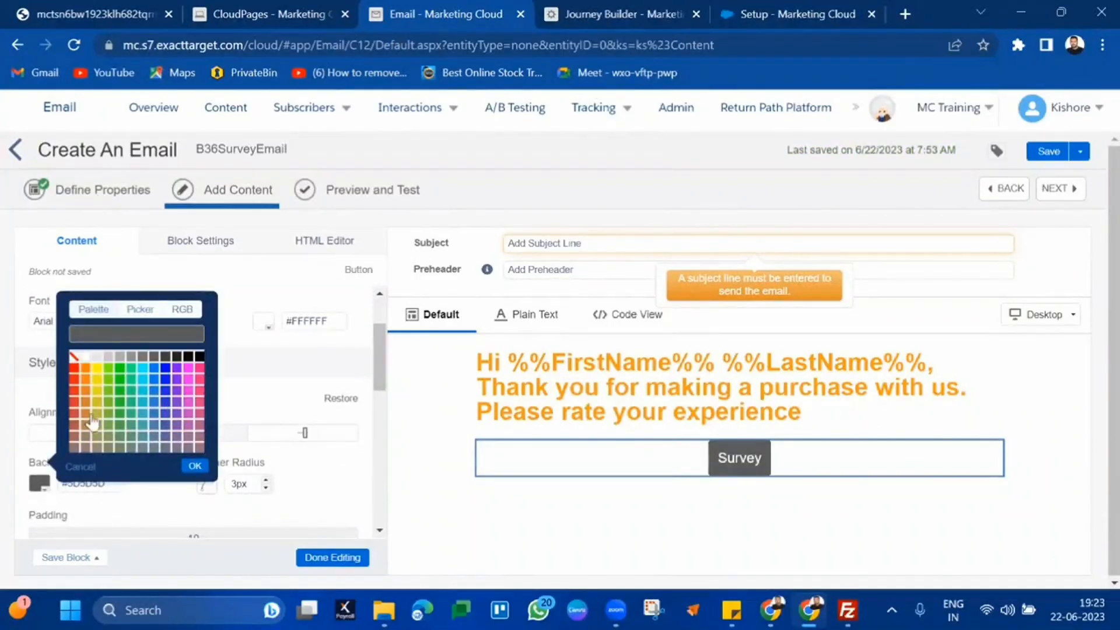
{"action": "left_click", "coordinate": [85, 373]}
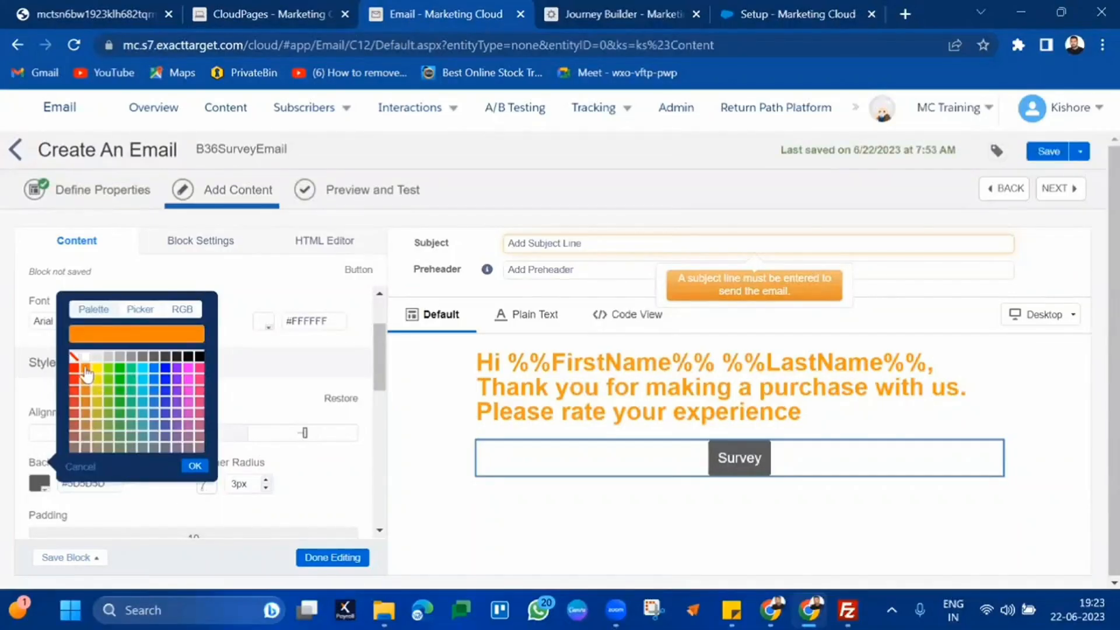
{"action": "left_click", "coordinate": [194, 467]}
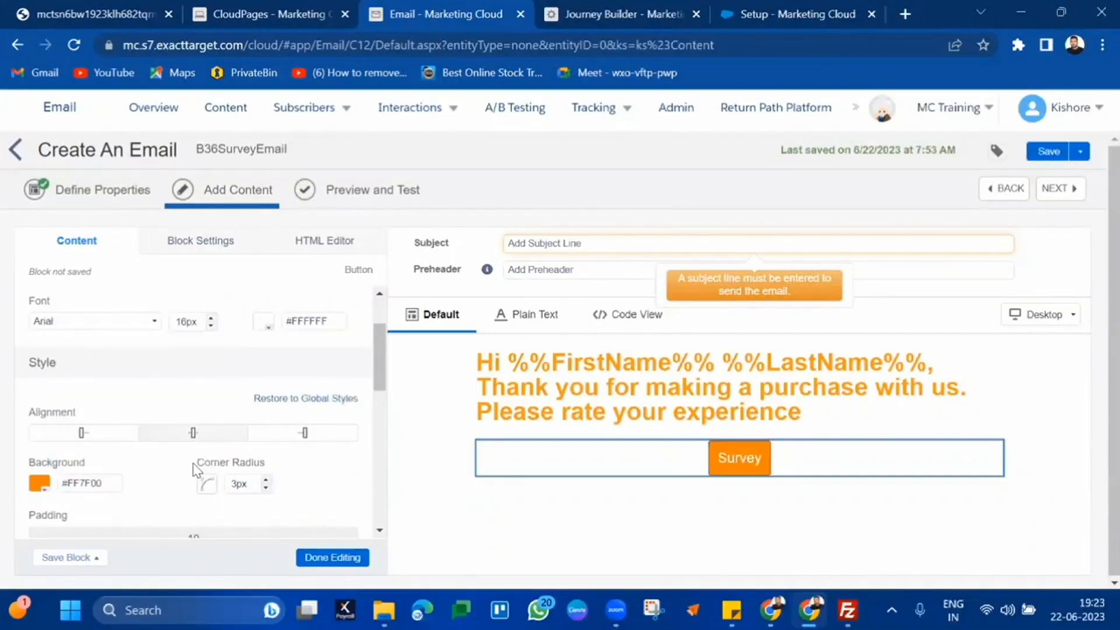
{"action": "left_click", "coordinate": [334, 558]}
{"action": "left_click", "coordinate": [628, 242]}
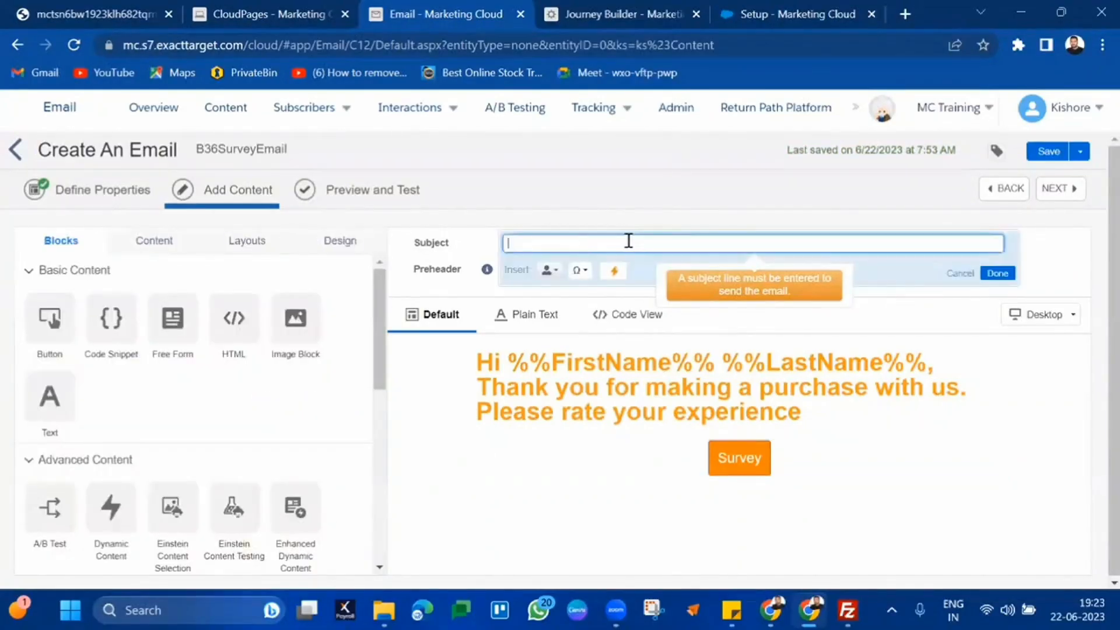
Set the email subject to B36Survey and open the Survey button's Link URL field
{"action": "type", "text": "B36Survey"}
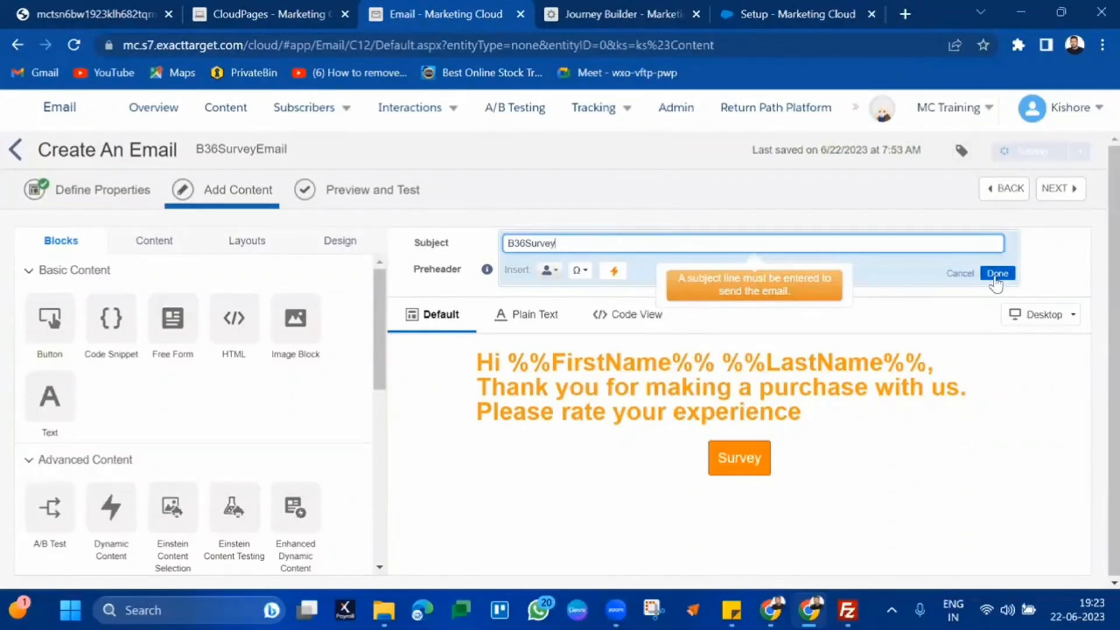
{"action": "left_click", "coordinate": [997, 273]}
{"action": "left_click", "coordinate": [722, 477]}
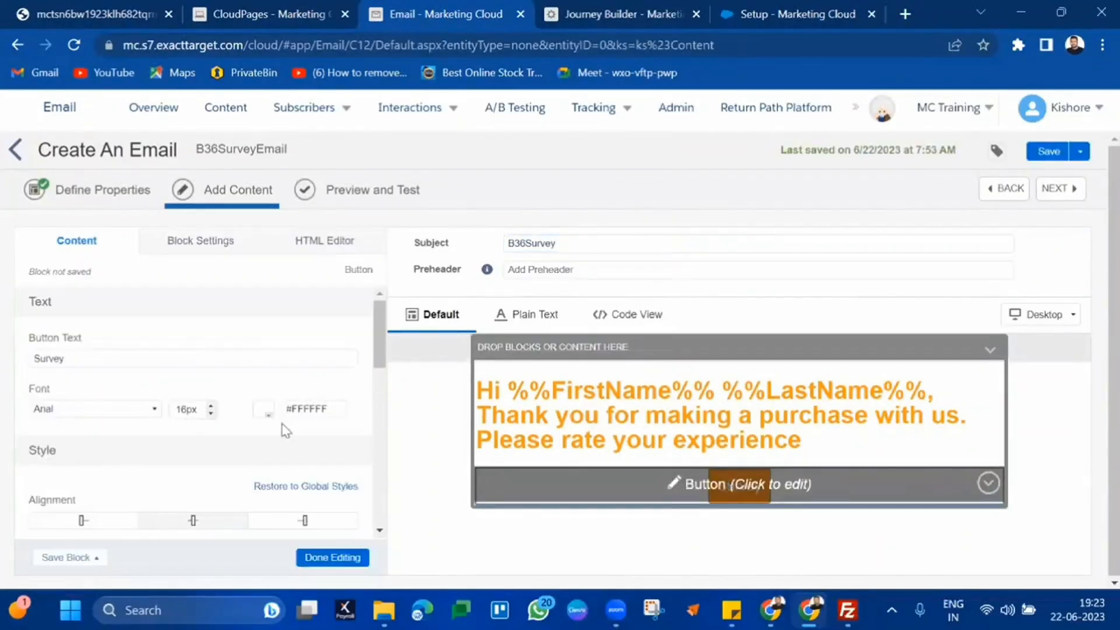
{"action": "scroll", "coordinate": [178, 428], "scroll_direction": "down", "scroll_amount": 10}
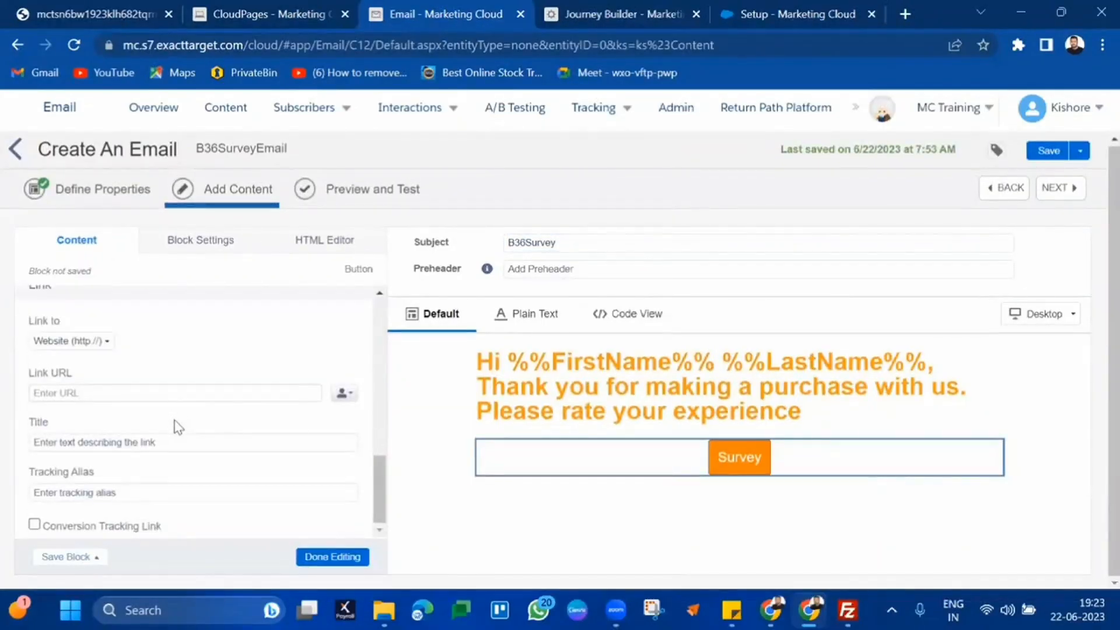
{"action": "left_click", "coordinate": [166, 399]}
Link the Survey button to the B36SurveyForm page URL, save, and continue to Preview and Test
{"action": "left_click", "coordinate": [266, 8]}
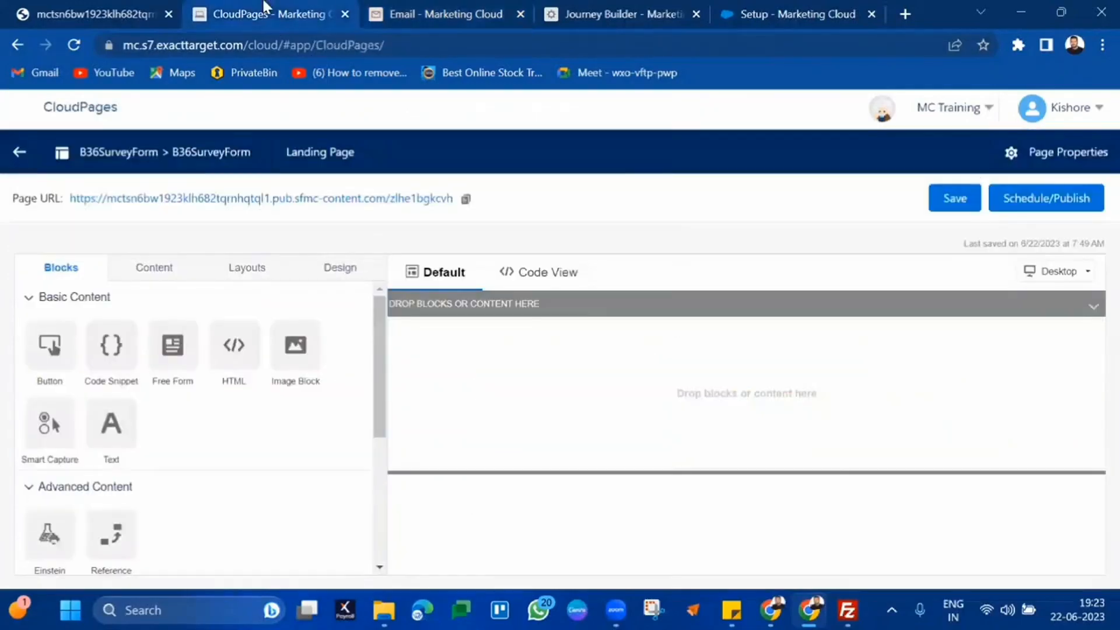
{"action": "left_click", "coordinate": [466, 199]}
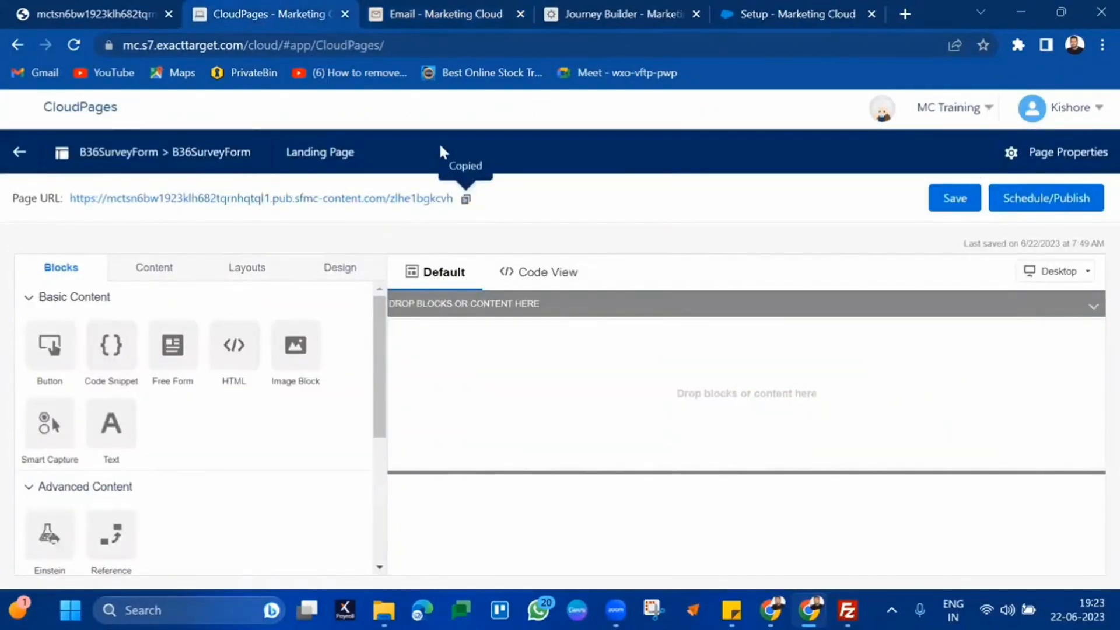
{"action": "left_click", "coordinate": [377, 8]}
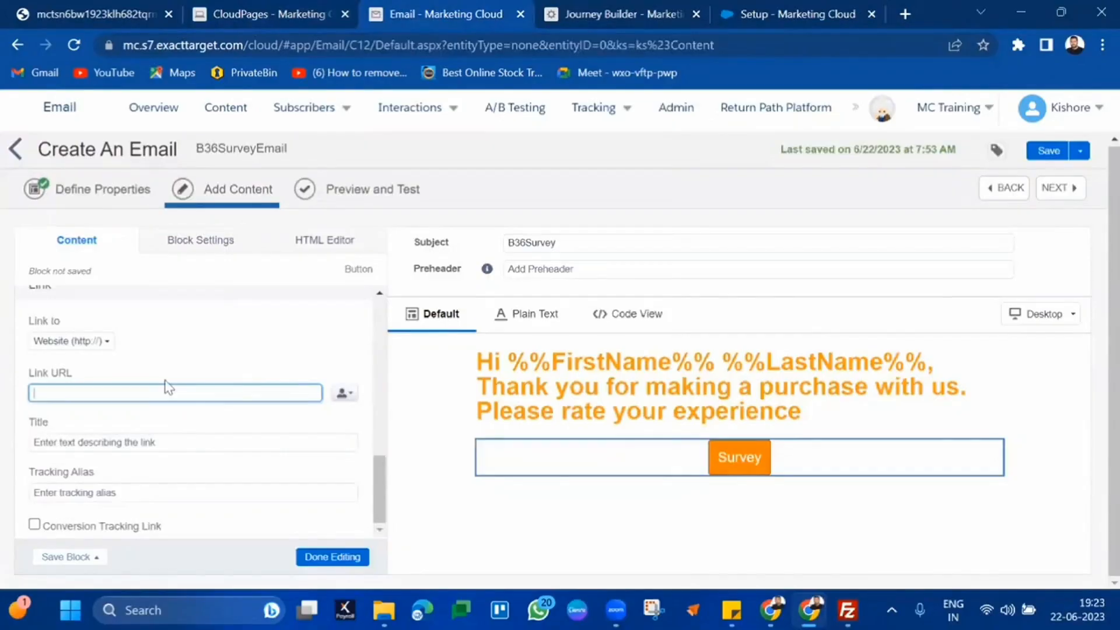
{"action": "key", "text": "ctrl+v"}
{"action": "left_click", "coordinate": [333, 556]}
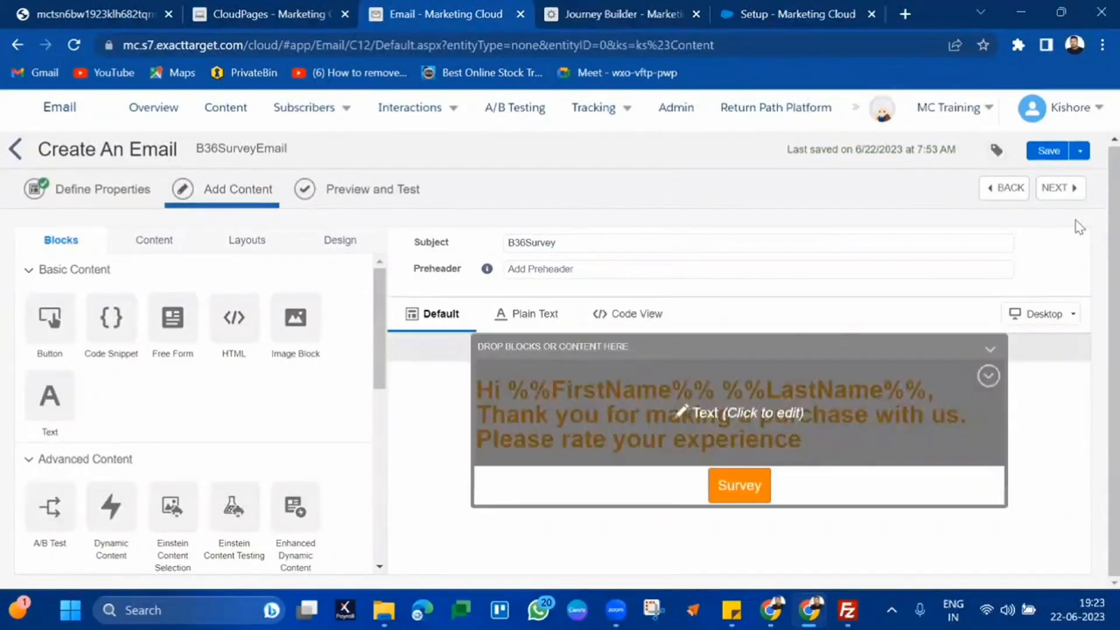
{"action": "left_click", "coordinate": [1061, 197]}
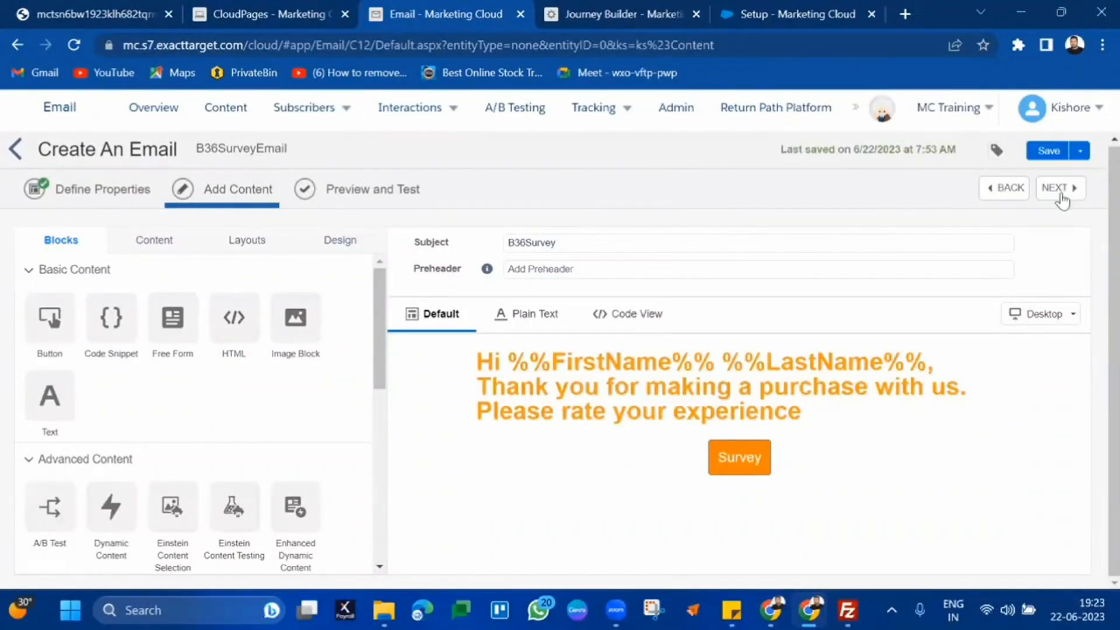
{"action": "left_click", "coordinate": [1061, 198]}
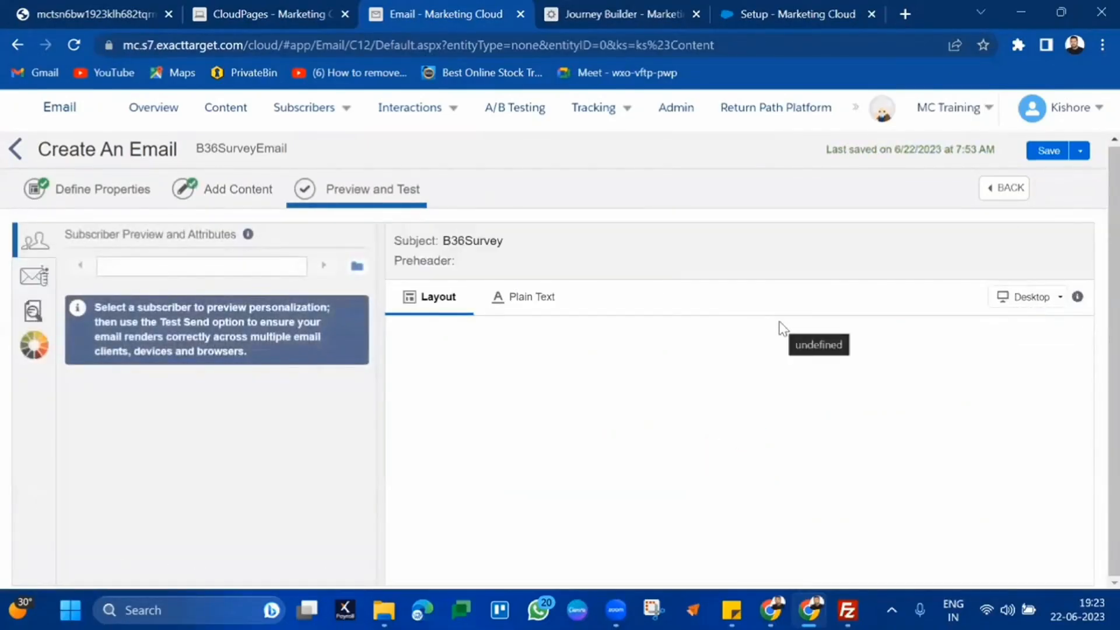
Open the preview recipient picker, expand Data Extensions and load more entries
{"action": "left_click", "coordinate": [357, 267]}
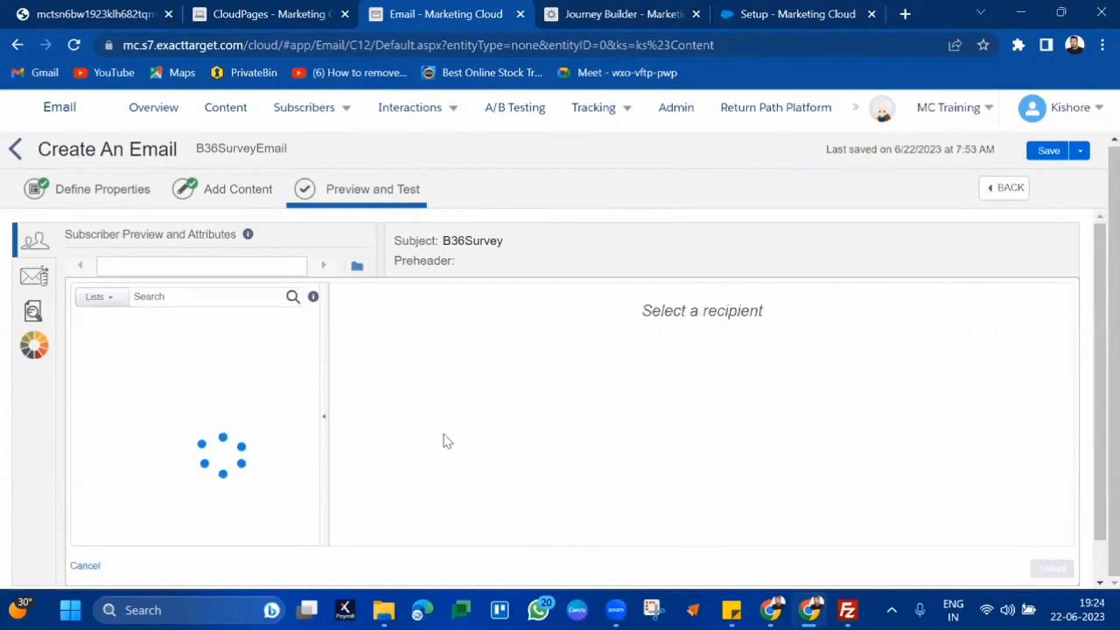
{"action": "left_click", "coordinate": [87, 399]}
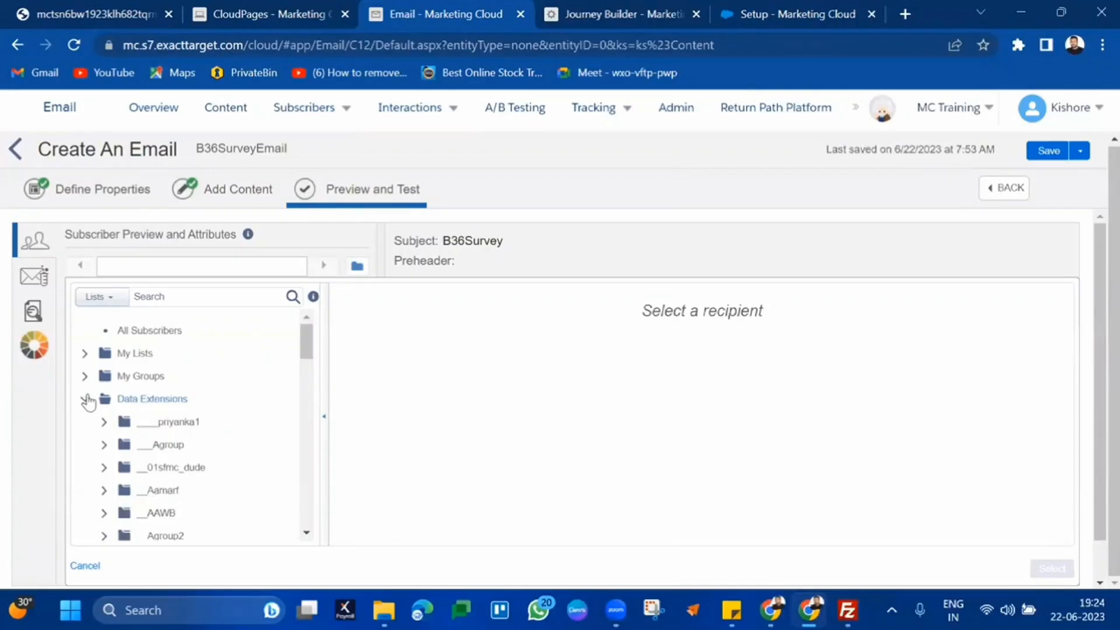
{"action": "key", "text": "ctrl+f"}
{"action": "type", "text": "13"}
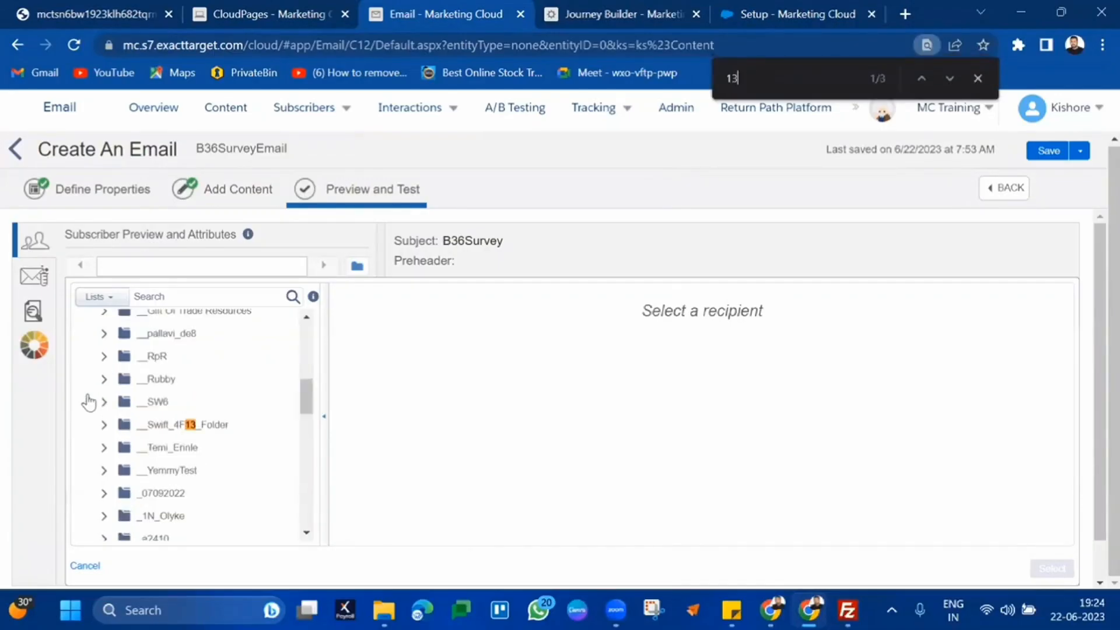
{"action": "key", "text": "Return"}
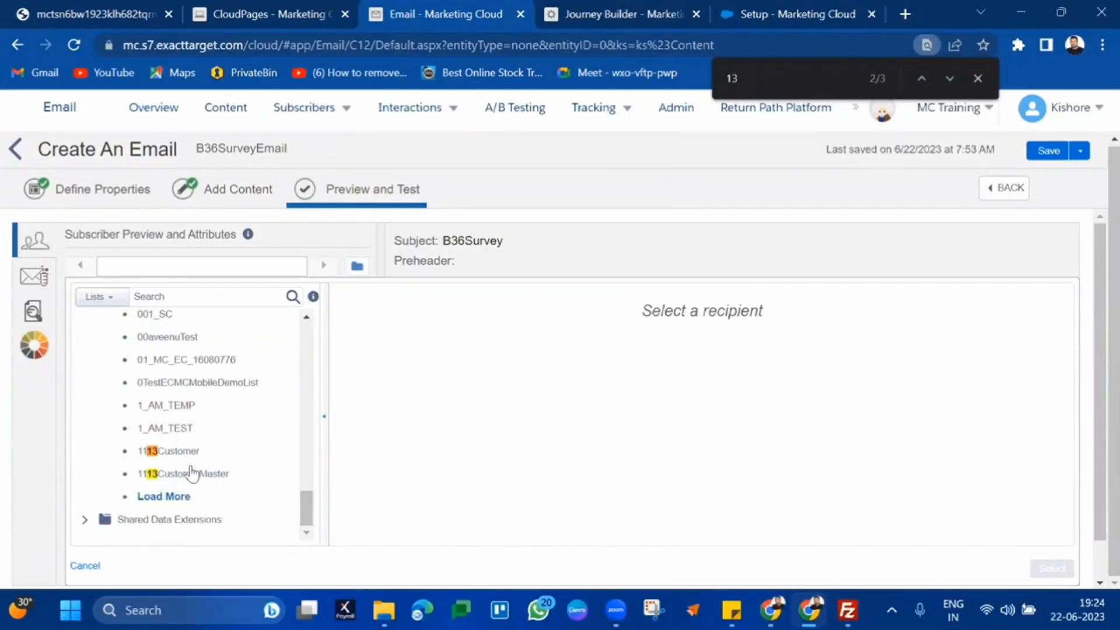
{"action": "left_click", "coordinate": [174, 499]}
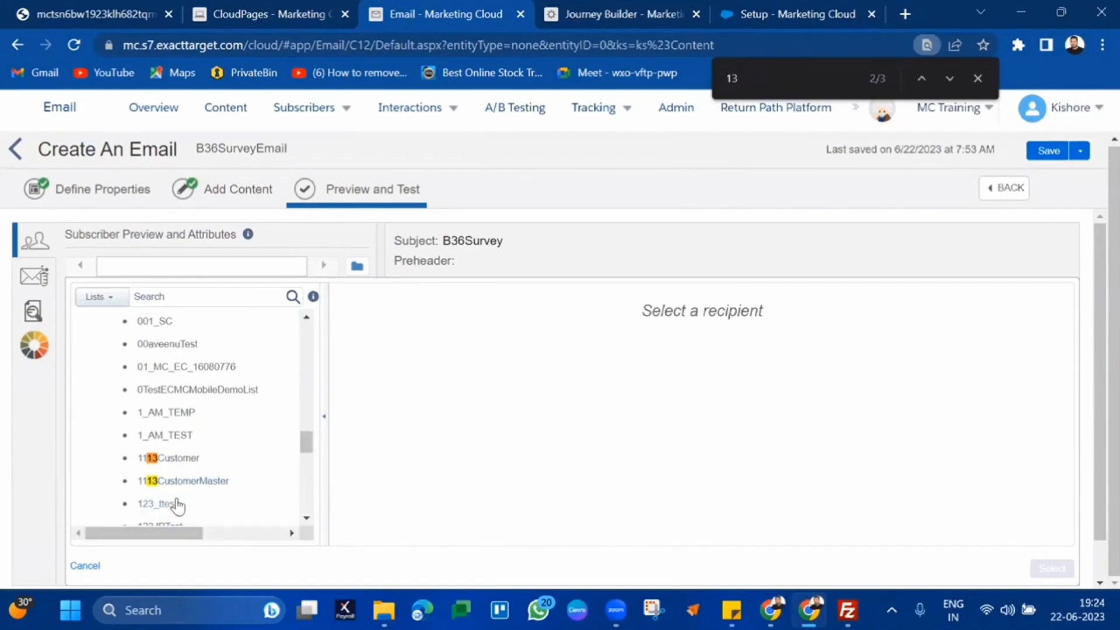
{"action": "scroll", "coordinate": [178, 506], "scroll_direction": "down", "scroll_amount": 10}
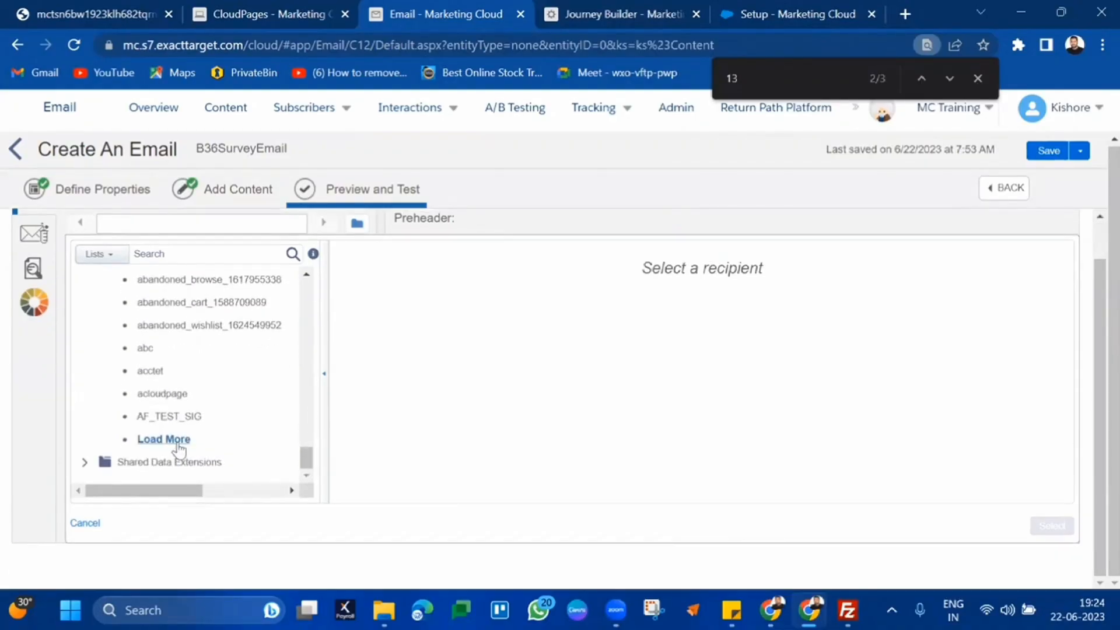
{"action": "left_click", "coordinate": [178, 446]}
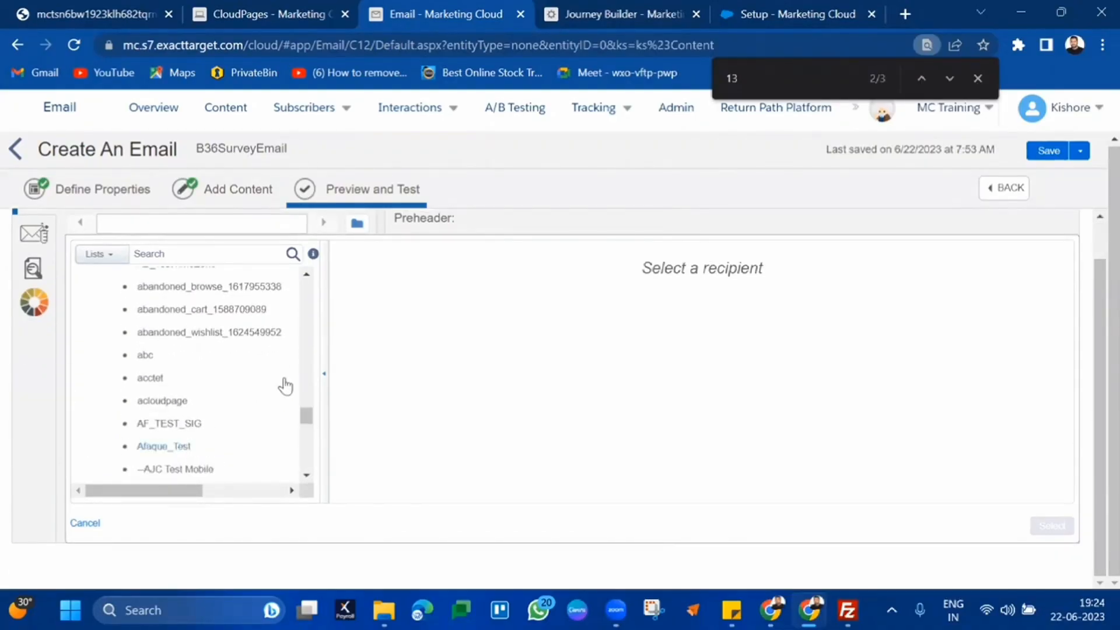
Search the list for '13' and load more folders until HS_13_06 appears
{"action": "key", "text": "ctrl+f"}
{"action": "scroll", "coordinate": [285, 386], "scroll_direction": "up", "scroll_amount": 10}
{"action": "scroll", "coordinate": [285, 386], "scroll_direction": "up", "scroll_amount": 1}
{"action": "left_click", "coordinate": [125, 408]}
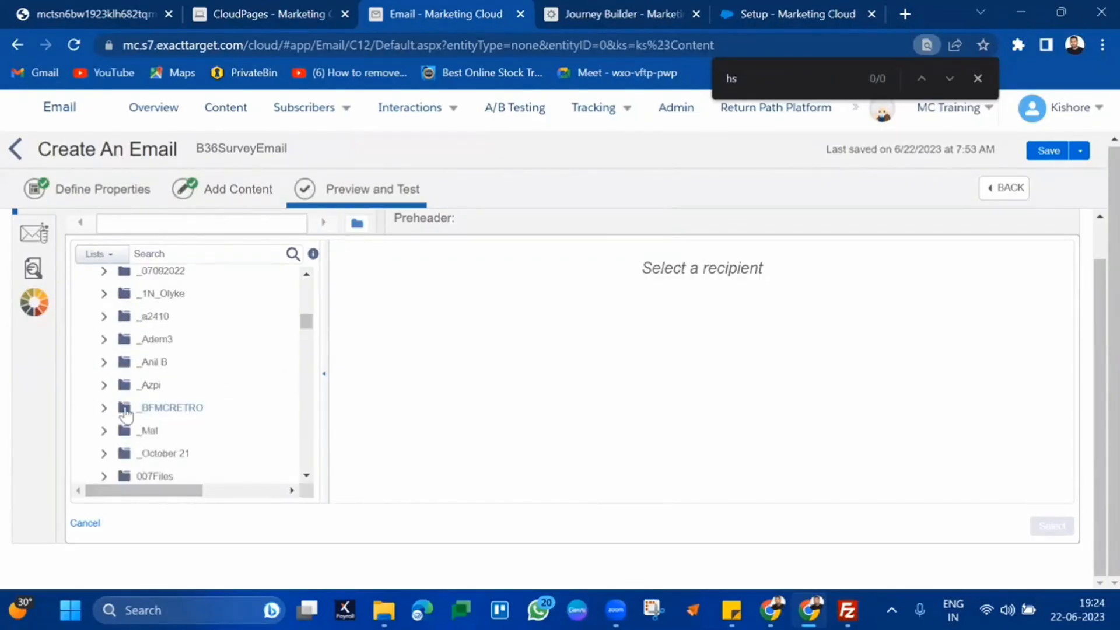
{"action": "scroll", "coordinate": [126, 415], "scroll_direction": "down", "scroll_amount": 3}
{"action": "type", "text": "13"}
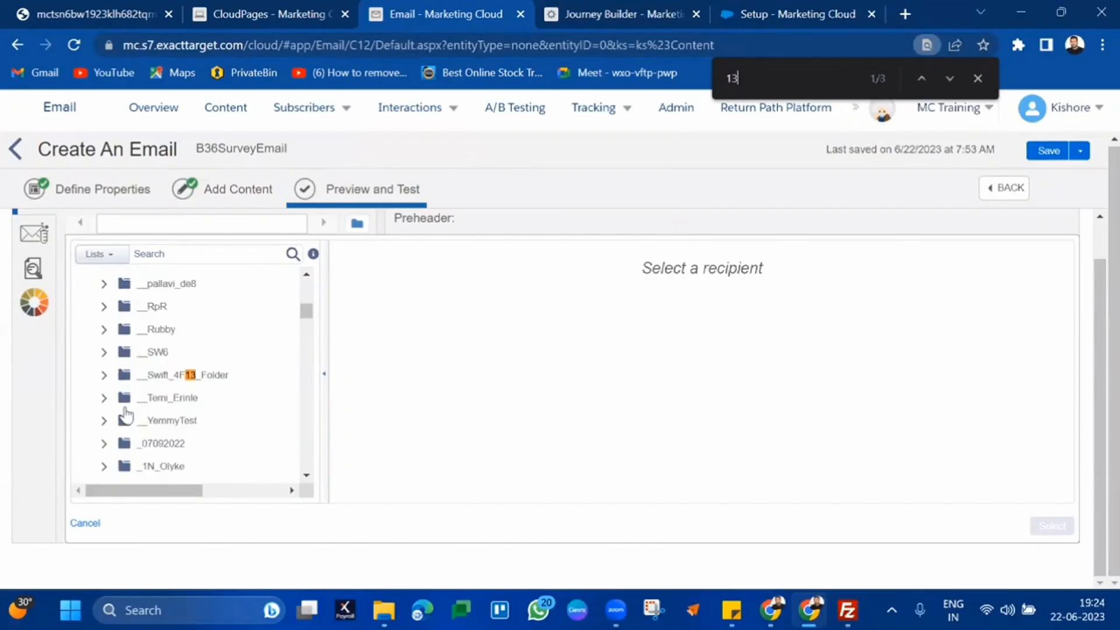
{"action": "key", "text": "Return"}
{"action": "key", "text": "Return"}
{"action": "key", "text": "Return"}
{"action": "scroll", "coordinate": [126, 416], "scroll_direction": "down", "scroll_amount": 10}
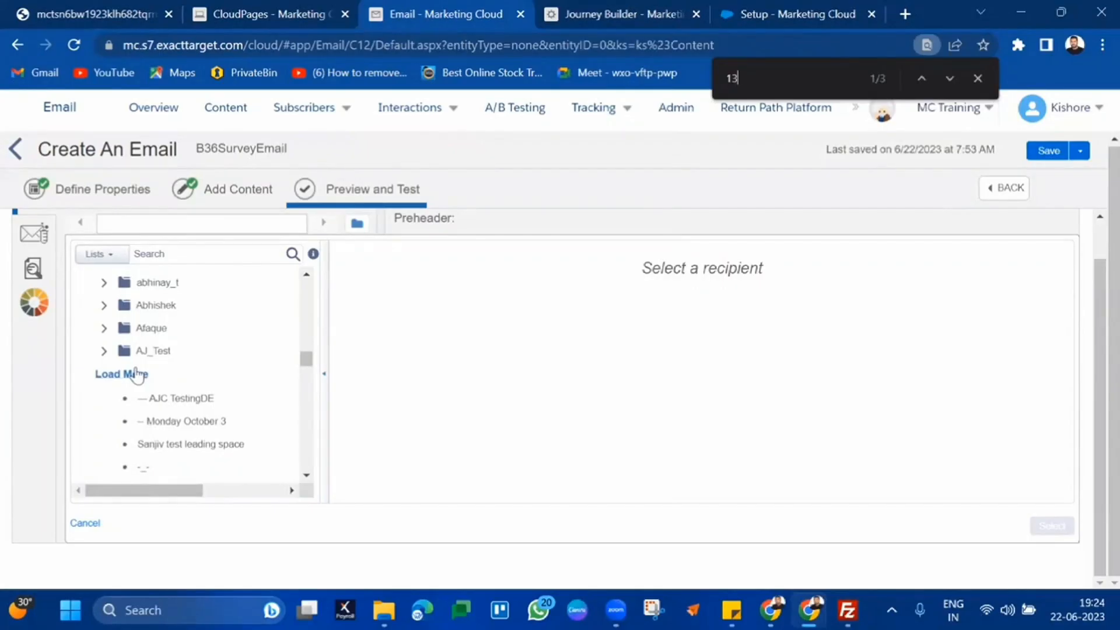
{"action": "left_click", "coordinate": [136, 375]}
{"action": "scroll", "coordinate": [135, 378], "scroll_direction": "down", "scroll_amount": 10}
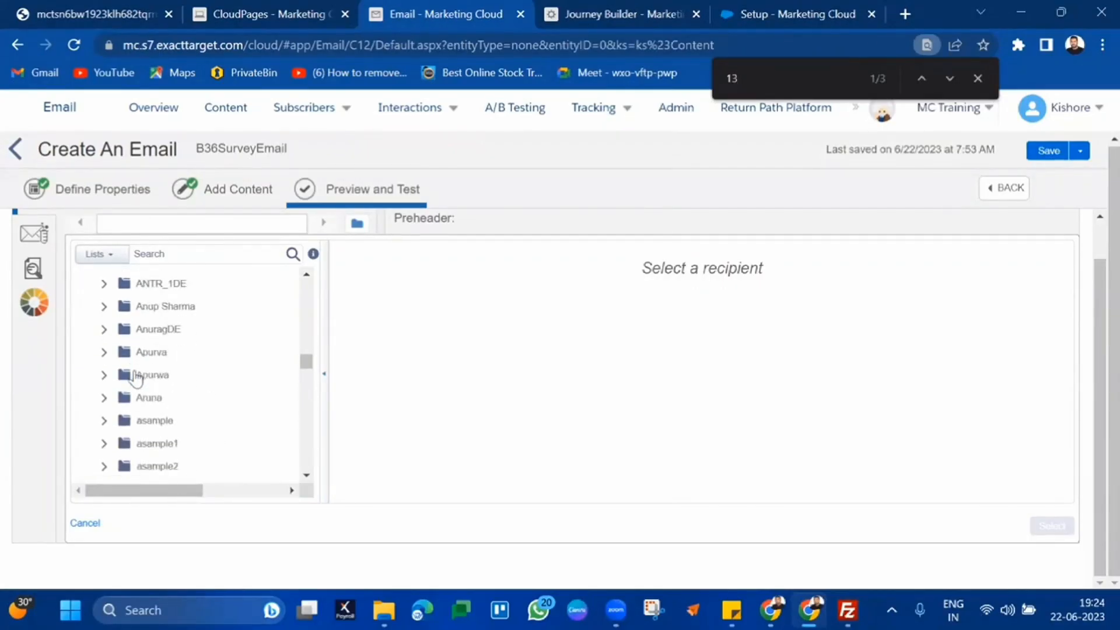
{"action": "scroll", "coordinate": [135, 378], "scroll_direction": "up", "scroll_amount": 1}
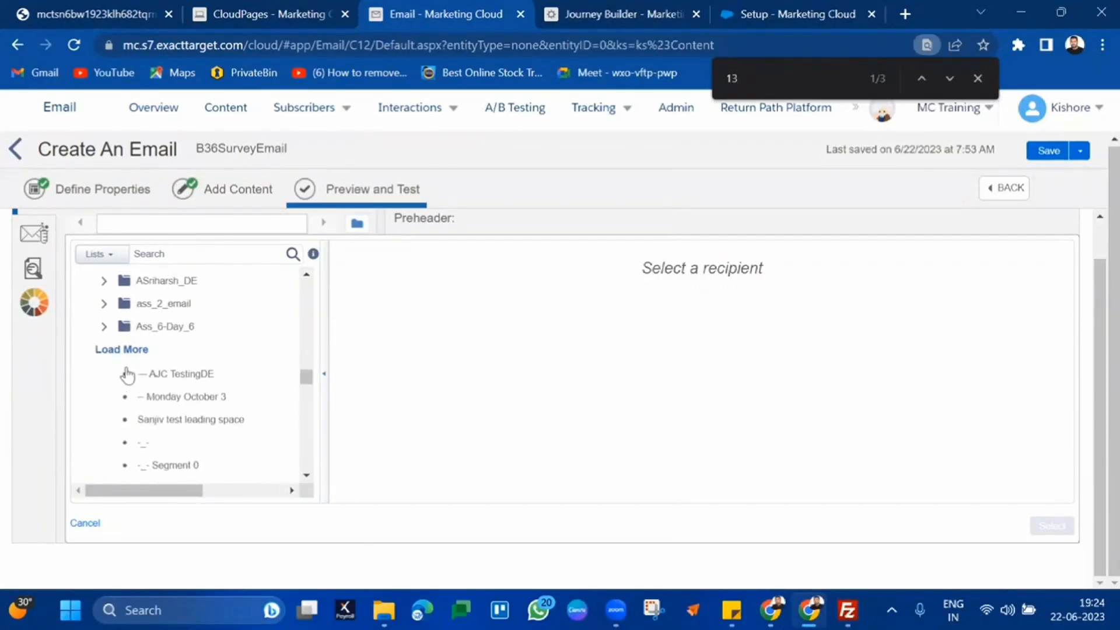
{"action": "left_click", "coordinate": [121, 350]}
{"action": "scroll", "coordinate": [131, 357], "scroll_direction": "down", "scroll_amount": 10}
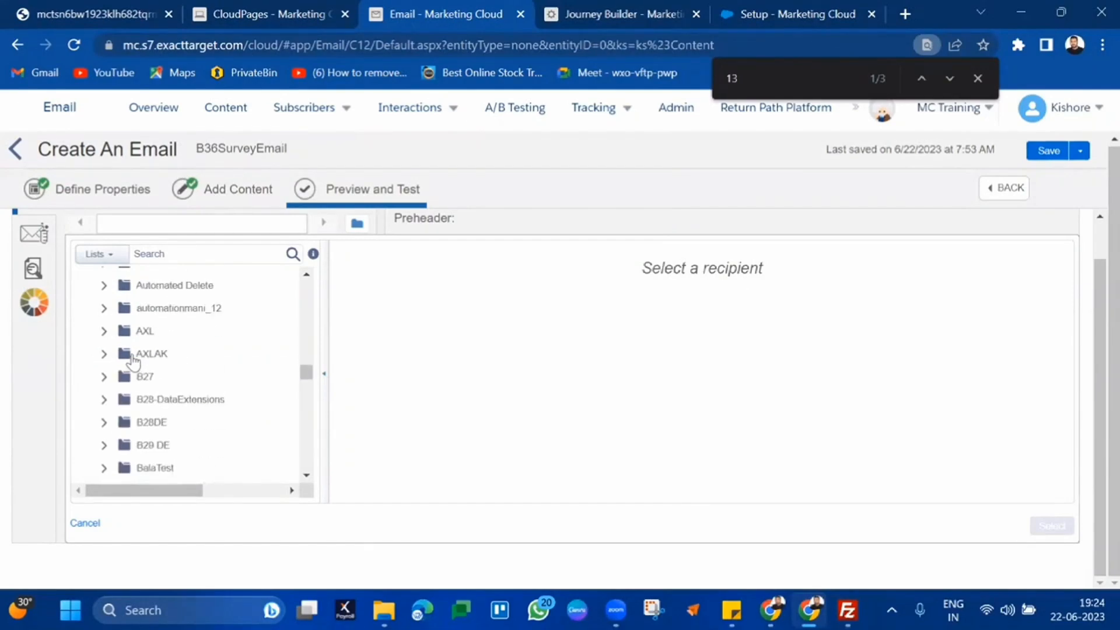
{"action": "scroll", "coordinate": [130, 368], "scroll_direction": "down", "scroll_amount": 1}
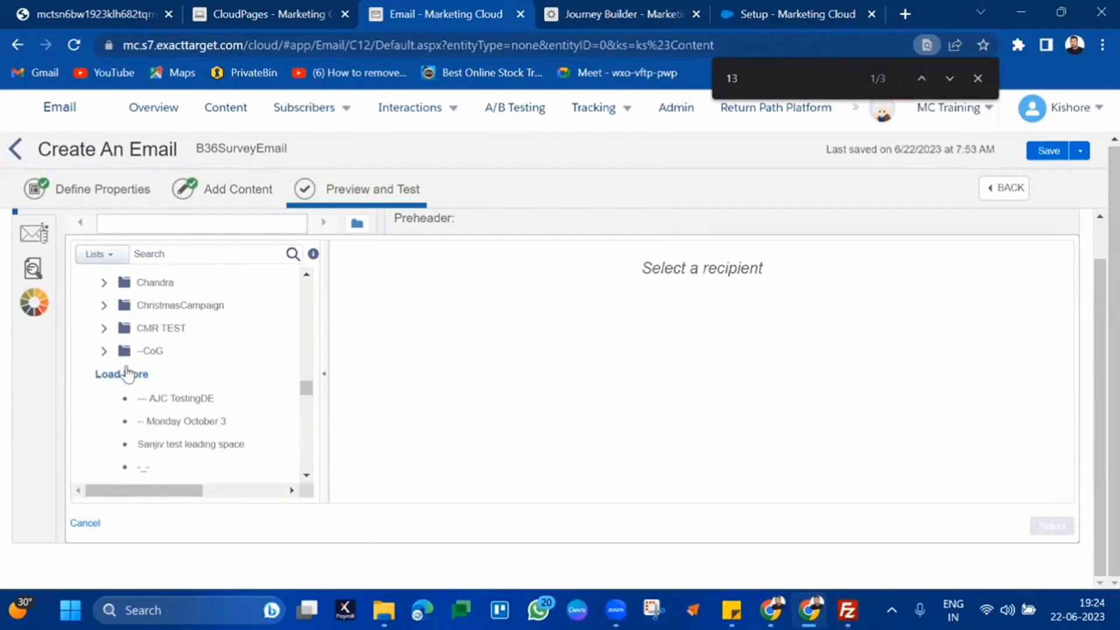
{"action": "left_click", "coordinate": [123, 376]}
{"action": "scroll", "coordinate": [123, 396], "scroll_direction": "down", "scroll_amount": 10}
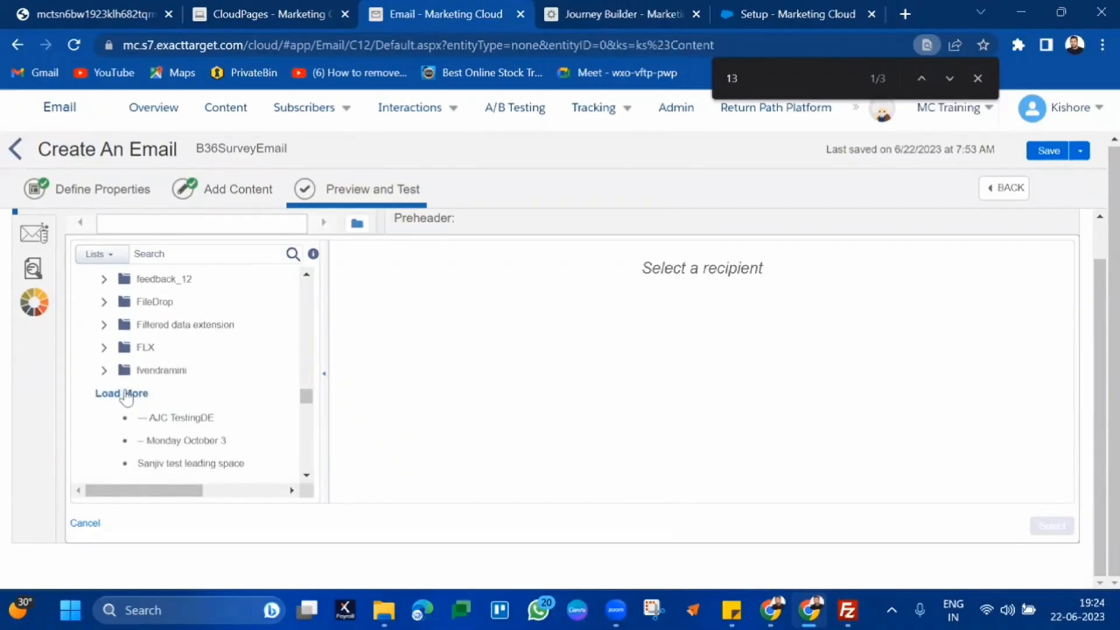
{"action": "left_click", "coordinate": [122, 393]}
{"action": "scroll", "coordinate": [126, 397], "scroll_direction": "down", "scroll_amount": 5}
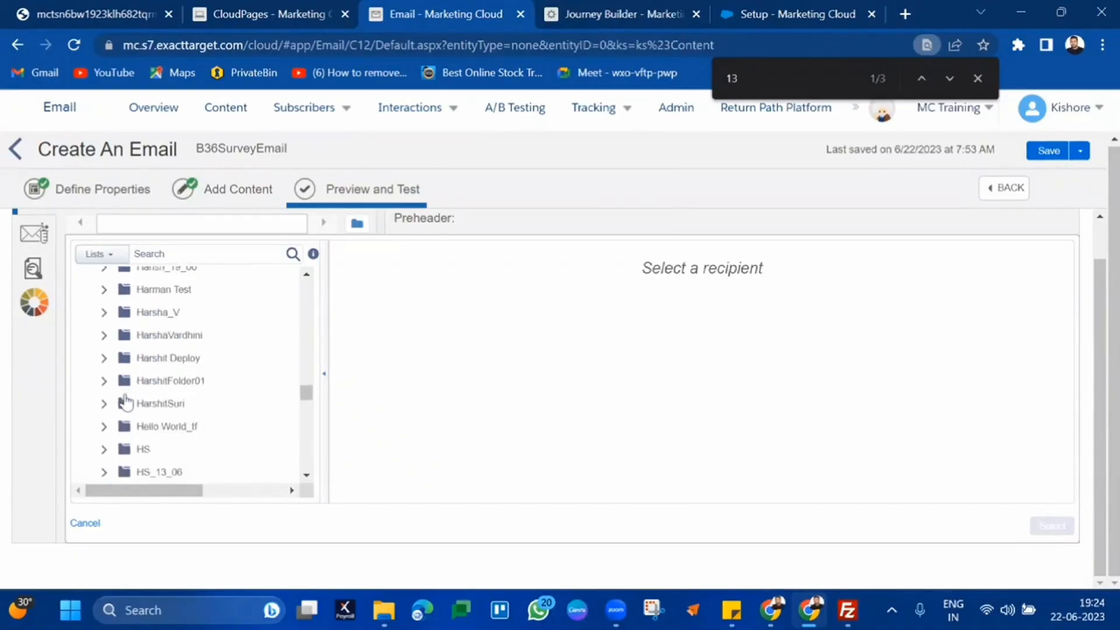
Expand HS_13_06, choose subscribersprofile and select its first subscriber
{"action": "left_click", "coordinate": [167, 392]}
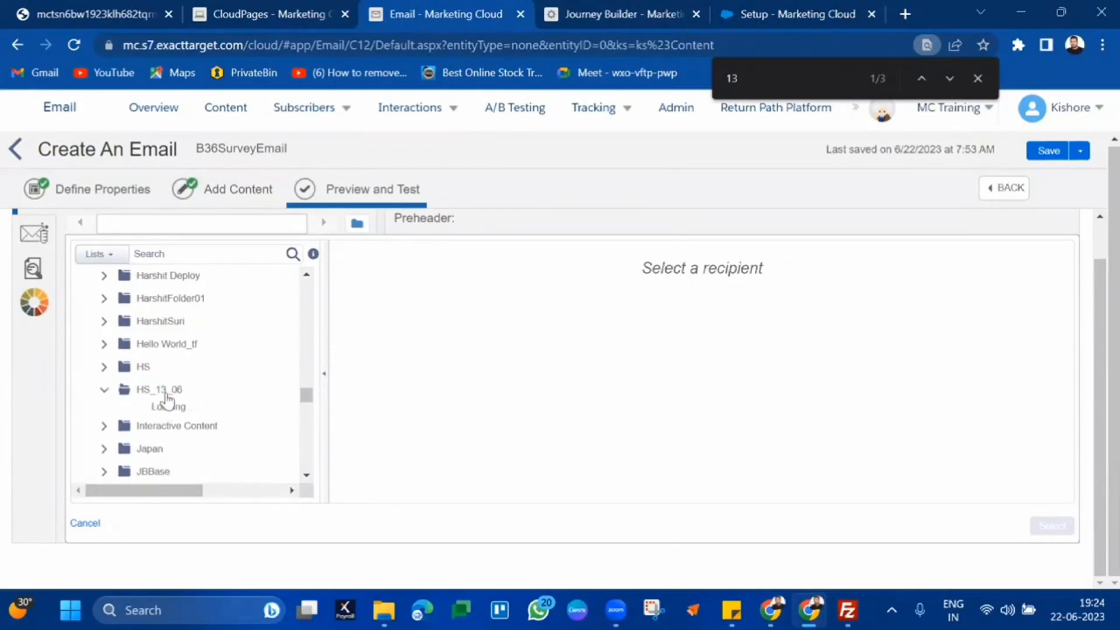
{"action": "scroll", "coordinate": [216, 438], "scroll_direction": "down", "scroll_amount": 2}
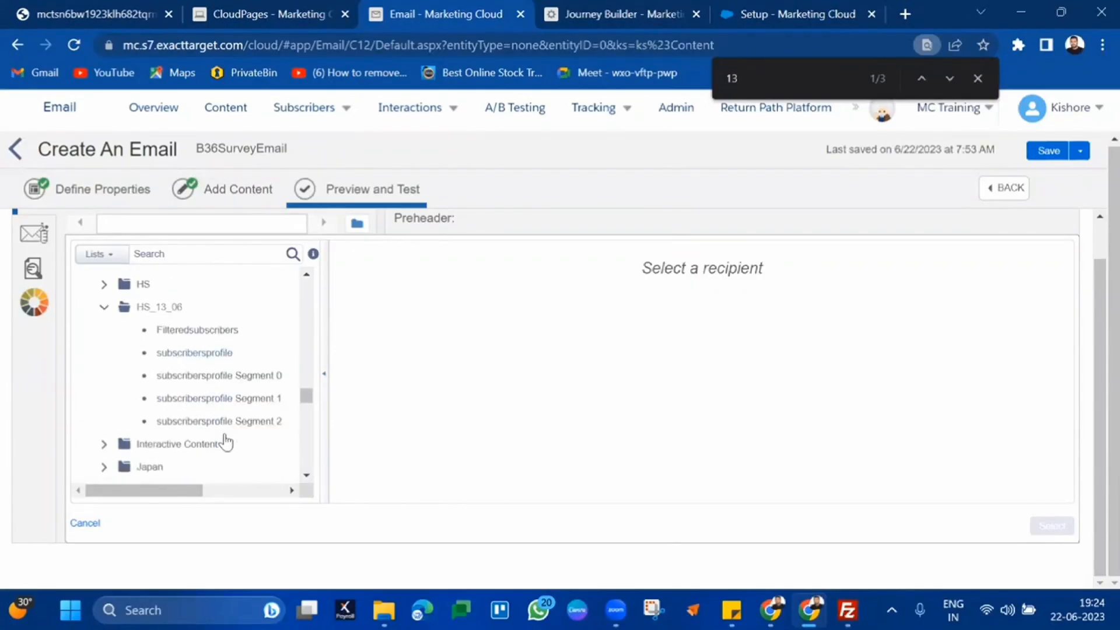
{"action": "left_click", "coordinate": [225, 350]}
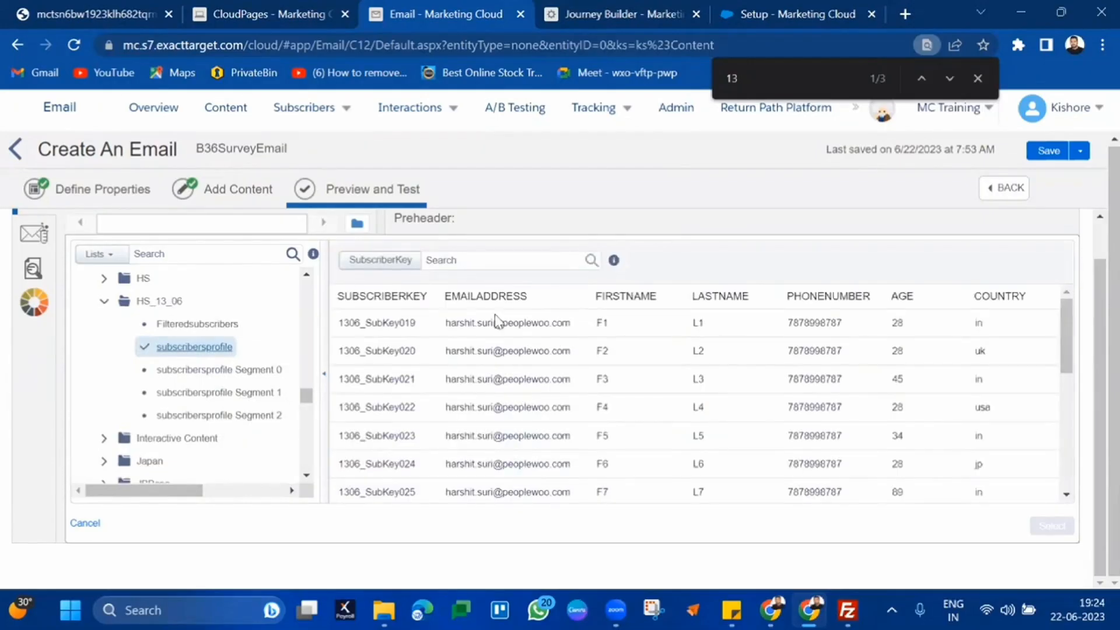
{"action": "left_click", "coordinate": [553, 322]}
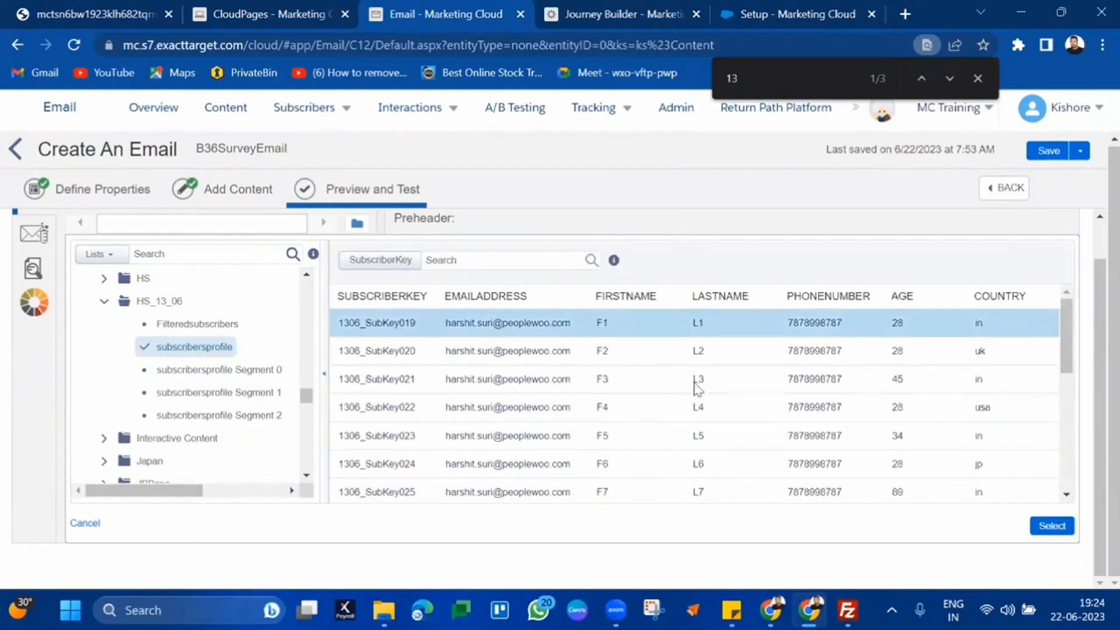
Load the first subscriber into the preview, check the orange greeting, and follow the Survey button link
{"action": "left_click", "coordinate": [1054, 526]}
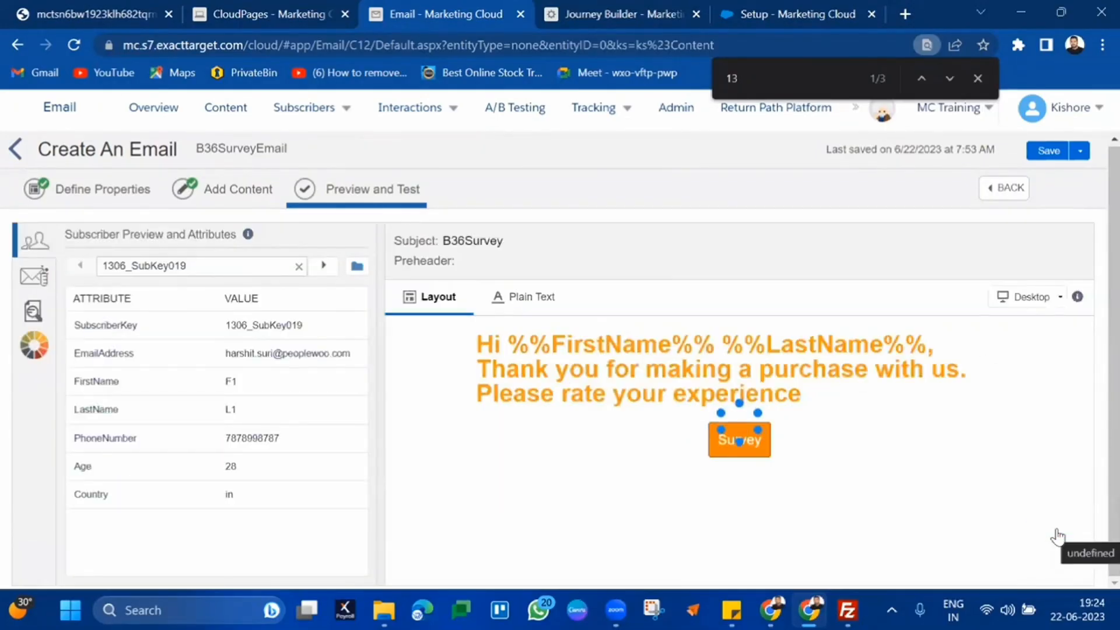
{"action": "left_click_drag", "start_coordinate": [570, 356], "coordinate": [921, 370]}
{"action": "left_click", "coordinate": [922, 370]}
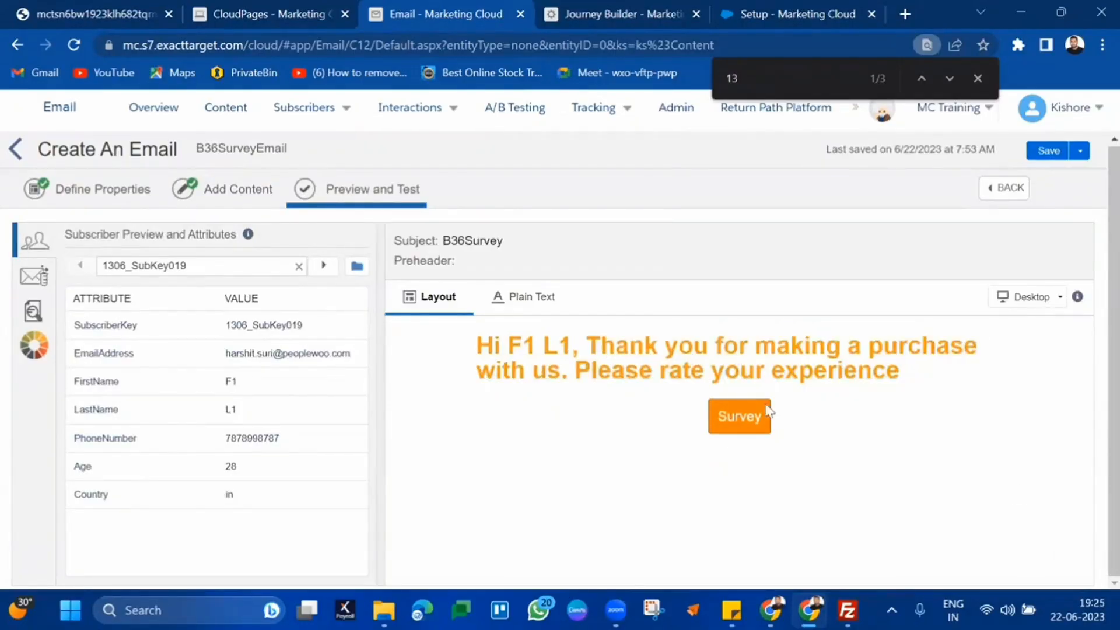
{"action": "left_click", "coordinate": [727, 409]}
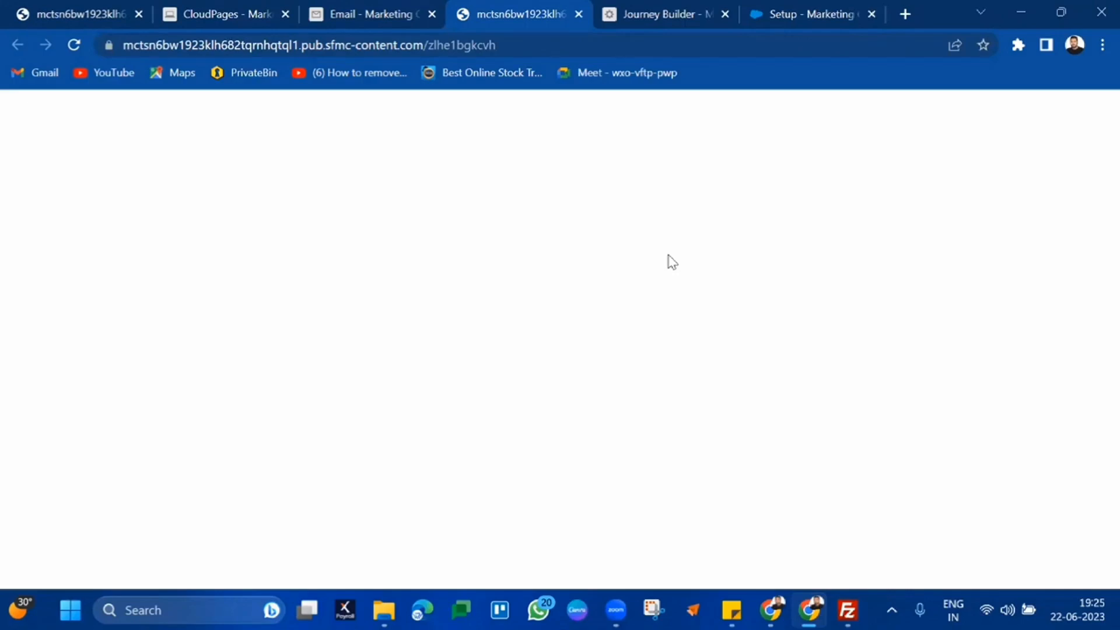
Advance the email preview to the next subscriber and check the greeting
{"action": "left_click", "coordinate": [359, 7]}
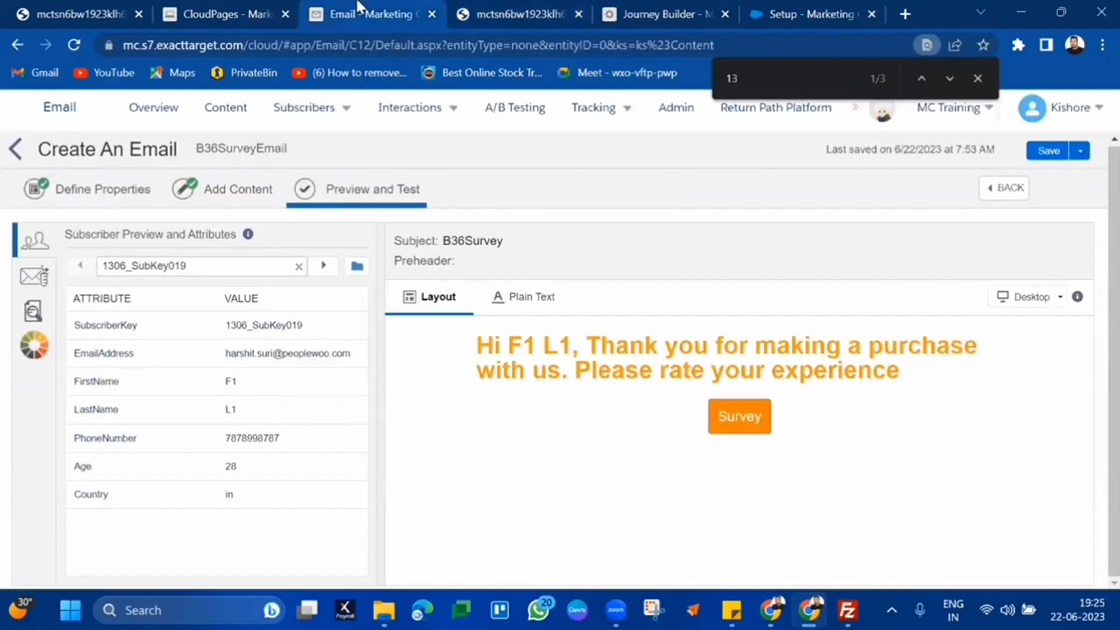
{"action": "left_click", "coordinate": [325, 265]}
{"action": "triple_click", "coordinate": [560, 353]}
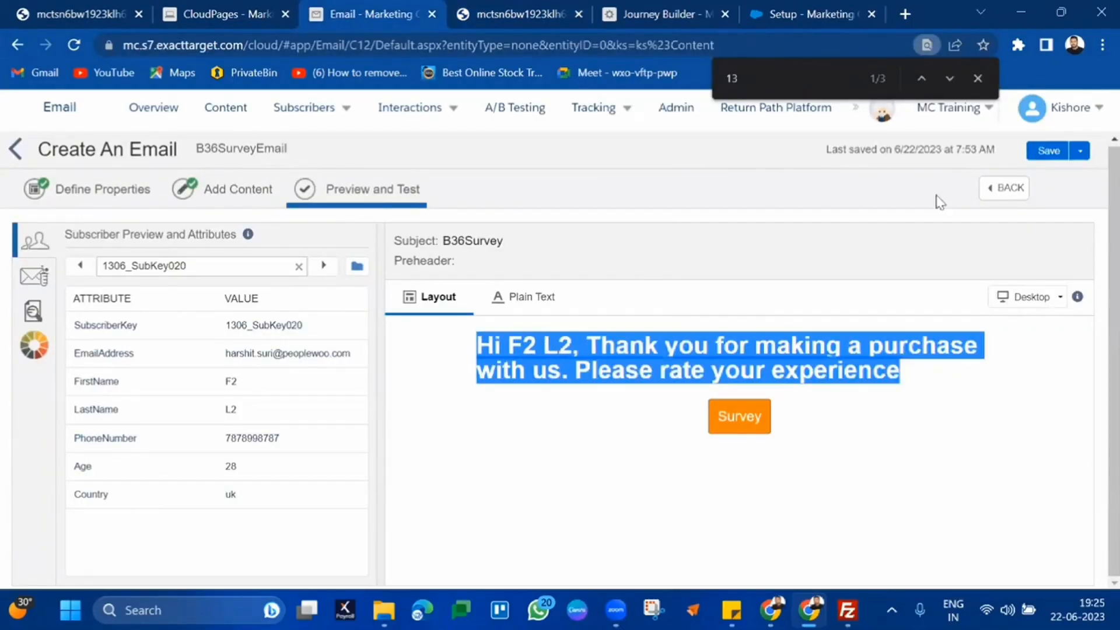
Close the find bar and survey page, then go back to the Add Content step
{"action": "left_click", "coordinate": [977, 78]}
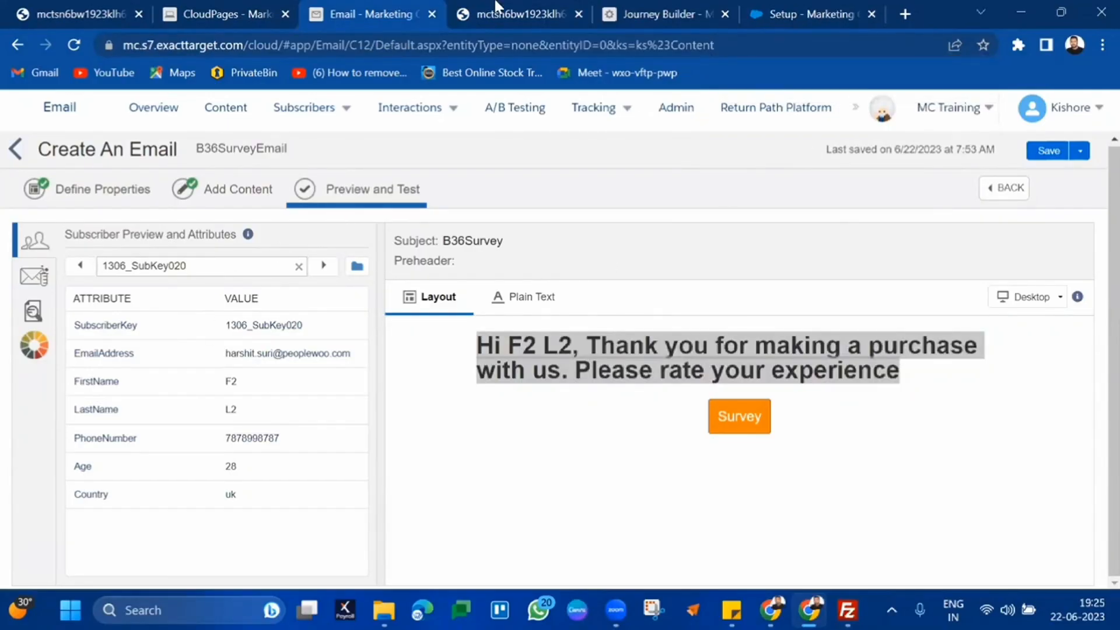
{"action": "left_click", "coordinate": [580, 13]}
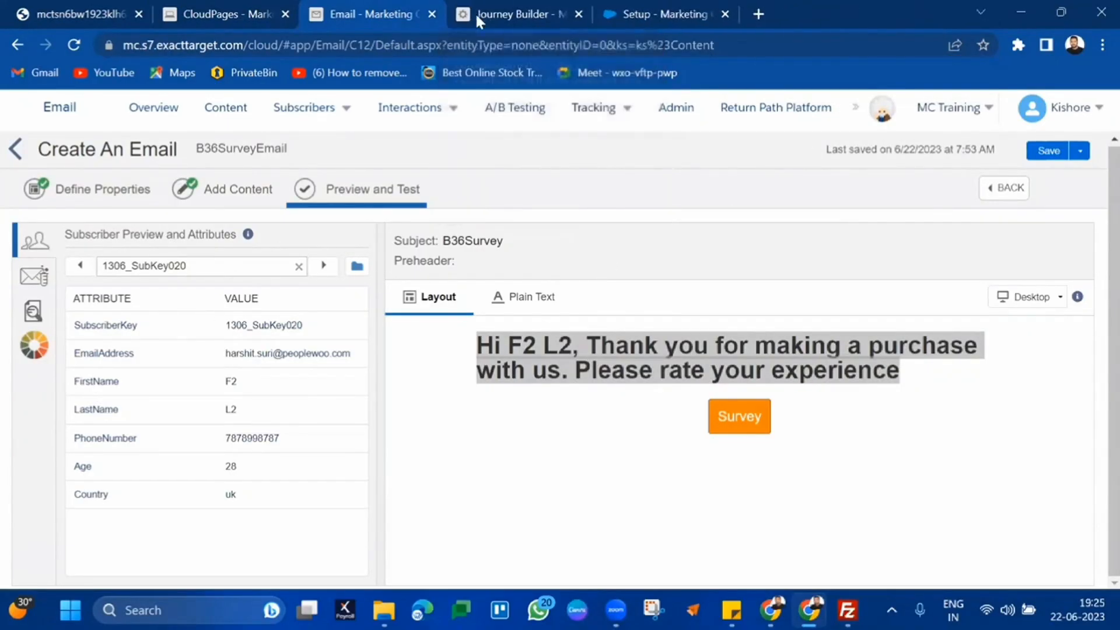
{"action": "left_click_drag", "start_coordinate": [268, 6], "coordinate": [375, 7]}
{"action": "left_click", "coordinate": [230, 11]}
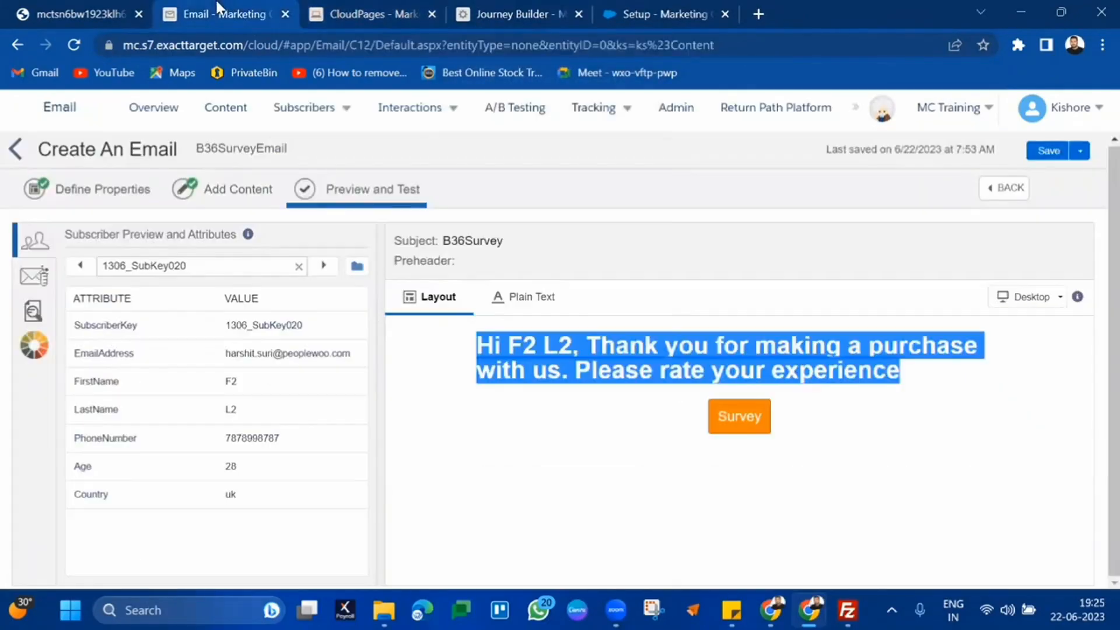
{"action": "left_click", "coordinate": [646, 339]}
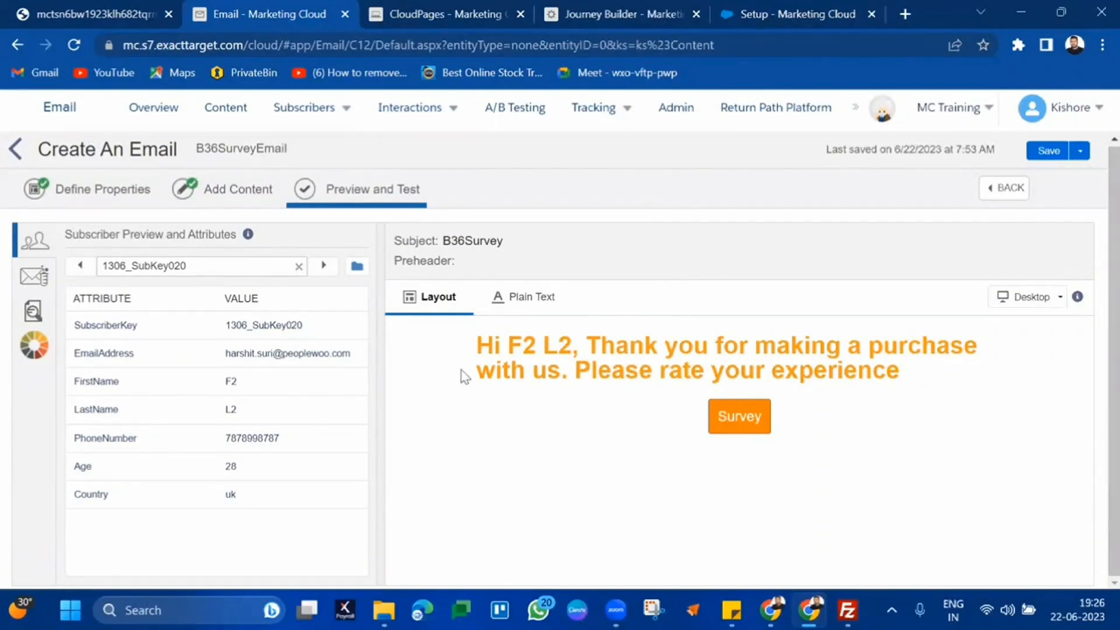
{"action": "left_click", "coordinate": [1013, 197]}
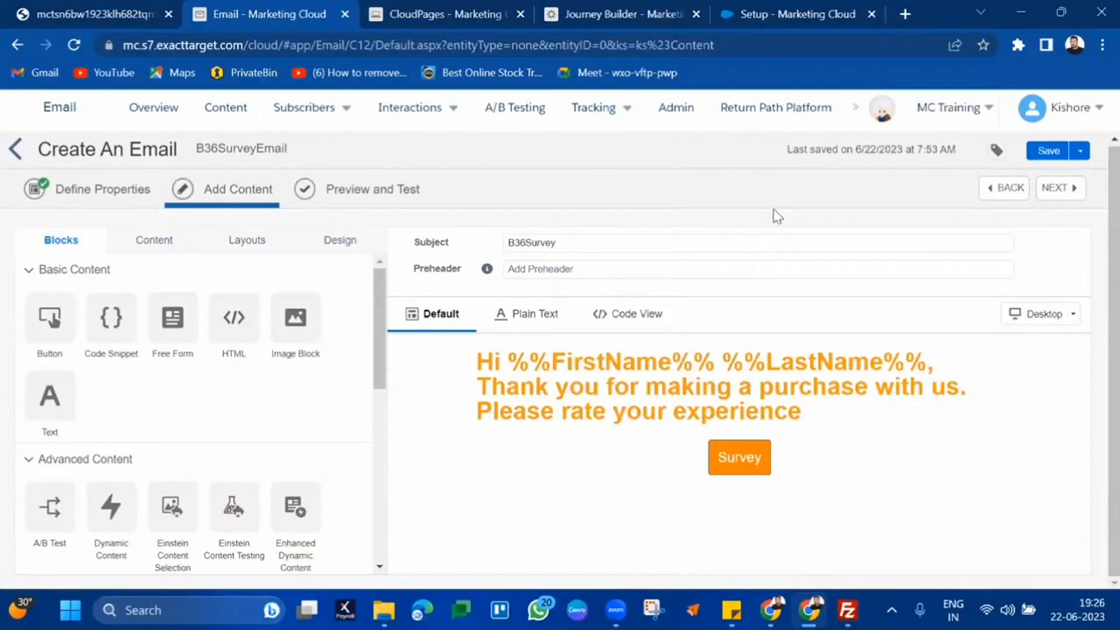
Add a Code Snippet block above the greeting containing %%[ ]%% AMPscript delimiters
{"action": "left_click_drag", "start_coordinate": [120, 317], "coordinate": [570, 333]}
{"action": "left_click", "coordinate": [244, 328]}
{"action": "type", "text": "%%["}
{"action": "type", "text": "]%%"}
{"action": "key", "text": "Left"}
{"action": "key", "text": "Left"}
{"action": "key", "text": "Left"}
{"action": "key", "text": "Return"}
{"action": "key", "text": "Return"}
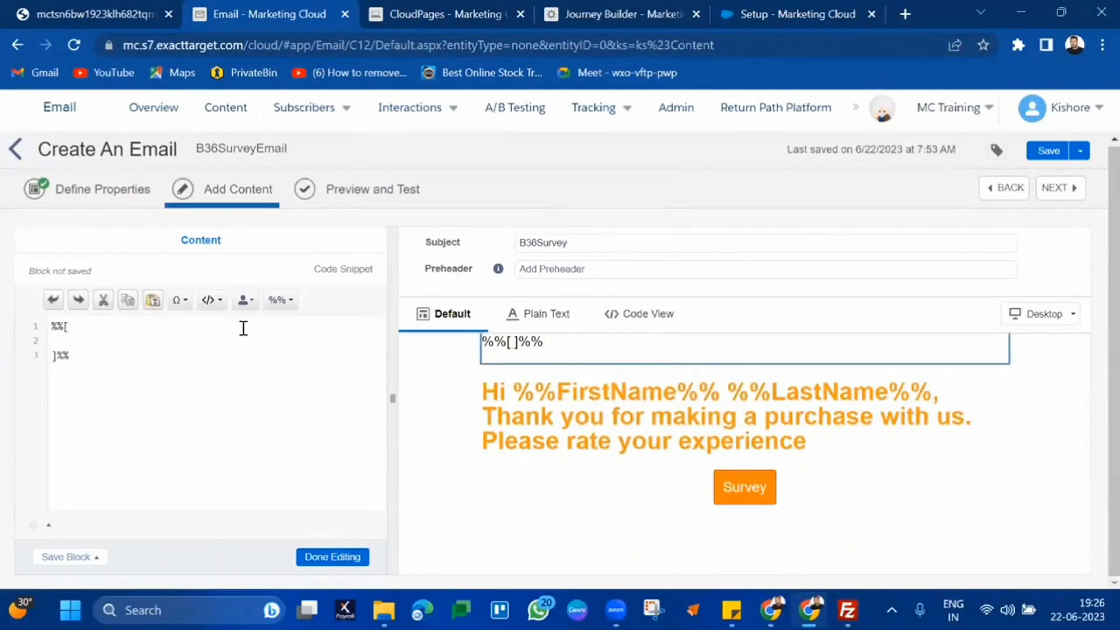
{"action": "key", "text": "Return"}
{"action": "type", "text": "var@subkey,@"}
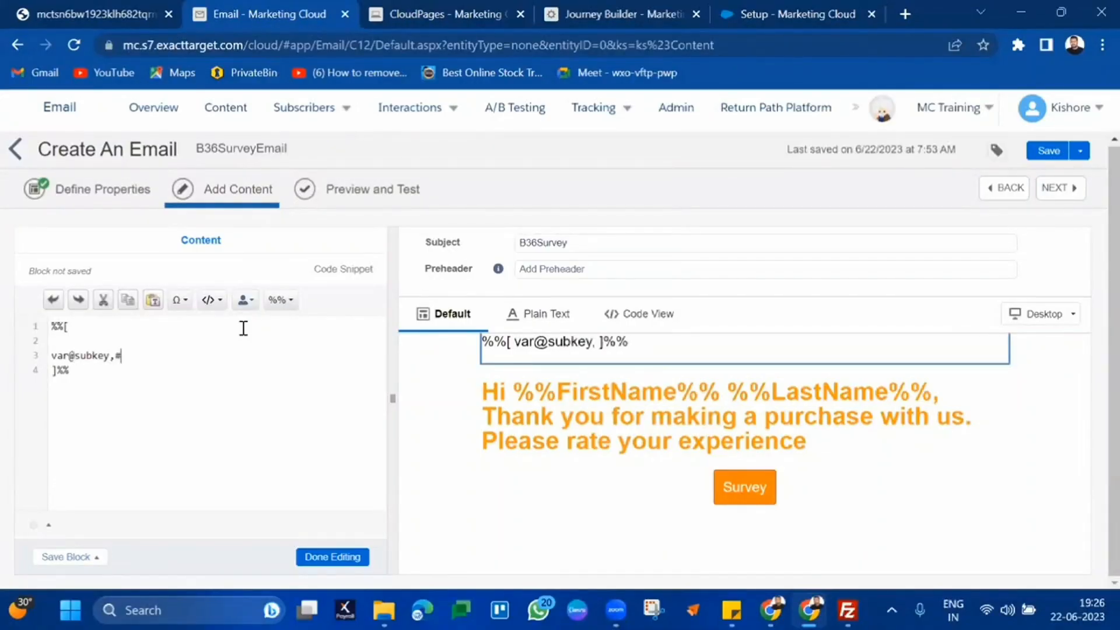
{"action": "type", "text": "fname,@lname,"}
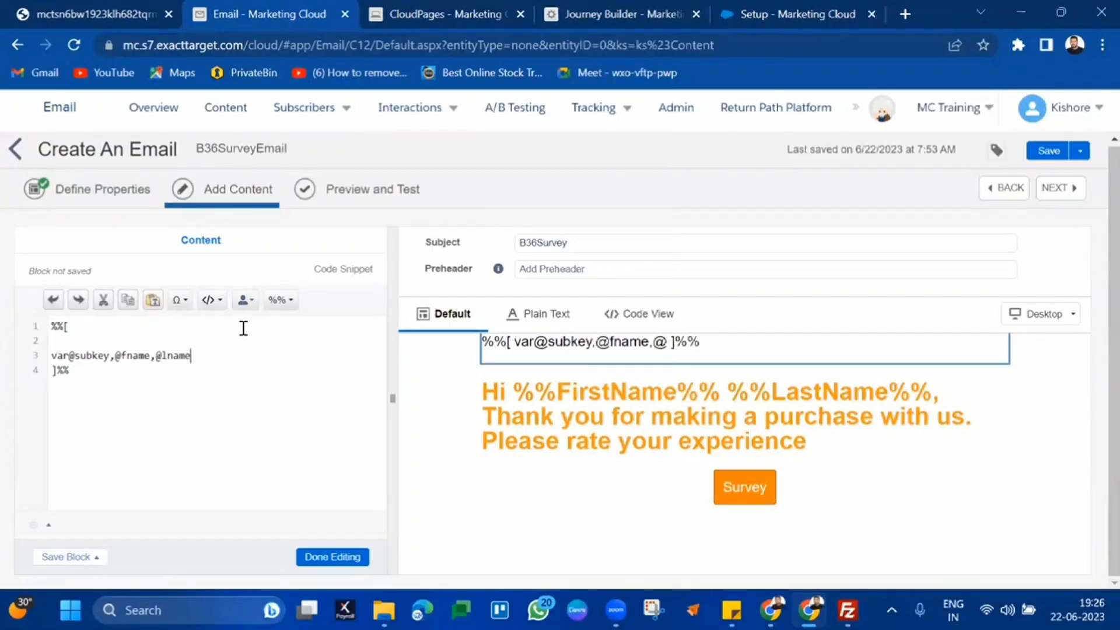
{"action": "type", "text": "@email"}
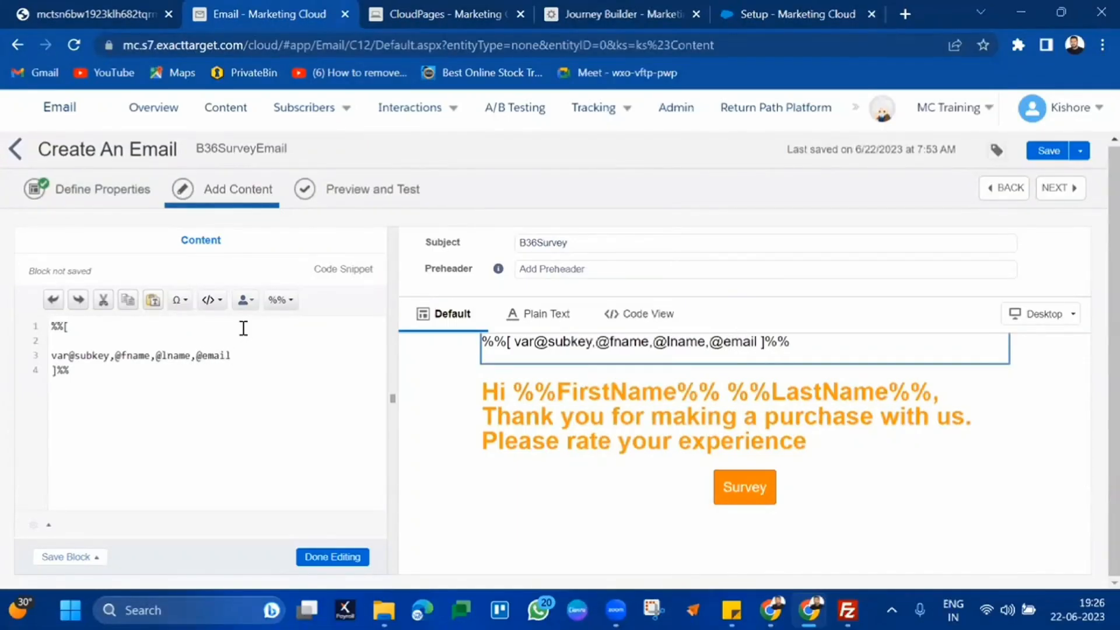
{"action": "key", "text": "Return"}
{"action": "left_click", "coordinate": [236, 360]}
{"action": "triple_click", "coordinate": [237, 359]}
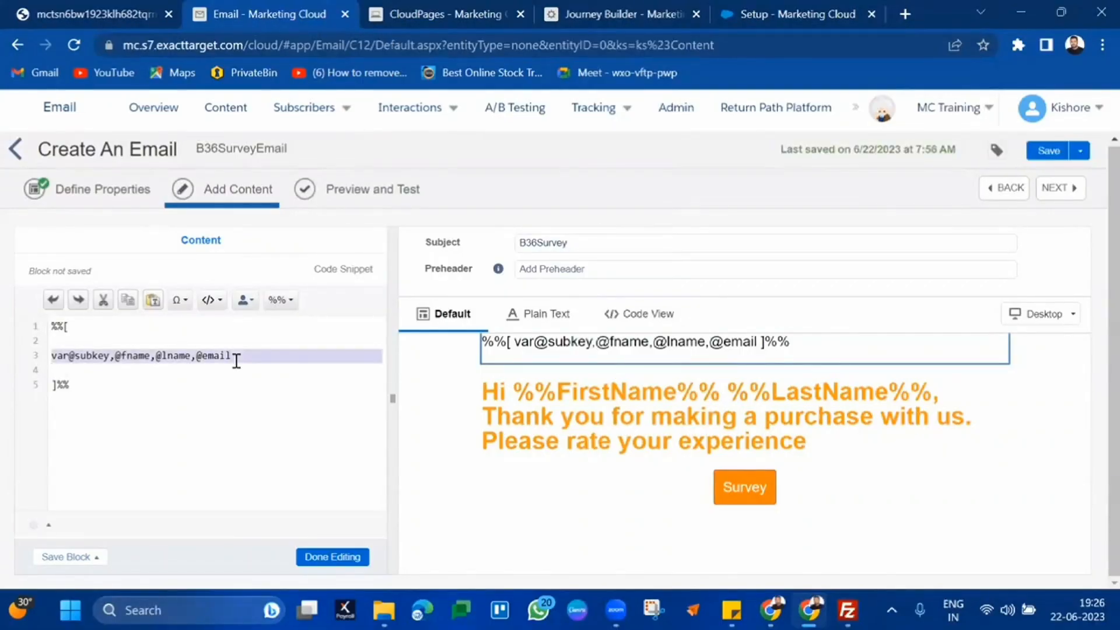
{"action": "left_click", "coordinate": [416, 209]}
{"action": "left_click", "coordinate": [413, 8]}
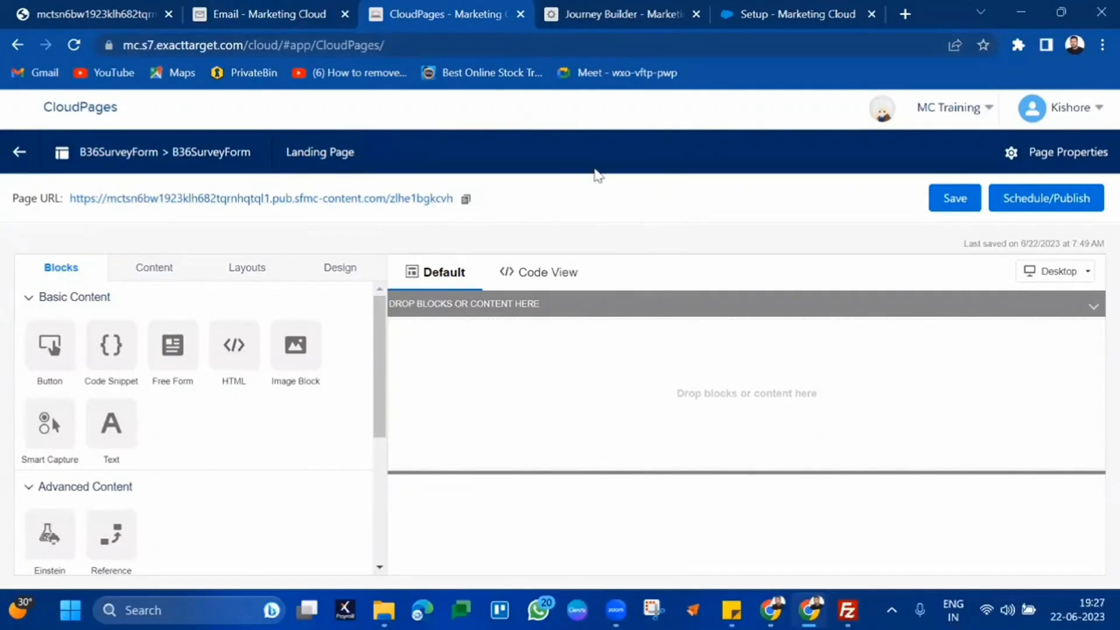
Compare the B36SurveyForm landing page with the email, ending back on the email's code snippet
{"action": "left_click", "coordinate": [281, 7]}
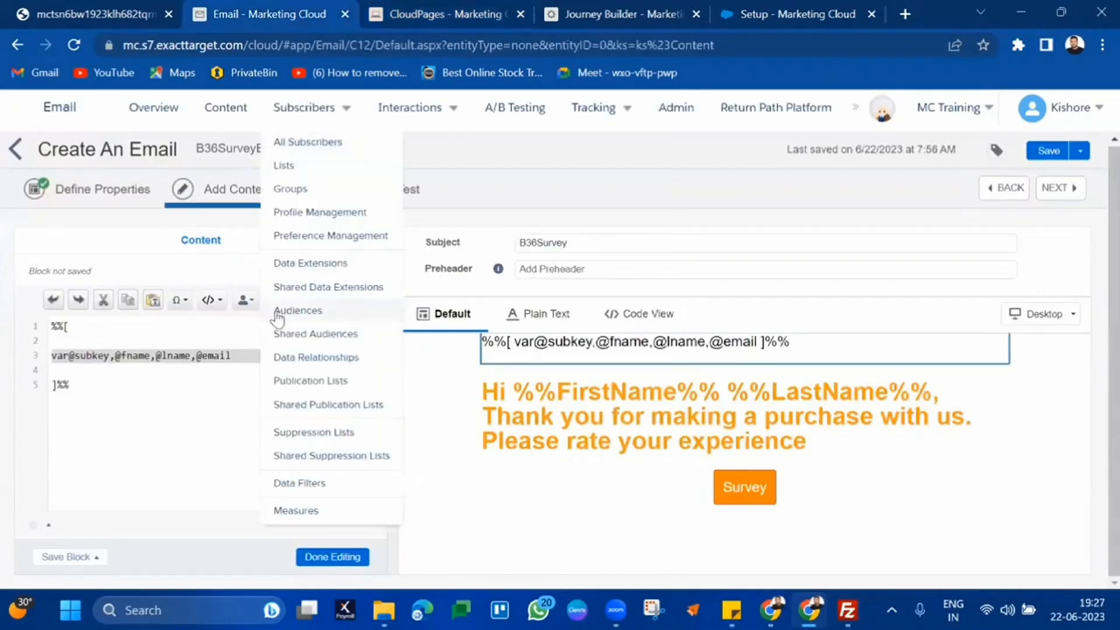
{"action": "left_click", "coordinate": [248, 344]}
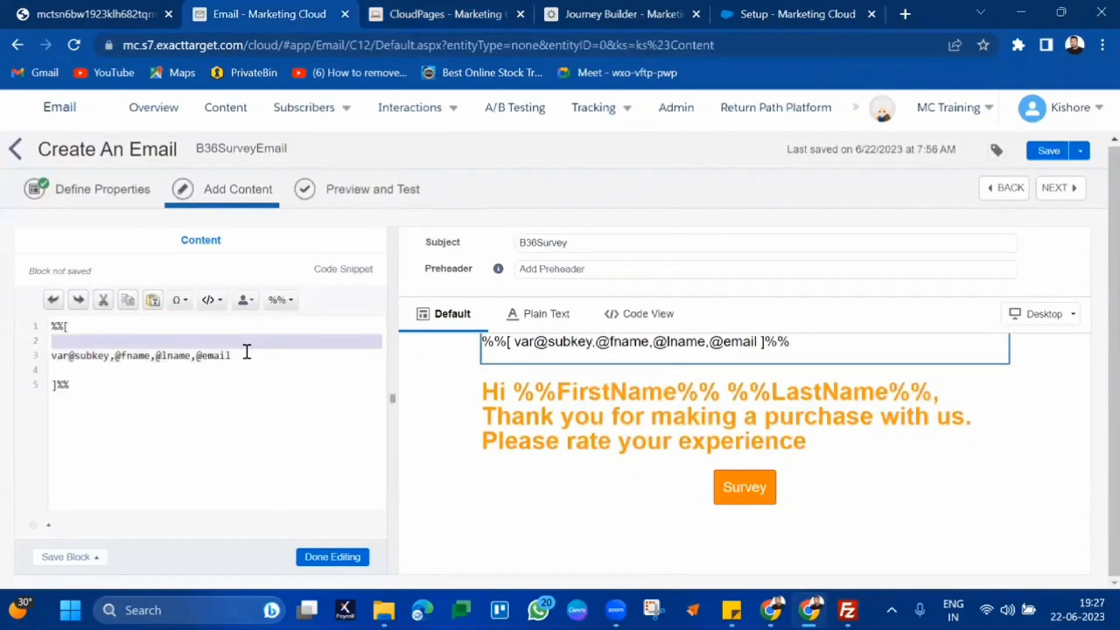
{"action": "left_click", "coordinate": [242, 355]}
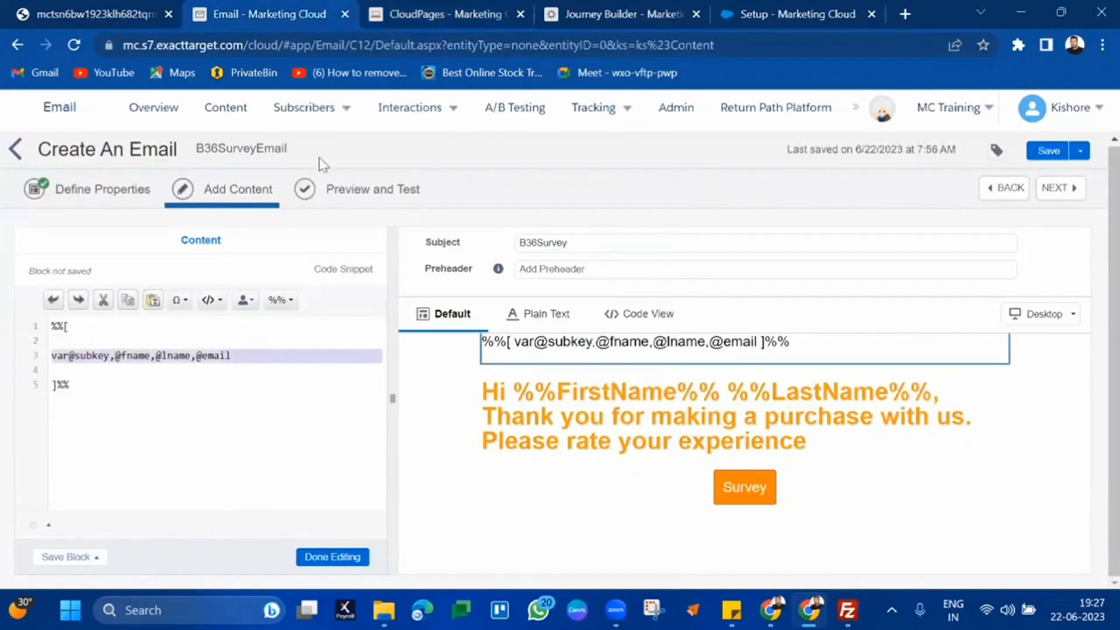
{"action": "left_click", "coordinate": [415, 9]}
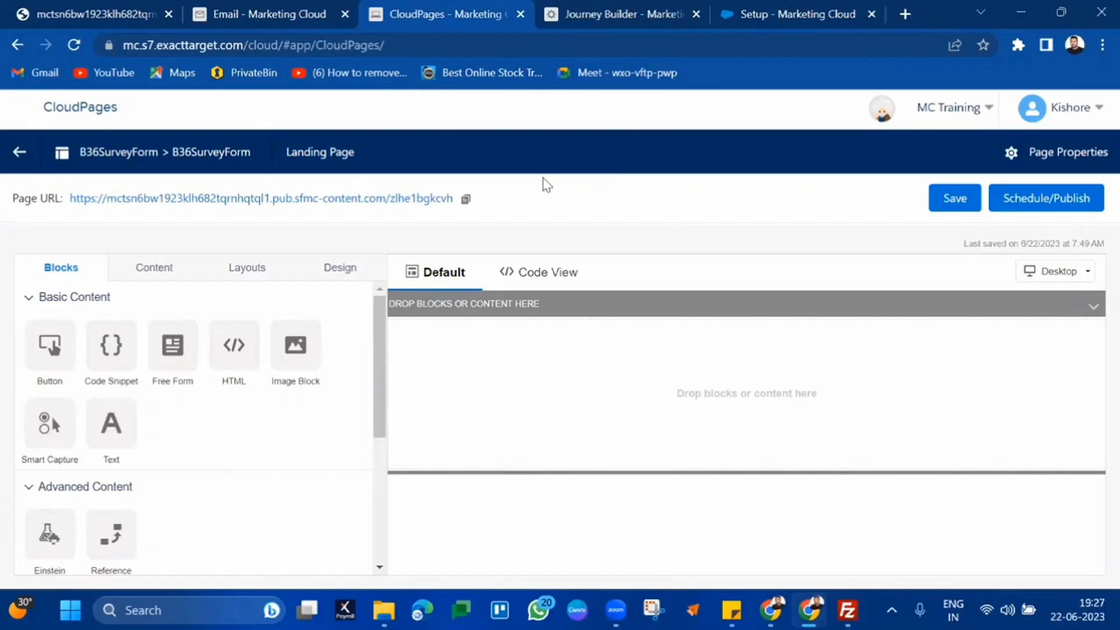
{"action": "left_click", "coordinate": [314, 11]}
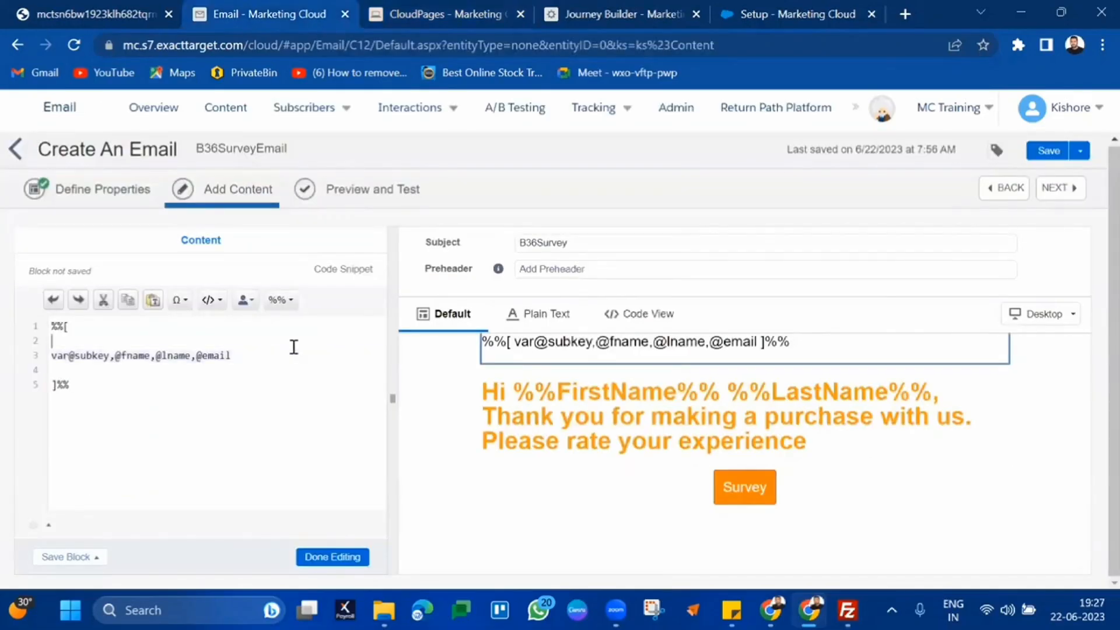
{"action": "left_click", "coordinate": [167, 357]}
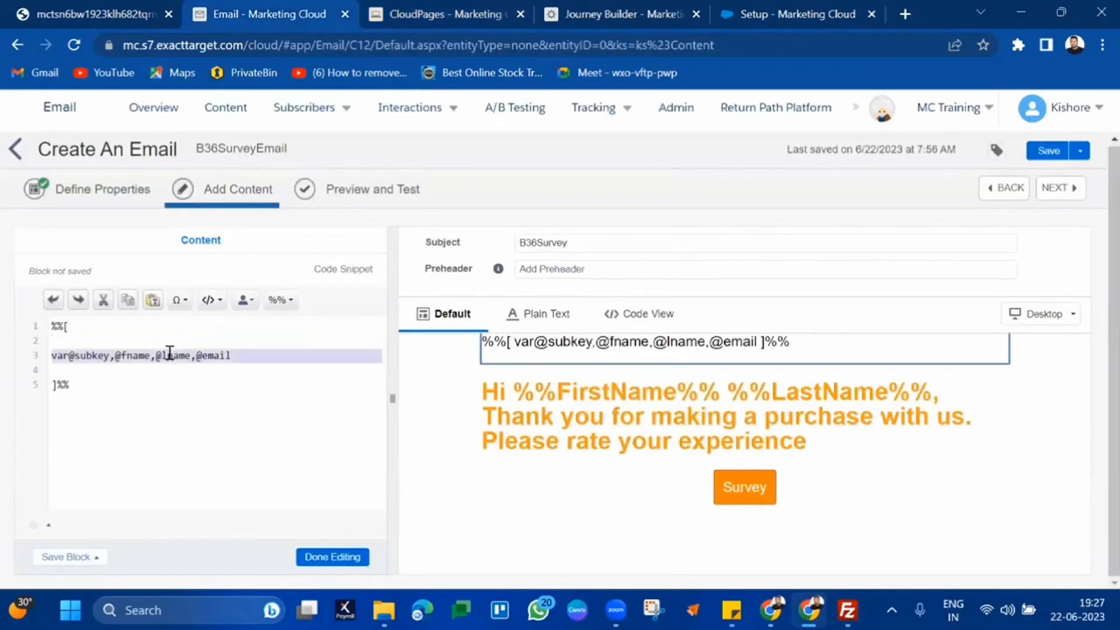
{"action": "left_click", "coordinate": [263, 364]}
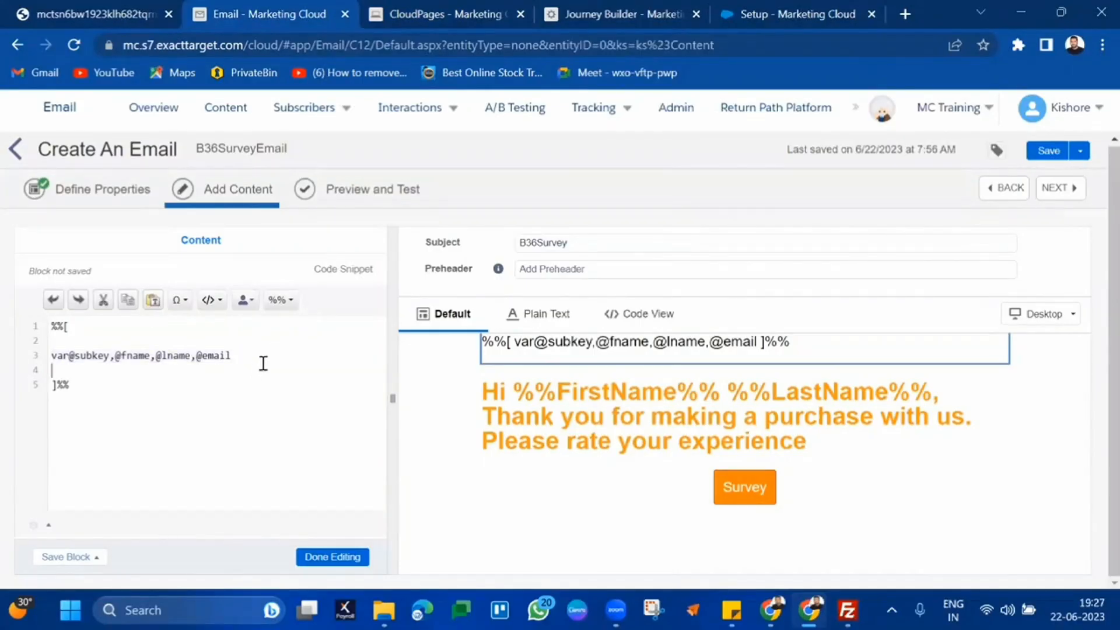
{"action": "key", "text": "Return"}
{"action": "type", "text": "set @sub"}
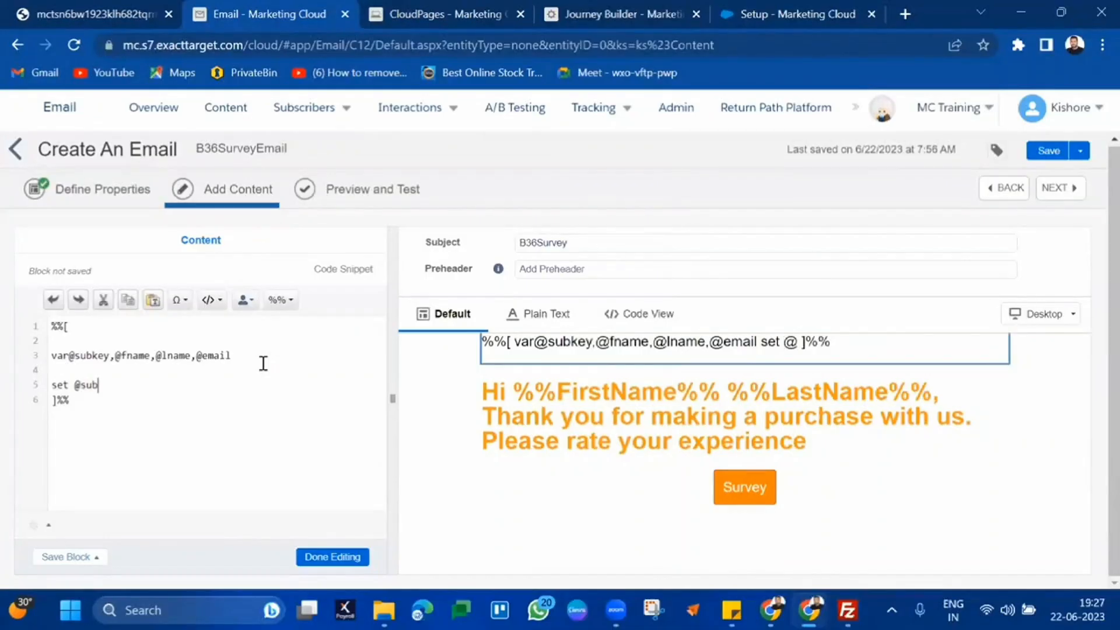
{"action": "type", "text": "key = S"}
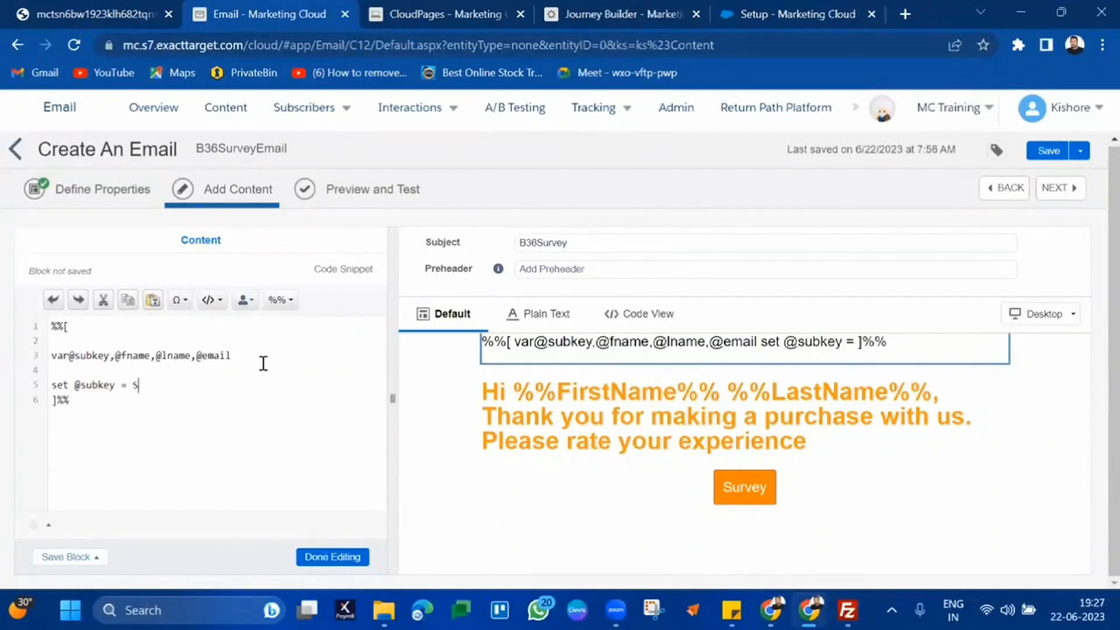
{"action": "type", "text": "ubscriberKey"}
{"action": "key", "text": "Return"}
{"action": "type", "text": "set@f"}
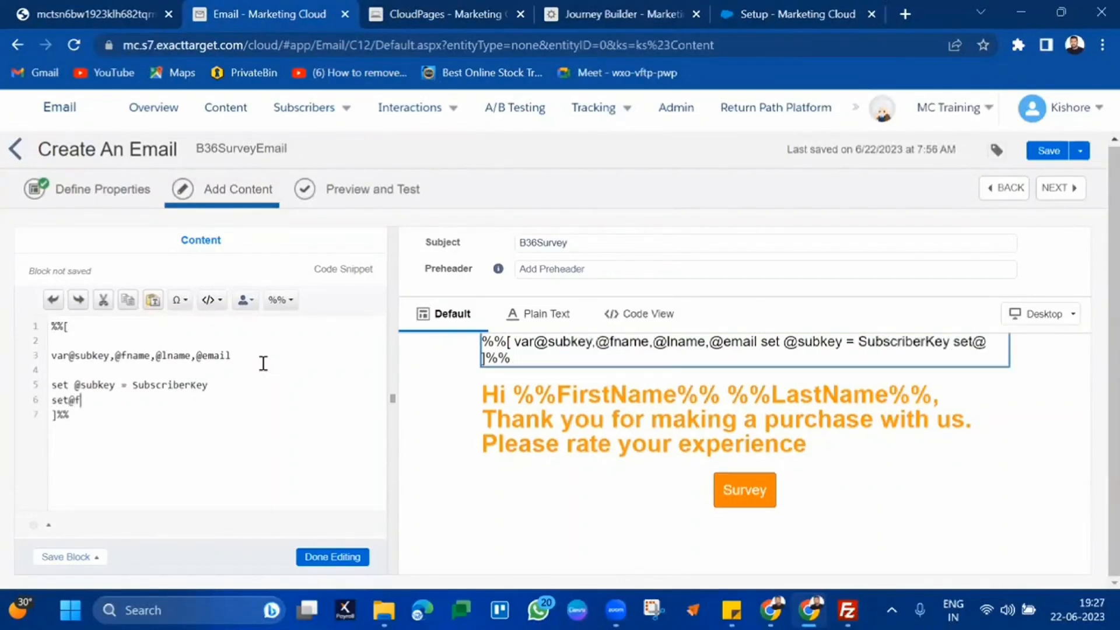
{"action": "type", "text": "name = "}
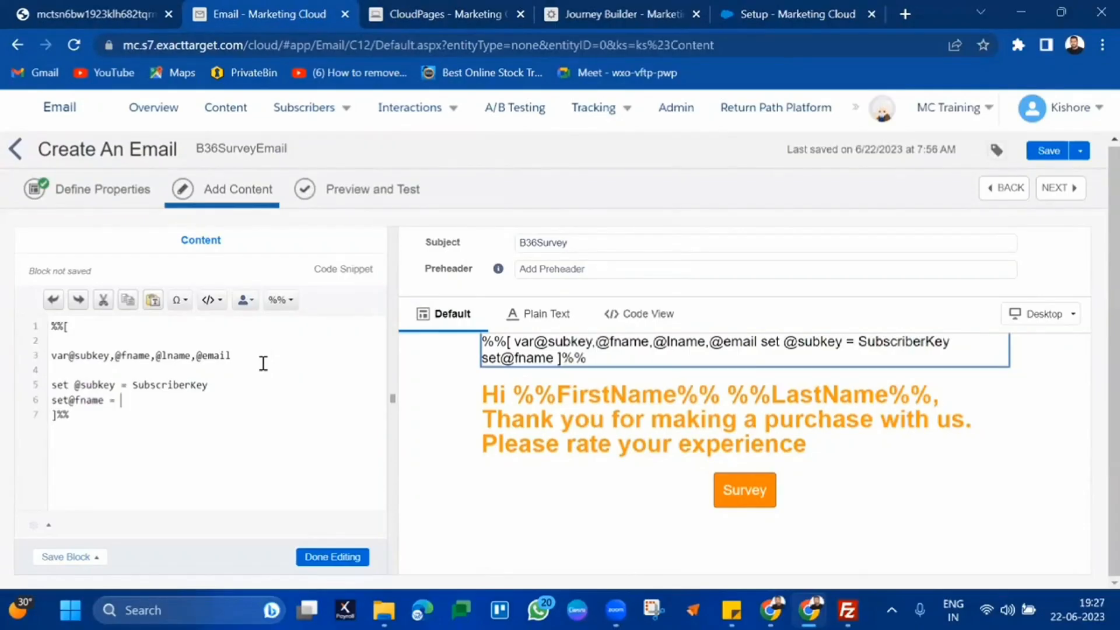
{"action": "type", "text": "FirstNam"}
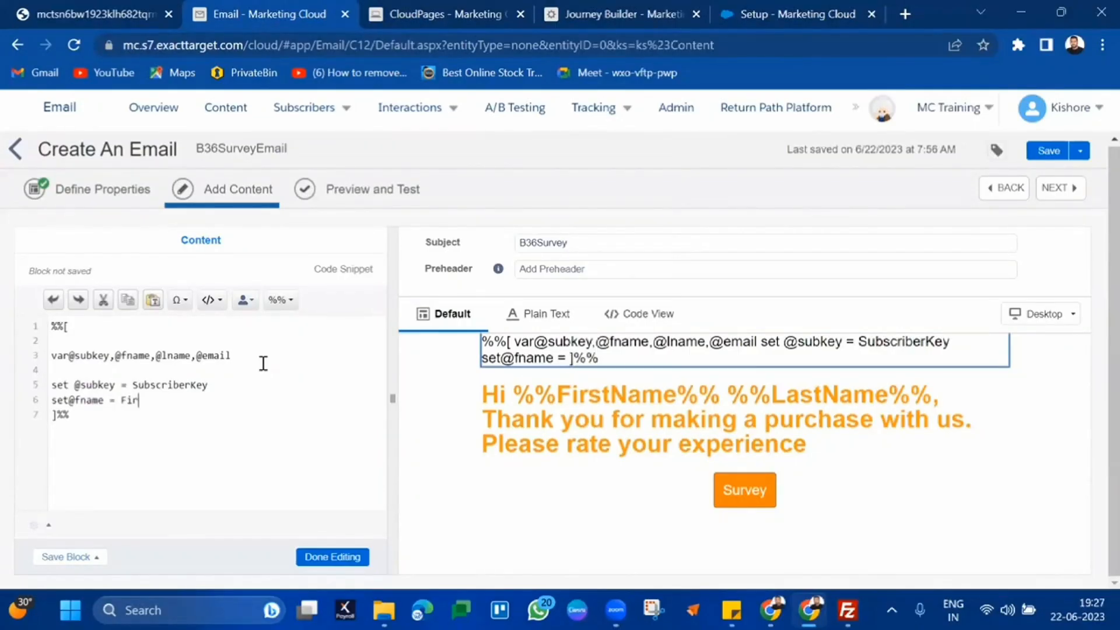
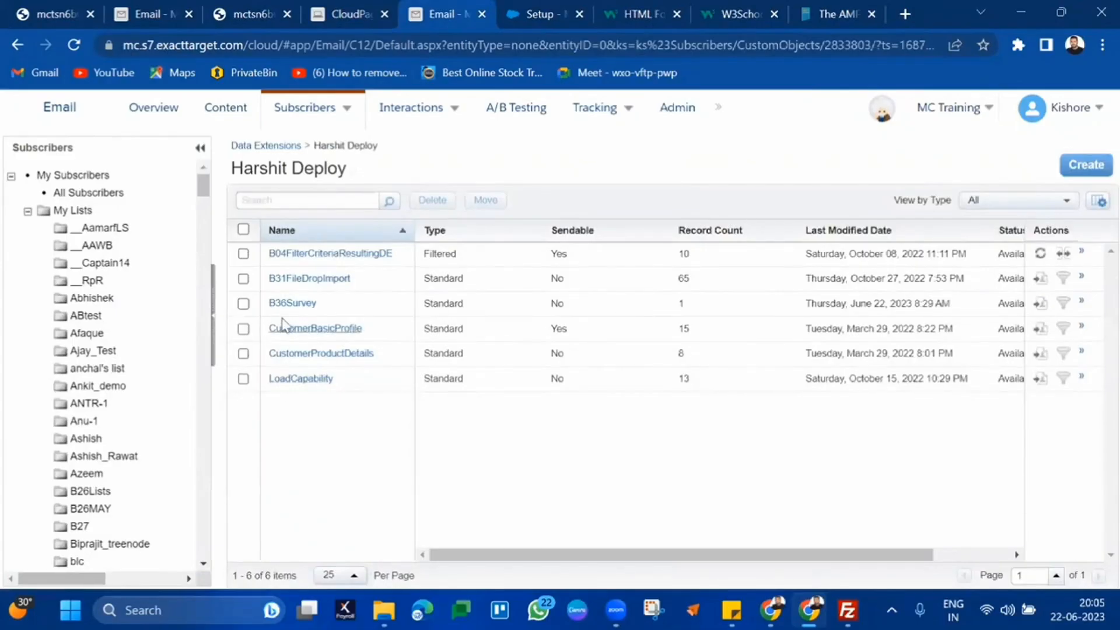
Open the B36Survey records and inspect the saved row's subscriber key, last name, email and rating 10
{"action": "left_click", "coordinate": [291, 304]}
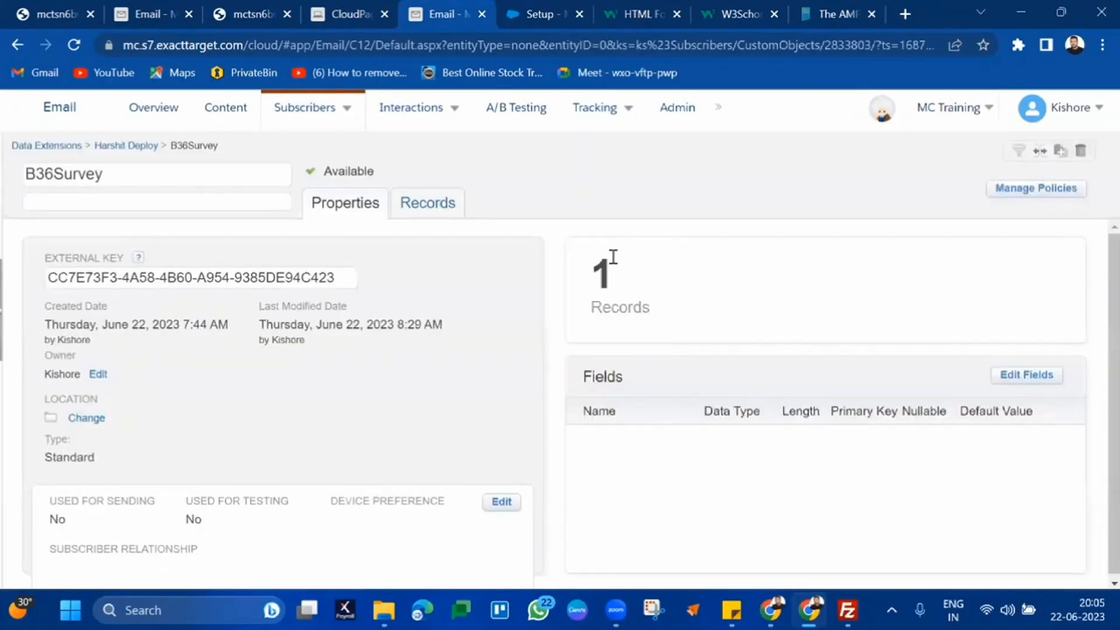
{"action": "left_click", "coordinate": [447, 210]}
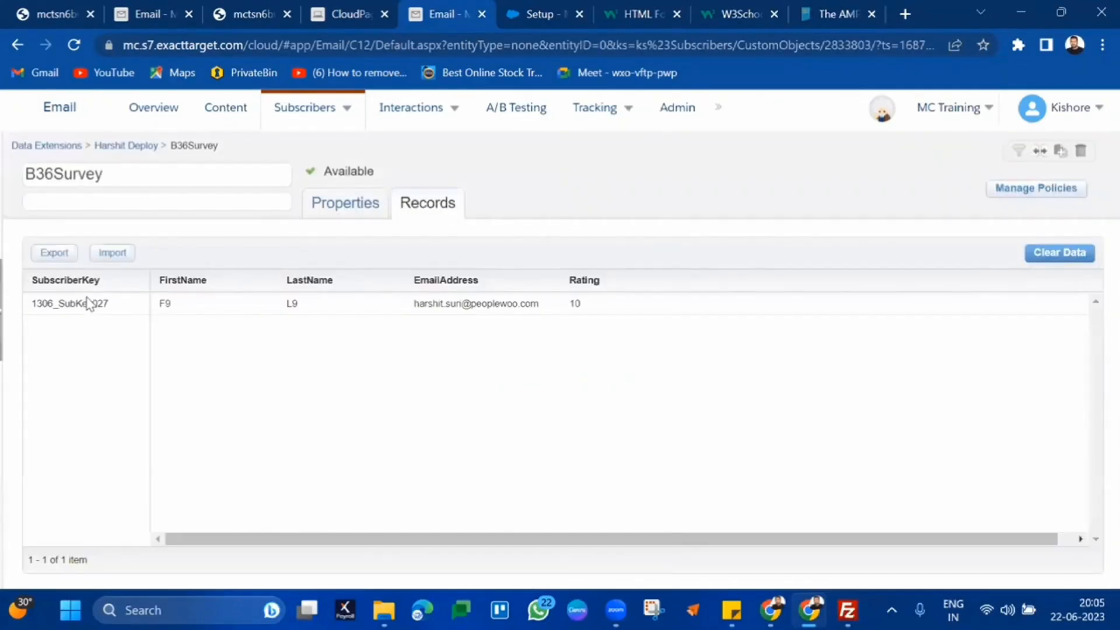
{"action": "double_click", "coordinate": [89, 302]}
{"action": "double_click", "coordinate": [164, 303]}
{"action": "double_click", "coordinate": [291, 303]}
{"action": "triple_click", "coordinate": [424, 310]}
{"action": "left_click_drag", "start_coordinate": [561, 308], "coordinate": [570, 281]}
{"action": "left_click_drag", "start_coordinate": [572, 282], "coordinate": [566, 305]}
{"action": "double_click", "coordinate": [574, 304]}
{"action": "left_click", "coordinate": [146, 10]}
Preview the email for the next subscriber and open its survey form
{"action": "mouse_move", "coordinate": [304, 107]}
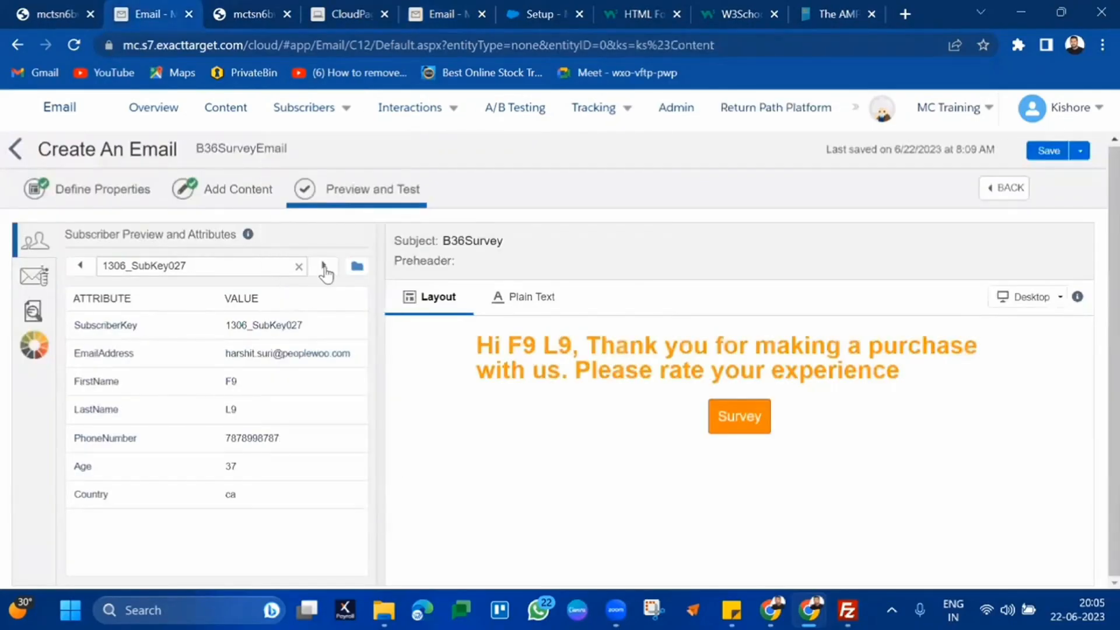
{"action": "left_click", "coordinate": [325, 266]}
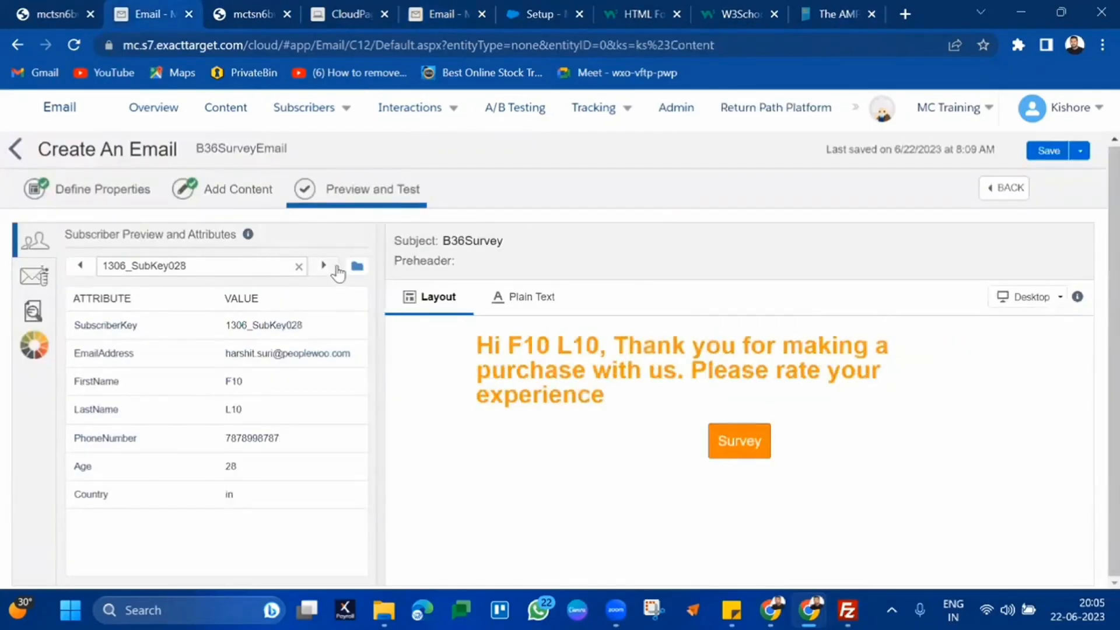
{"action": "left_click", "coordinate": [742, 442]}
{"action": "left_click", "coordinate": [346, 14]}
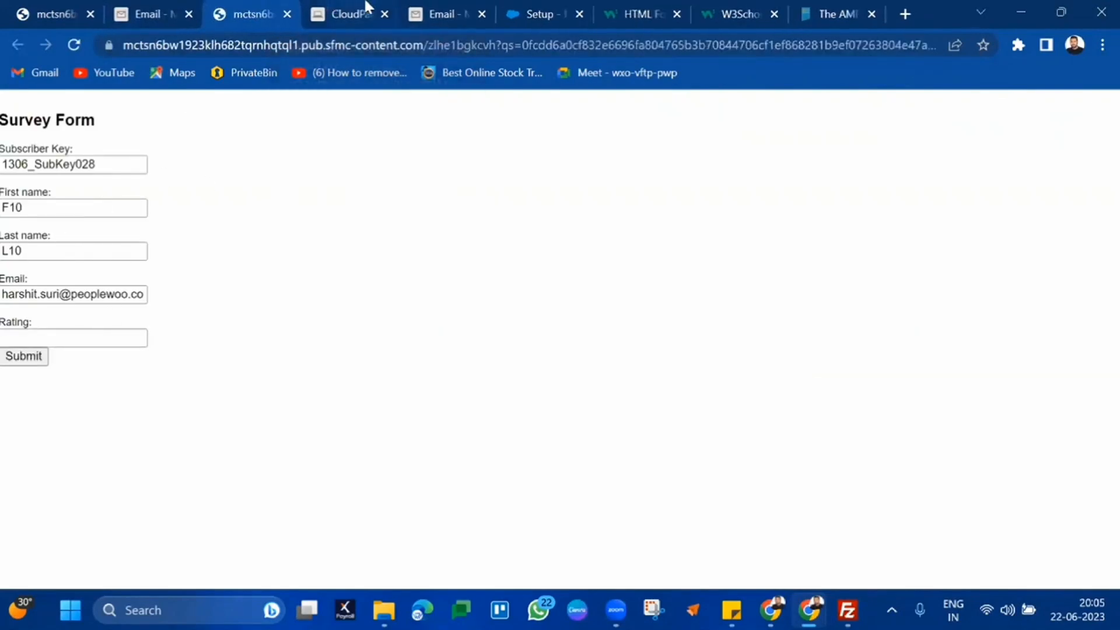
{"action": "left_click", "coordinate": [367, 9]}
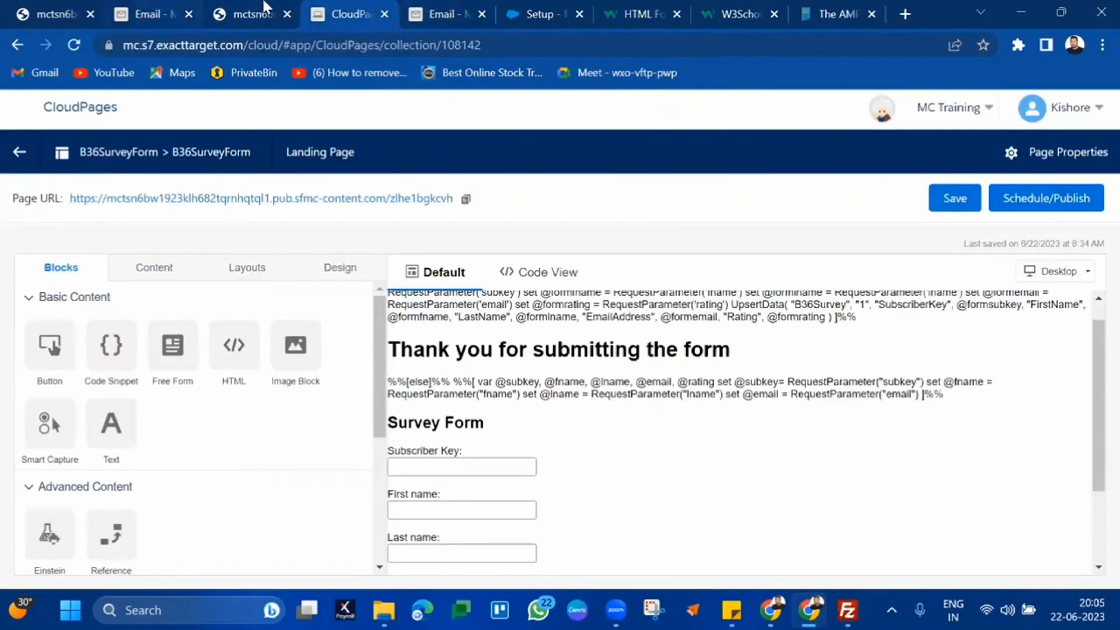
{"action": "left_click", "coordinate": [265, 10]}
Enter a rating of 6, submit the form and return to the B36Survey records
{"action": "left_click", "coordinate": [63, 339]}
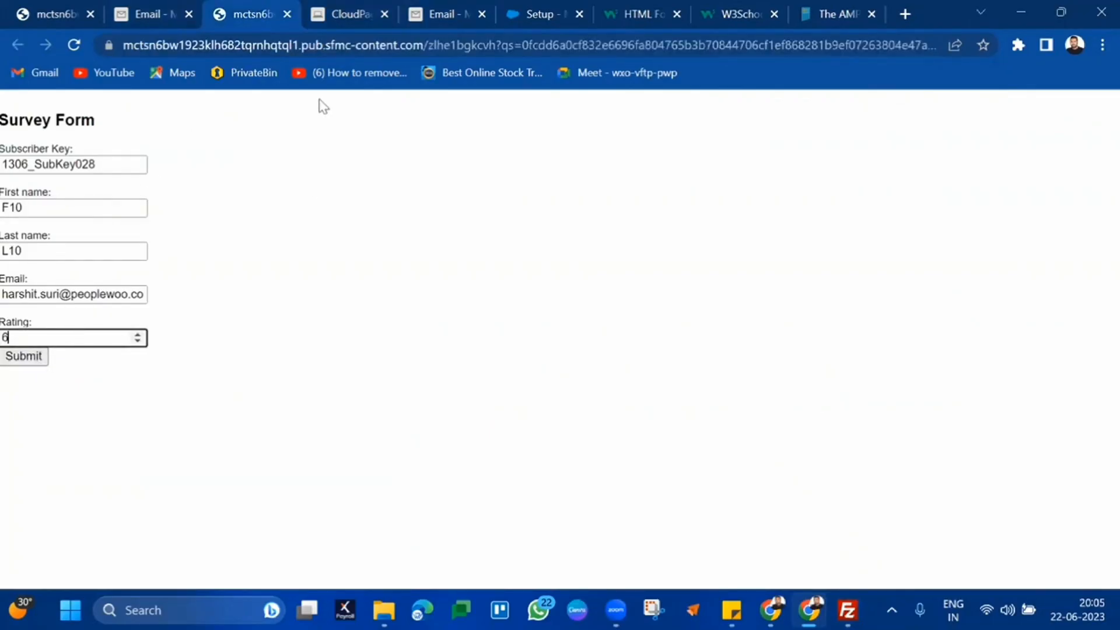
{"action": "left_click", "coordinate": [30, 359]}
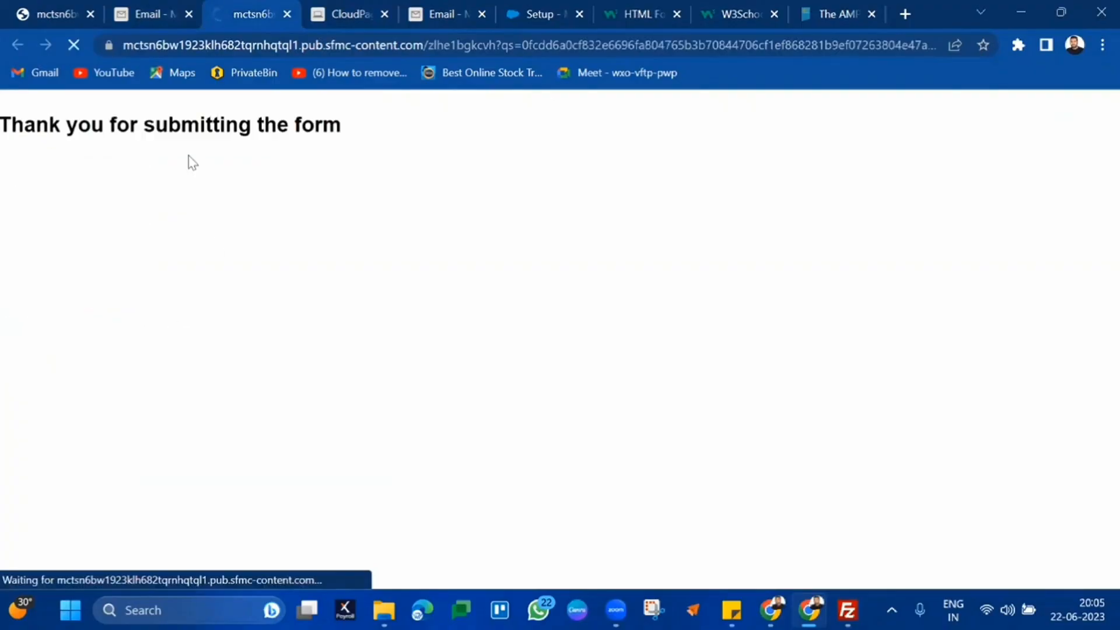
{"action": "left_click", "coordinate": [449, 12]}
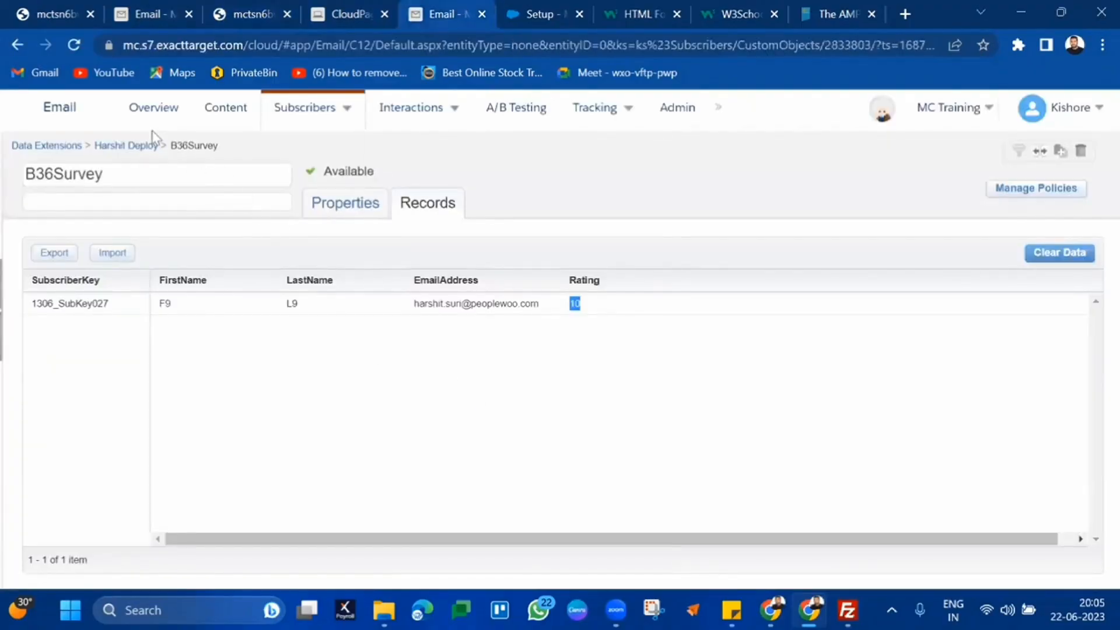
Reload the B36Survey records from Harshit Deploy and check the new second row rated 6
{"action": "left_click", "coordinate": [134, 147]}
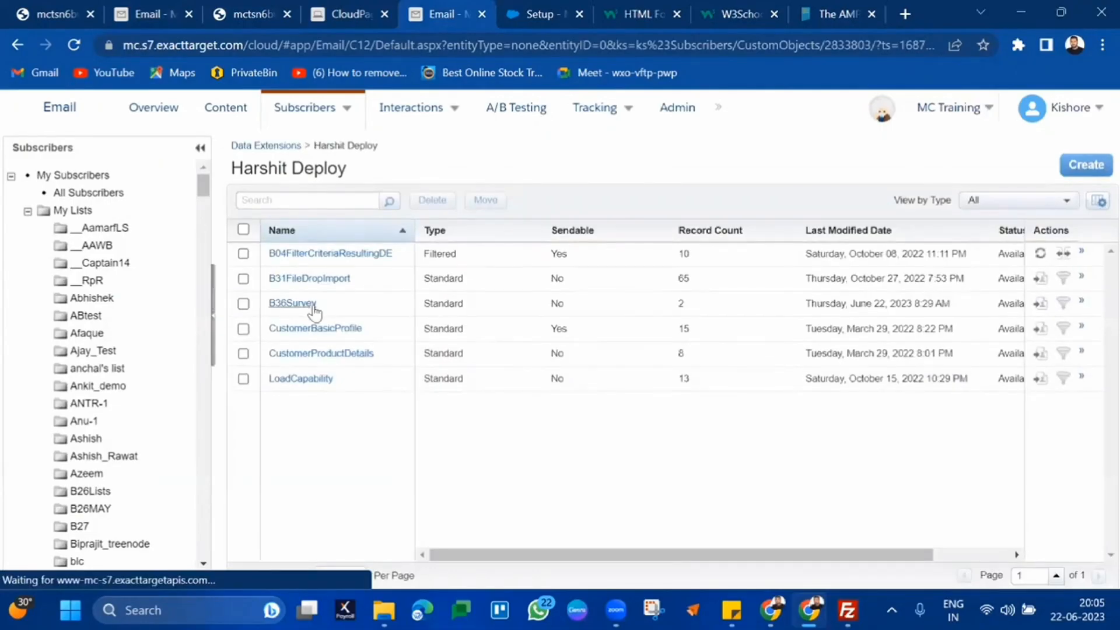
{"action": "left_click", "coordinate": [310, 304]}
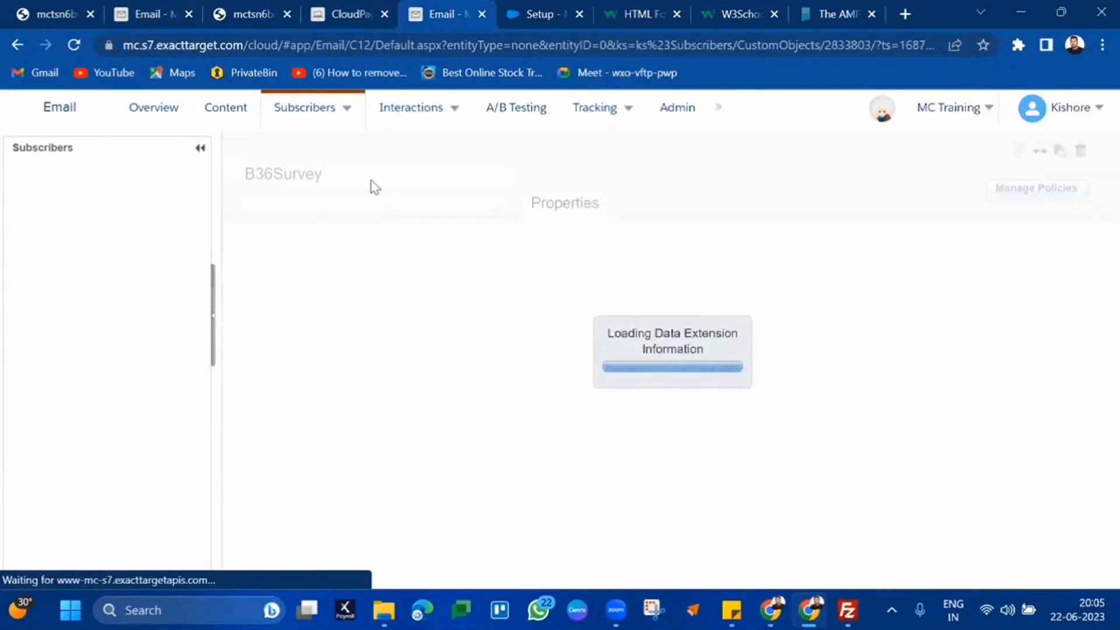
{"action": "left_click", "coordinate": [425, 210]}
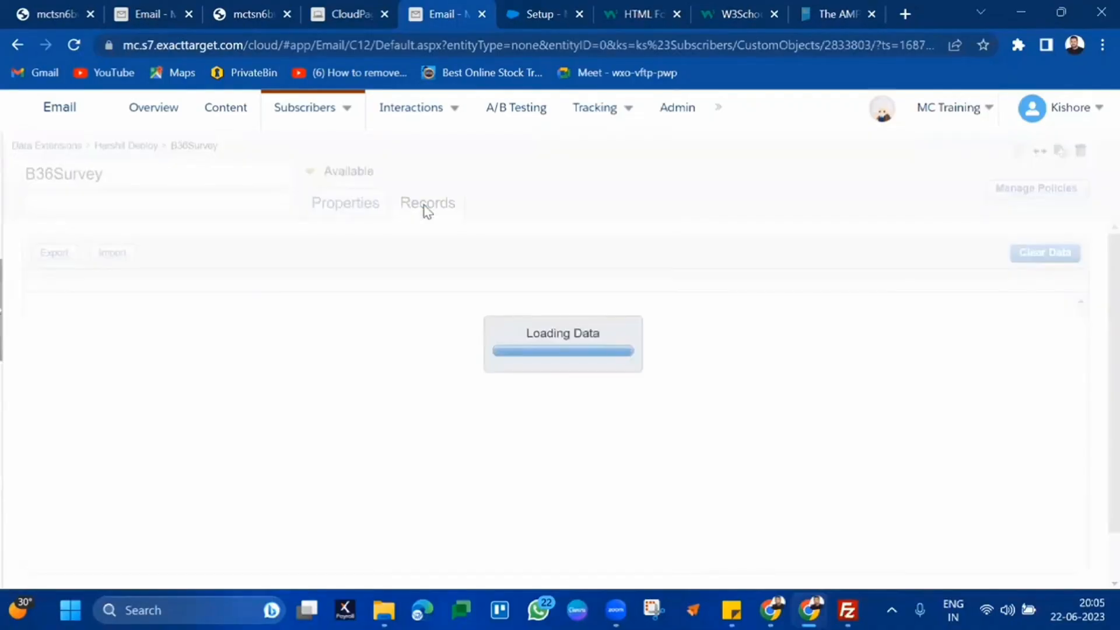
{"action": "left_click_drag", "start_coordinate": [65, 327], "coordinate": [543, 328]}
{"action": "left_click", "coordinate": [543, 328]}
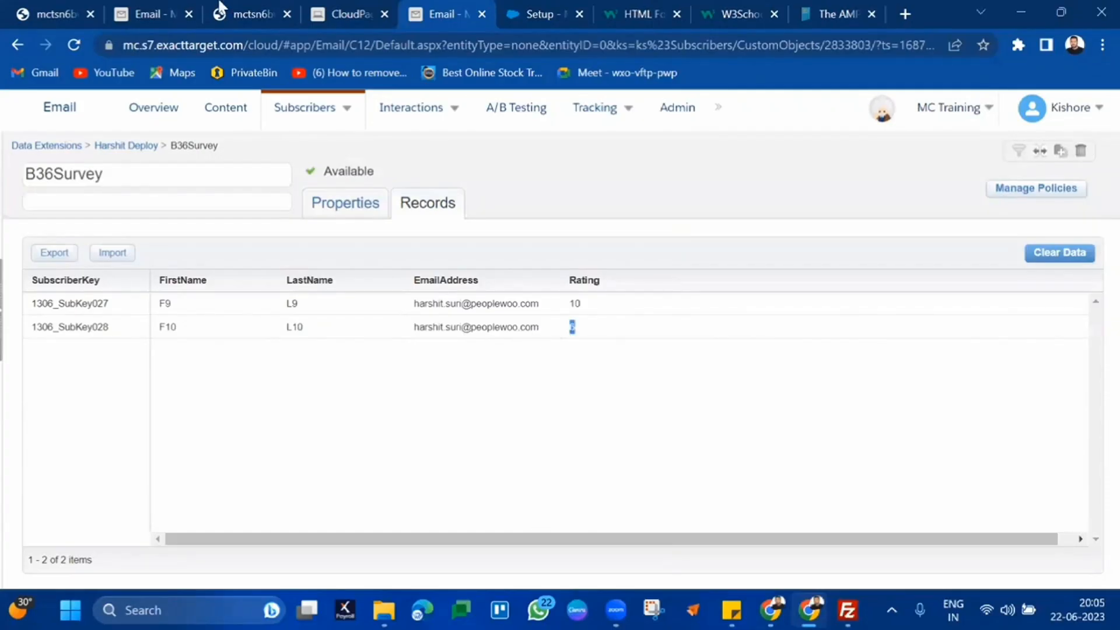
{"action": "left_click", "coordinate": [161, 7]}
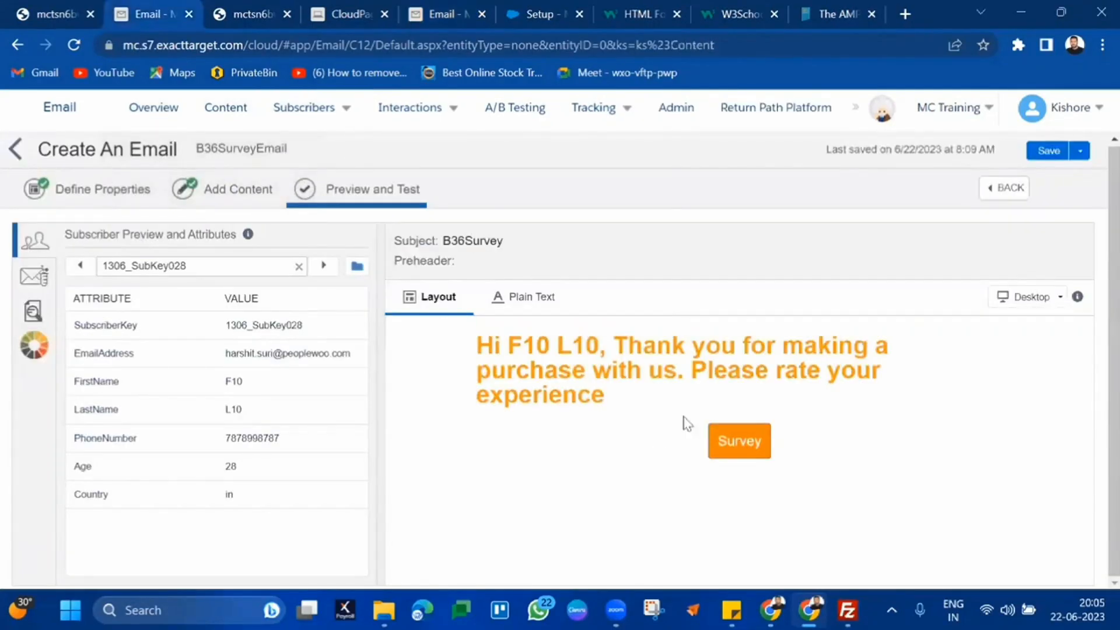
Open the survey form from the email again and submit a rating of 10
{"action": "left_click", "coordinate": [718, 436]}
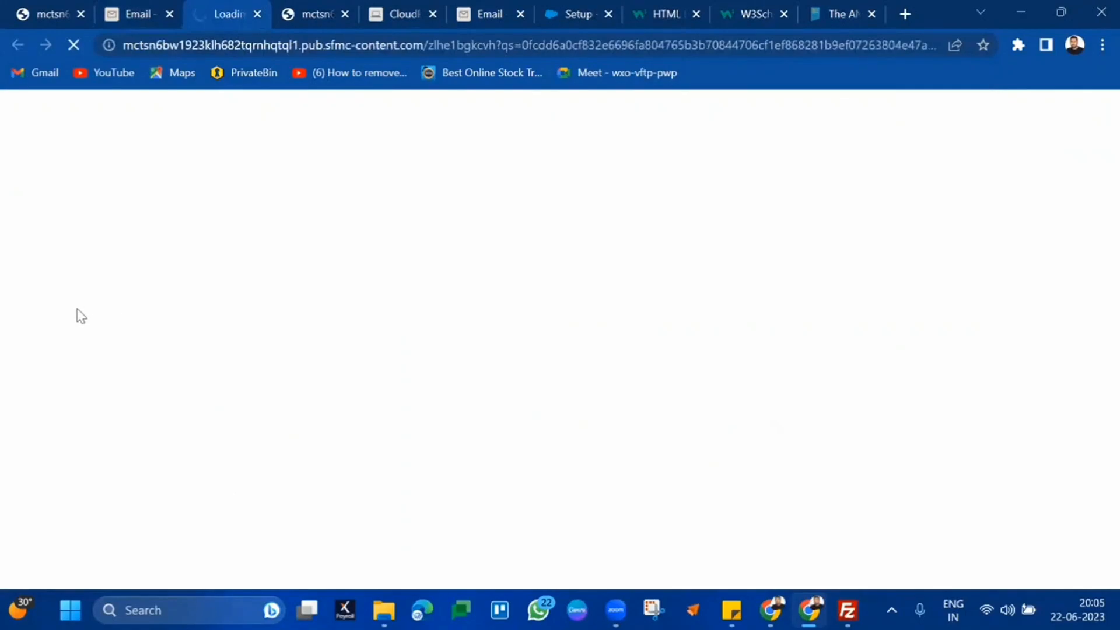
{"action": "left_click", "coordinate": [65, 337]}
{"action": "type", "text": "10"}
{"action": "left_click", "coordinate": [25, 356]}
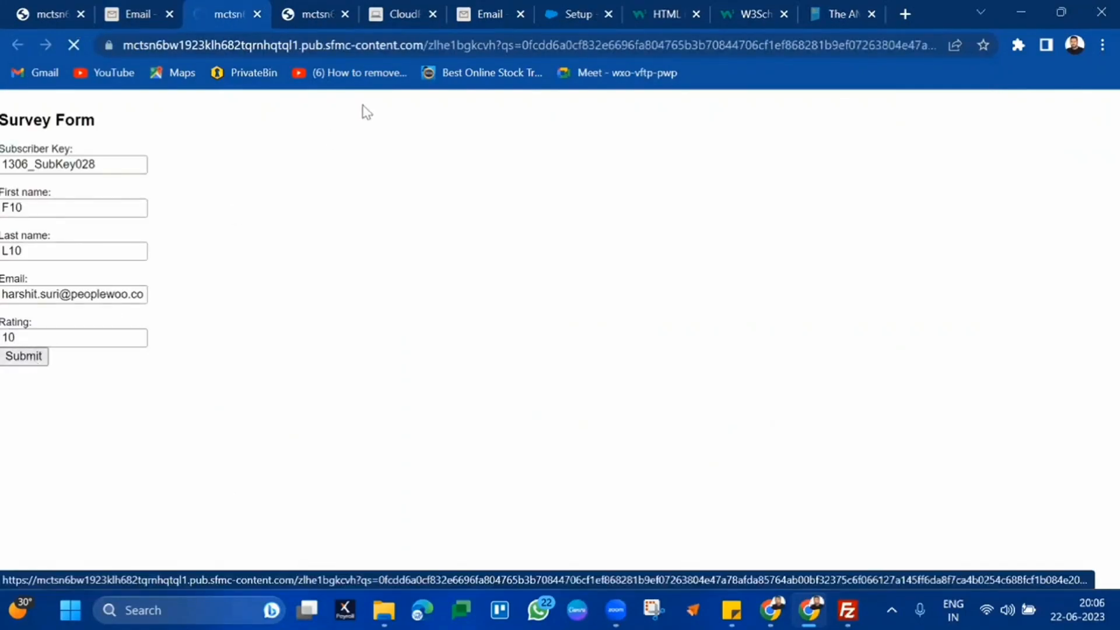
Reload the B36Survey records and confirm the second row now shows a rating of 10
{"action": "left_click", "coordinate": [499, 8]}
{"action": "left_click", "coordinate": [157, 145]}
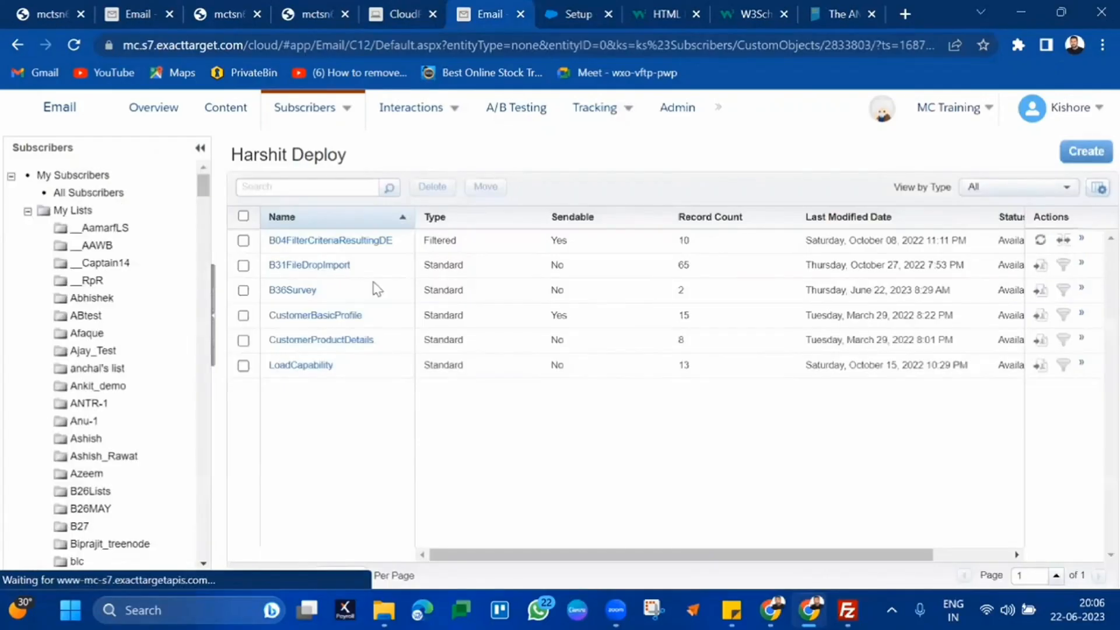
{"action": "left_click", "coordinate": [292, 304]}
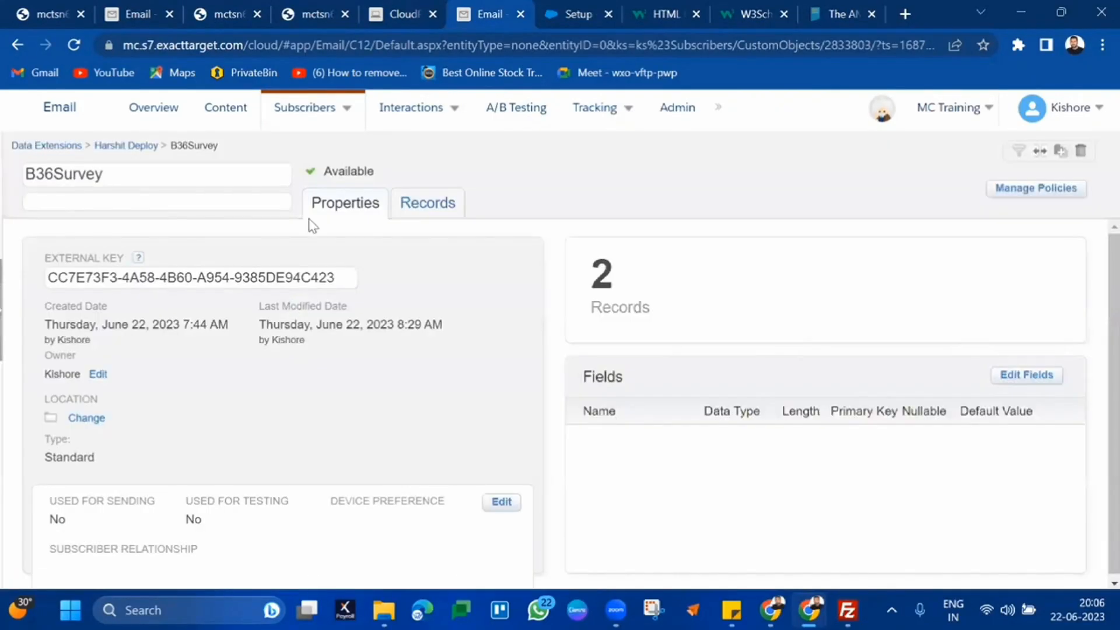
{"action": "left_click", "coordinate": [413, 203]}
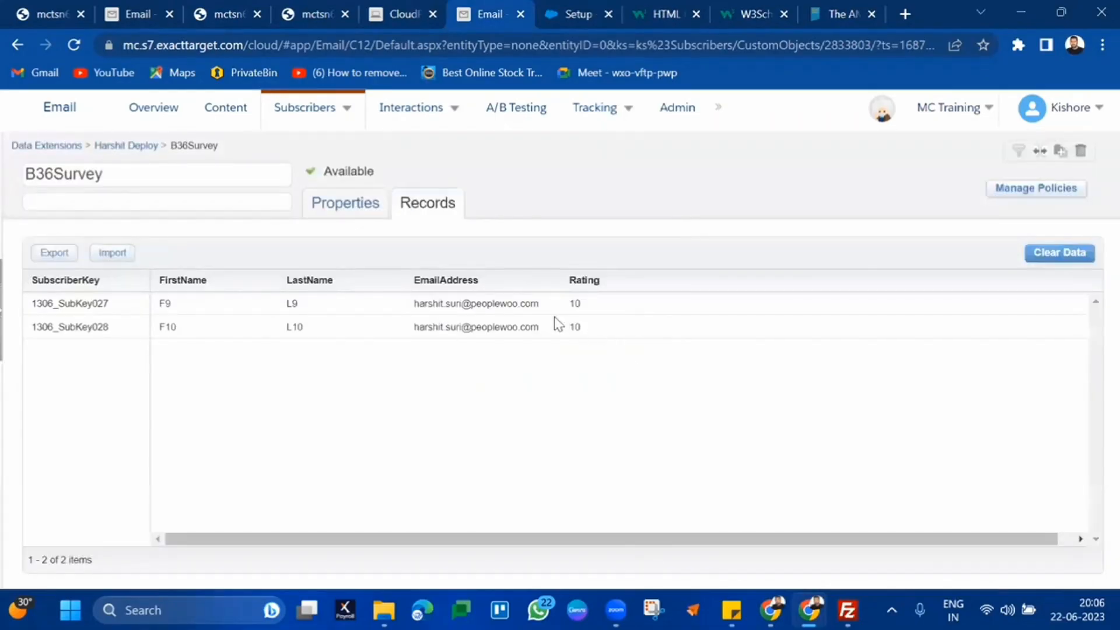
{"action": "left_click_drag", "start_coordinate": [554, 317], "coordinate": [594, 326]}
{"action": "left_click", "coordinate": [594, 327]}
Open the B36SurveyForm page's Code Snippet block and scroll through its code
{"action": "left_click", "coordinate": [420, 7]}
{"action": "scroll", "coordinate": [599, 369], "scroll_direction": "down", "scroll_amount": 2}
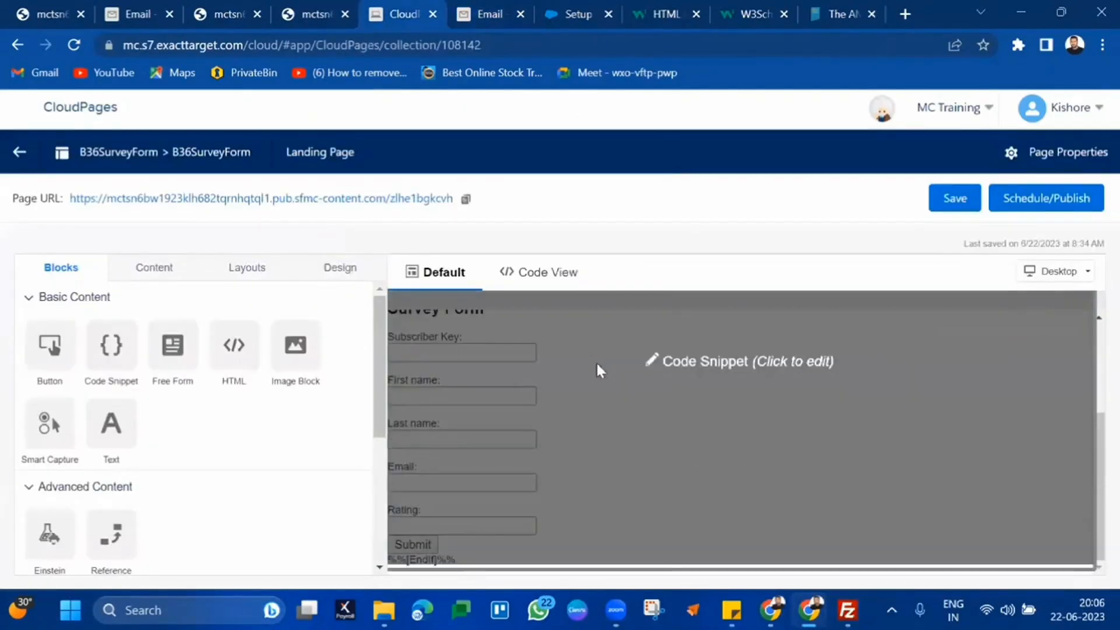
{"action": "left_click", "coordinate": [597, 367]}
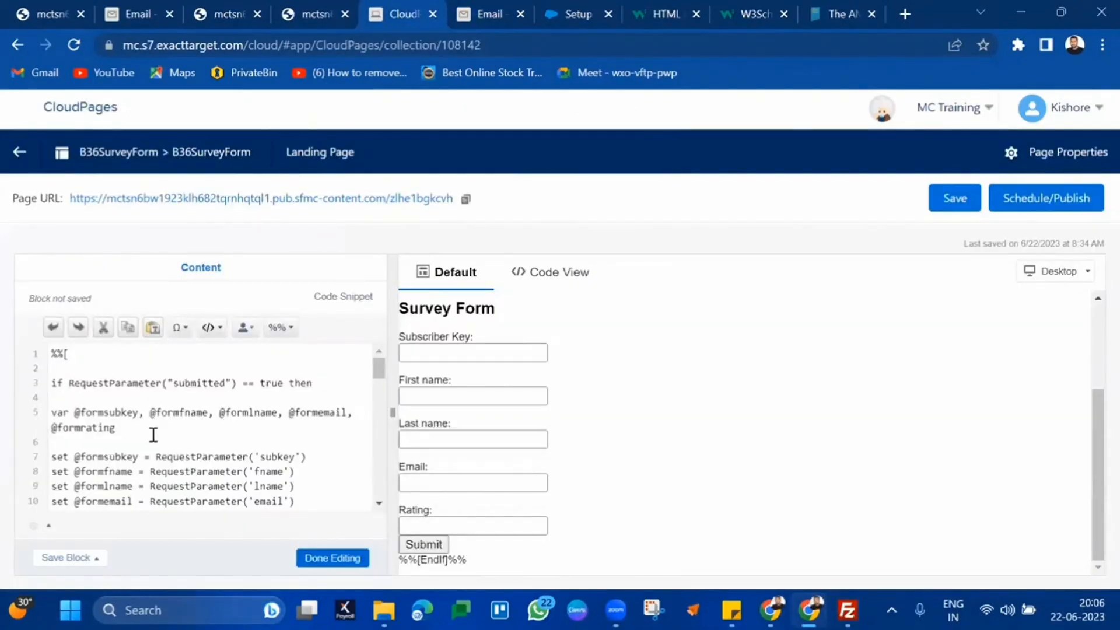
{"action": "scroll", "coordinate": [153, 435], "scroll_direction": "down", "scroll_amount": 15}
{"action": "scroll", "coordinate": [153, 435], "scroll_direction": "up", "scroll_amount": 15}
Search Google for 'sample form css' in a new tab
{"action": "left_click", "coordinate": [905, 16]}
{"action": "type", "text": "goo"}
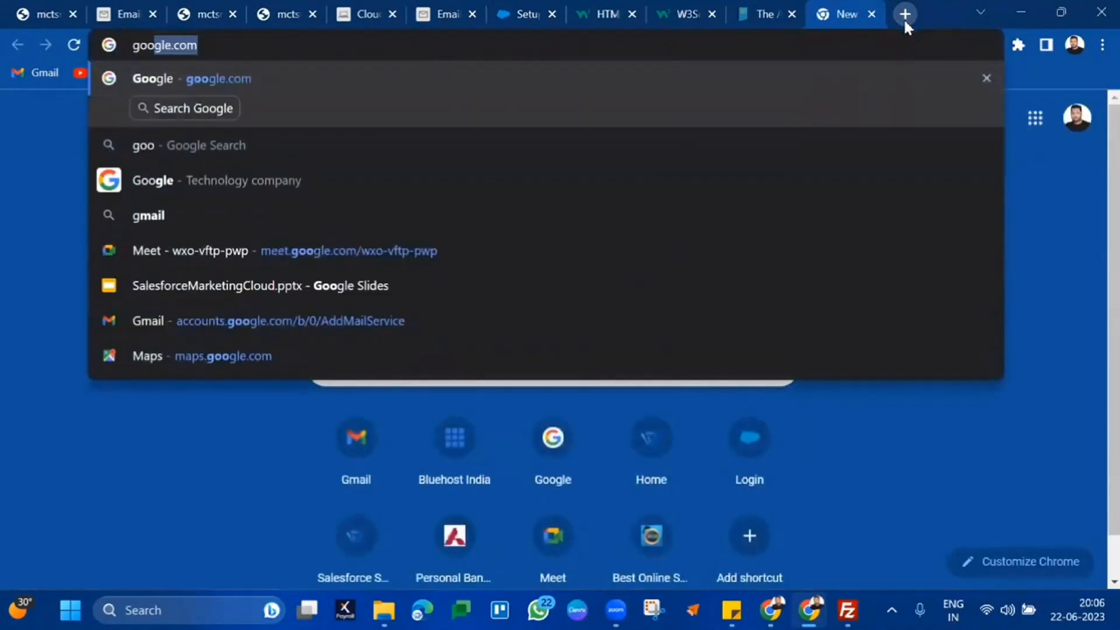
{"action": "key", "text": "Return"}
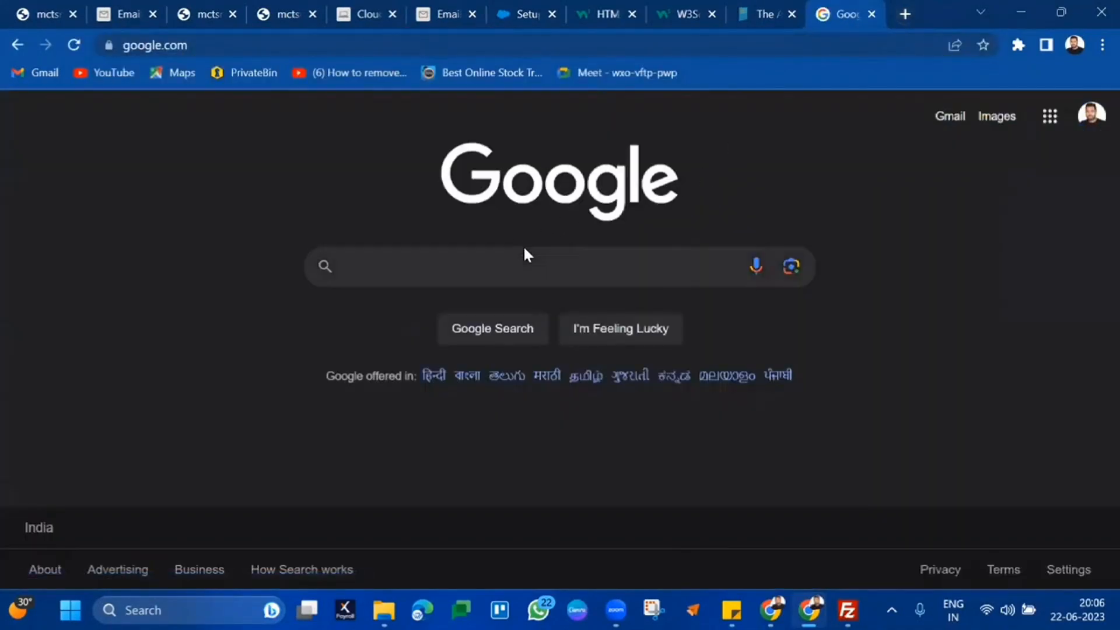
{"action": "type", "text": "sample form "}
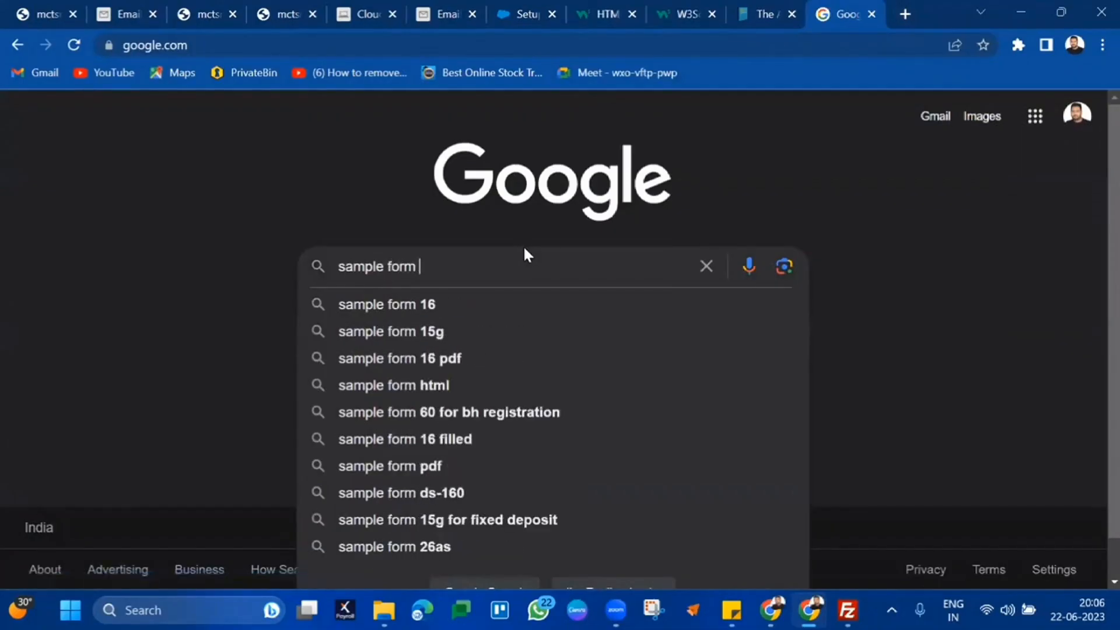
{"action": "type", "text": "css"}
{"action": "key", "text": "Return"}
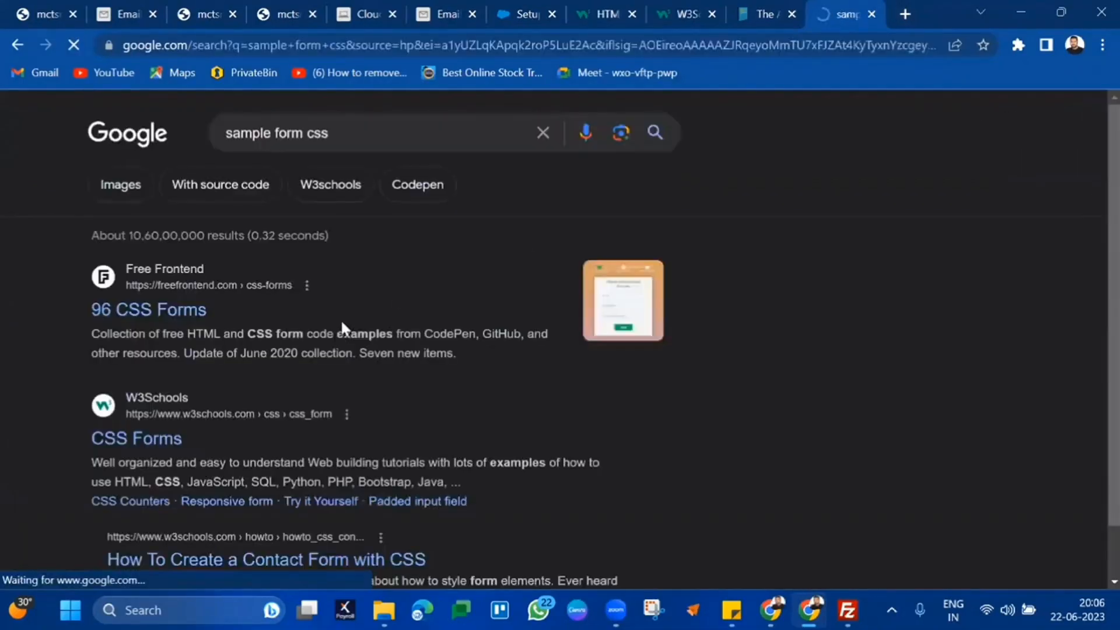
Open the W3Schools CSS Forms result in a new tab
{"action": "scroll", "coordinate": [335, 328], "scroll_direction": "down", "scroll_amount": 1}
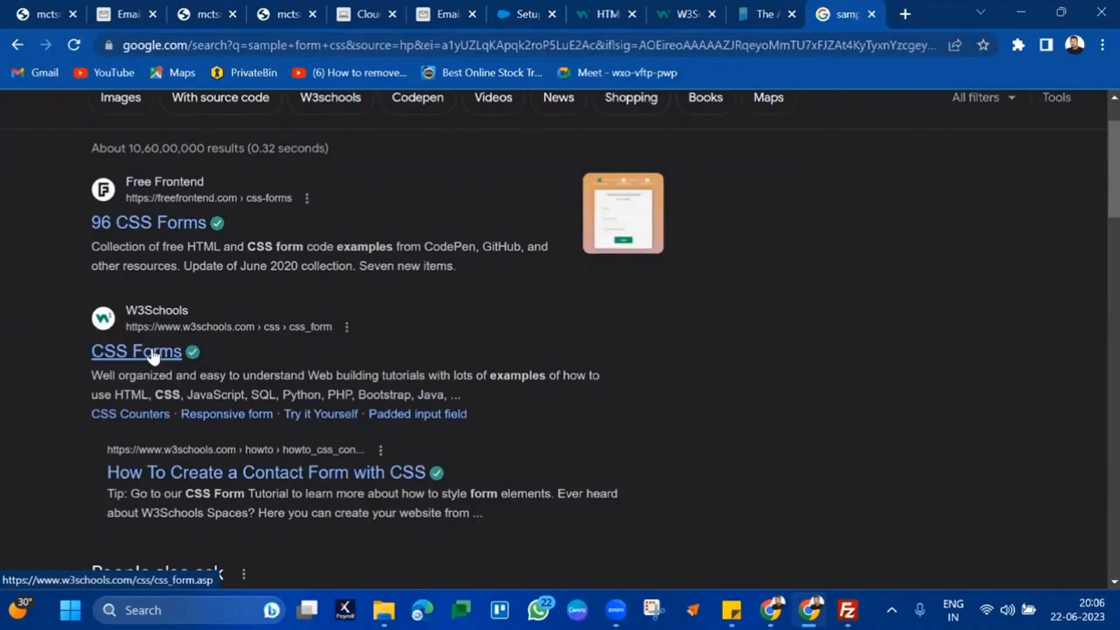
{"action": "right_click", "coordinate": [154, 355]}
{"action": "left_click", "coordinate": [192, 366]}
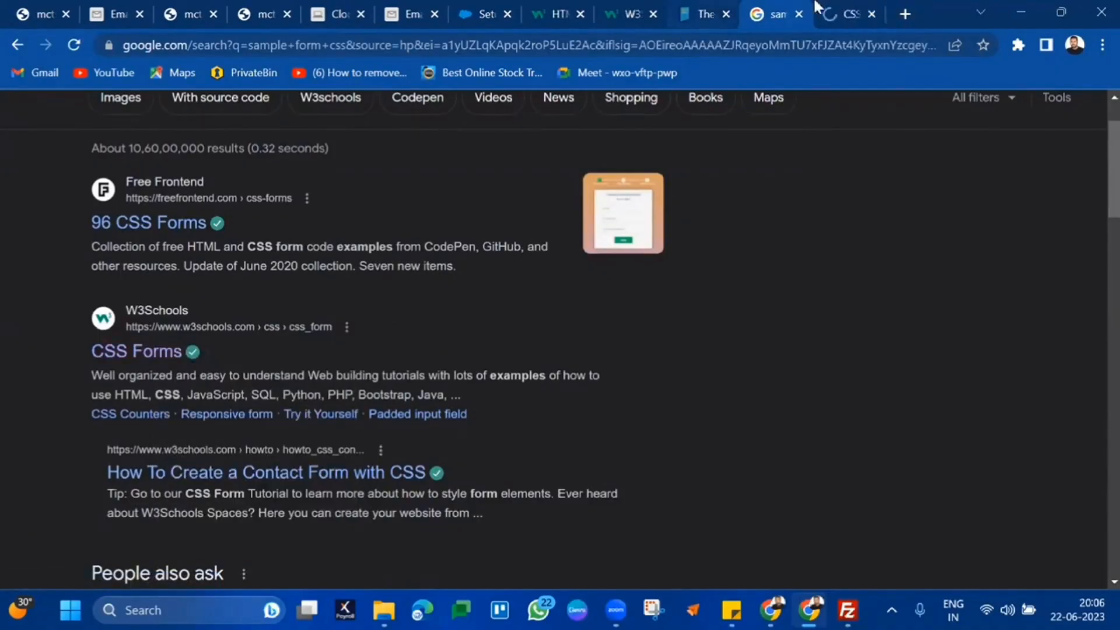
Find the styled form example on W3Schools CSS Forms and select its CSS from <style> through the div rule
{"action": "left_click", "coordinate": [820, 12]}
{"action": "scroll", "coordinate": [396, 319], "scroll_direction": "down", "scroll_amount": 15}
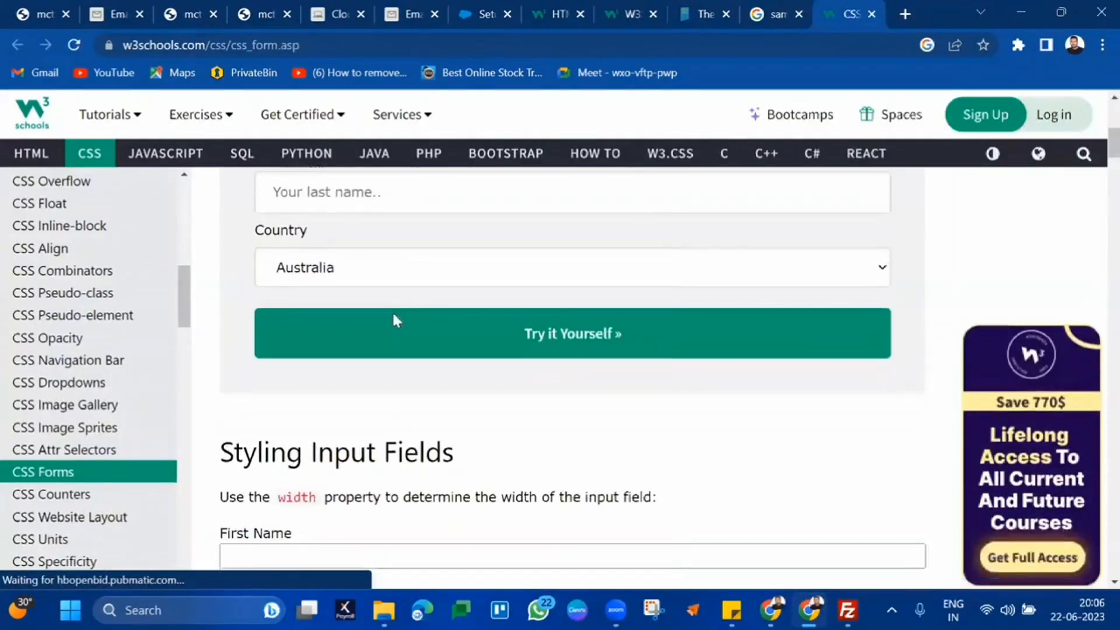
{"action": "scroll", "coordinate": [396, 320], "scroll_direction": "down", "scroll_amount": 7}
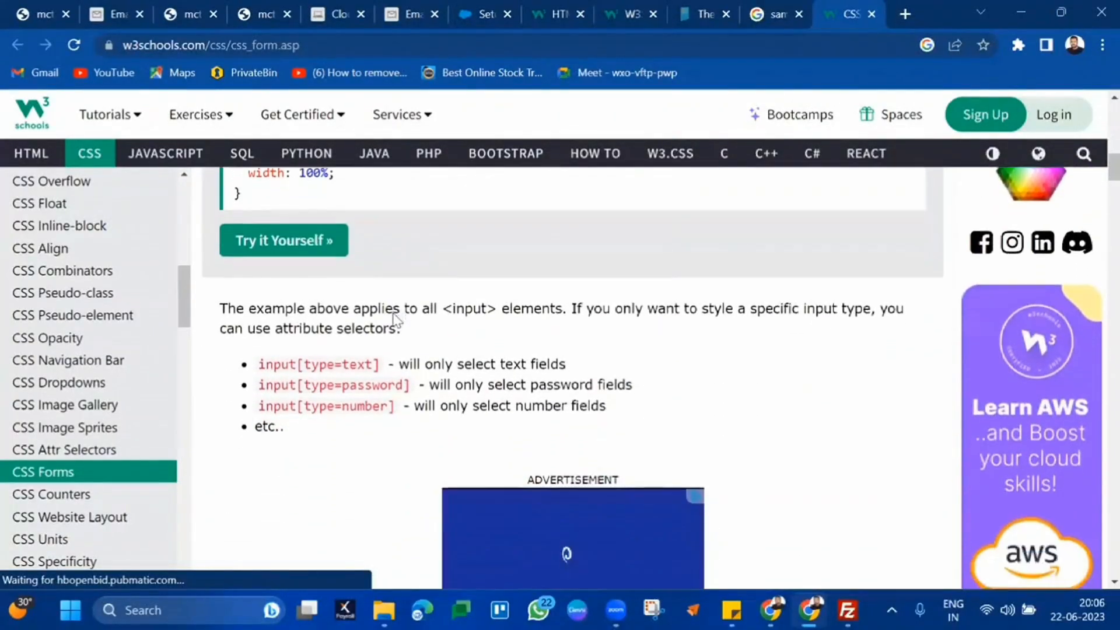
{"action": "scroll", "coordinate": [397, 320], "scroll_direction": "down", "scroll_amount": 16}
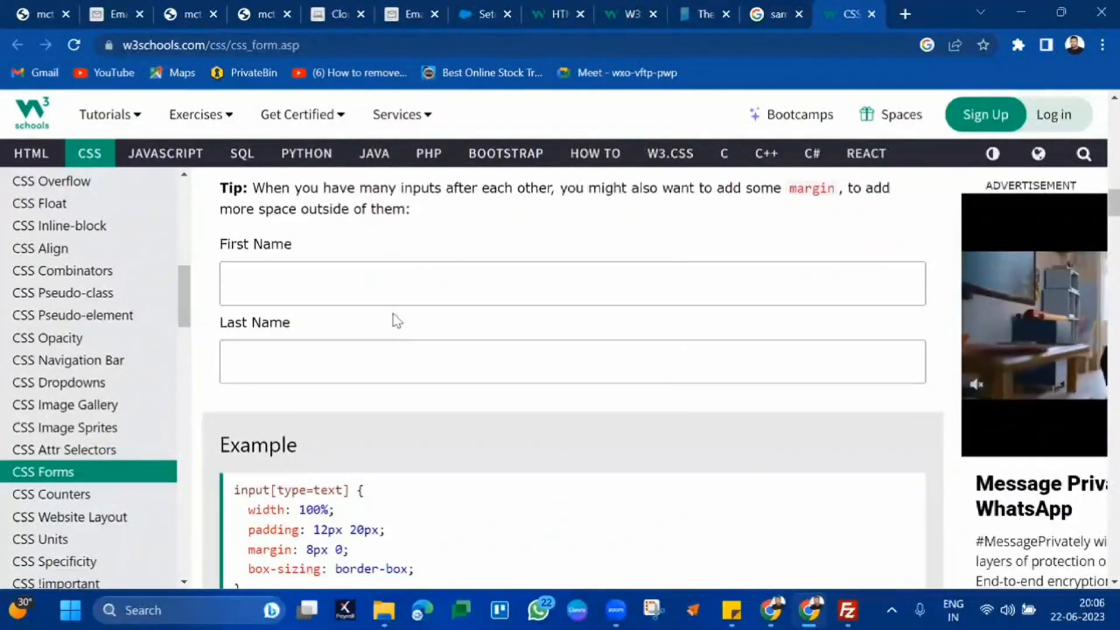
{"action": "scroll", "coordinate": [397, 320], "scroll_direction": "down", "scroll_amount": 5}
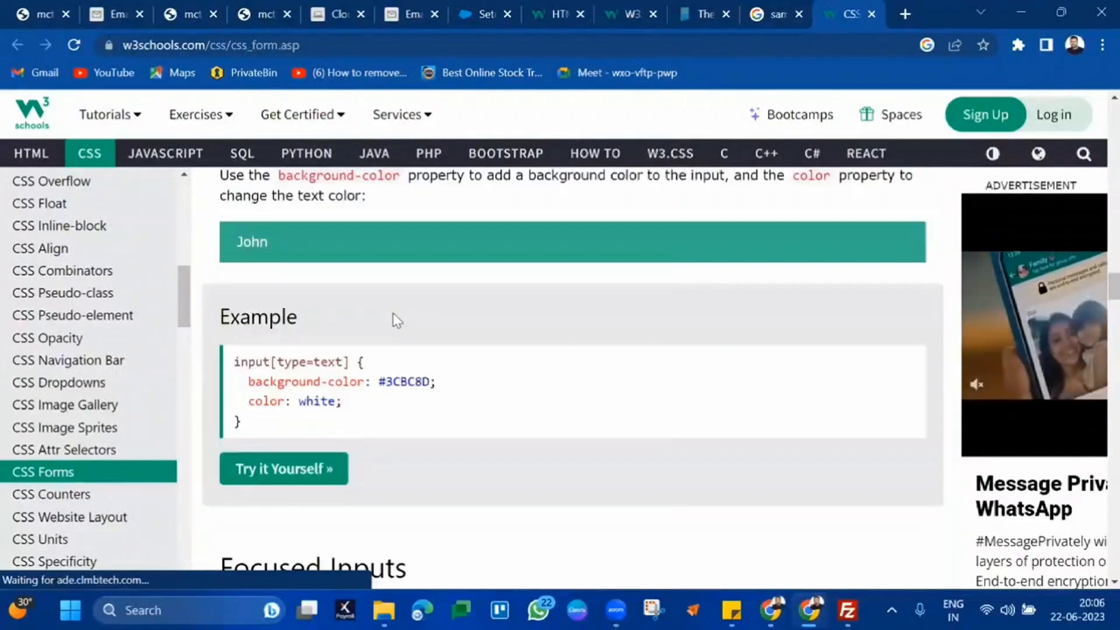
{"action": "scroll", "coordinate": [397, 320], "scroll_direction": "up", "scroll_amount": 15}
{"action": "scroll", "coordinate": [402, 415], "scroll_direction": "down", "scroll_amount": 3}
{"action": "scroll", "coordinate": [408, 425], "scroll_direction": "up", "scroll_amount": 8}
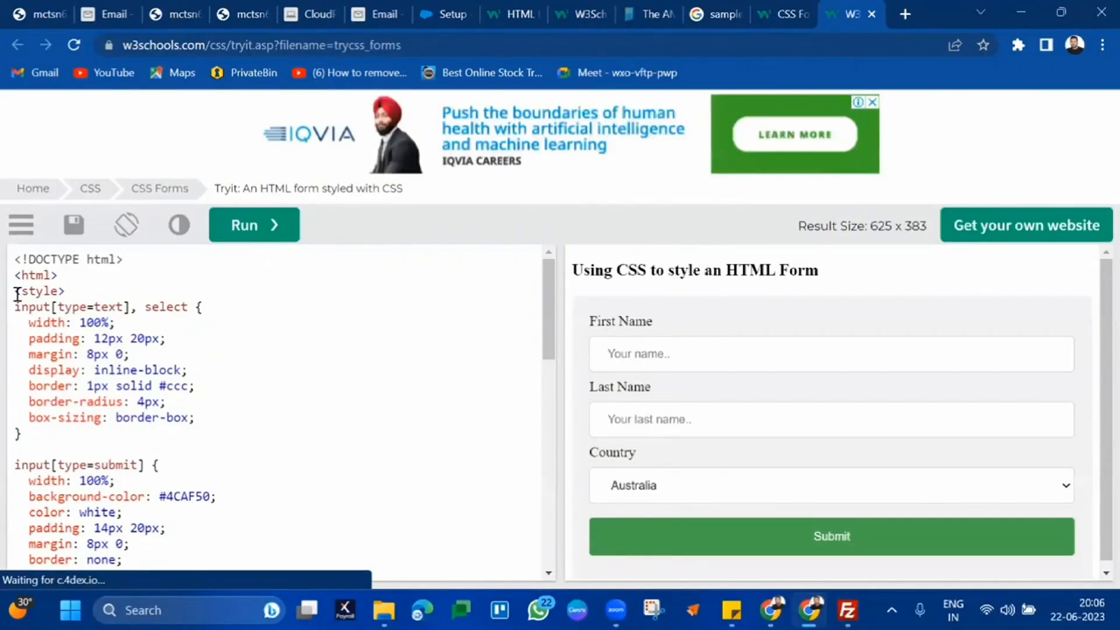
{"action": "left_click_drag", "start_coordinate": [17, 294], "coordinate": [173, 461]}
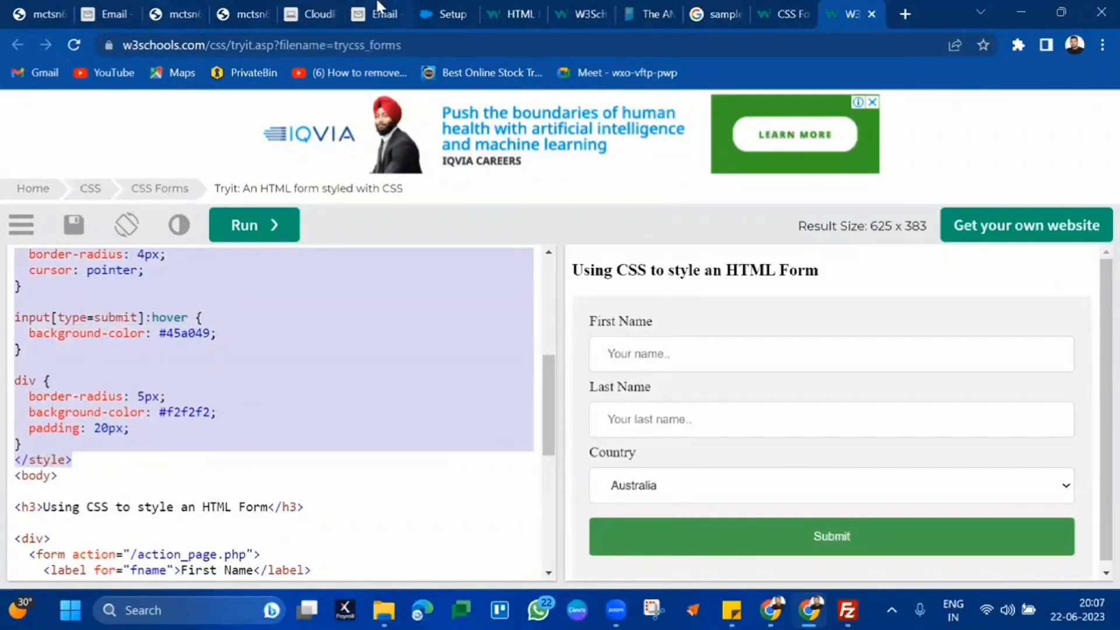
Finish editing the B36SurveyForm code snippet now containing the W3Schools CSS
{"action": "left_click", "coordinate": [330, 10]}
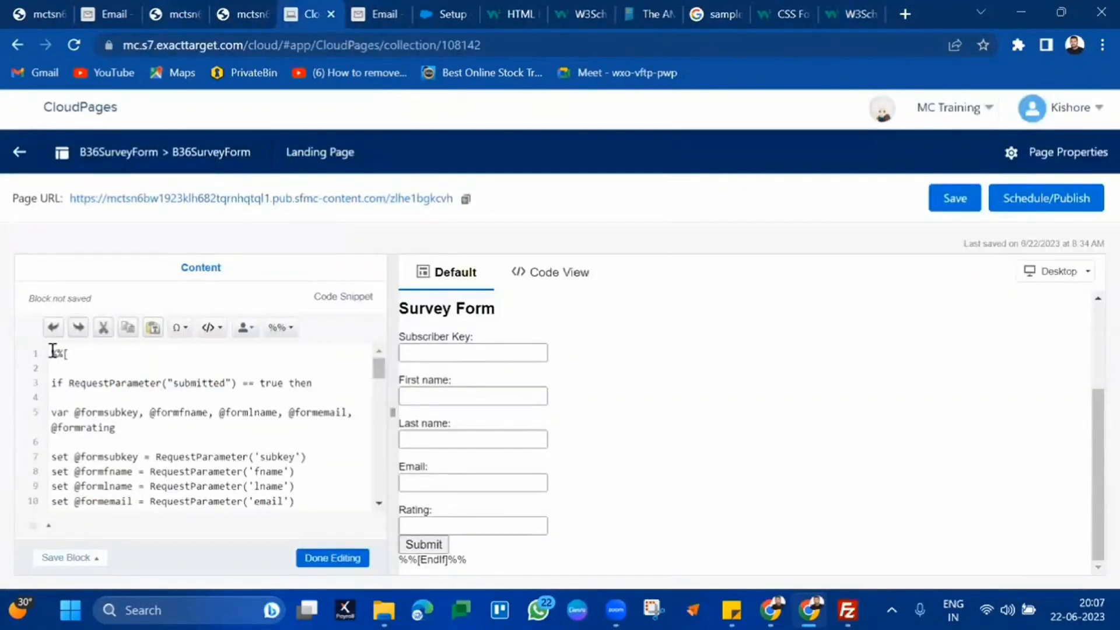
{"action": "scroll", "coordinate": [53, 350], "scroll_direction": "down", "scroll_amount": 5}
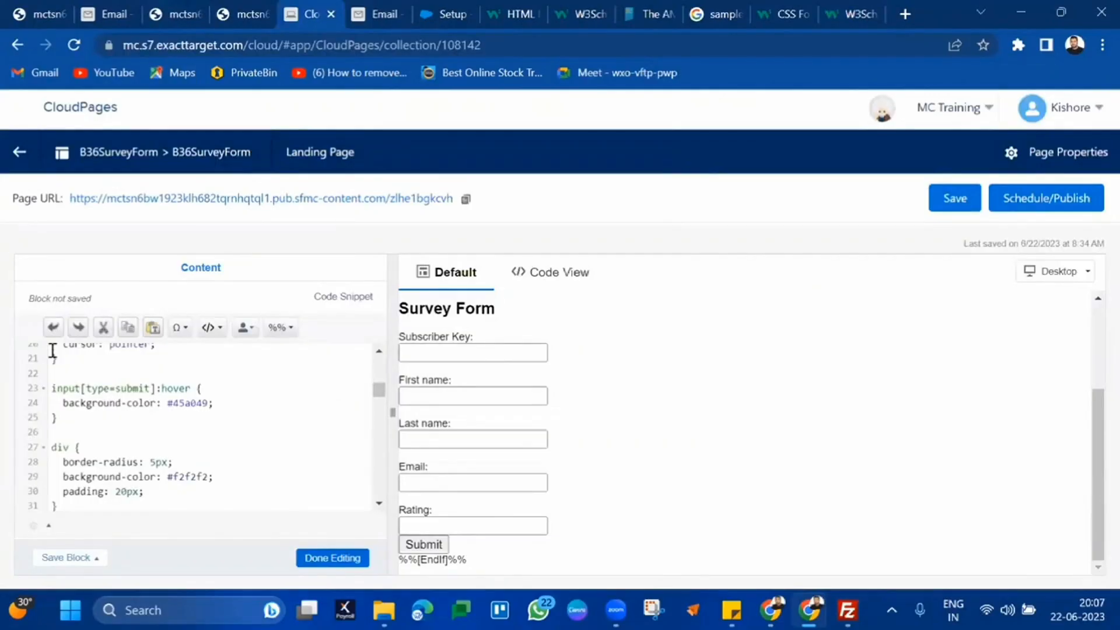
{"action": "scroll", "coordinate": [53, 350], "scroll_direction": "down", "scroll_amount": 2}
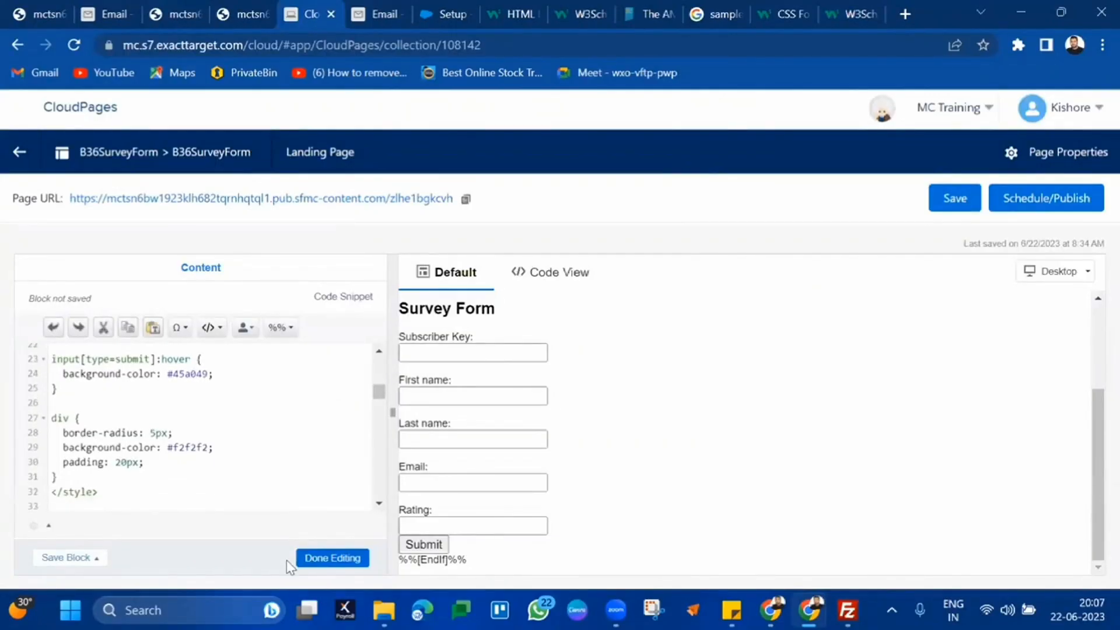
{"action": "left_click", "coordinate": [302, 558]}
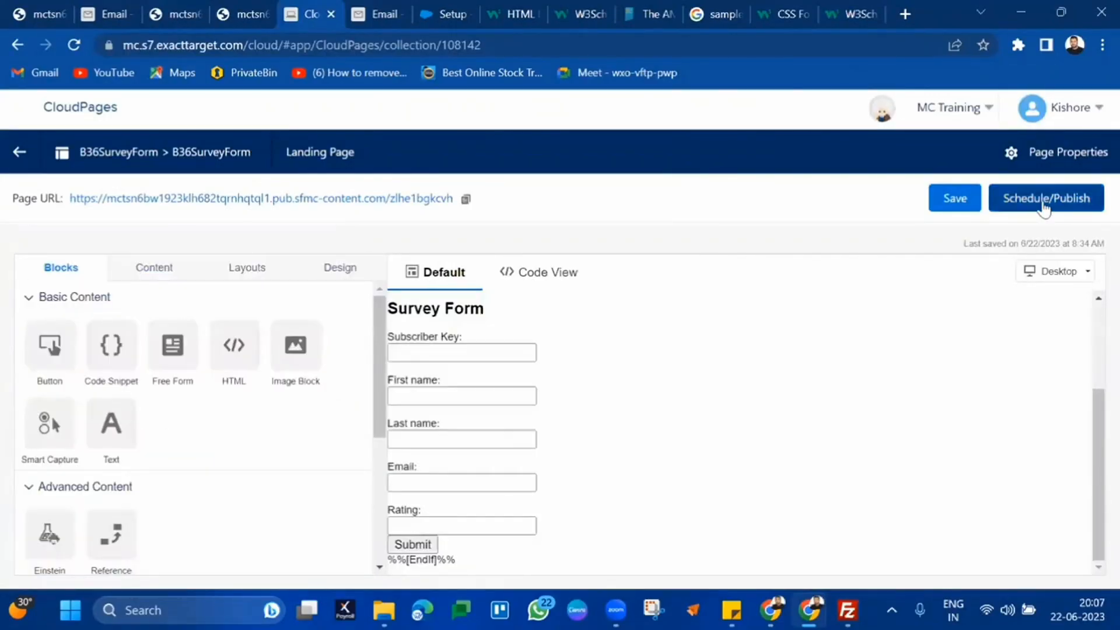
Publish the B36SurveyForm page immediately
{"action": "left_click", "coordinate": [1044, 205]}
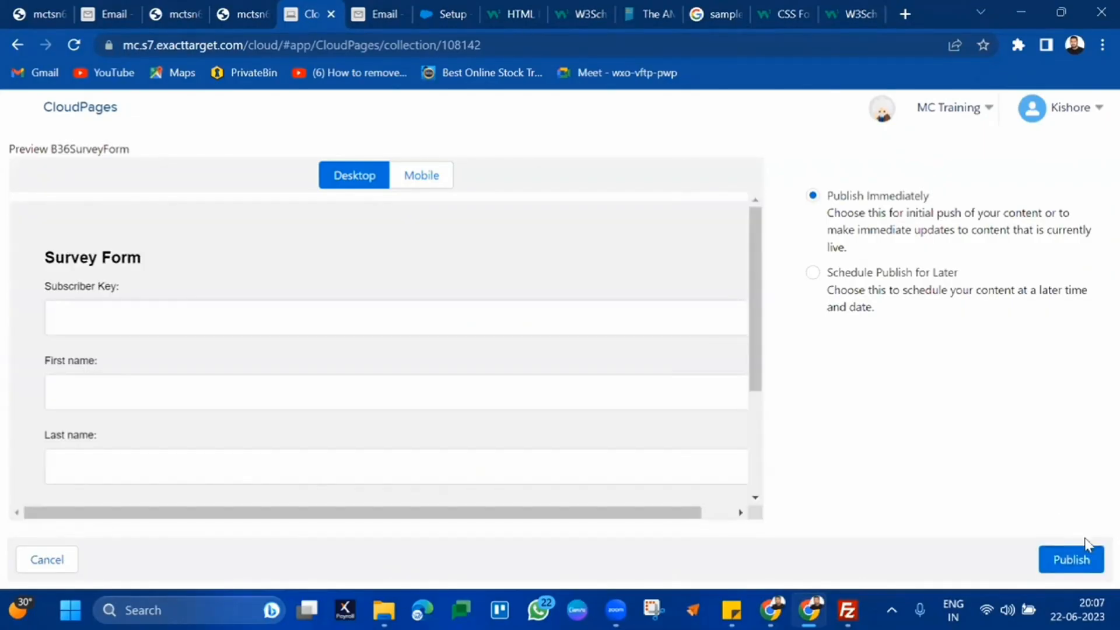
{"action": "scroll", "coordinate": [574, 460], "scroll_direction": "down", "scroll_amount": 3}
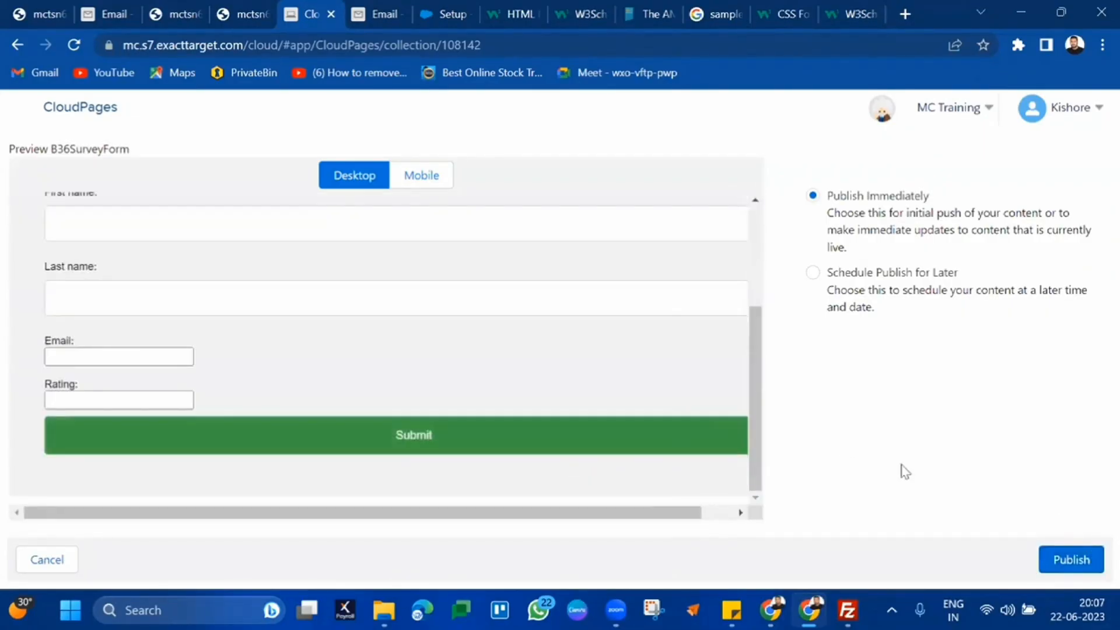
{"action": "left_click", "coordinate": [1067, 557]}
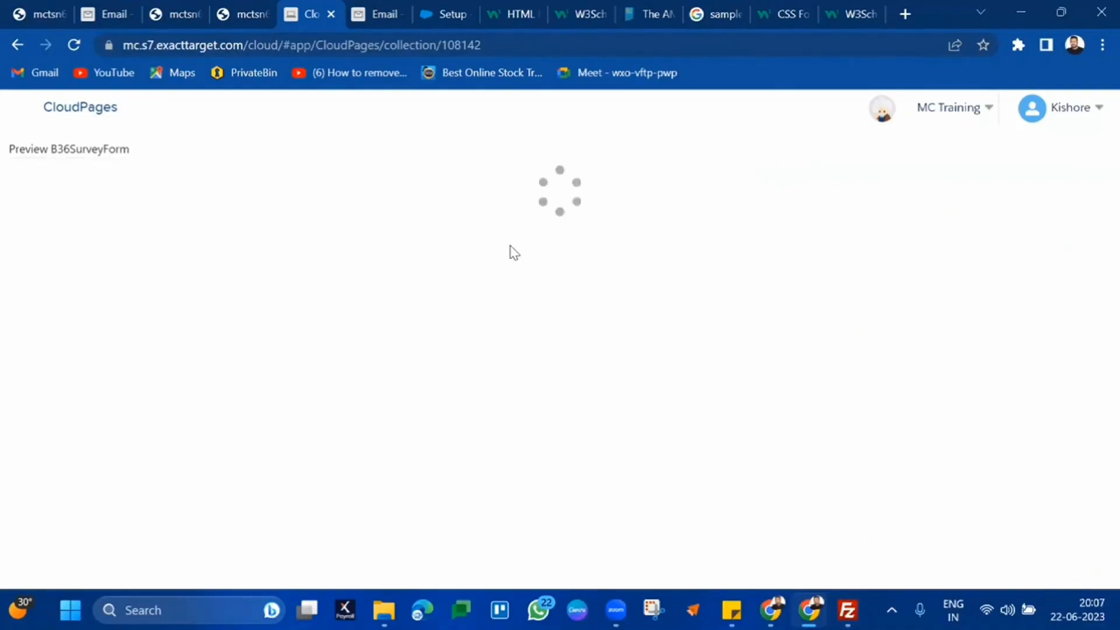
Copy the input[type=text] CSS rule and paste a duplicate below it
{"action": "left_click", "coordinate": [528, 370]}
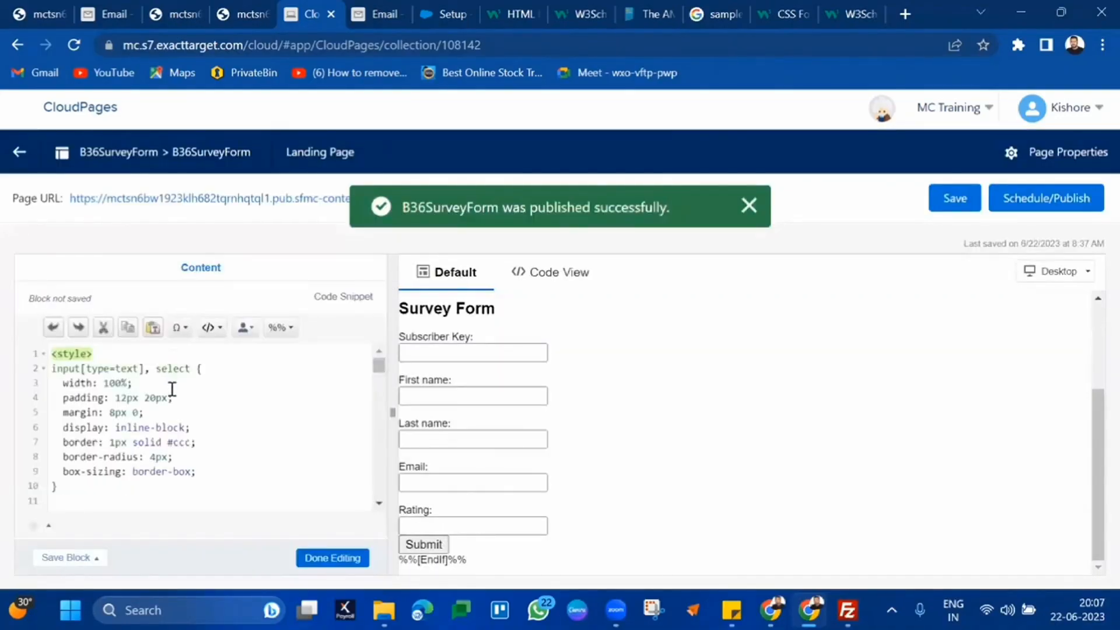
{"action": "scroll", "coordinate": [172, 408], "scroll_direction": "down", "scroll_amount": 3}
{"action": "scroll", "coordinate": [131, 472], "scroll_direction": "up", "scroll_amount": 3}
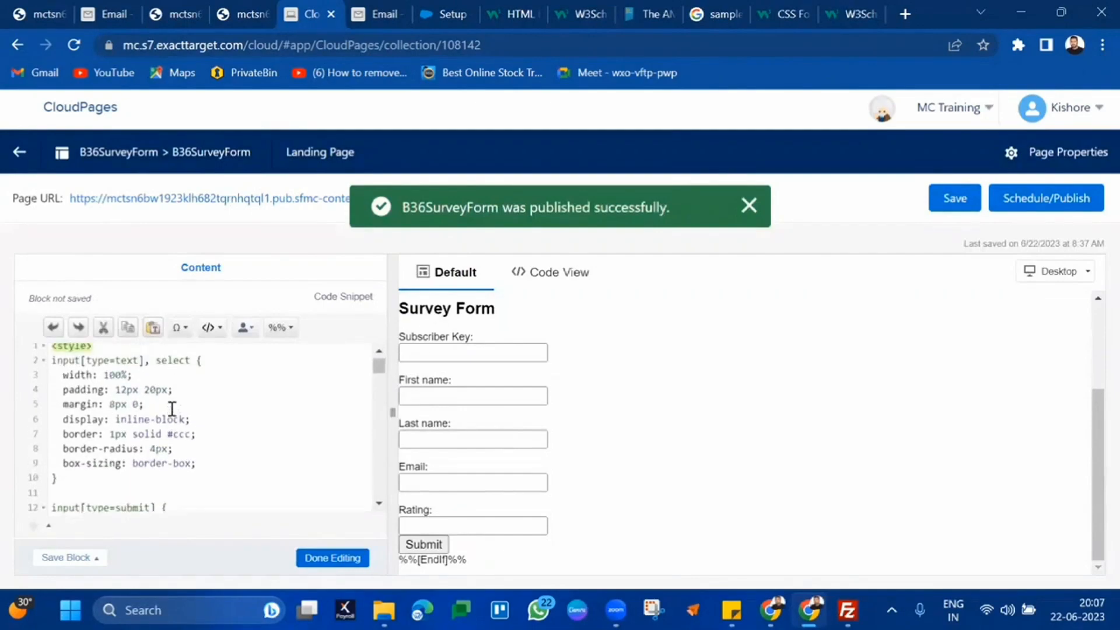
{"action": "left_click_drag", "start_coordinate": [92, 480], "coordinate": [49, 376]}
{"action": "key", "text": "ctrl+c"}
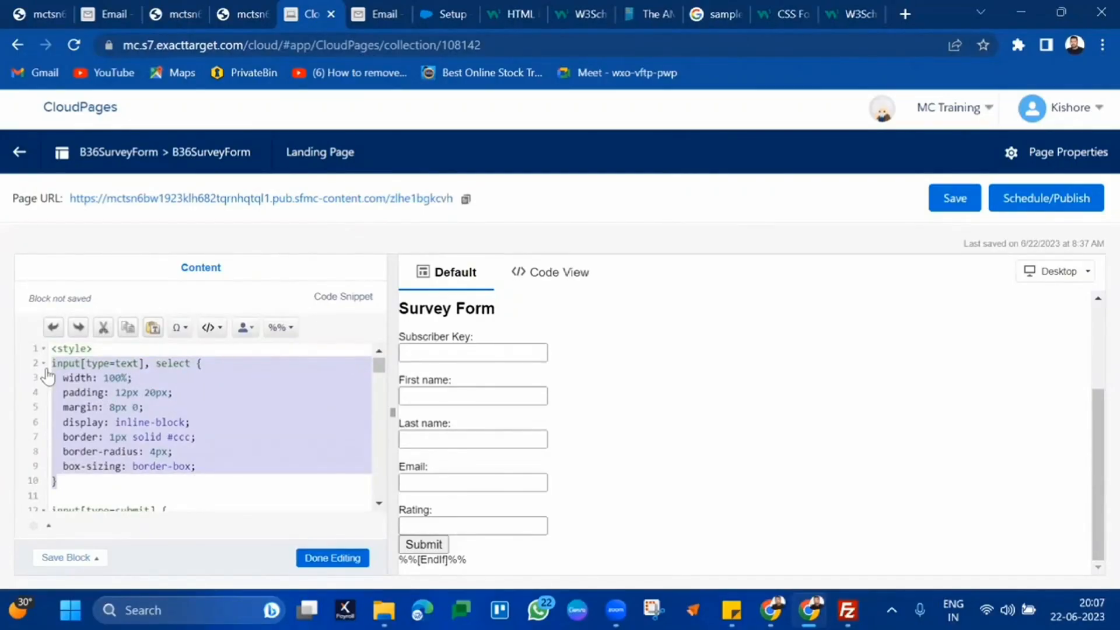
{"action": "scroll", "coordinate": [280, 454], "scroll_direction": "down", "scroll_amount": 2}
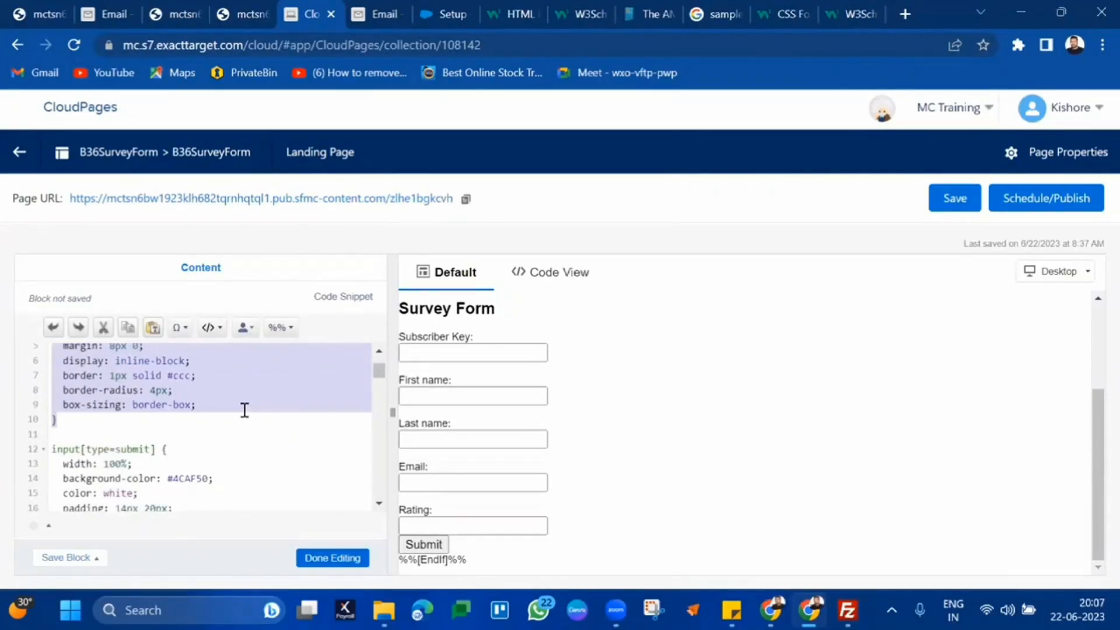
{"action": "left_click", "coordinate": [189, 424]}
{"action": "key", "text": "Return"}
{"action": "key", "text": "Return"}
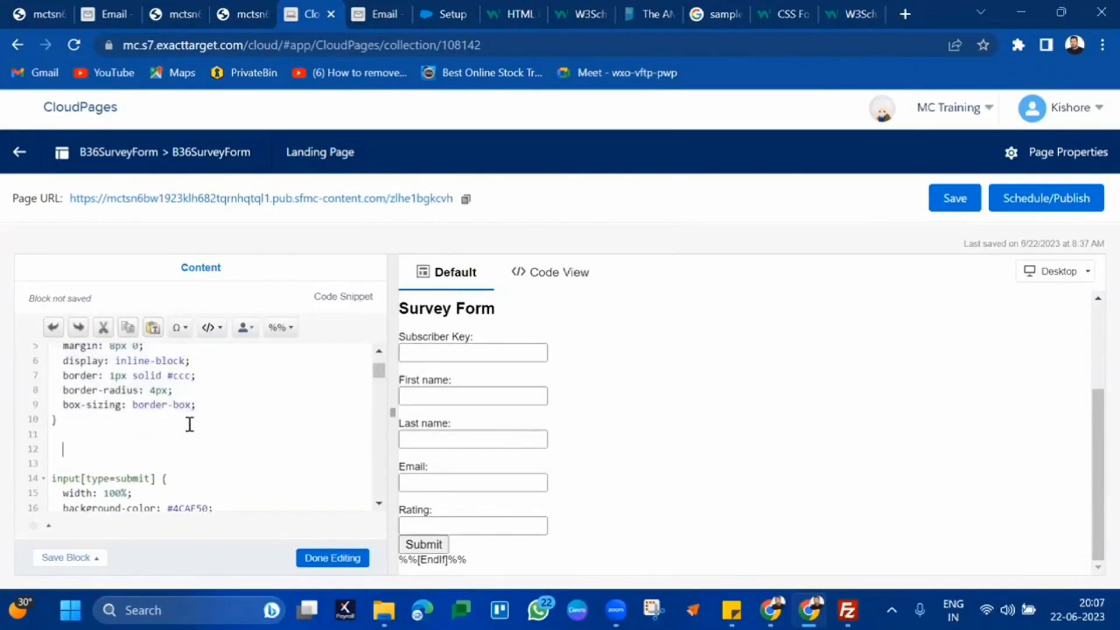
{"action": "key", "text": "ctrl+v"}
Retarget the copied rules to input[type=number] and input[type=email], select
{"action": "scroll", "coordinate": [190, 424], "scroll_direction": "down", "scroll_amount": 1}
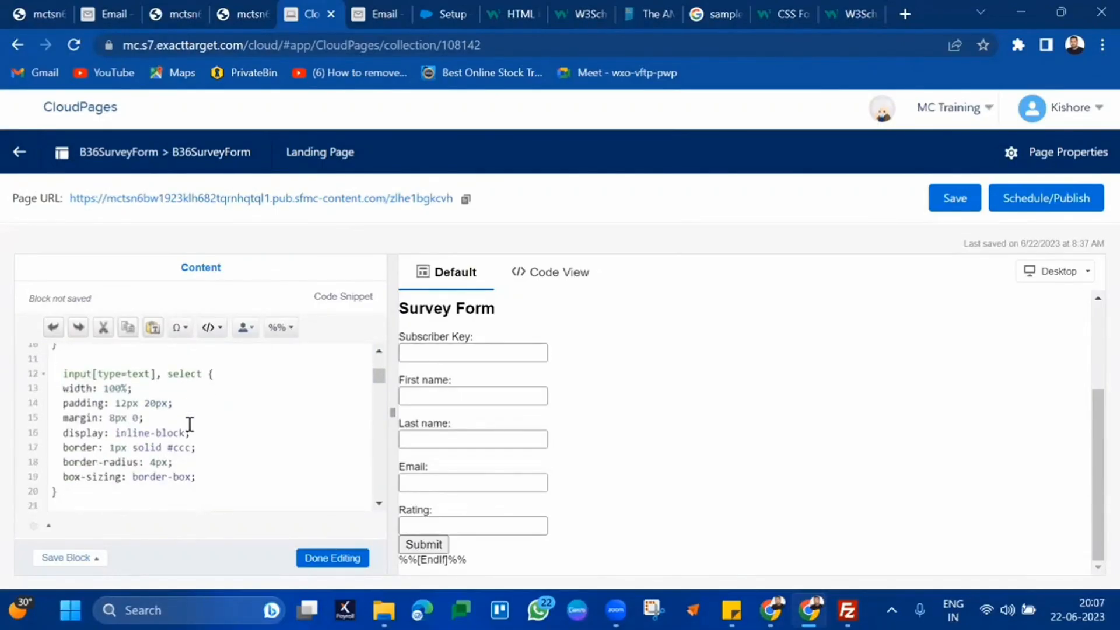
{"action": "scroll", "coordinate": [189, 424], "scroll_direction": "down", "scroll_amount": 3}
{"action": "scroll", "coordinate": [190, 424], "scroll_direction": "up", "scroll_amount": 1}
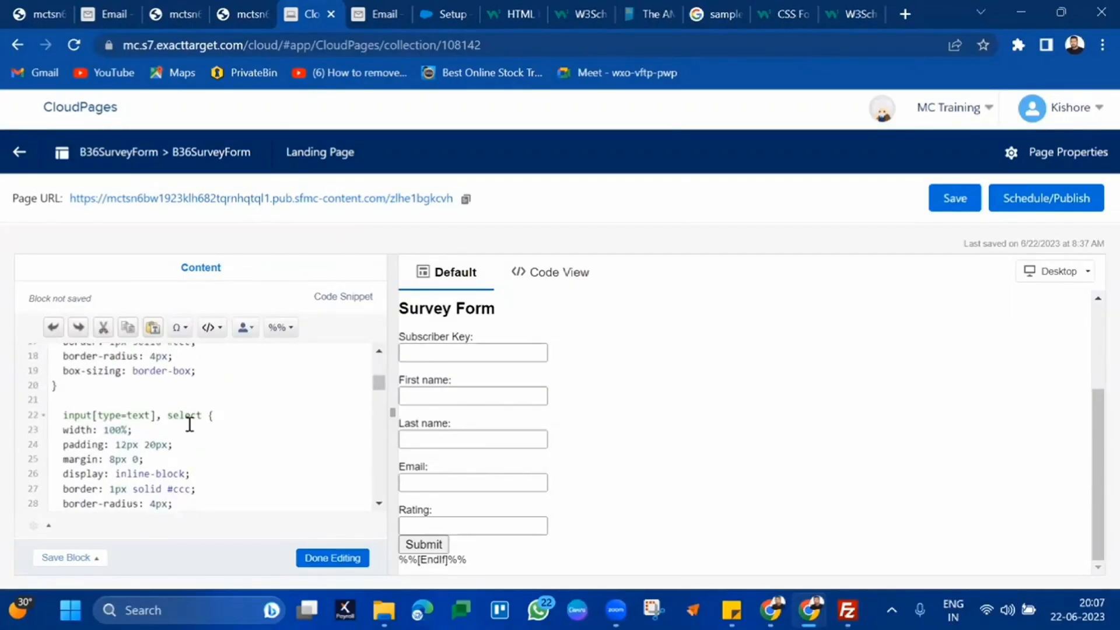
{"action": "double_click", "coordinate": [136, 417]}
{"action": "type", "text": "number"}
{"action": "scroll", "coordinate": [221, 416], "scroll_direction": "up", "scroll_amount": 5}
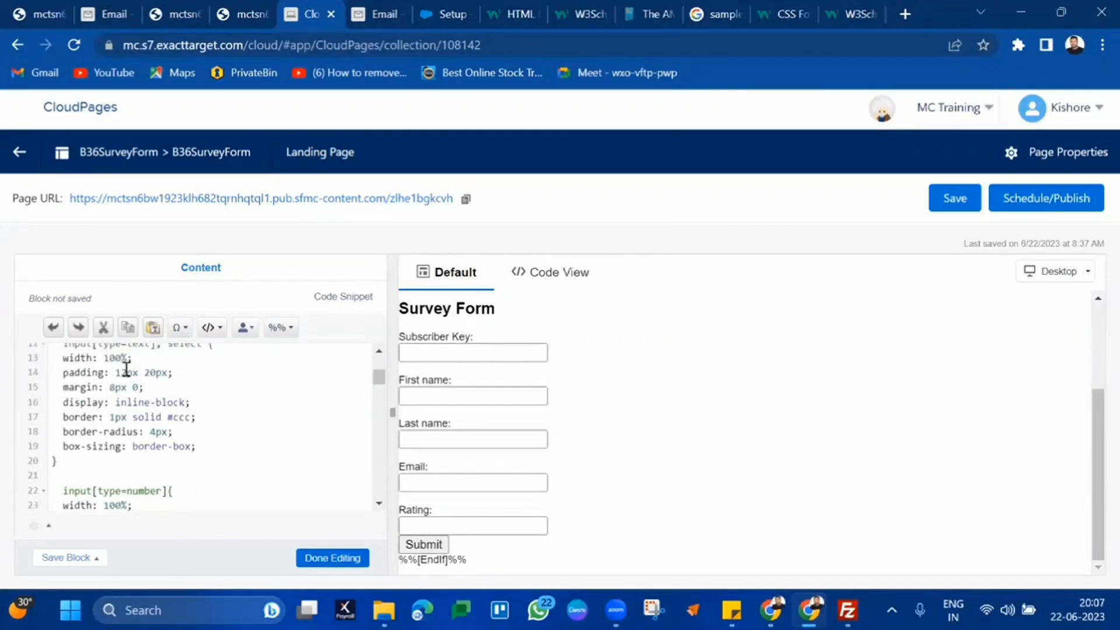
{"action": "double_click", "coordinate": [140, 403]}
{"action": "type", "text": "email"}
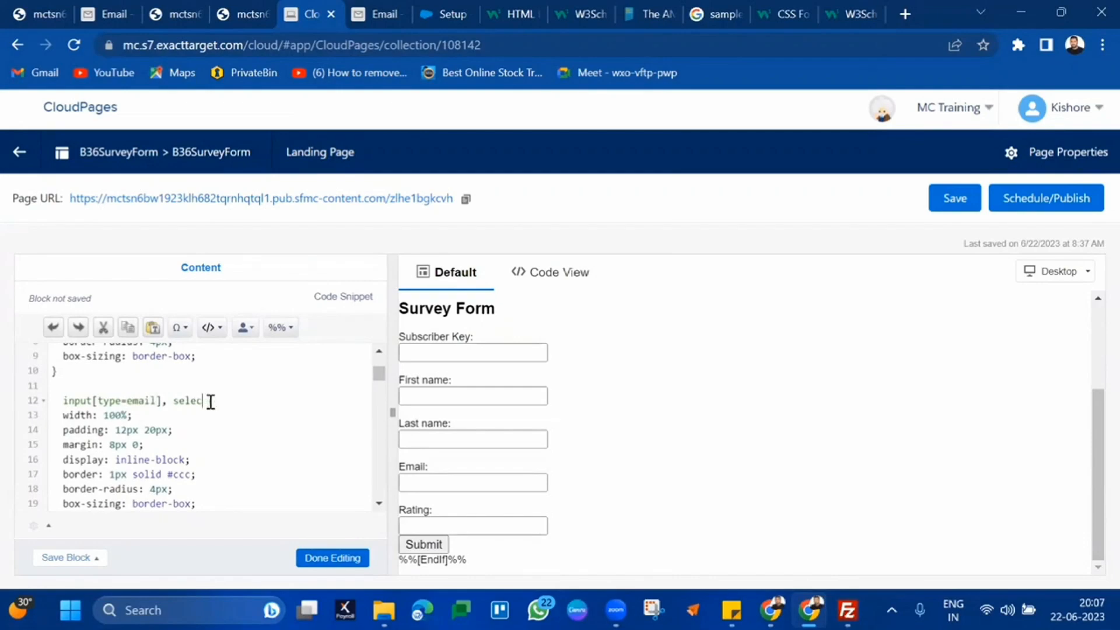
{"action": "key", "text": "BackSpace"}
{"action": "type", "text": "], select"}
Finish editing and publish B36SurveyForm immediately, then close the old thank-you tab
{"action": "left_click", "coordinate": [341, 559]}
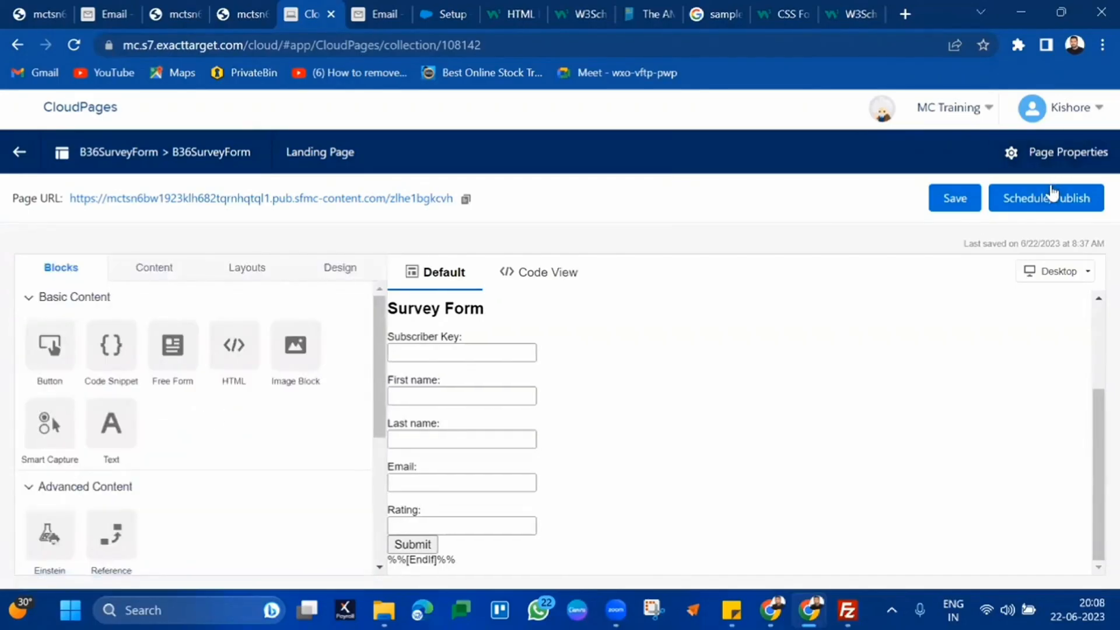
{"action": "left_click", "coordinate": [1051, 196]}
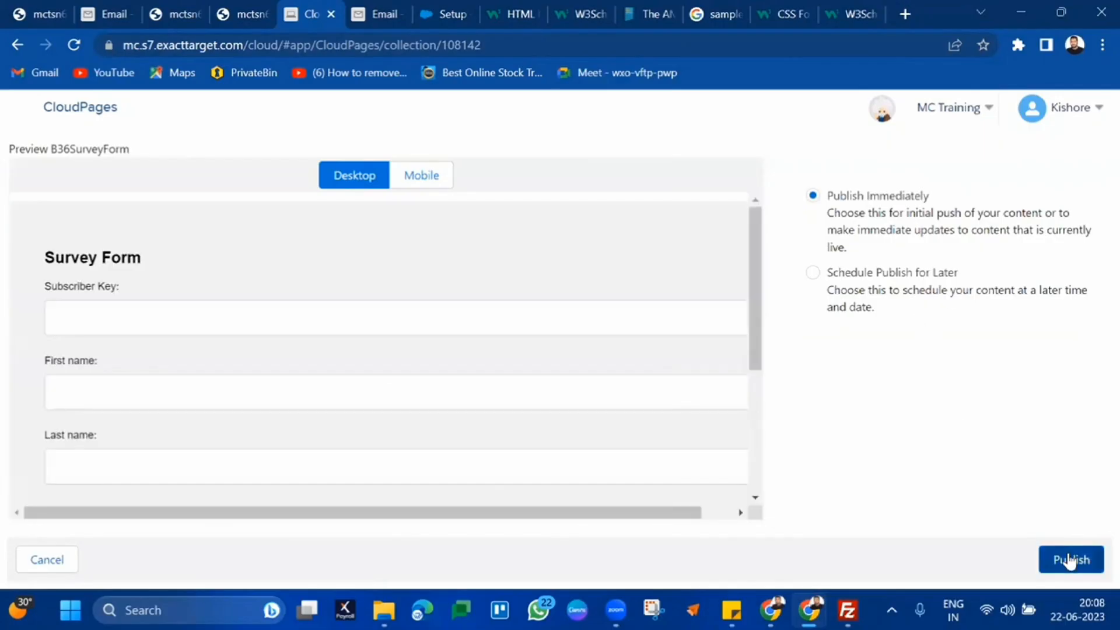
{"action": "left_click", "coordinate": [1069, 560]}
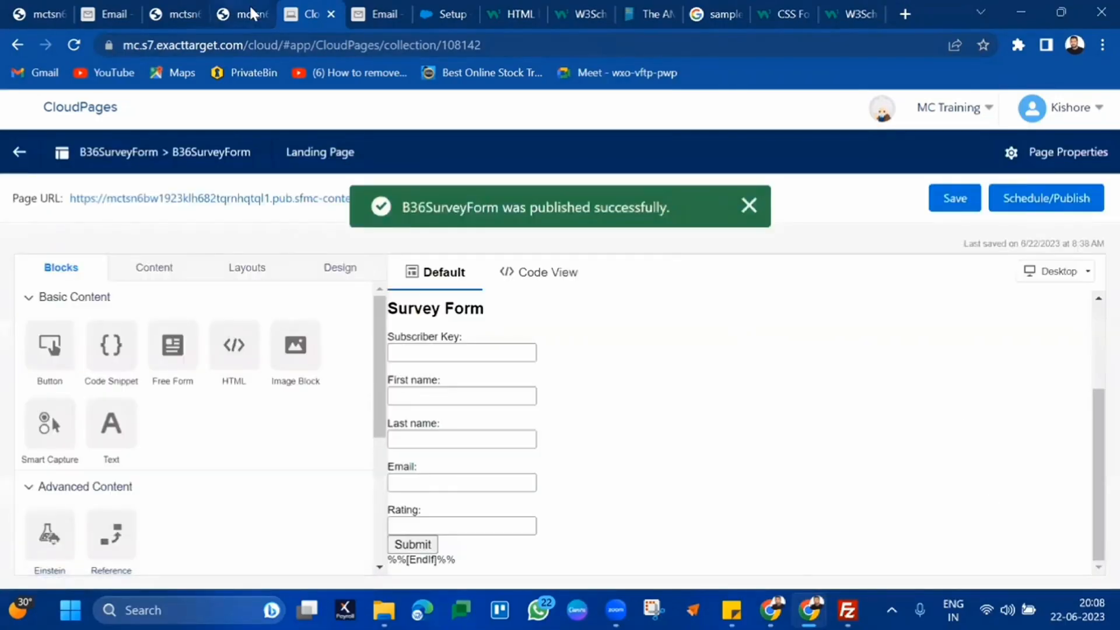
{"action": "left_click", "coordinate": [253, 14]}
{"action": "left_click", "coordinate": [262, 13]}
Close the leftover thank-you tab and open the restyled survey form from the email preview
{"action": "left_click", "coordinate": [198, 4]}
{"action": "left_click", "coordinate": [197, 9]}
{"action": "left_click", "coordinate": [113, 13]}
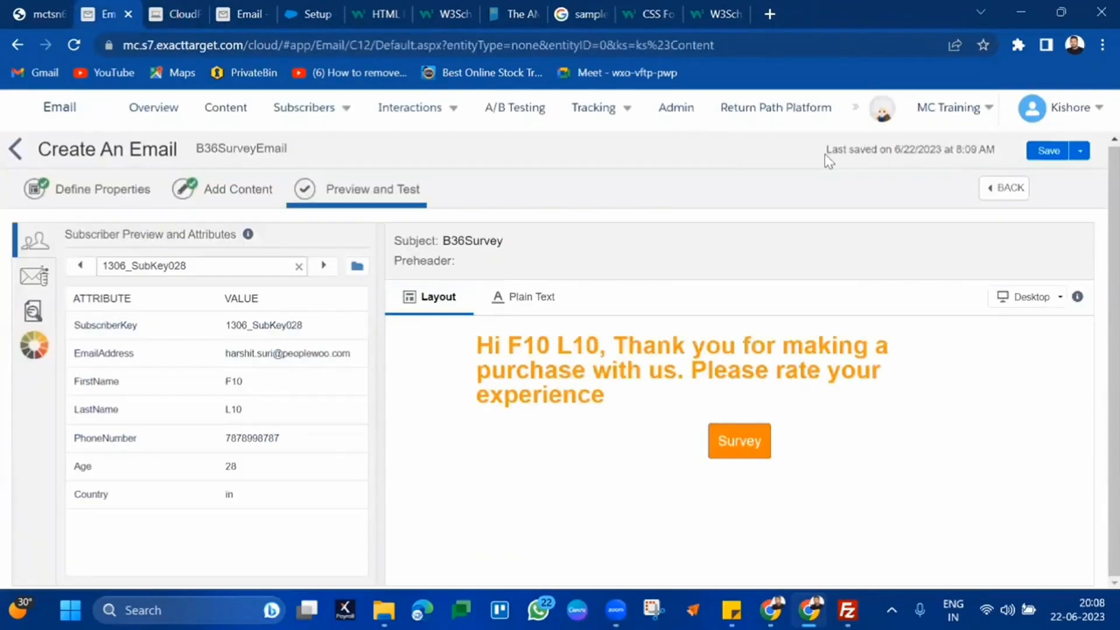
{"action": "left_click", "coordinate": [739, 447]}
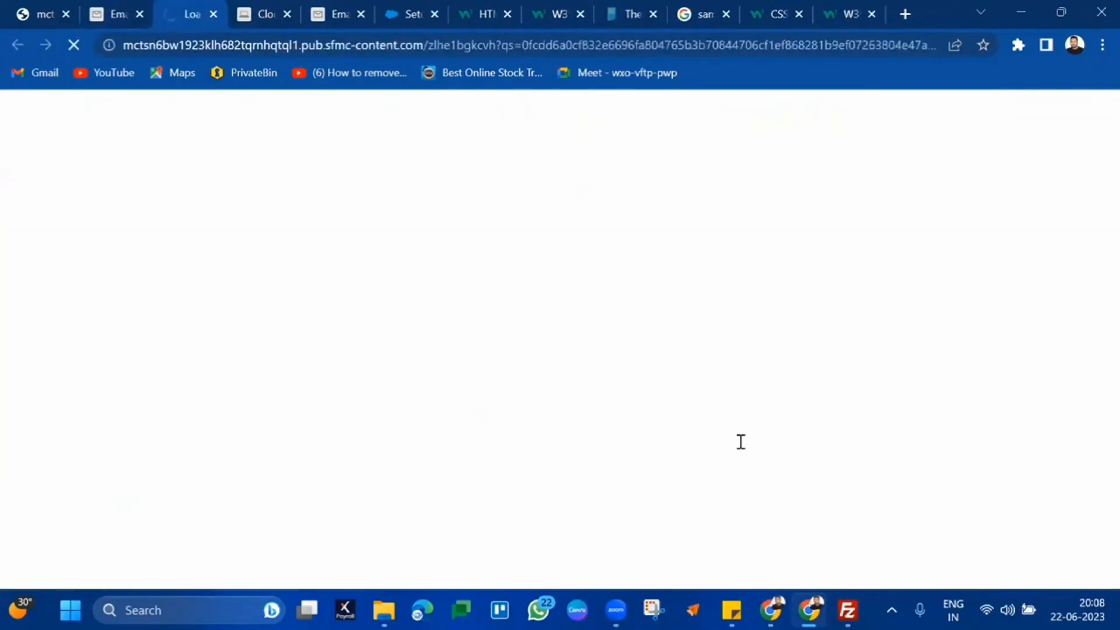
{"action": "scroll", "coordinate": [507, 382], "scroll_direction": "down", "scroll_amount": 1}
{"action": "scroll", "coordinate": [507, 383], "scroll_direction": "up", "scroll_amount": 1}
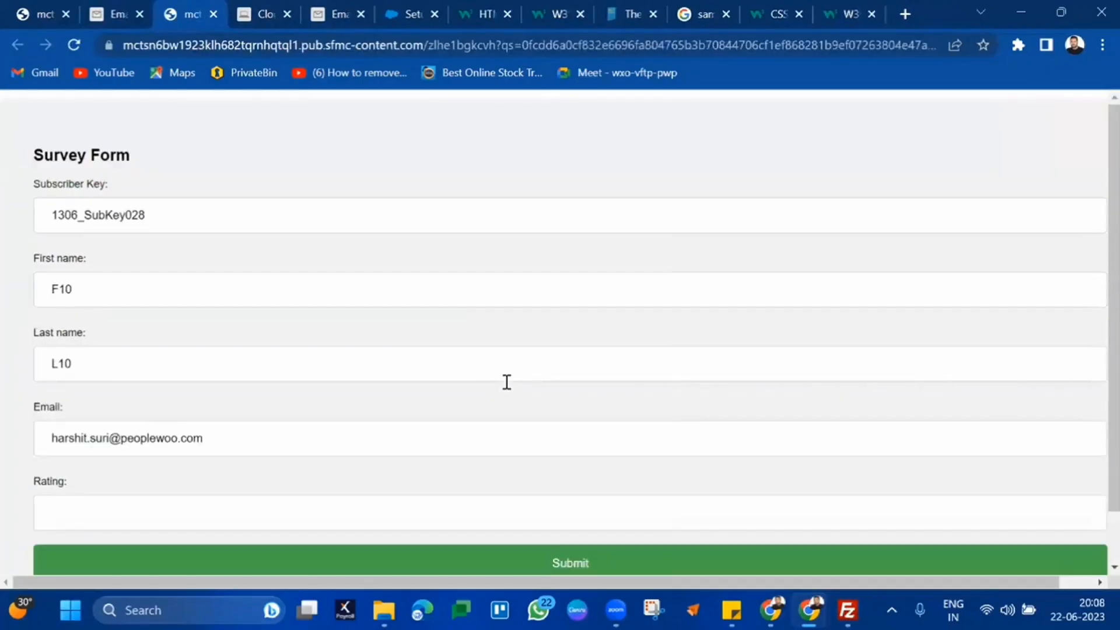
{"action": "scroll", "coordinate": [507, 382], "scroll_direction": "down", "scroll_amount": 1}
{"action": "scroll", "coordinate": [507, 382], "scroll_direction": "up", "scroll_amount": 1}
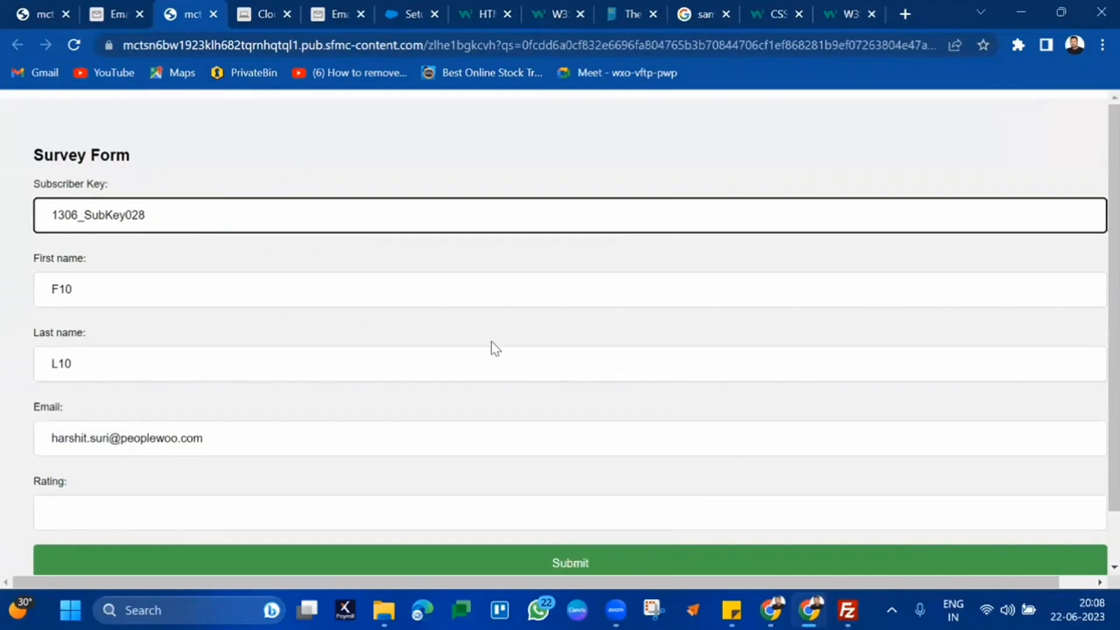
Check the prefilled subscriber key, first name and email, then submit a rating of 5
{"action": "left_click", "coordinate": [576, 284]}
{"action": "left_click_drag", "start_coordinate": [446, 227], "coordinate": [64, 220]}
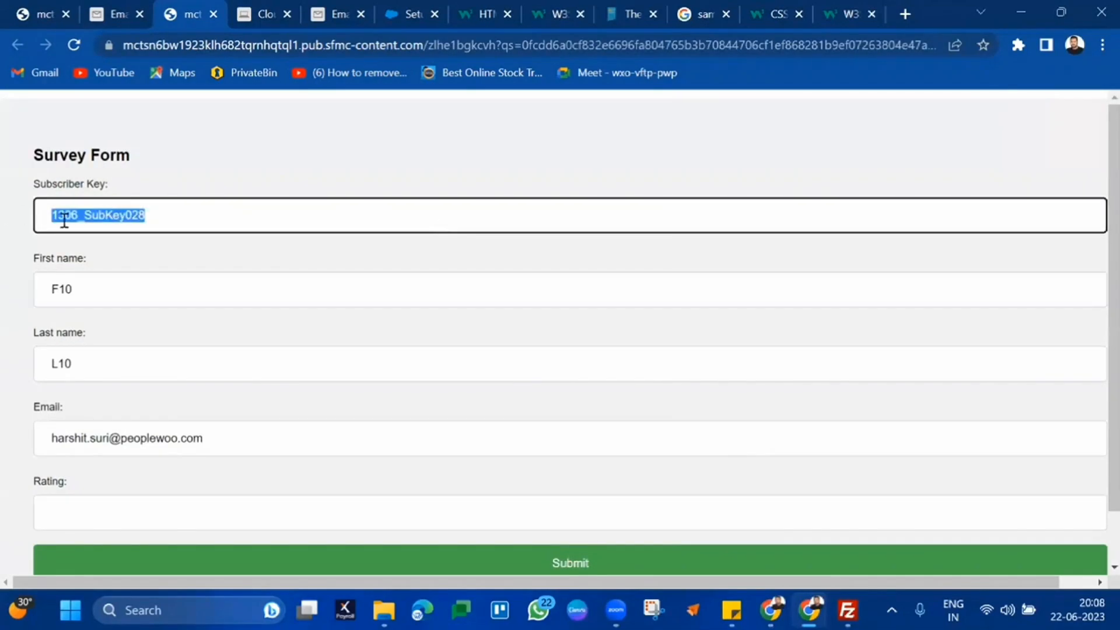
{"action": "left_click", "coordinate": [95, 319]}
{"action": "double_click", "coordinate": [139, 293]}
{"action": "left_click", "coordinate": [110, 400]}
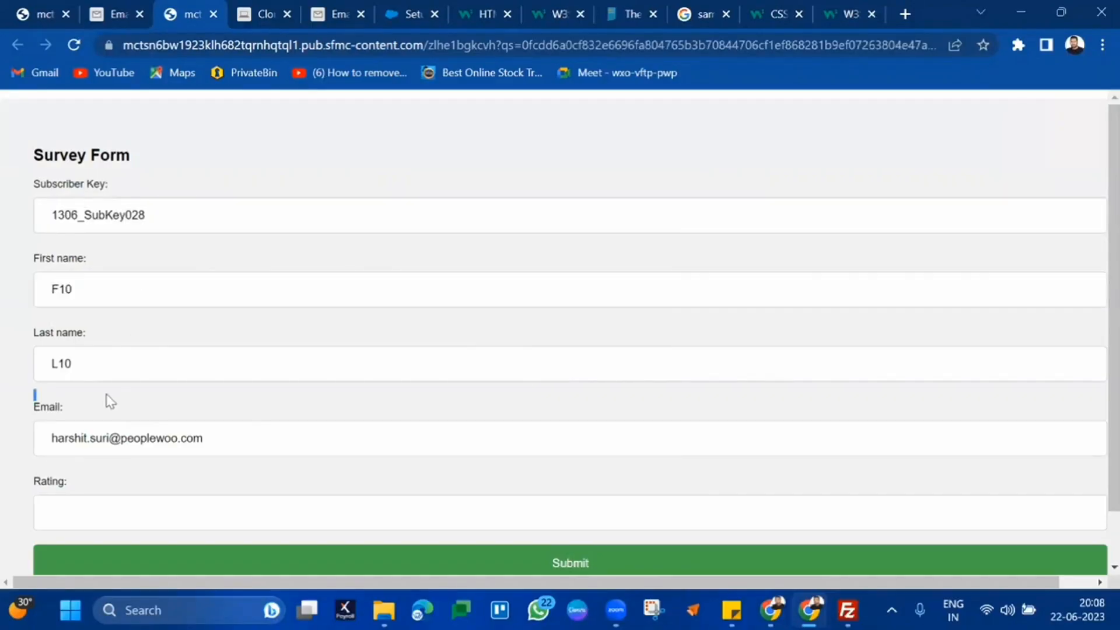
{"action": "left_click", "coordinate": [114, 441]}
{"action": "left_click", "coordinate": [233, 501]}
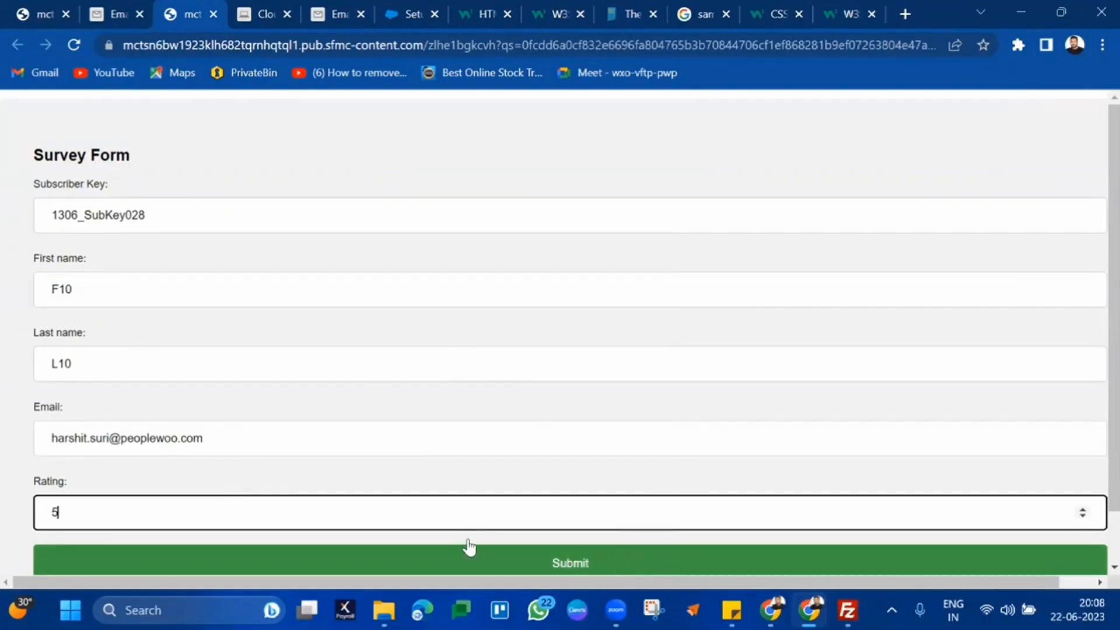
{"action": "left_click", "coordinate": [117, 572]}
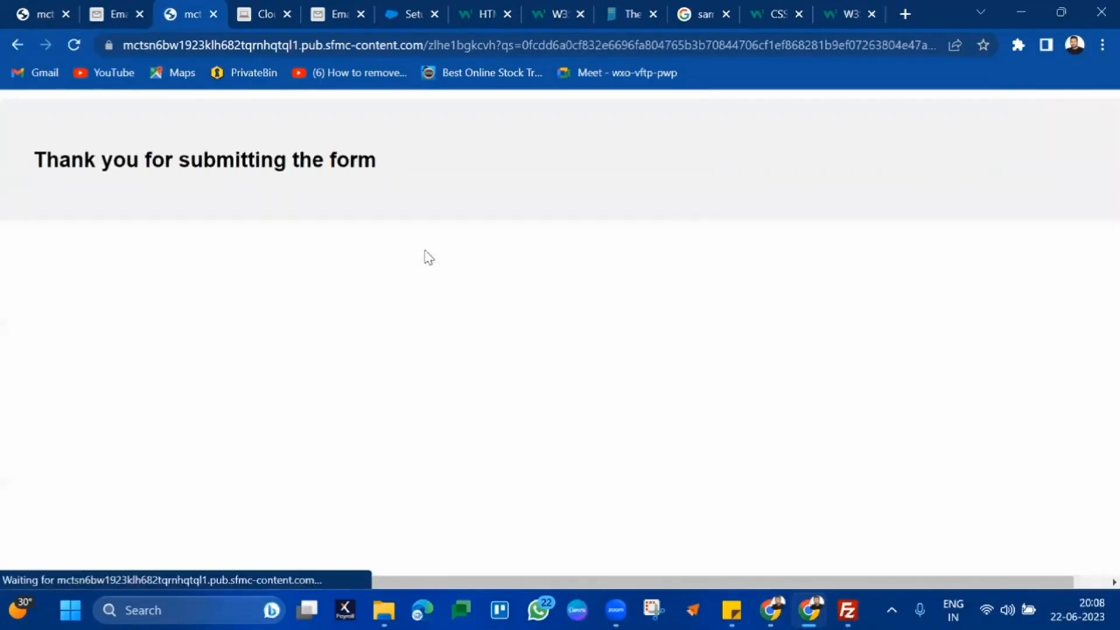
{"action": "left_click", "coordinate": [336, 14]}
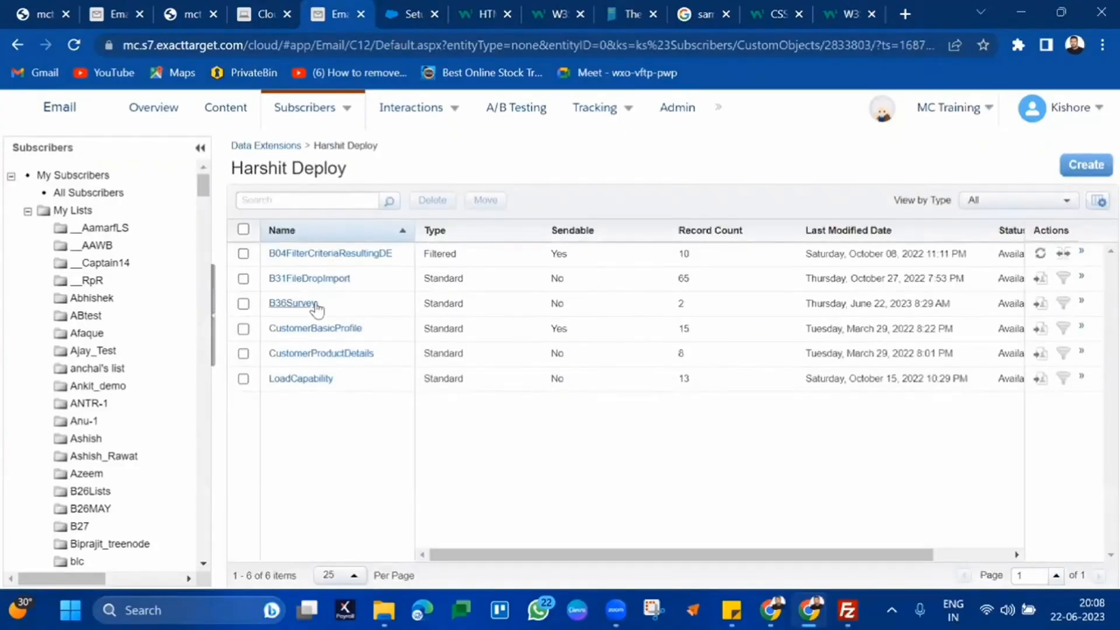
Open the B36Survey records and check the second subscriber's Rating now shows 5
{"action": "left_click", "coordinate": [293, 304]}
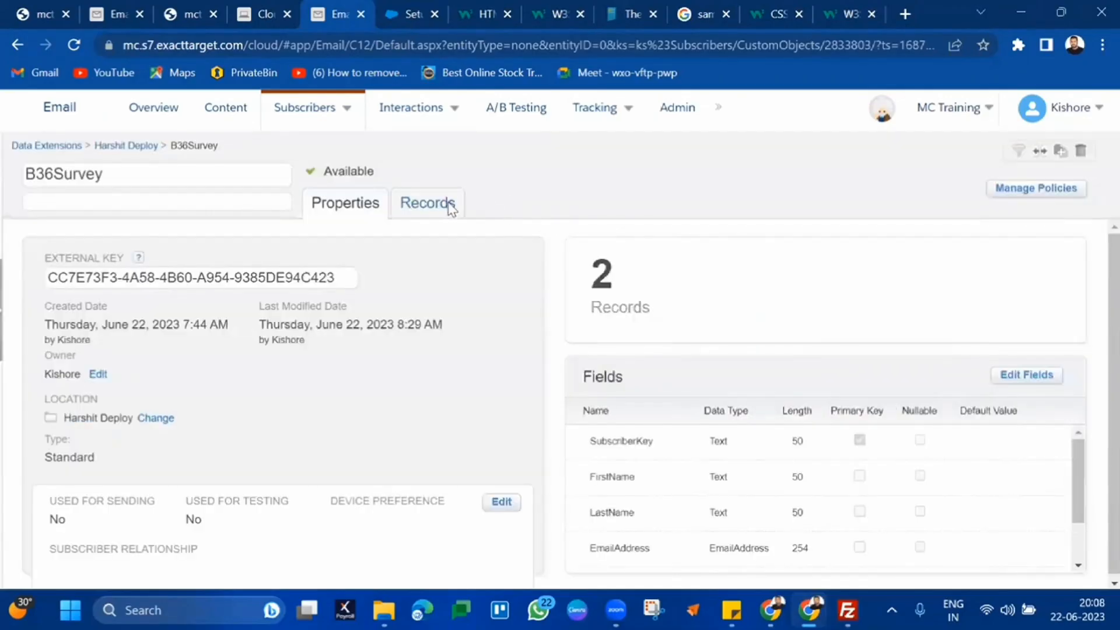
{"action": "left_click", "coordinate": [451, 207]}
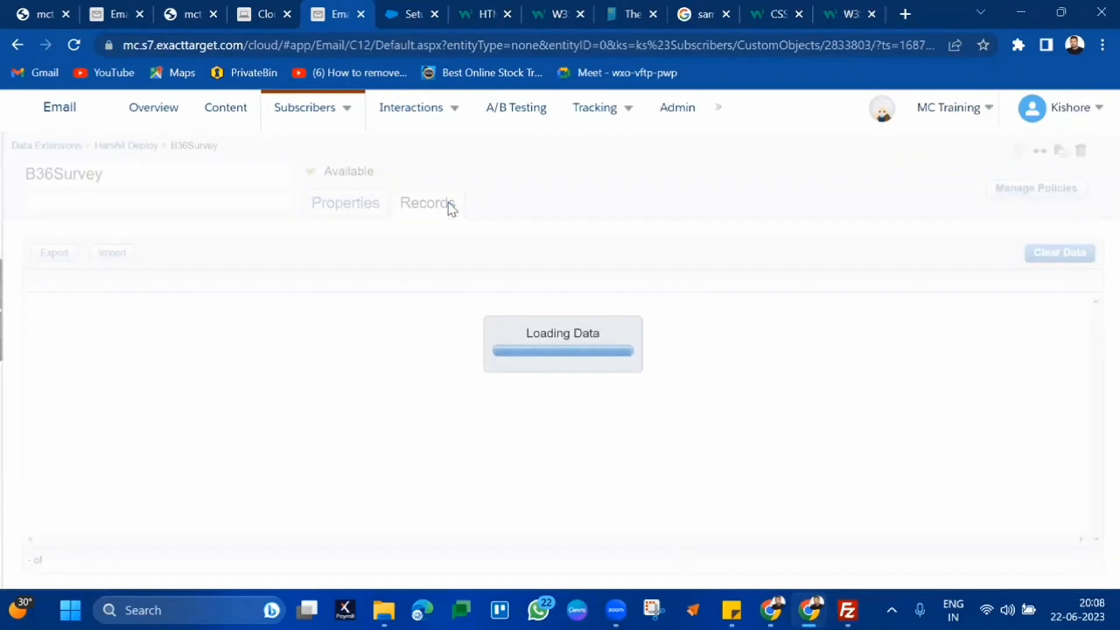
{"action": "left_click_drag", "start_coordinate": [668, 334], "coordinate": [530, 325]}
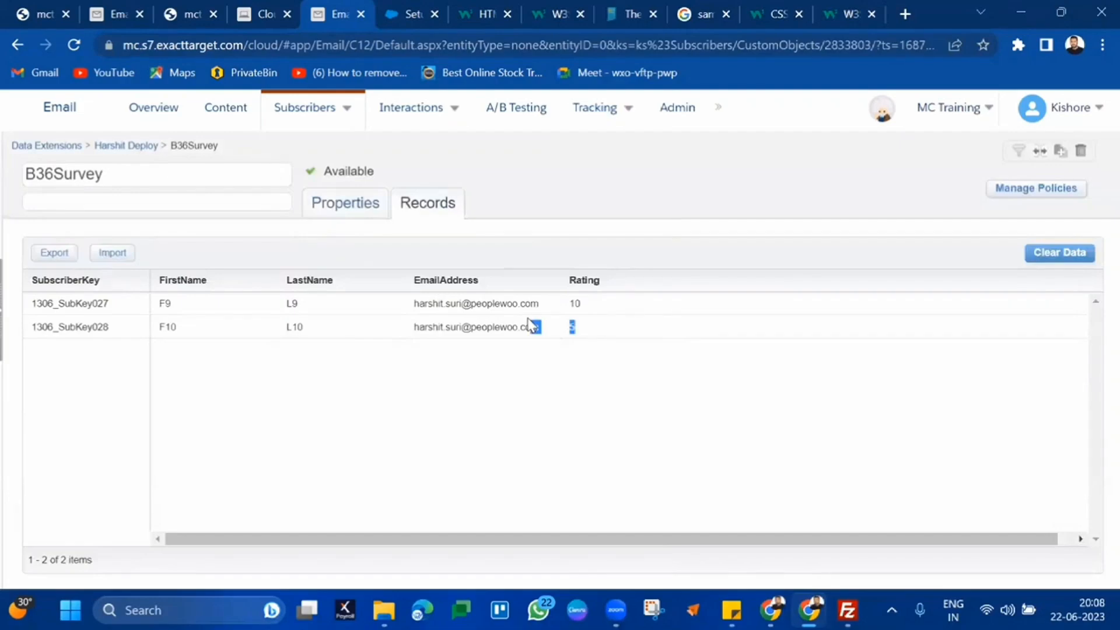